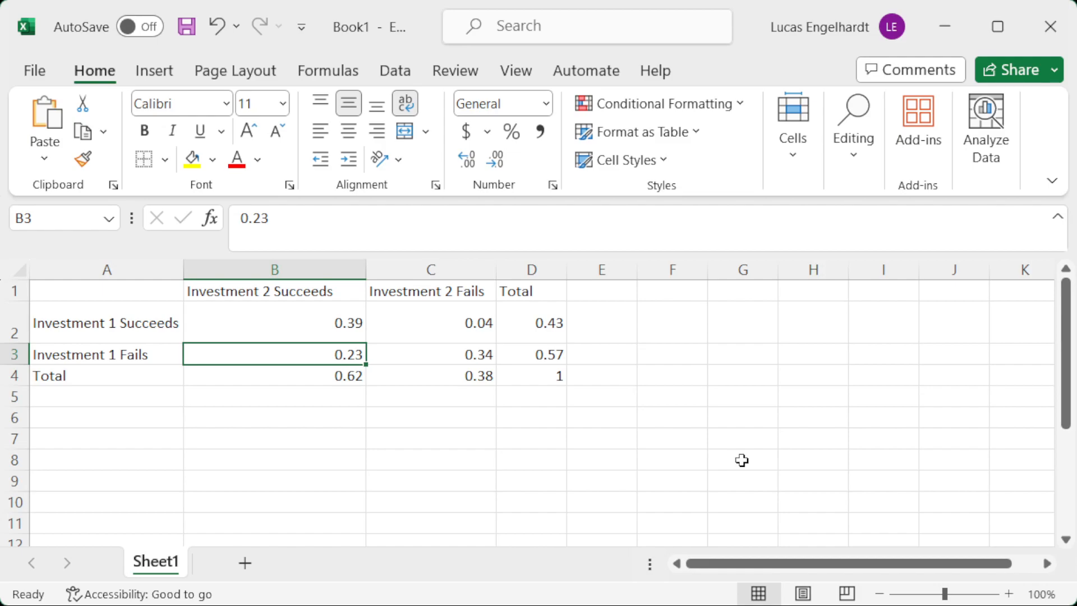
Examine the four joint probabilities in B2:C3 for the success and failure combinations of the two investments.
drag(303, 318, 458, 350)
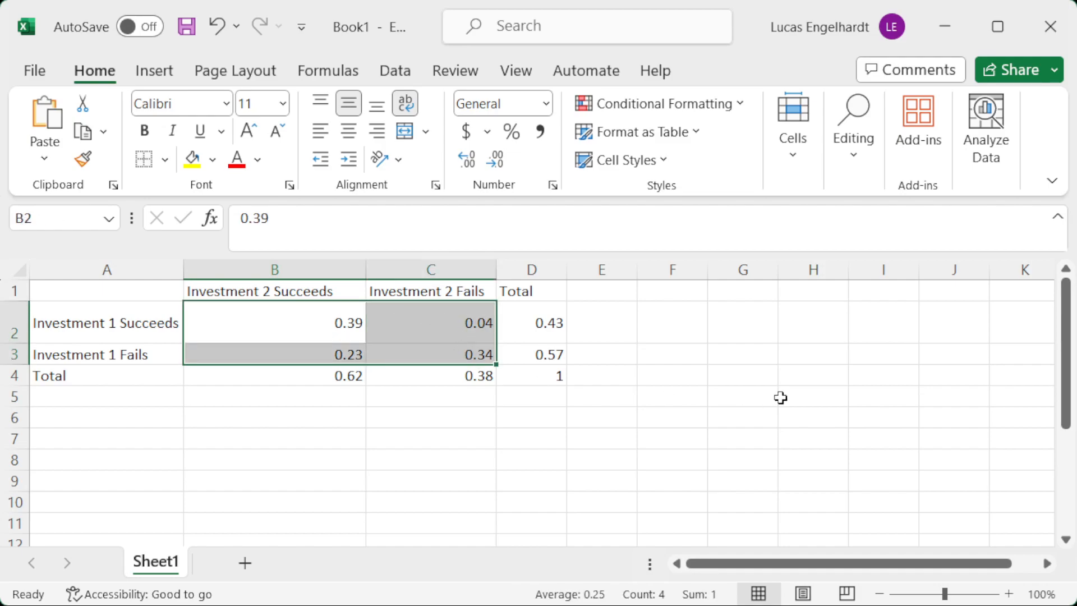
click(324, 324)
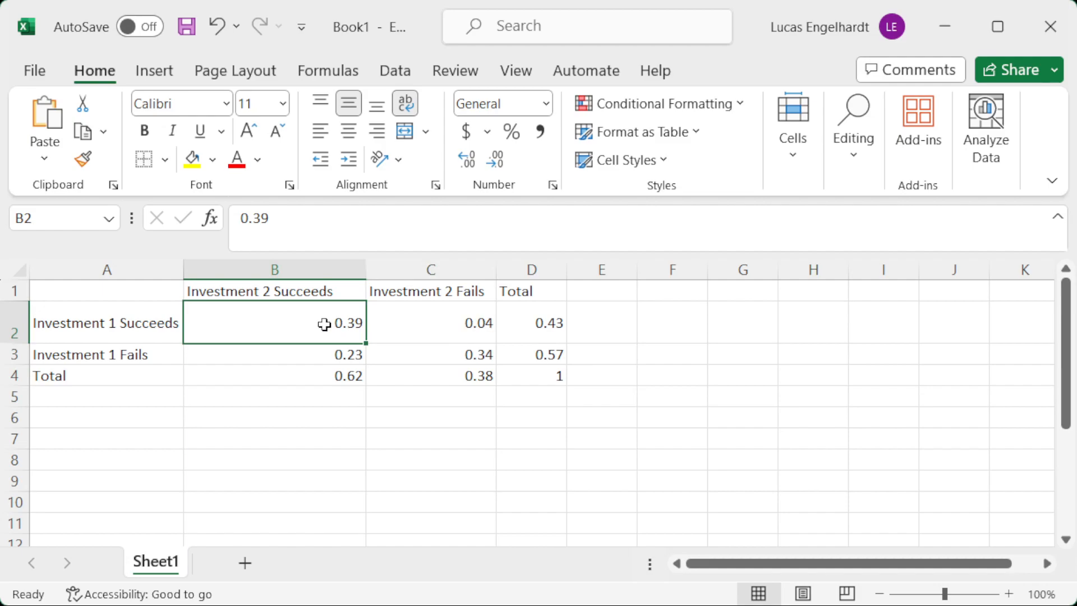
click(324, 354)
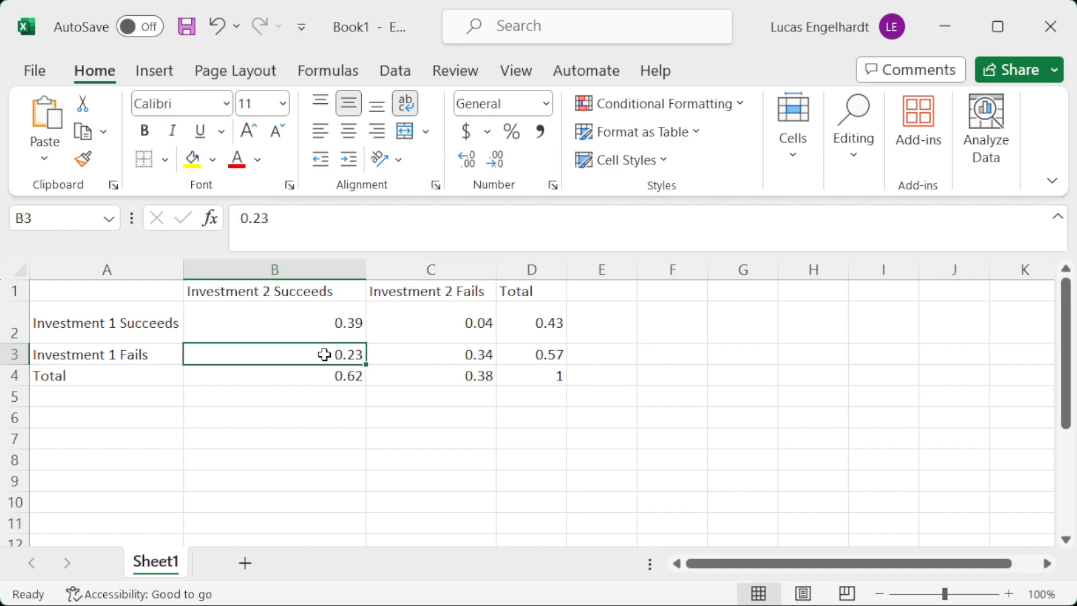
click(429, 308)
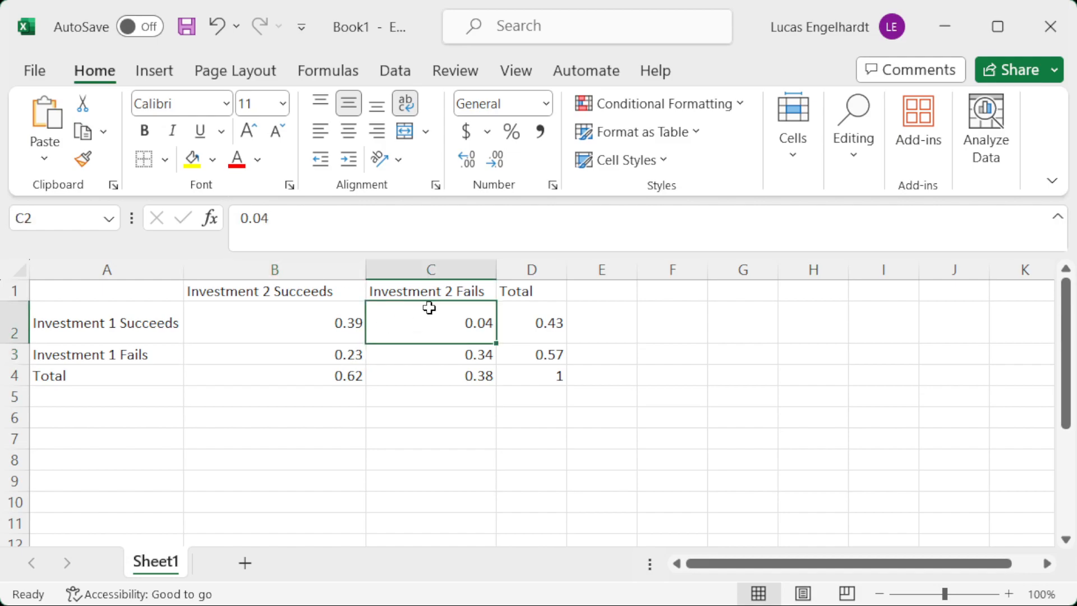
click(438, 358)
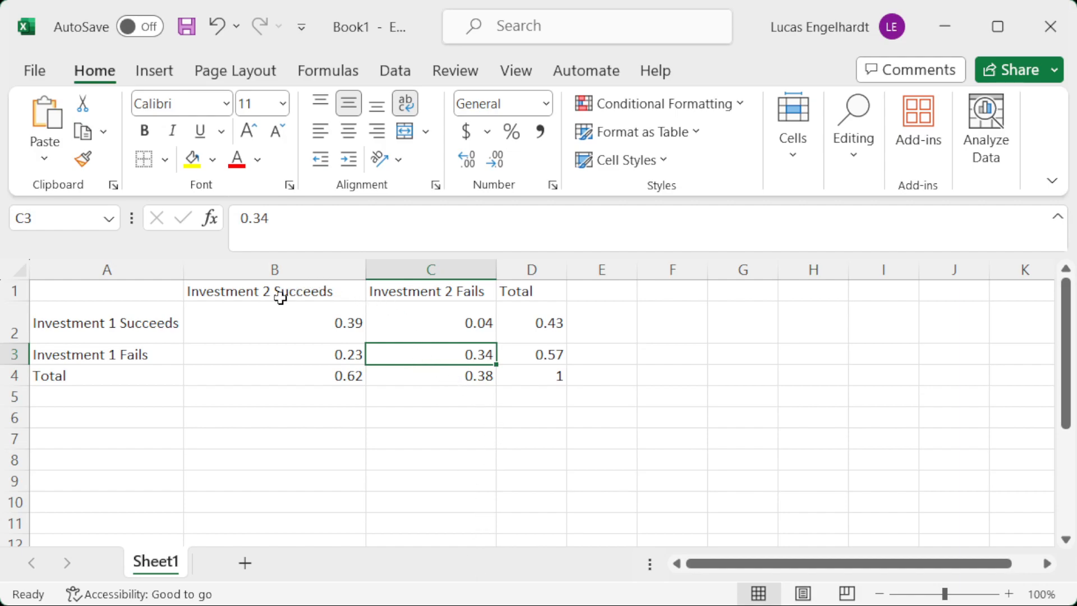
Compare the row totals in column D and the column totals in row 4 with the joint probabilities they sum.
click(537, 307)
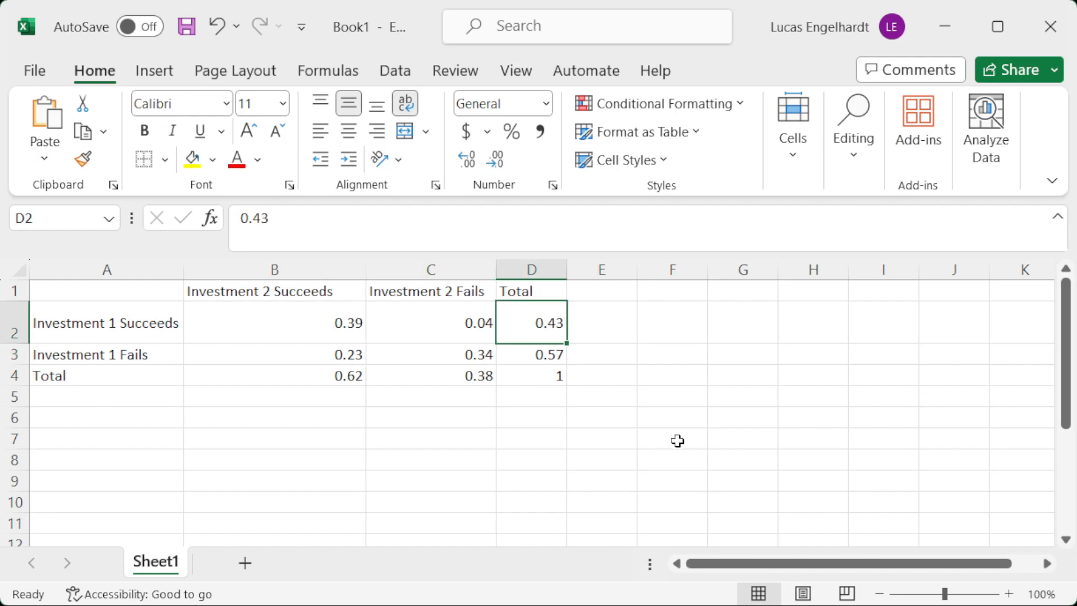
drag(291, 317, 450, 320)
click(555, 355)
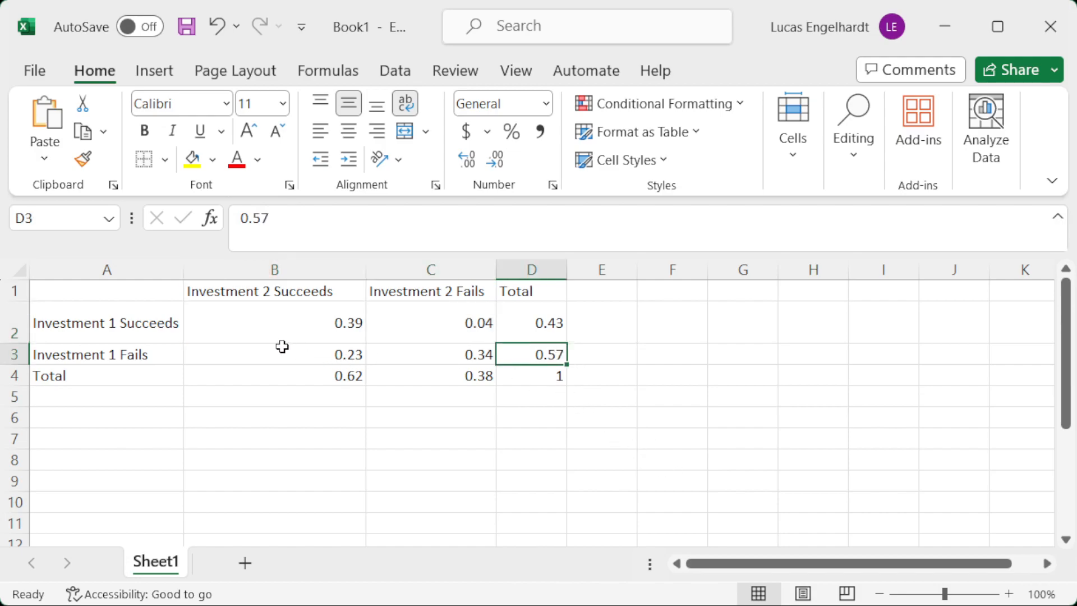
drag(282, 347, 430, 351)
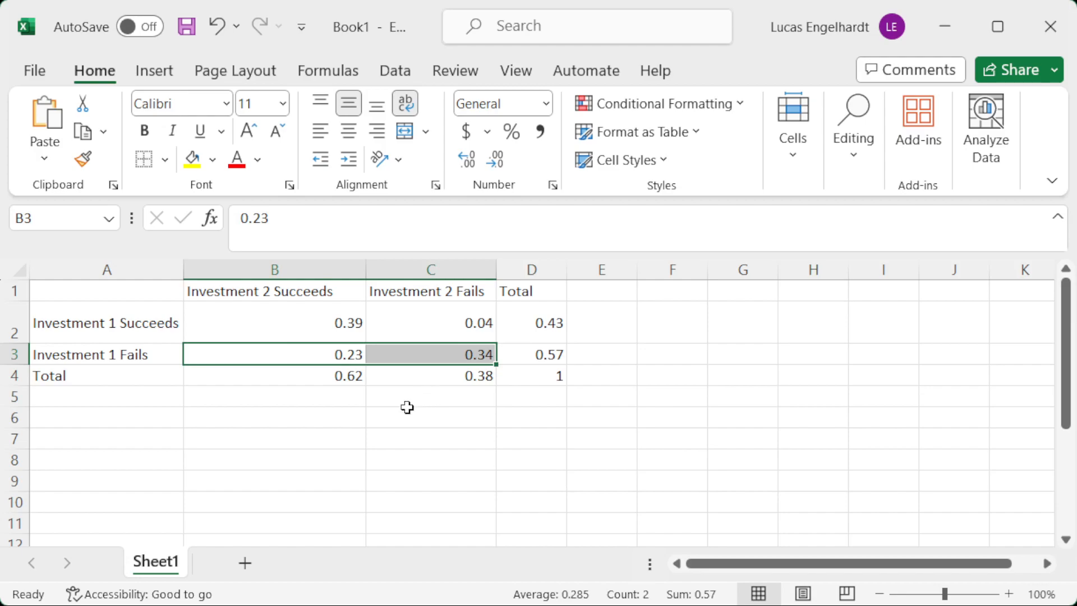
click(335, 314)
drag(332, 335, 332, 351)
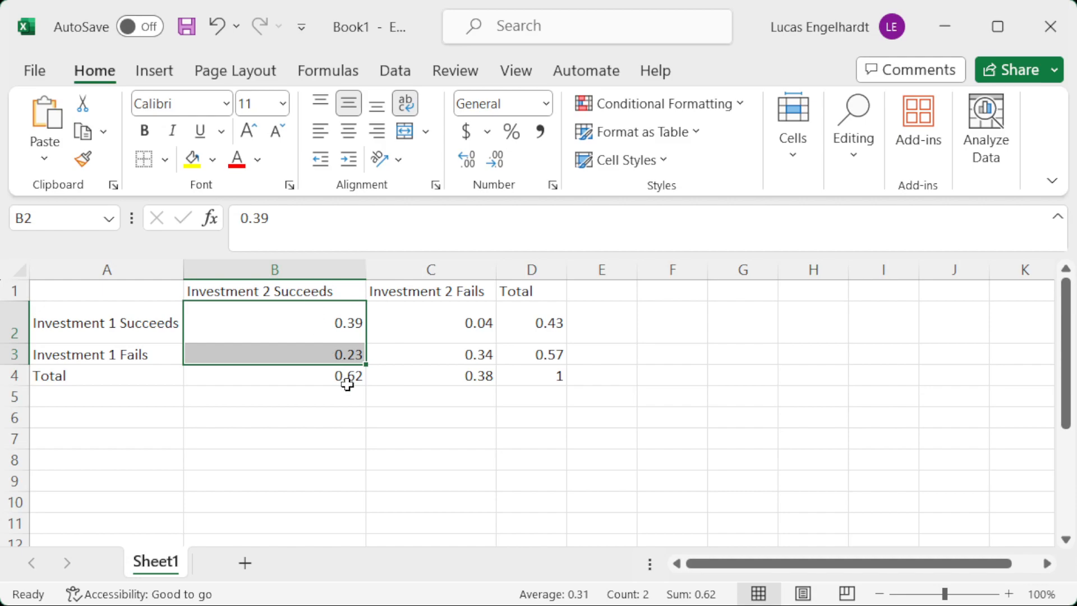
click(327, 376)
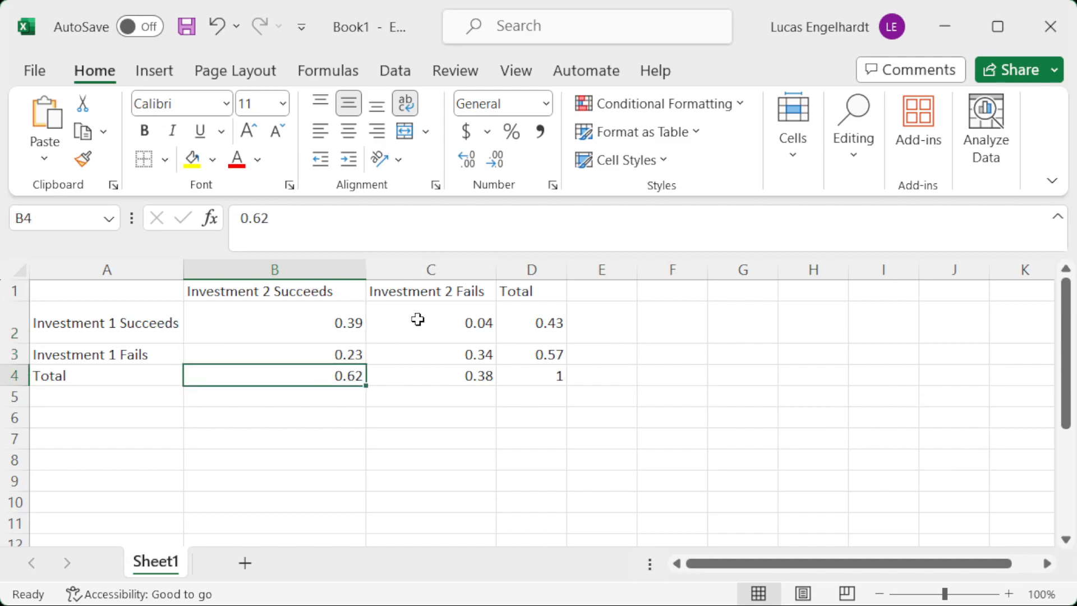
click(429, 335)
drag(428, 335, 434, 359)
click(446, 374)
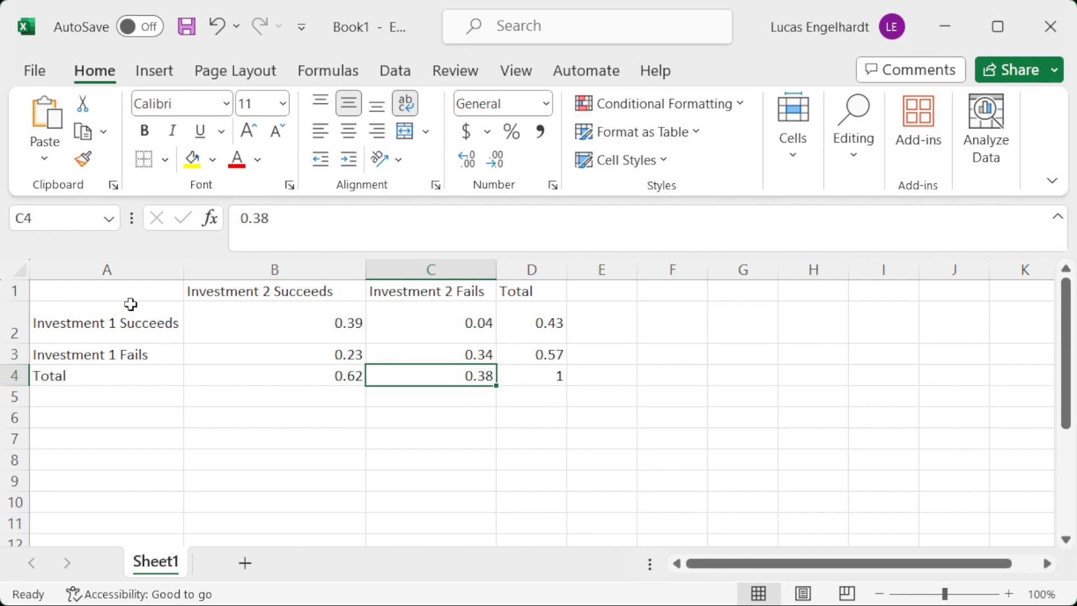
Examine the Investment 2 Succeeds column and its total in relation to Investment 1 succeeding.
click(91, 326)
click(331, 314)
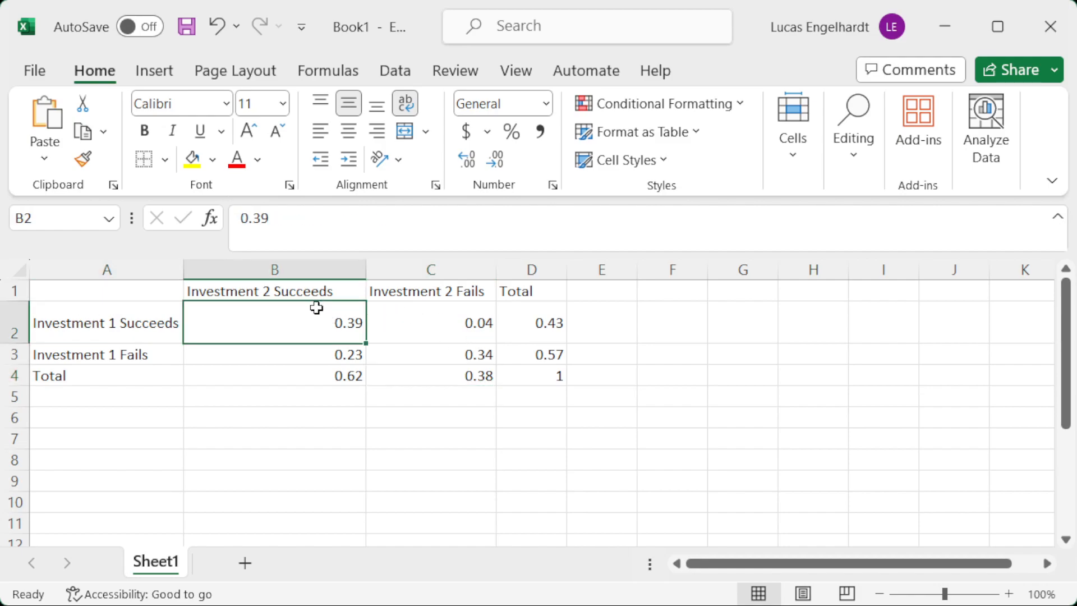
click(130, 320)
click(269, 316)
click(248, 289)
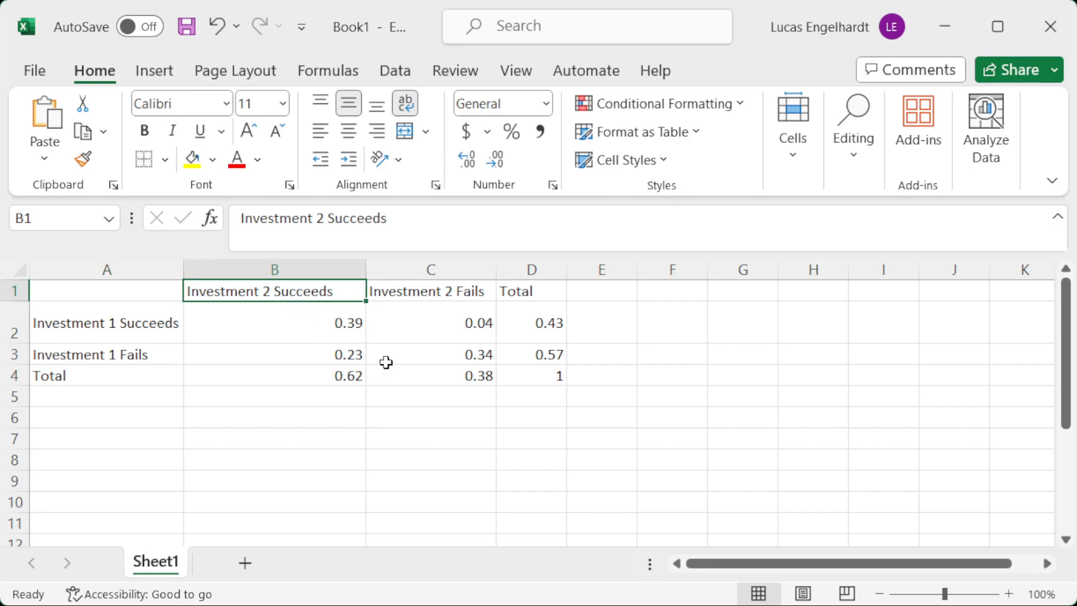
drag(293, 322, 306, 374)
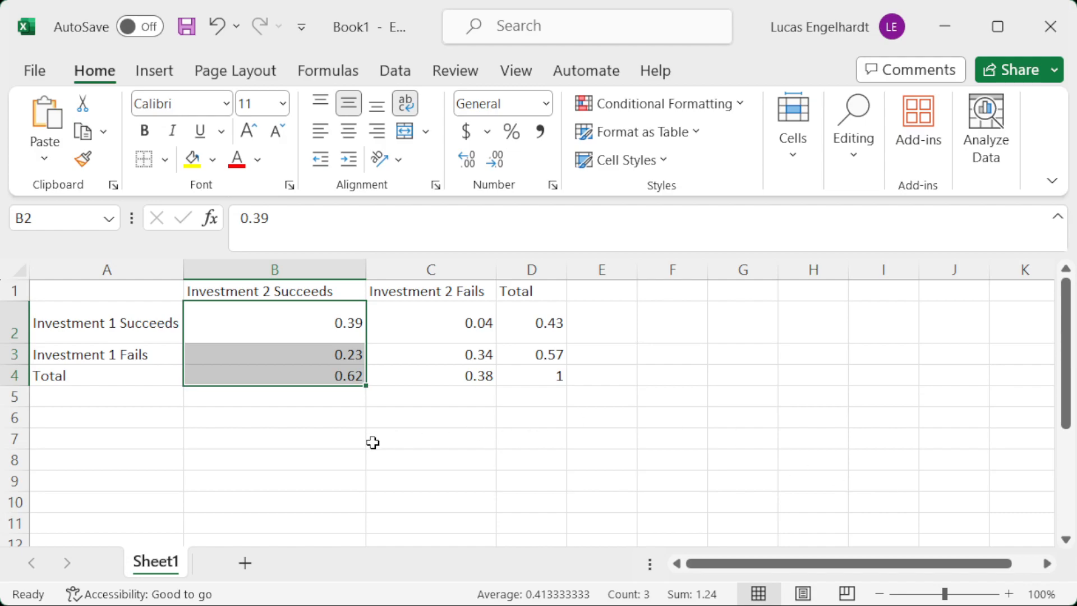
click(334, 375)
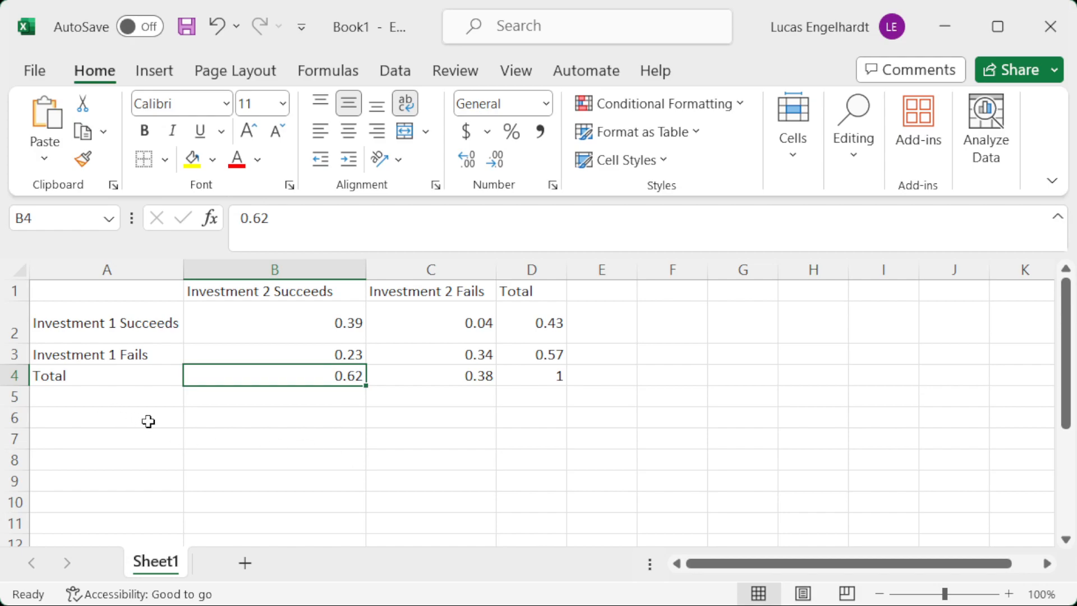
Label cell B6 "P(Investment 1 success | Investment 2 Success)".
click(257, 426)
text(P)
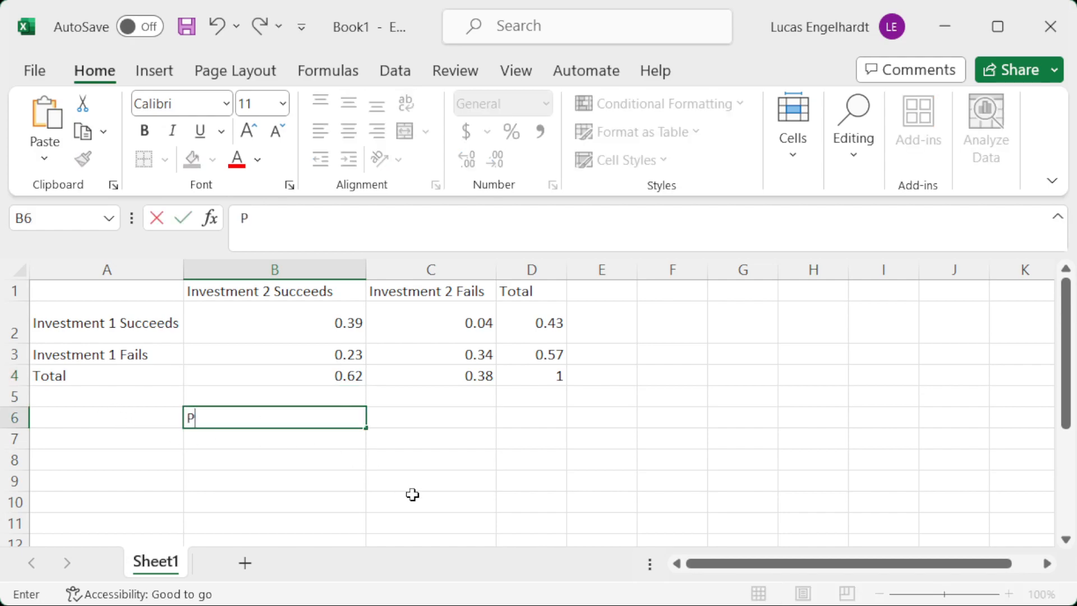
text((Investment 1 succ)
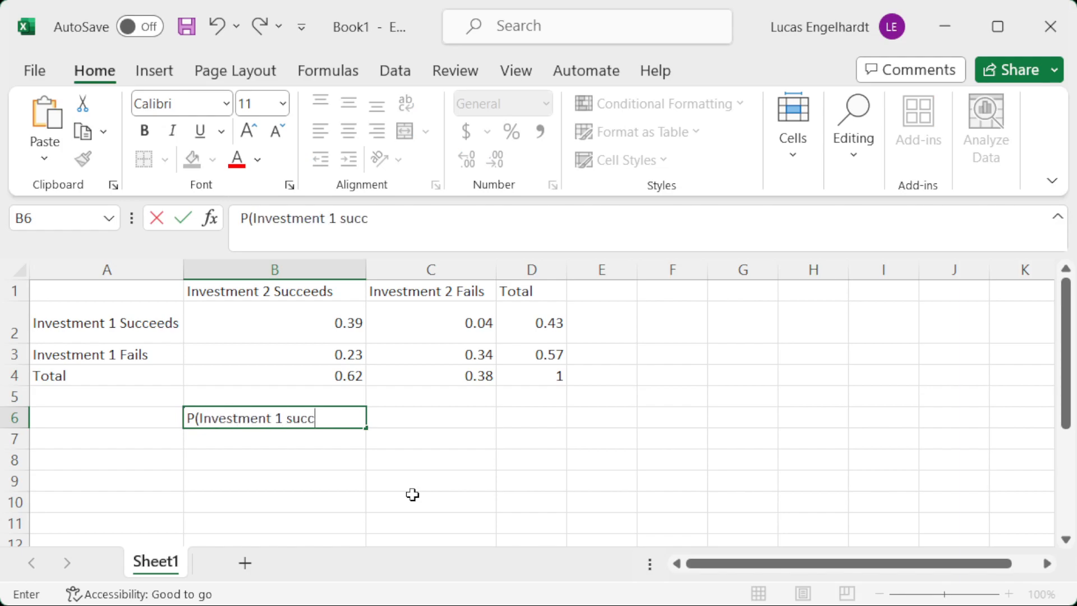
text(ess | Invest)
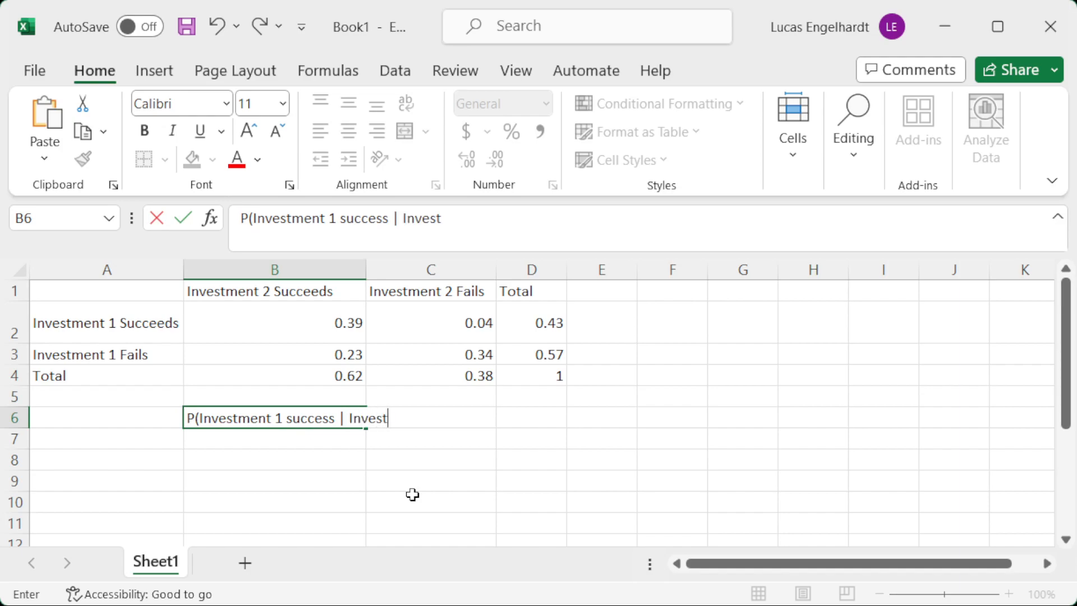
text(ment 2 Suc)
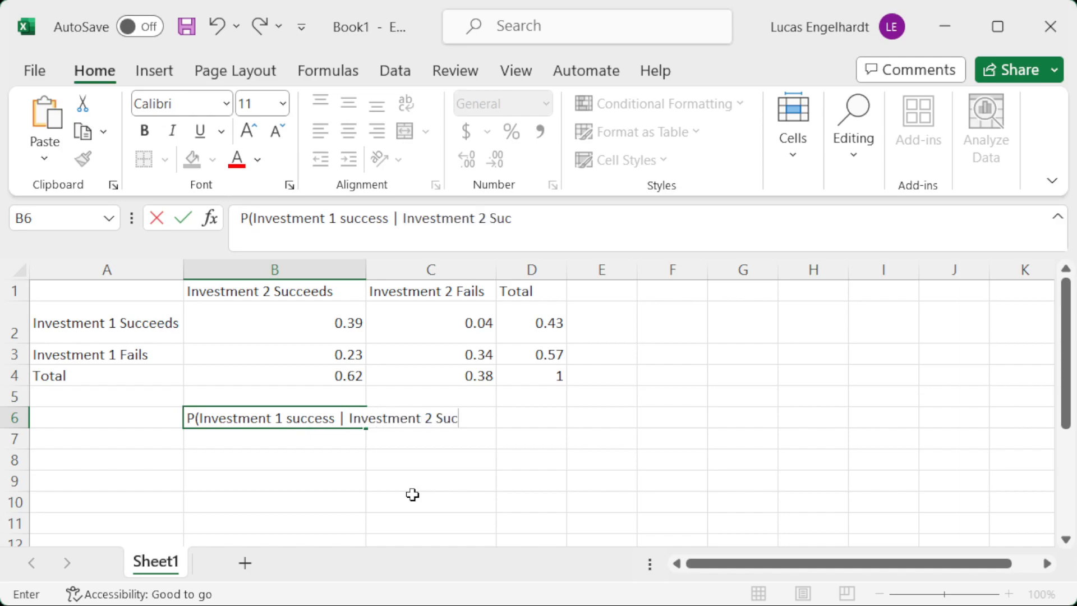
text(cess))
key(Tab)
Calculate the conditional probability in C6 with the formula =B2/B4.
text(=)
key(Up)
key(Up)
key(Up)
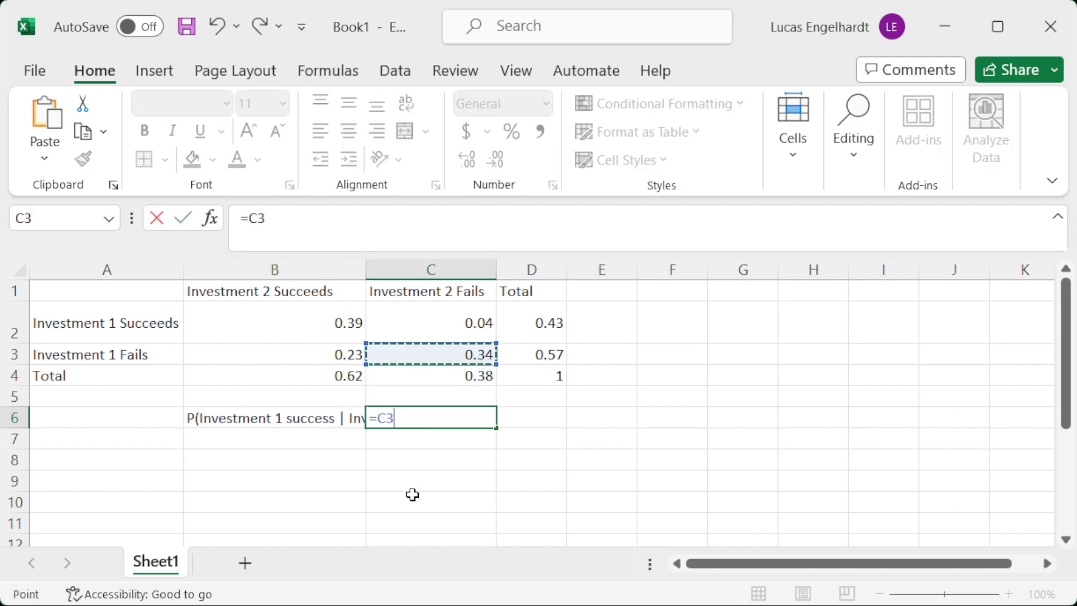
key(Up)
key(Left)
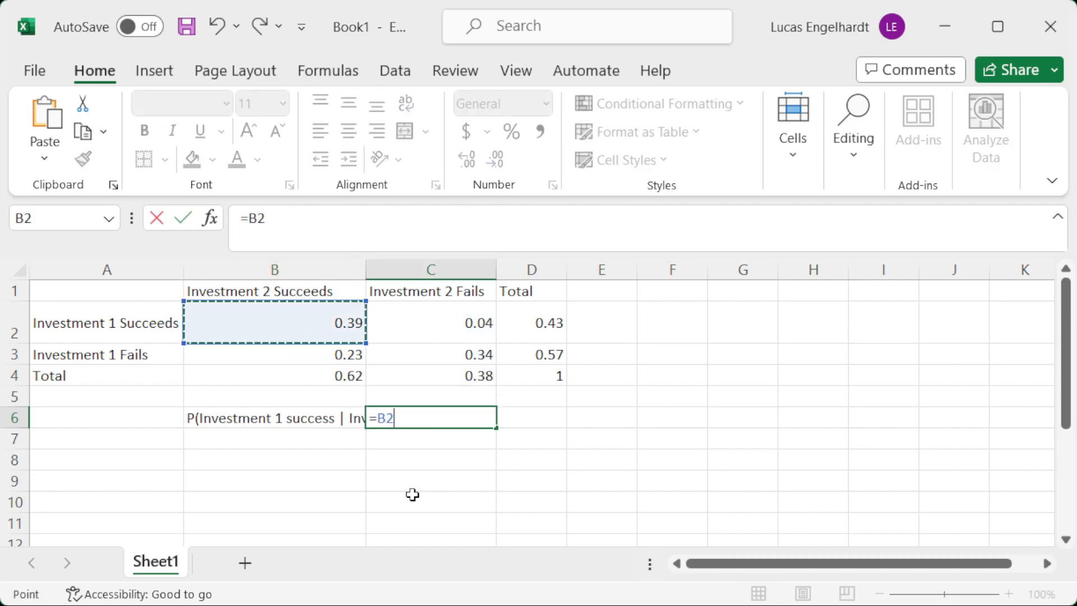
text(/)
key(Up)
key(Up)
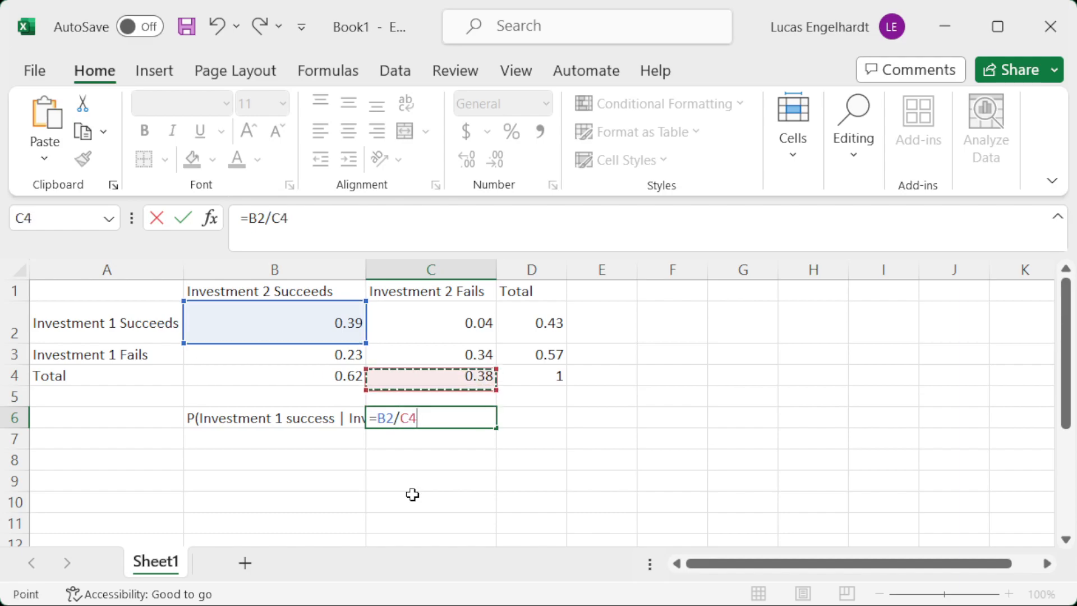
key(Left)
key(Return)
key(Up)
key(Down)
key(Up)
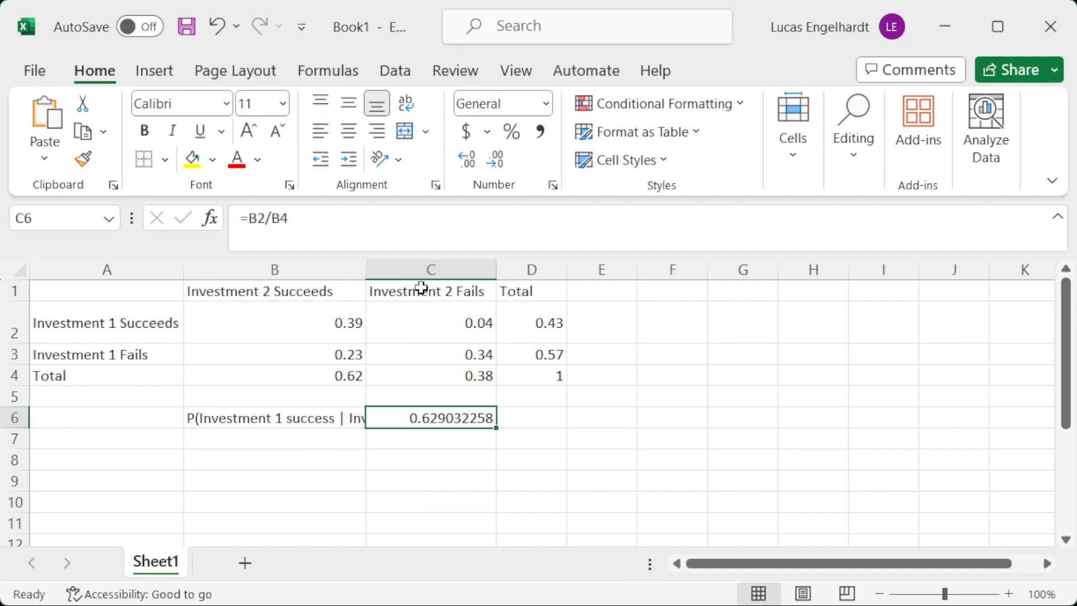
Review the Investment 2 Fails column, then the joint probabilities and total under Investment 2 Succeeds that underlie the conditional probability.
drag(420, 289, 424, 367)
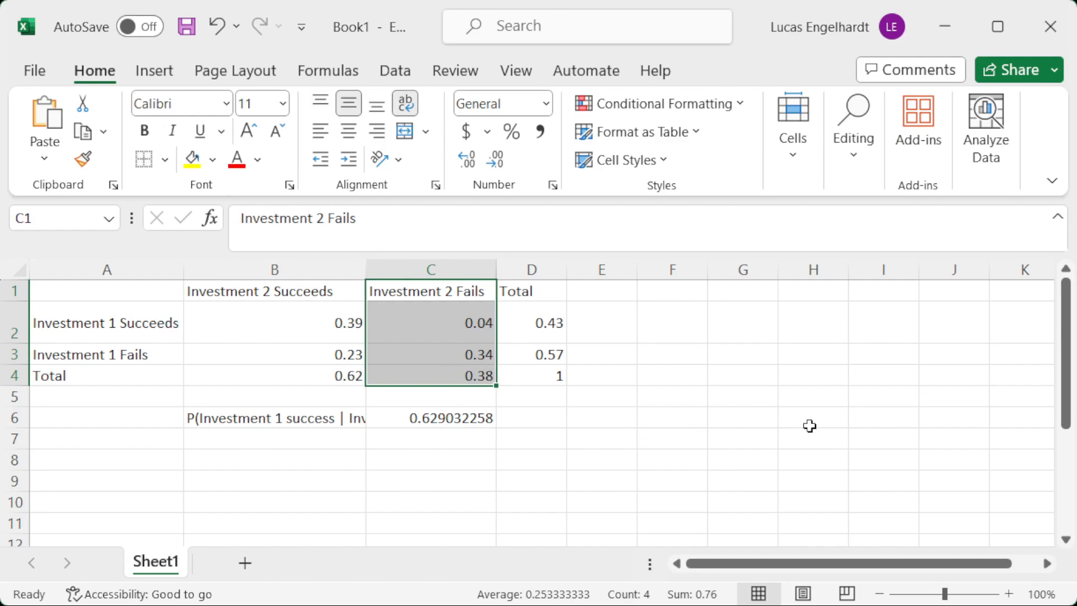
click(308, 317)
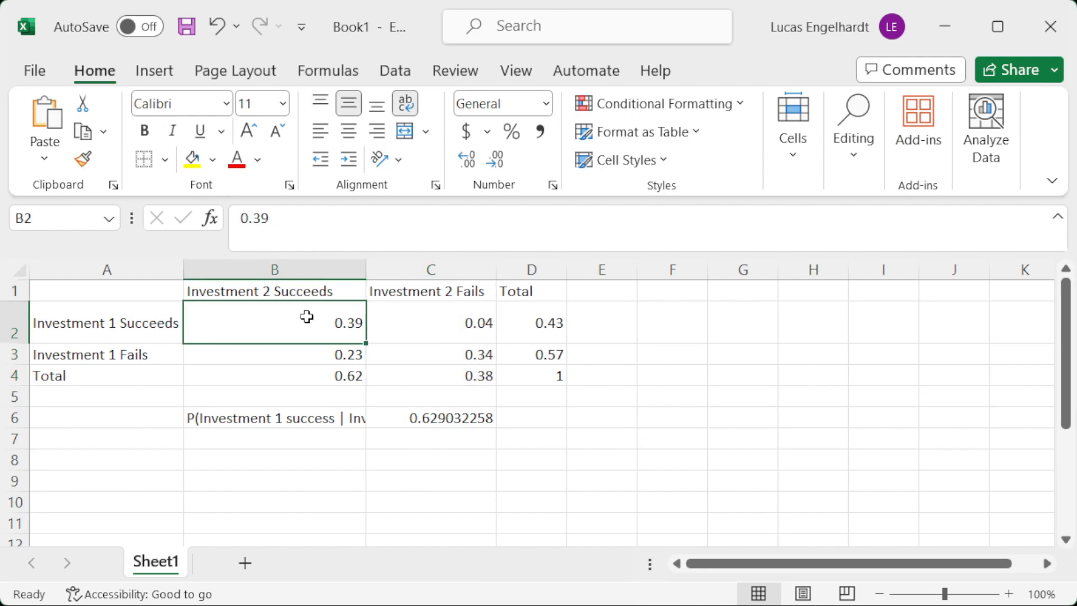
click(338, 378)
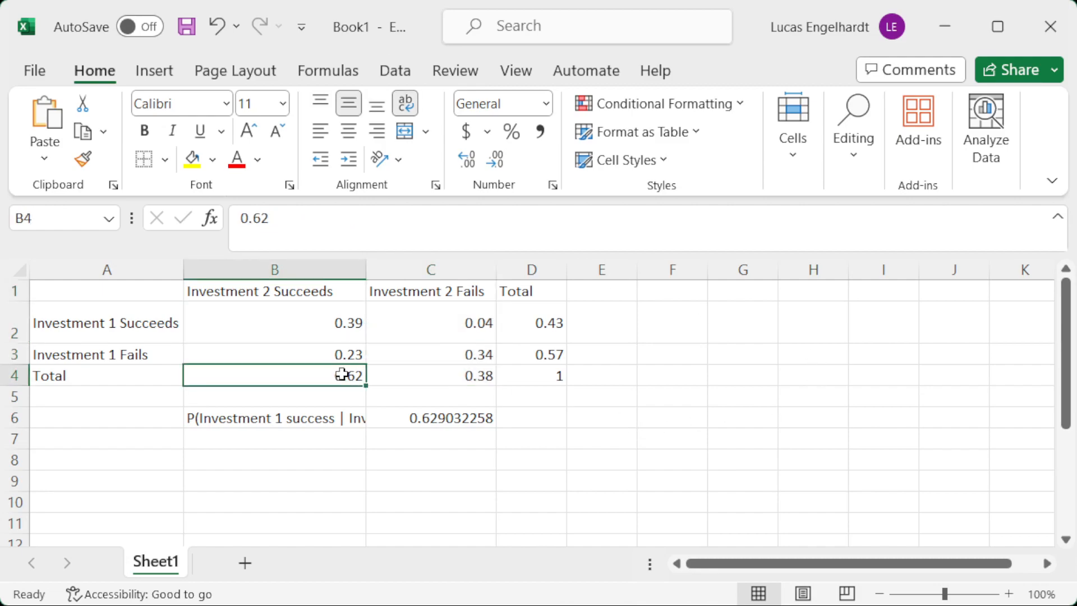
click(314, 326)
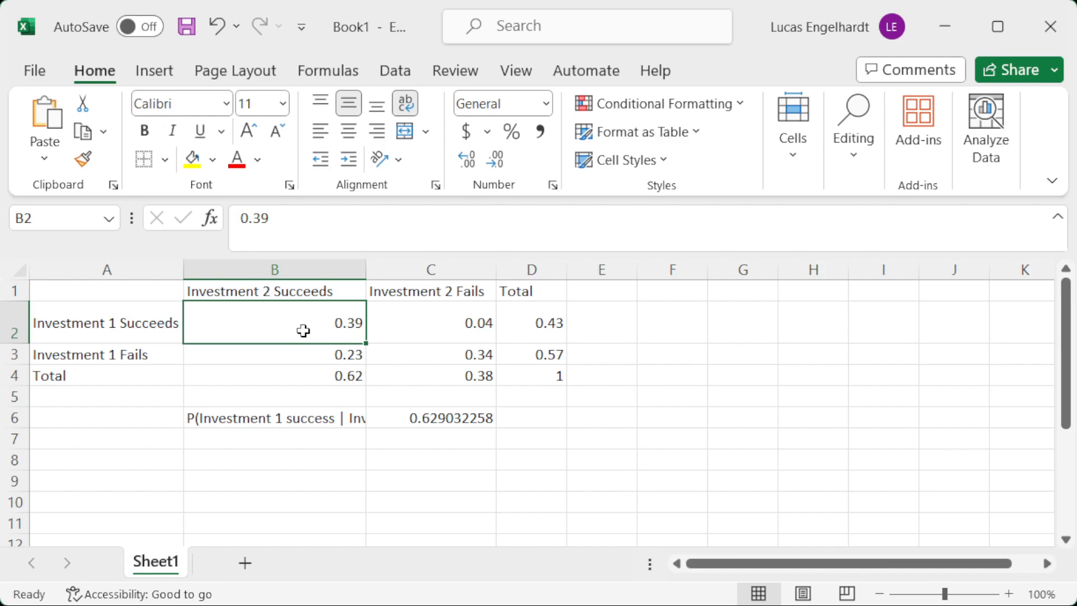
click(336, 354)
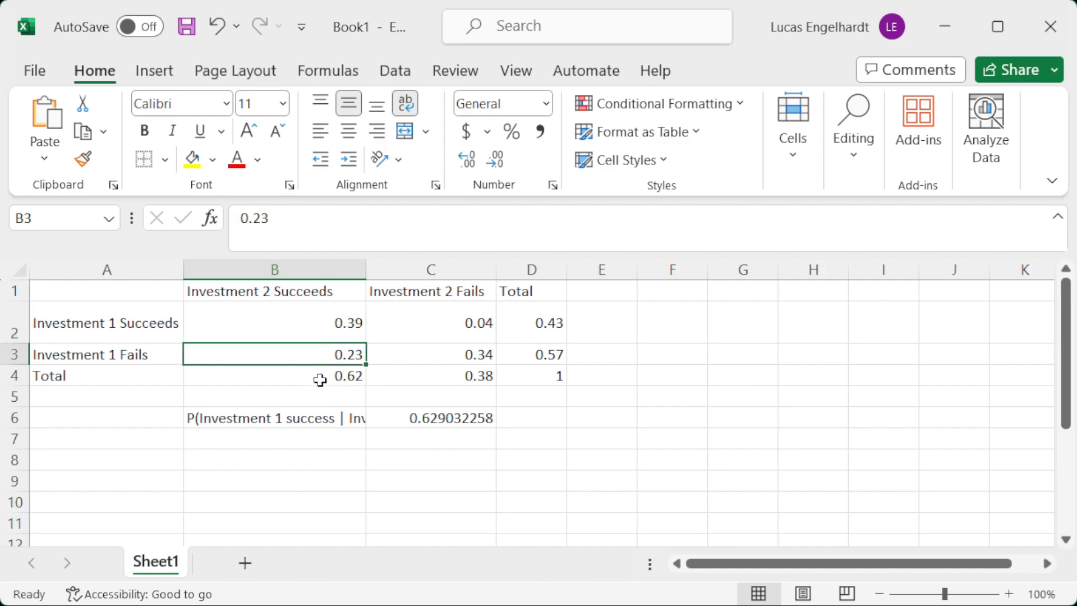
click(319, 381)
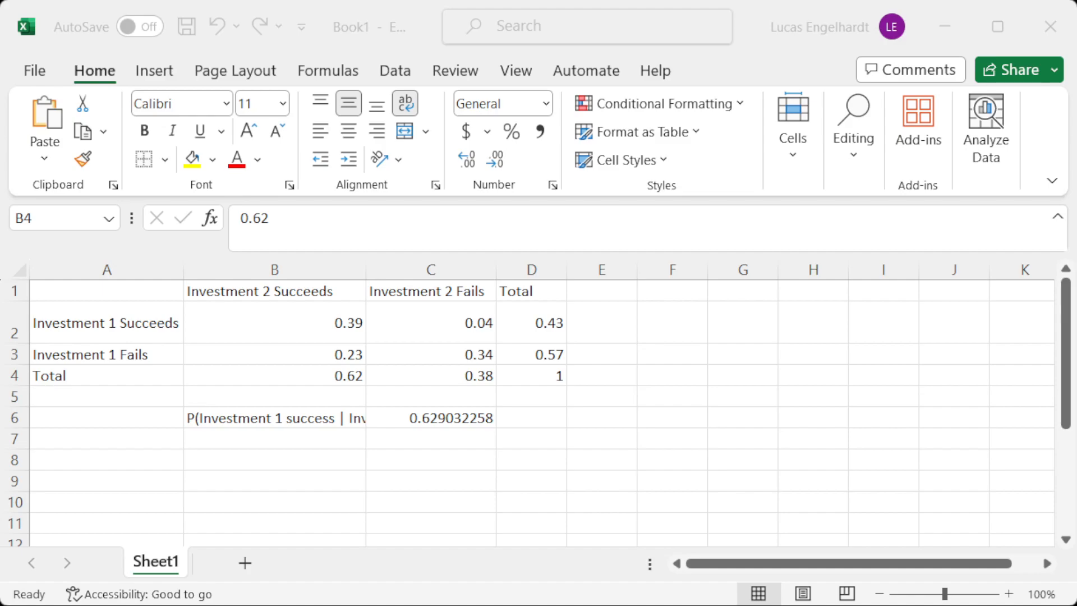
Add a new worksheet and enter the row labels Has disease, Doesn't have disease and Total in A2:A4.
click(244, 563)
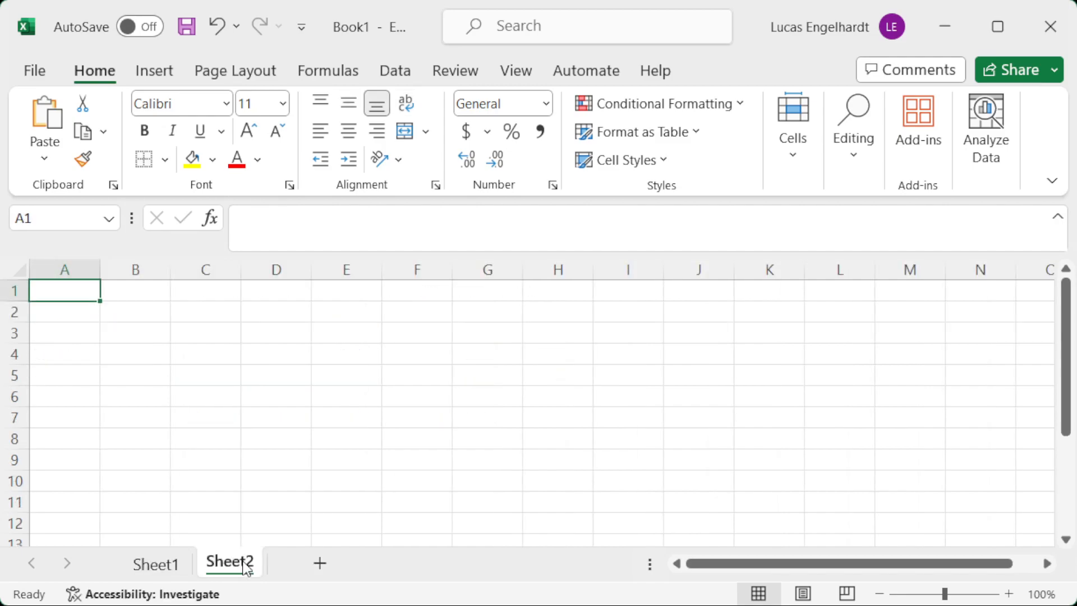
key(Down)
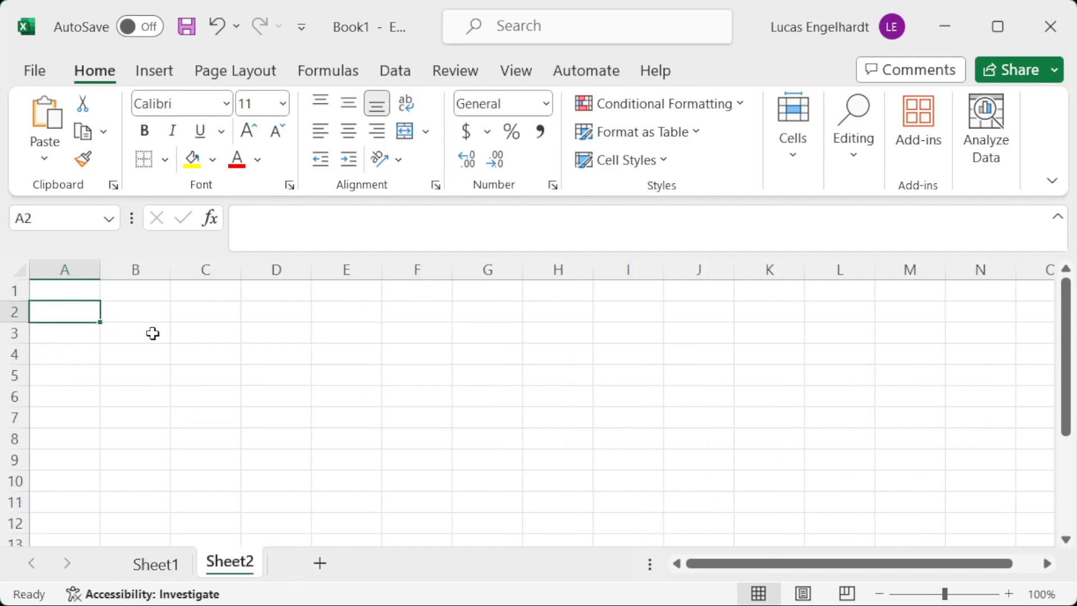
text(Has disease)
key(Return)
text(Doesn't have)
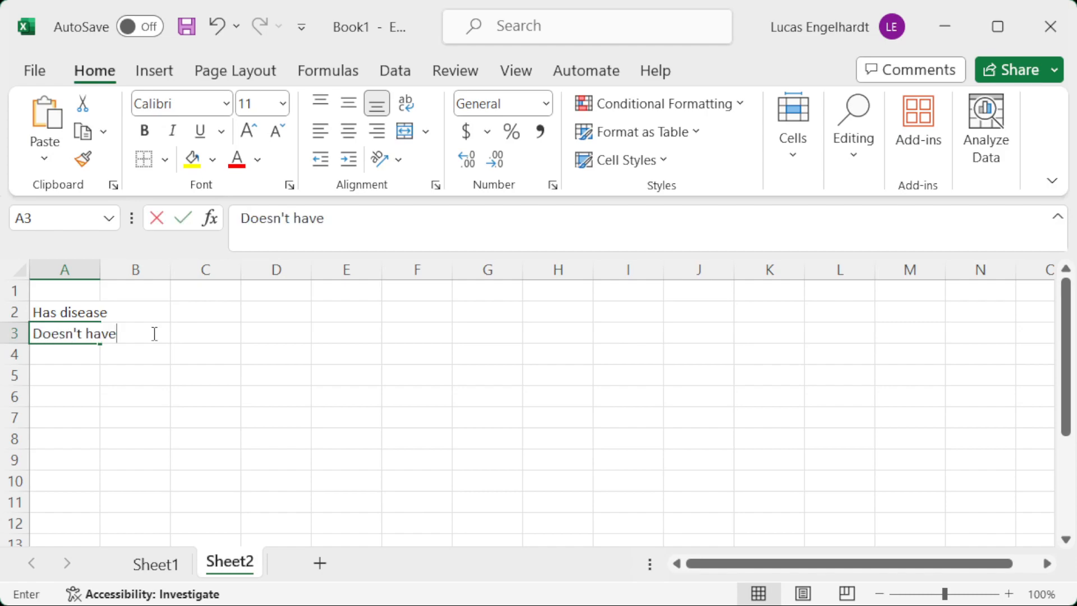
text( disease)
key(Return)
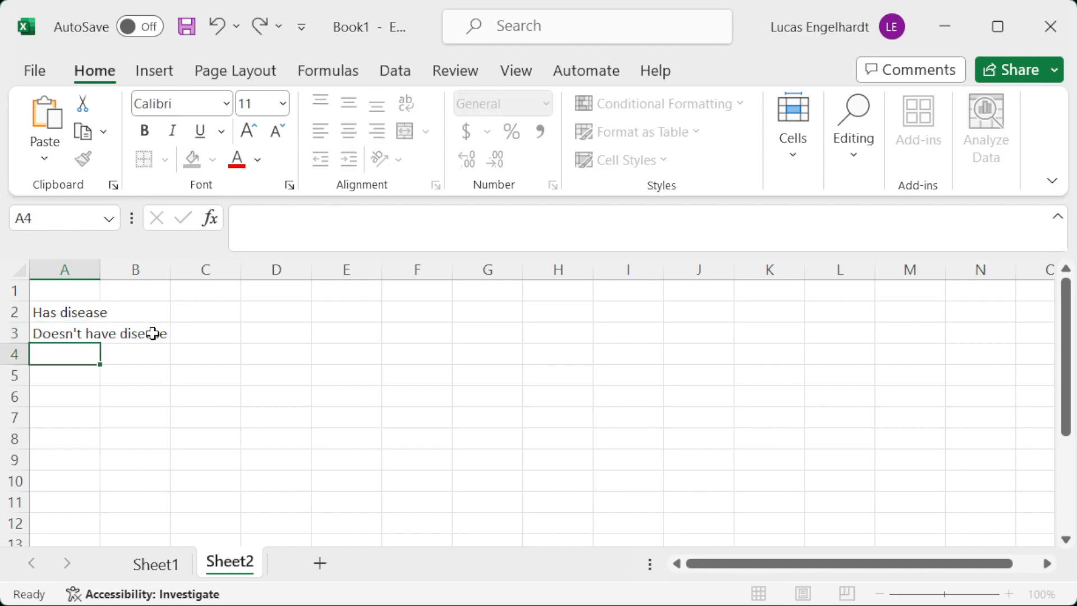
text(Total)
key(Return)
Enter the column headings Test Positive, Test Negative and Total in B1:D1.
key(Up)
key(Up)
key(Up)
key(Up)
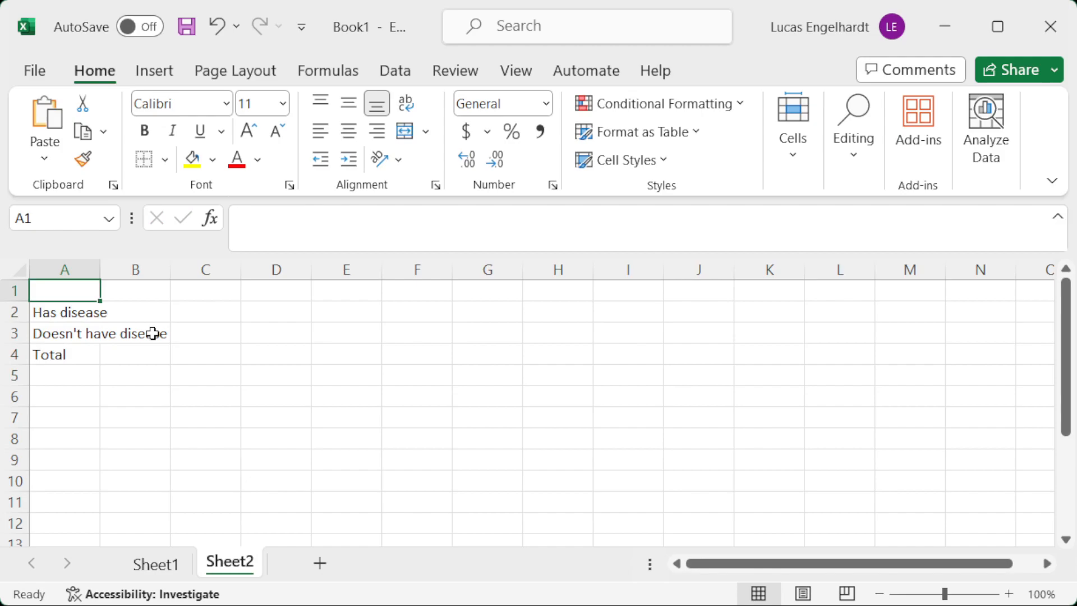
key(Right)
text(Test Positive)
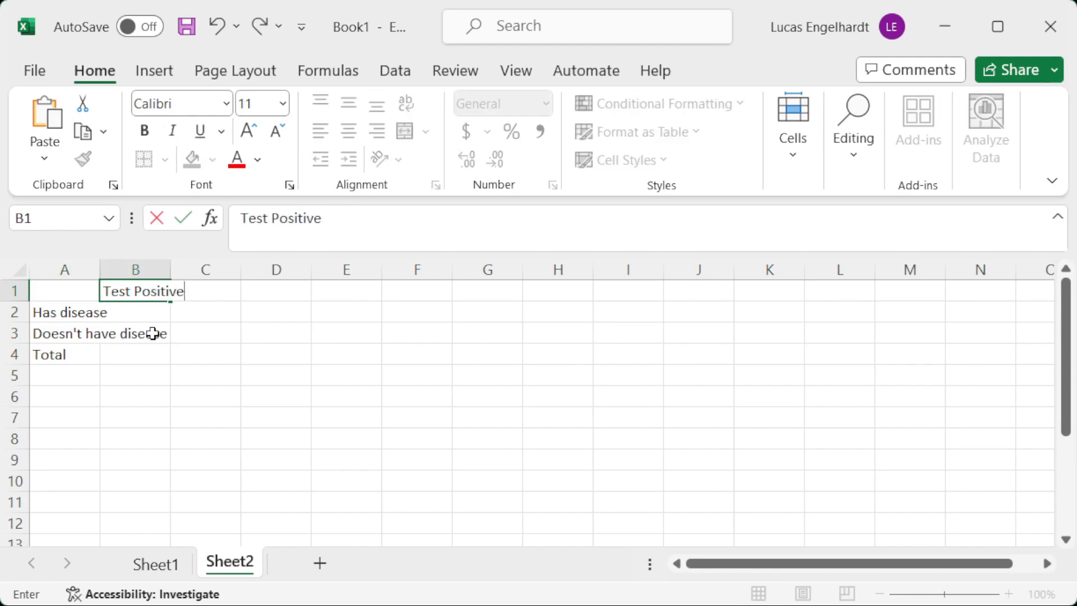
key(Tab)
text(Test Ne)
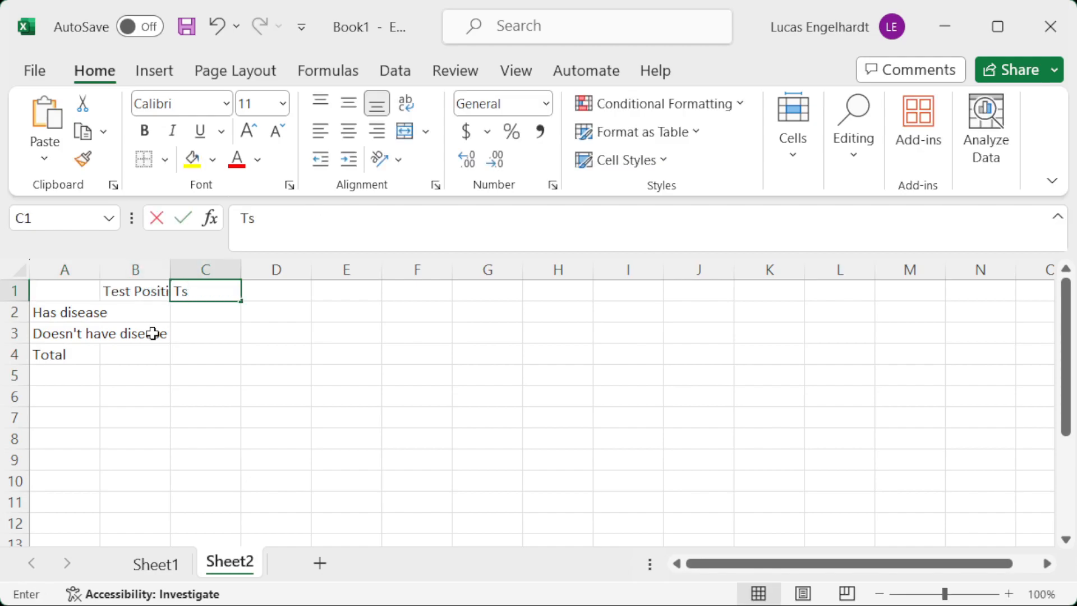
text(gative)
key(Tab)
text(Total)
key(Return)
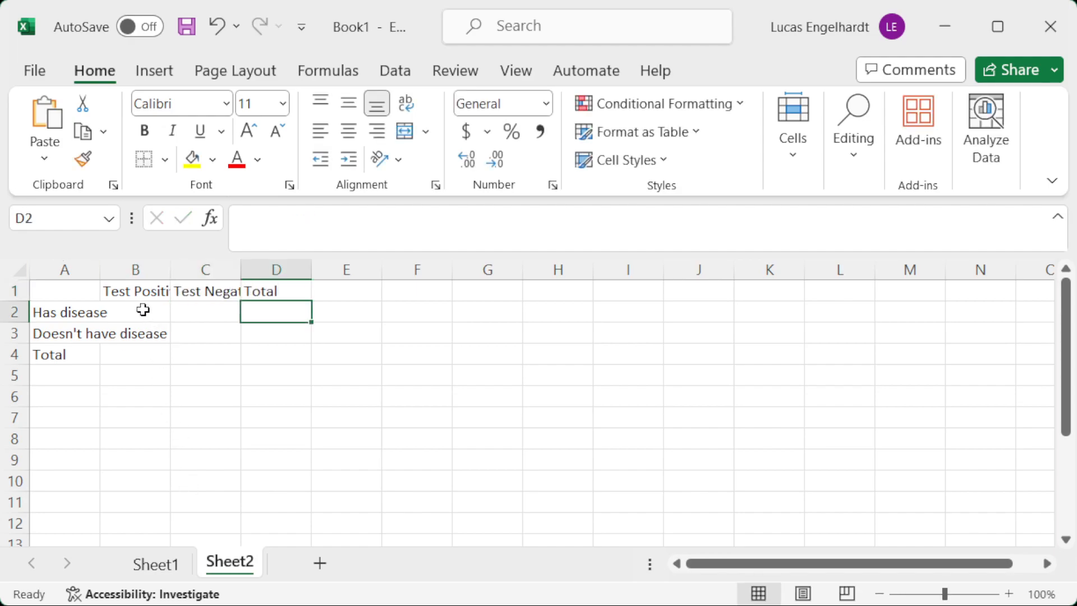
Fit the widths of columns A, B and C to their labels.
double_click(100, 270)
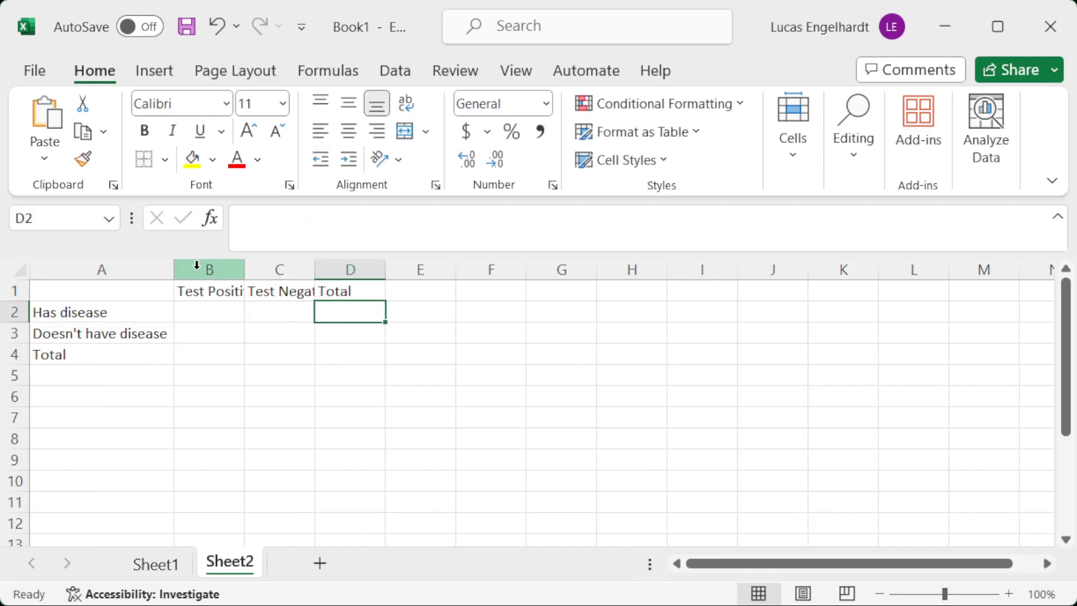
double_click(244, 268)
double_click(333, 269)
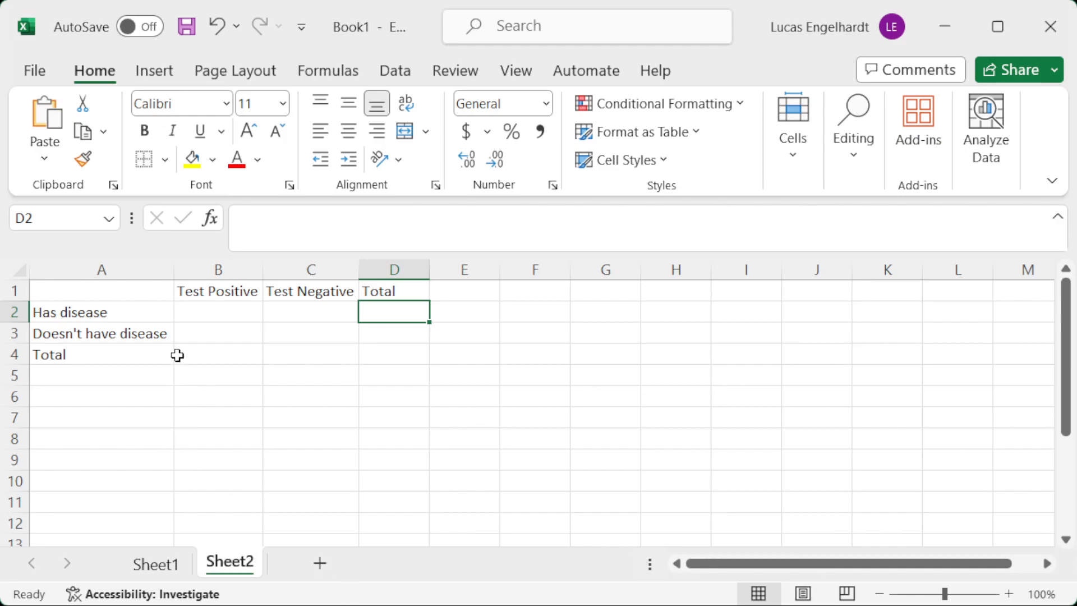
Review the four combinations of disease status and test result in B2:C3, including the false-positive and false-negative cells.
drag(188, 315, 289, 335)
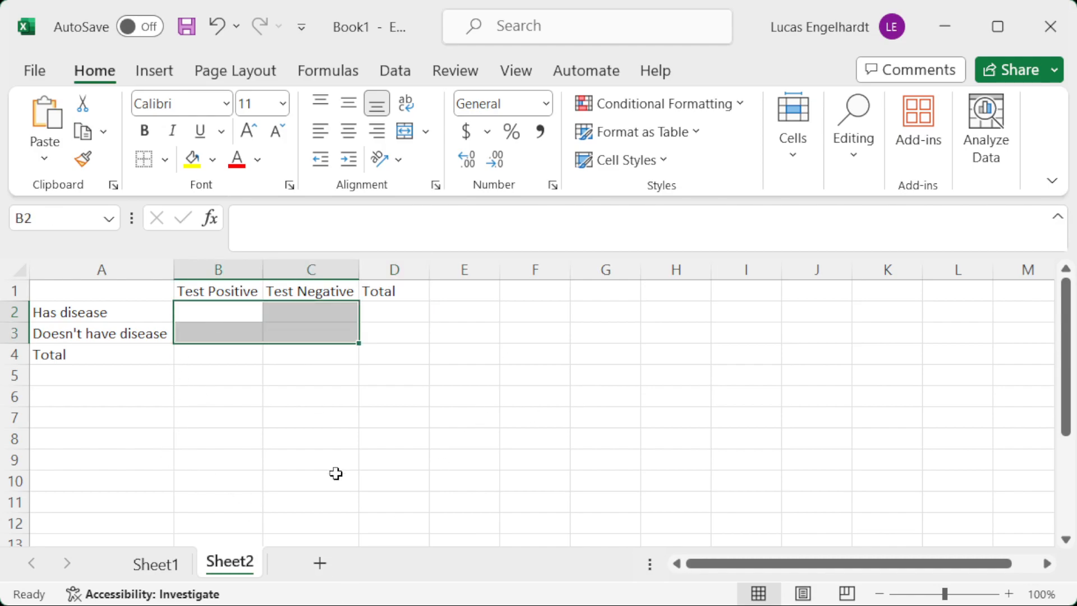
click(231, 311)
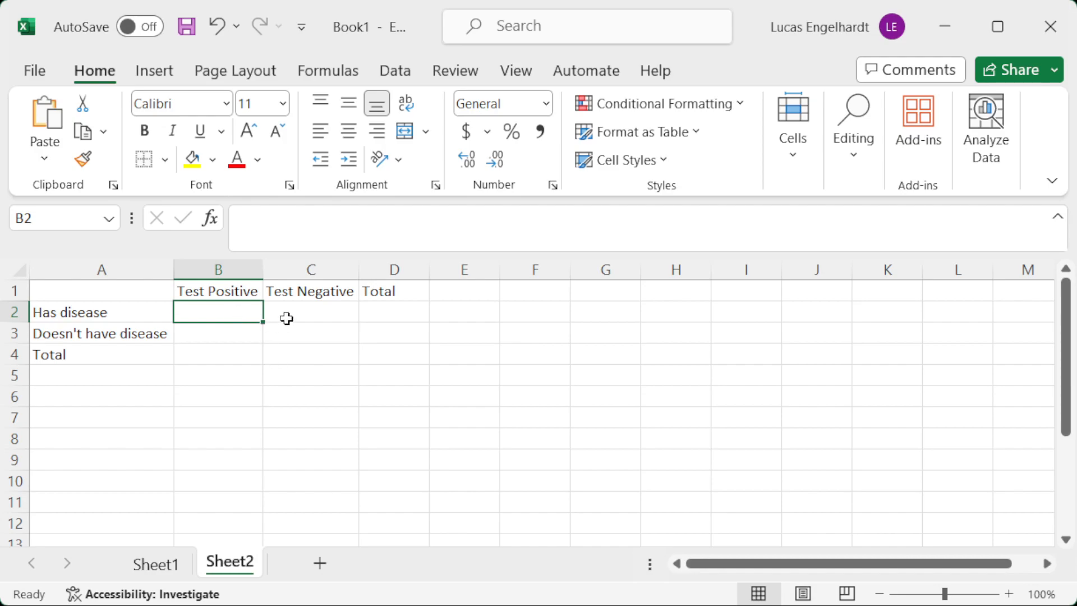
click(214, 329)
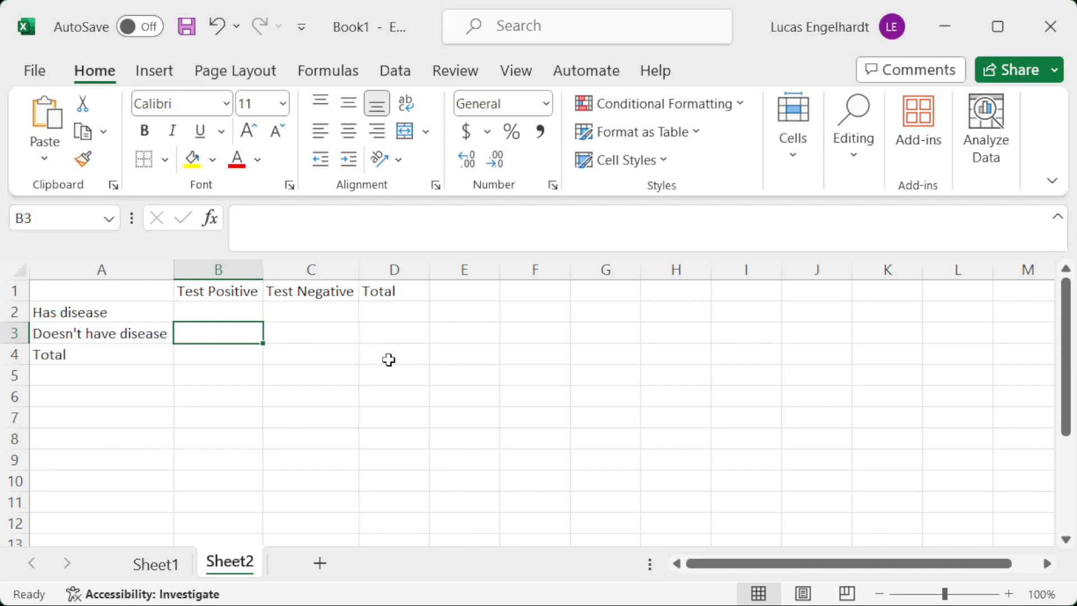
click(302, 311)
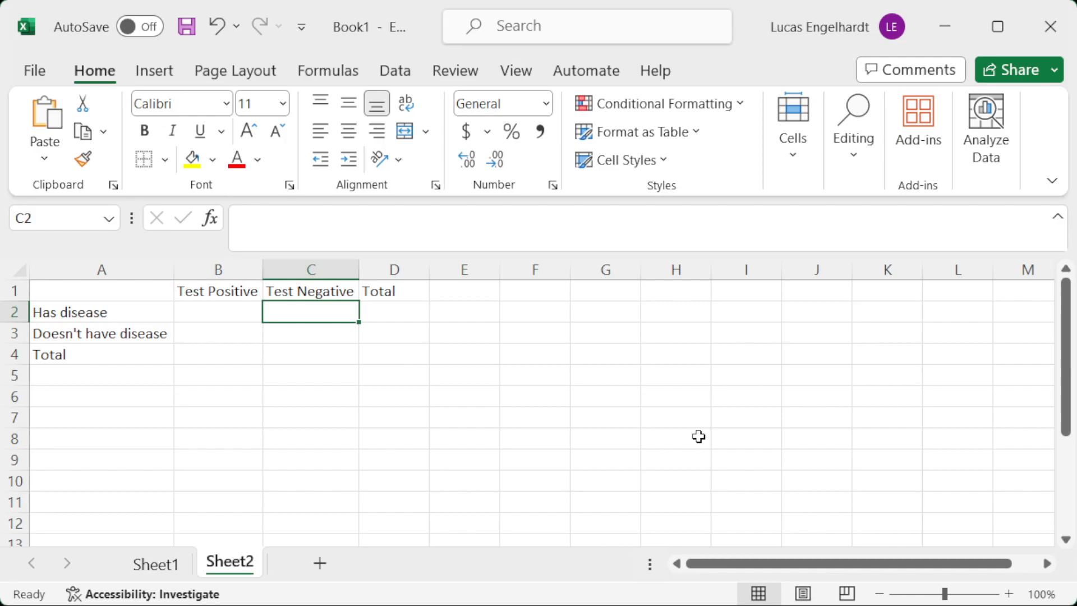
click(291, 331)
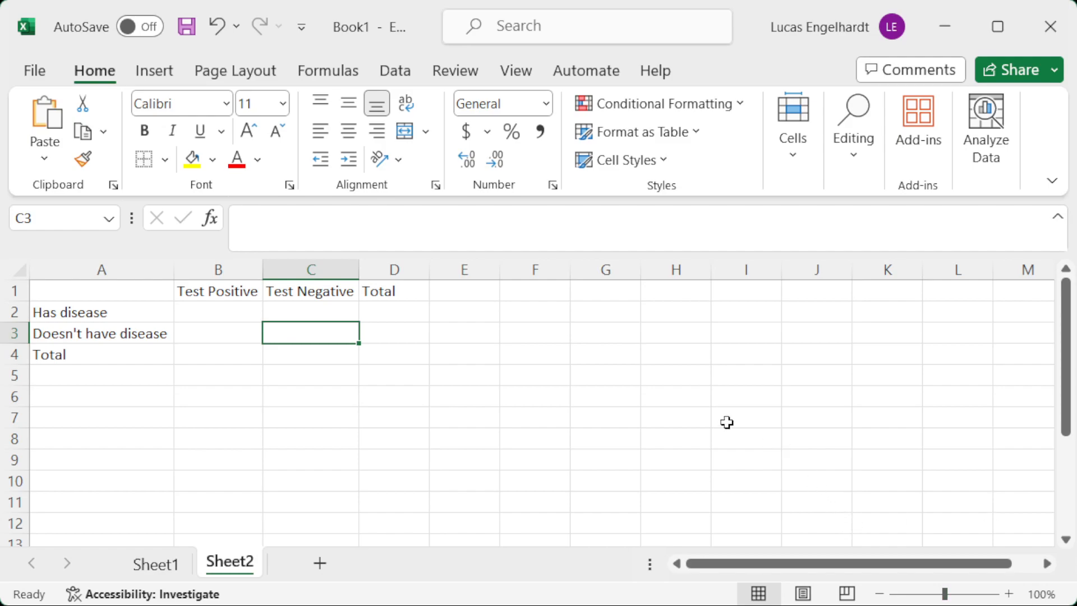
click(295, 312)
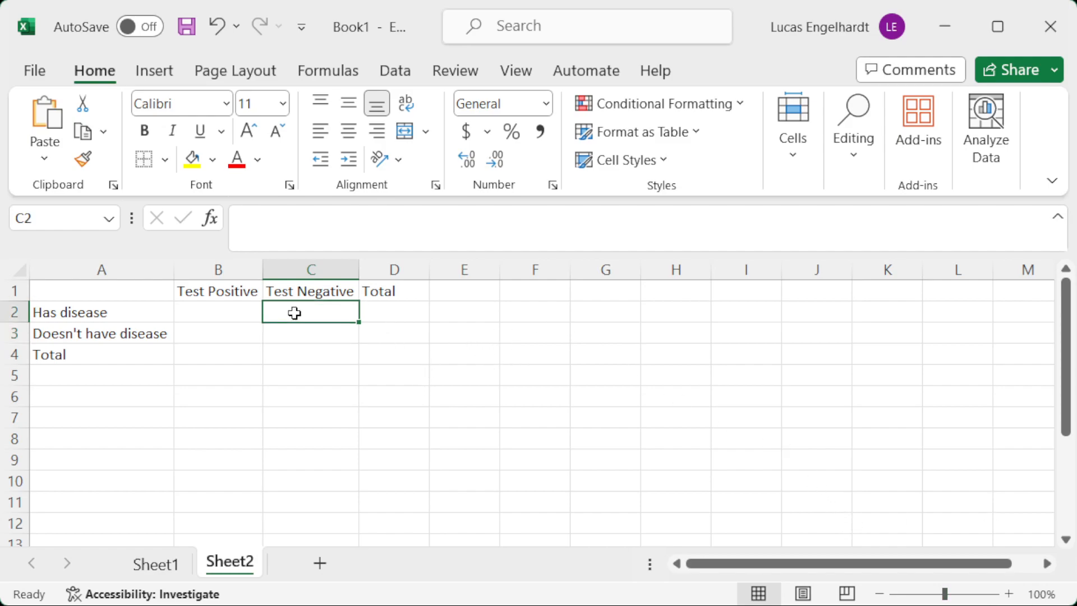
click(205, 329)
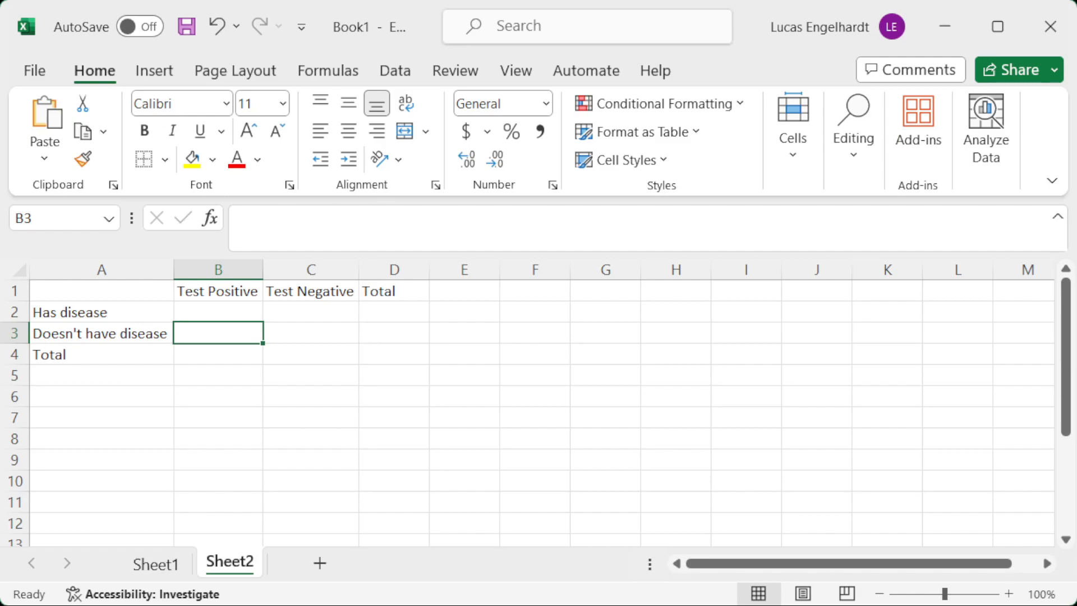
Enter 1000 as the overall total in D4.
click(409, 349)
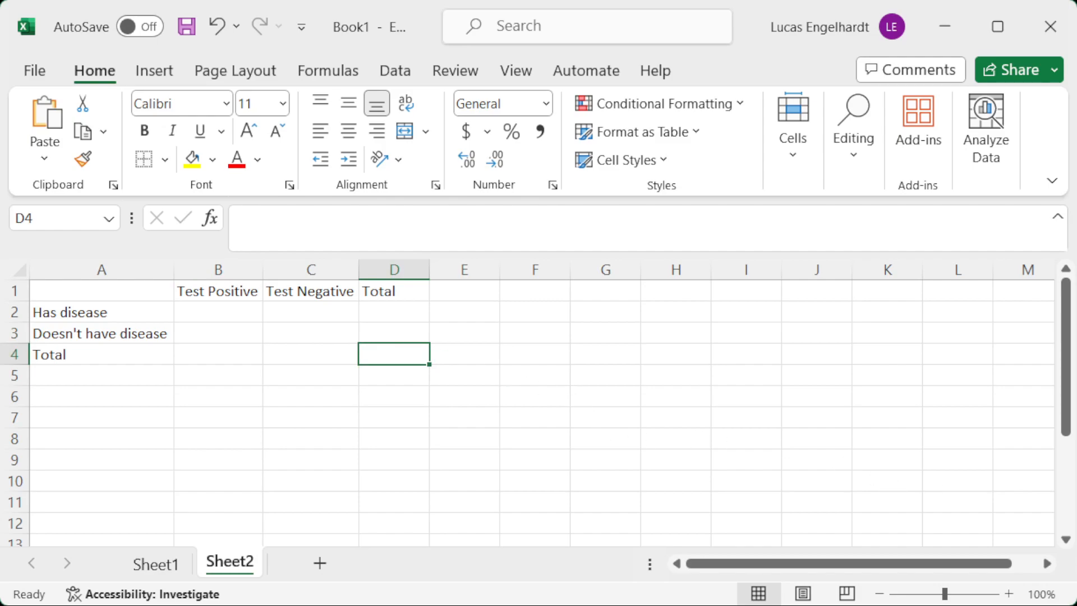
text(1000)
key(Return)
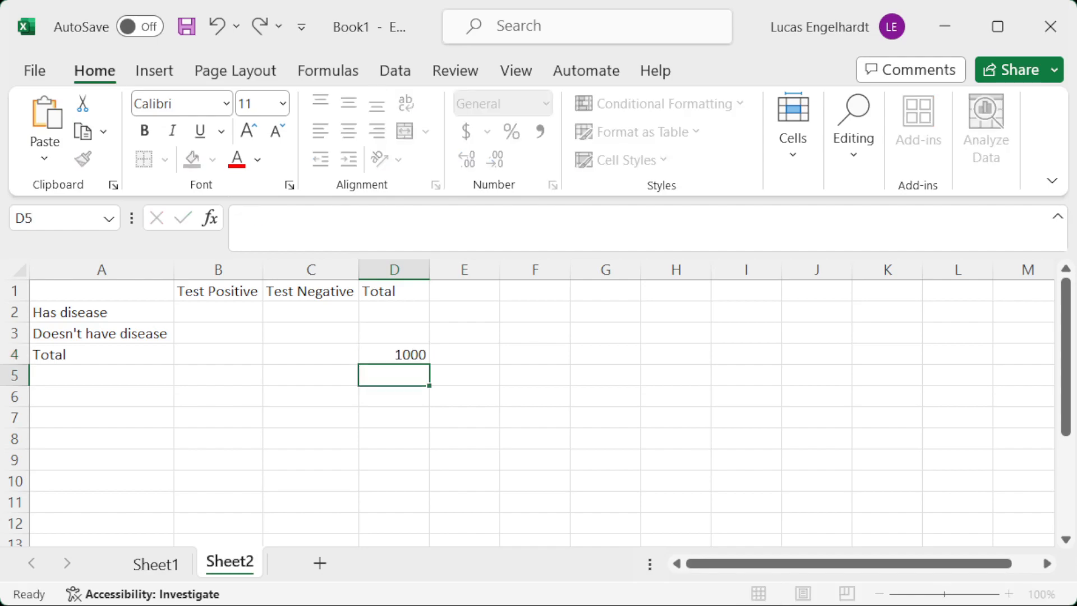
key(Up)
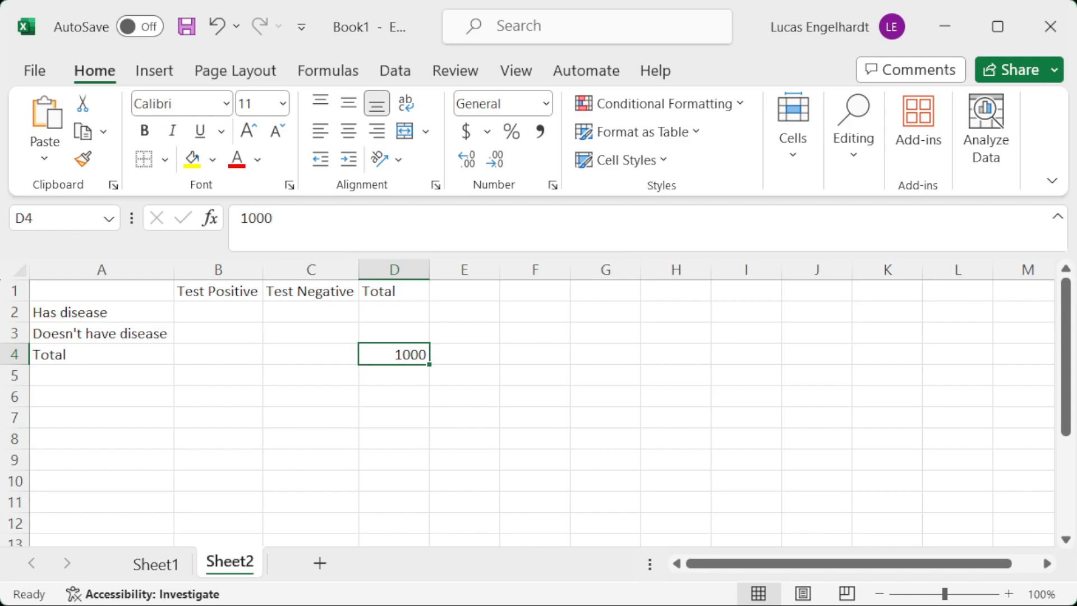
key(alt+Tab)
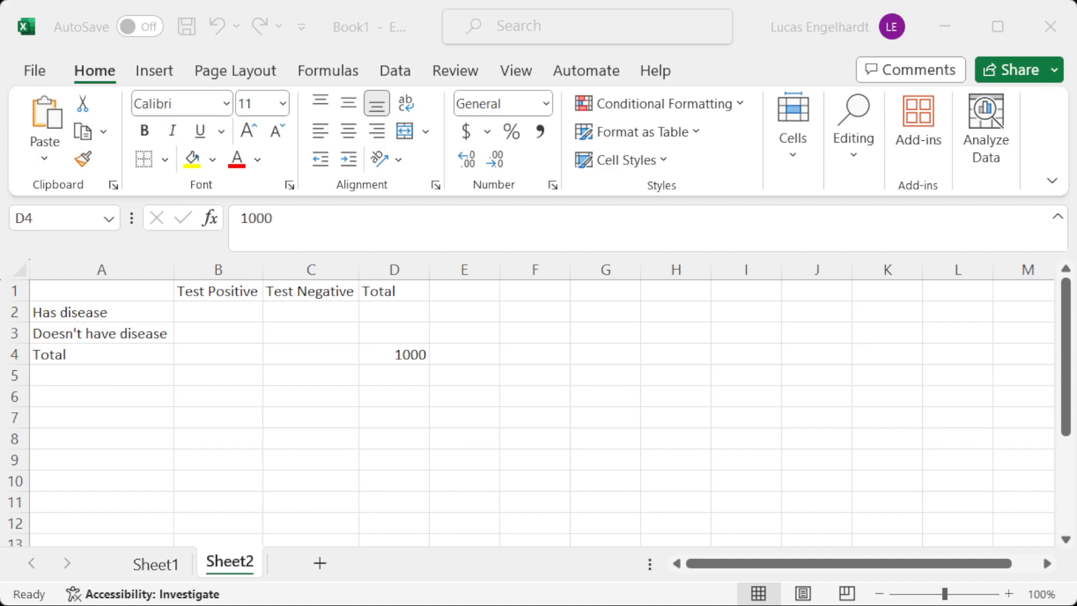
key(alt+Tab)
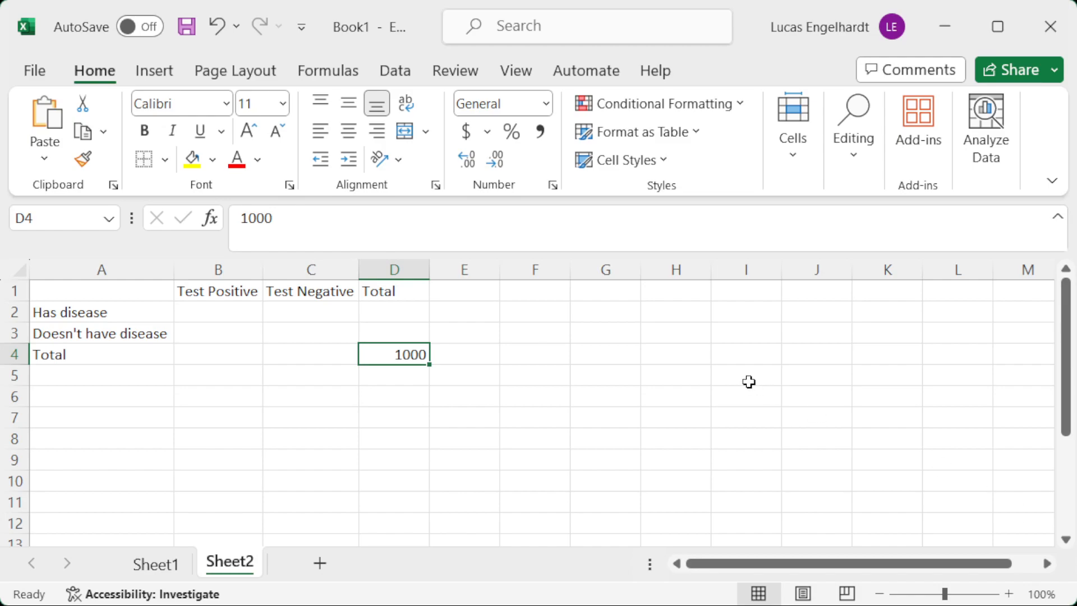
Calculate the Has disease total in D2 with the formula =.1*D4.
click(388, 314)
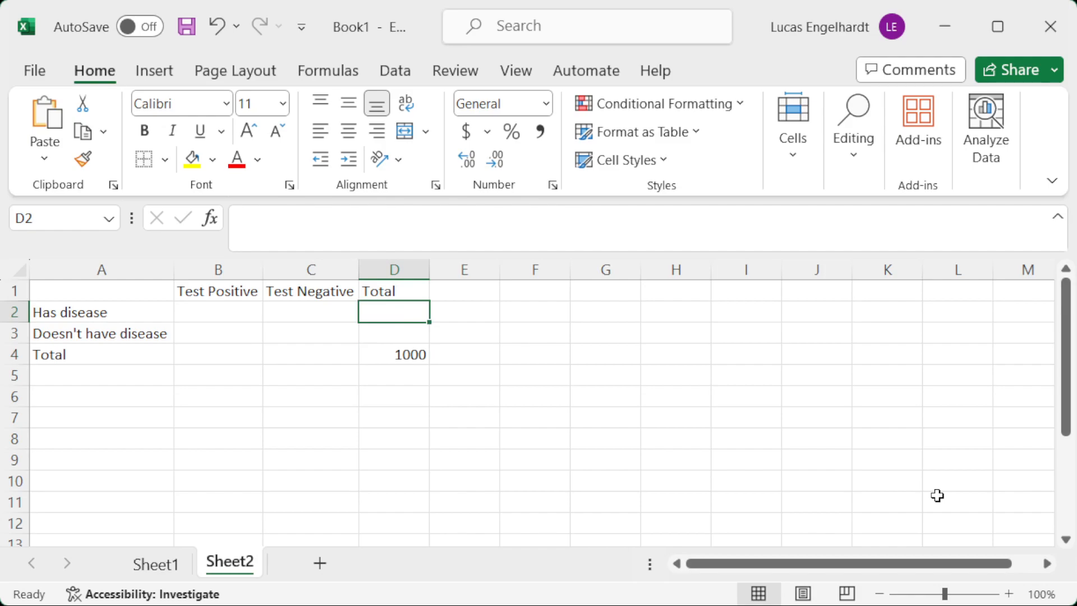
text(=.1*)
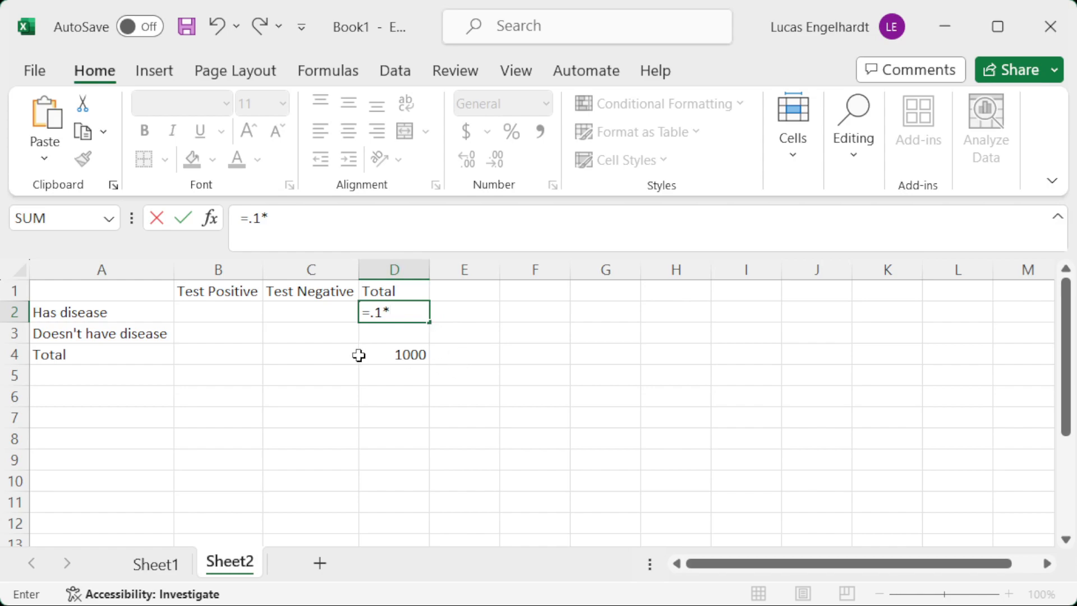
click(403, 353)
key(Return)
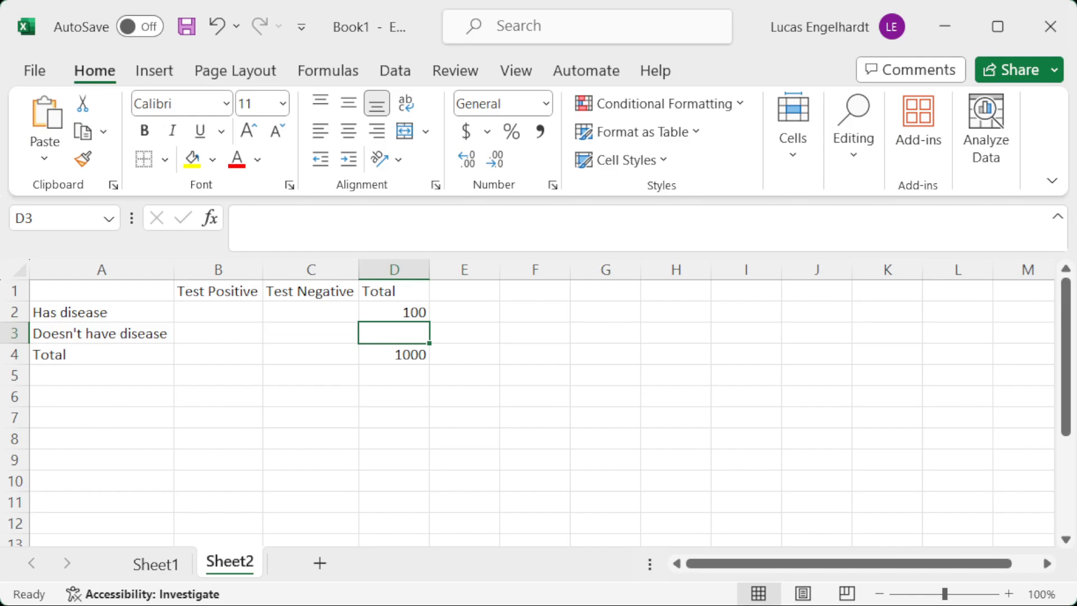
Calculate the Doesn't have disease total in D3 with the formula =D4-D2.
text(=)
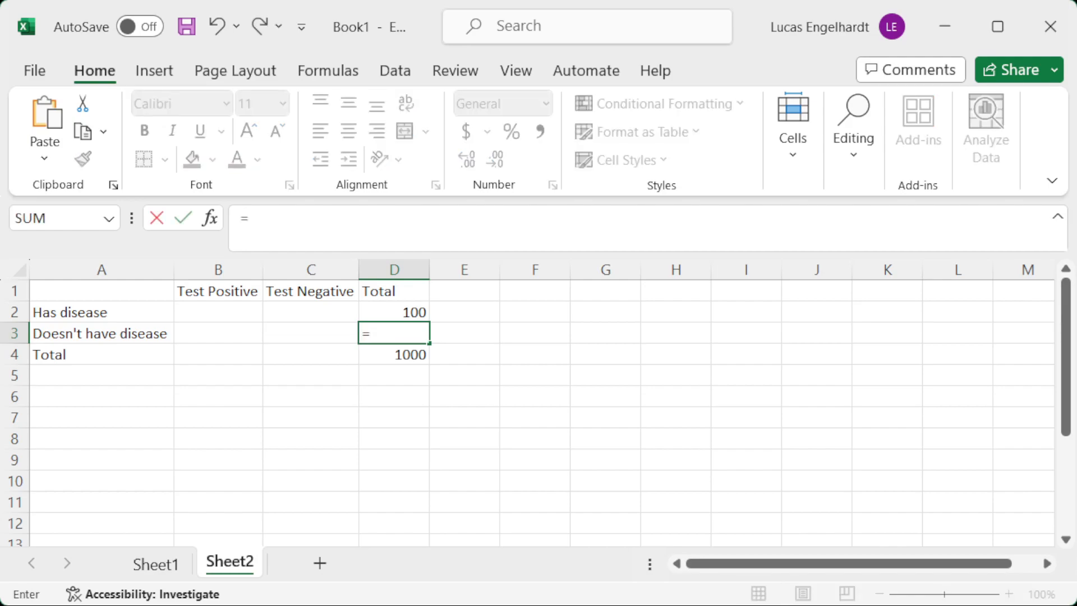
key(Down)
key(Up)
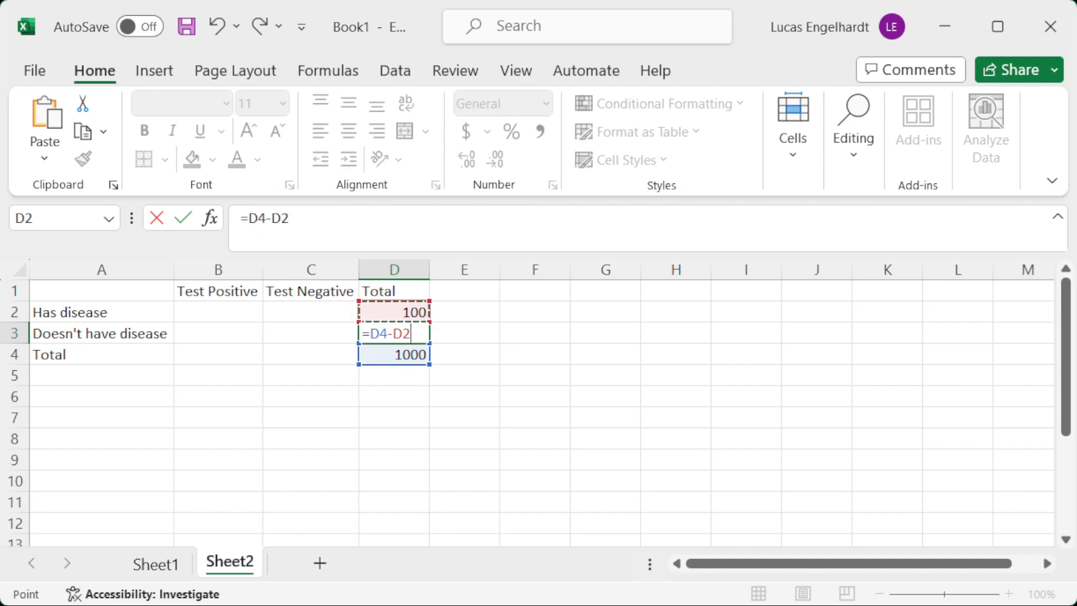
key(Return)
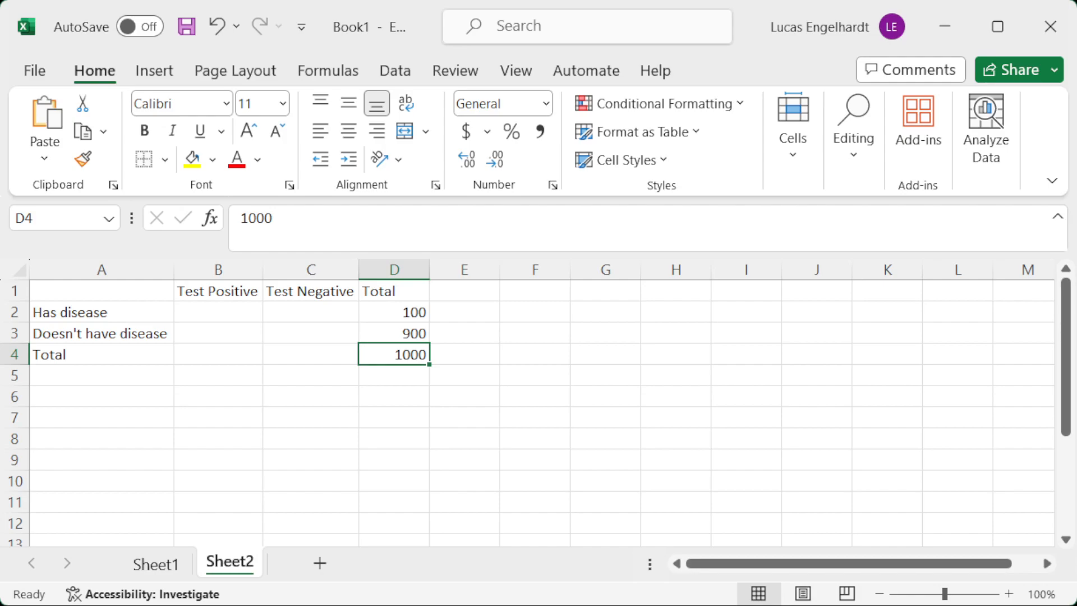
Calculate the number with the disease who test positive in B2 with the formula =.99*D2.
click(213, 309)
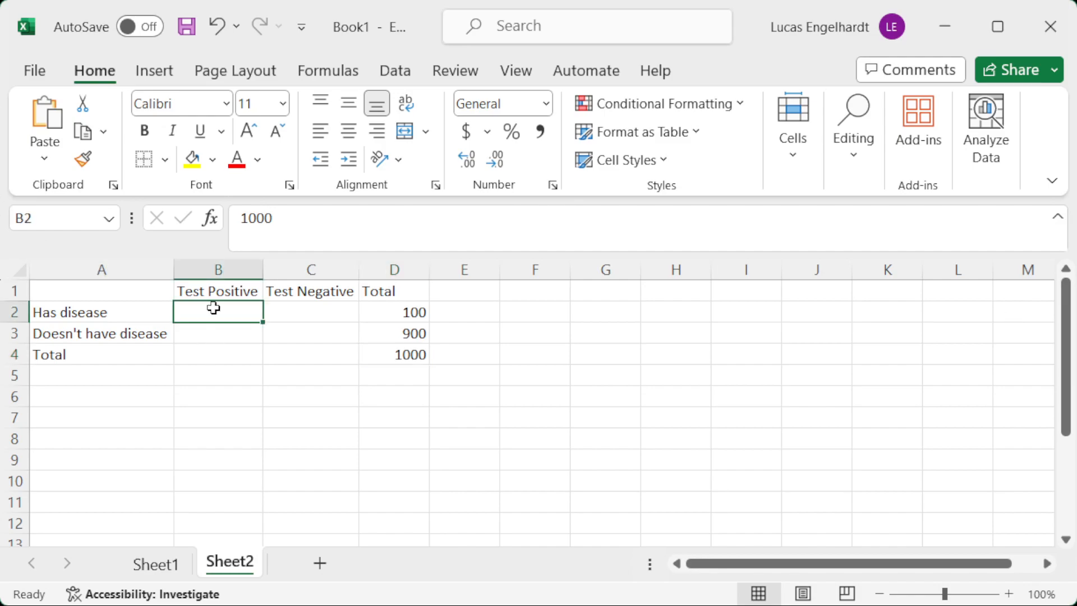
click(396, 310)
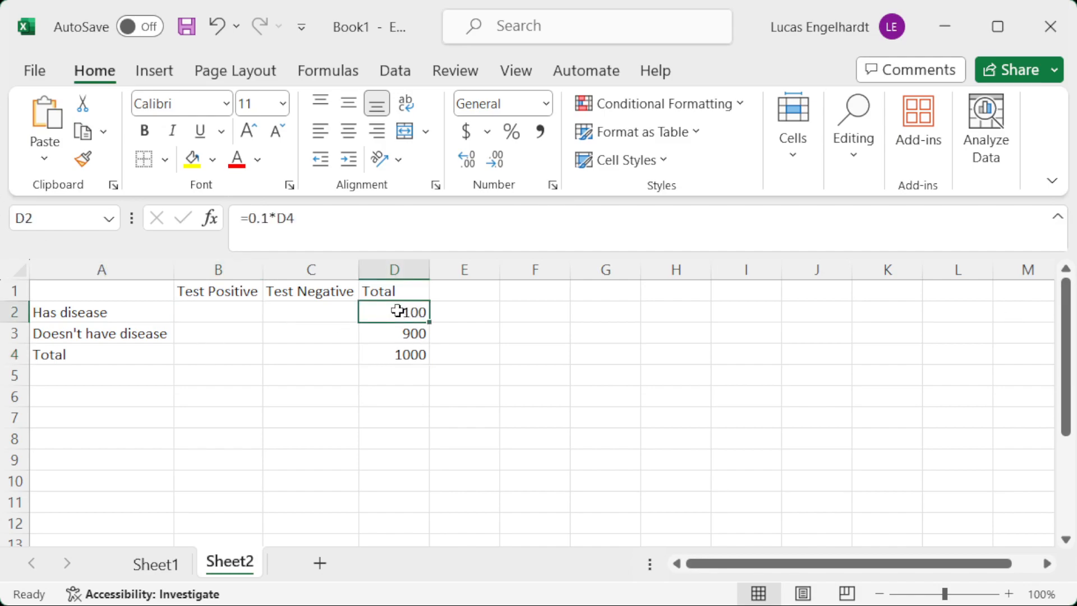
click(218, 310)
text(=)
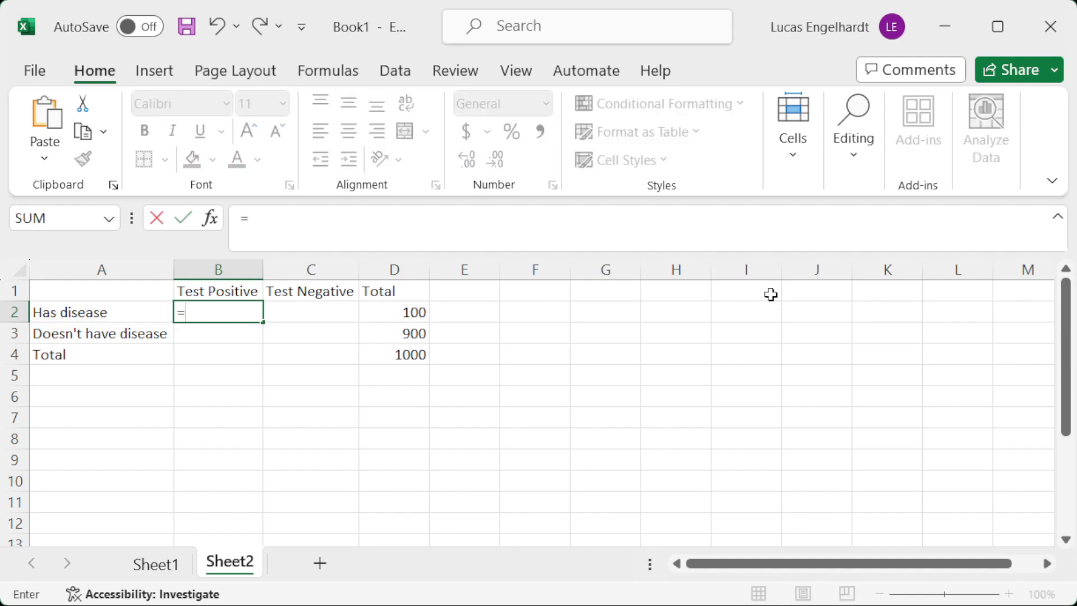
text(.99*)
click(389, 311)
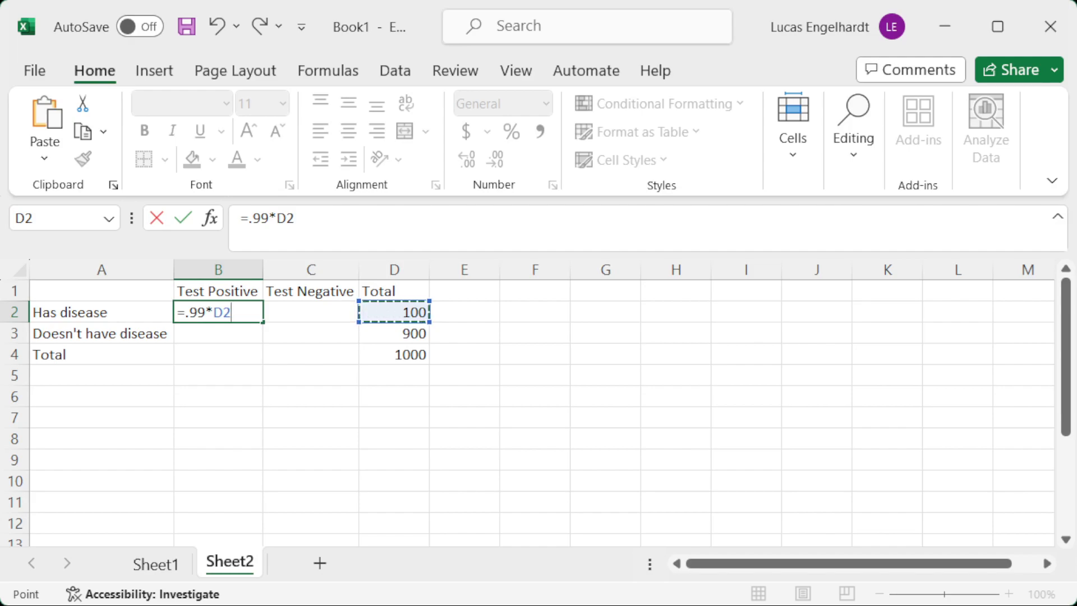
key(Return)
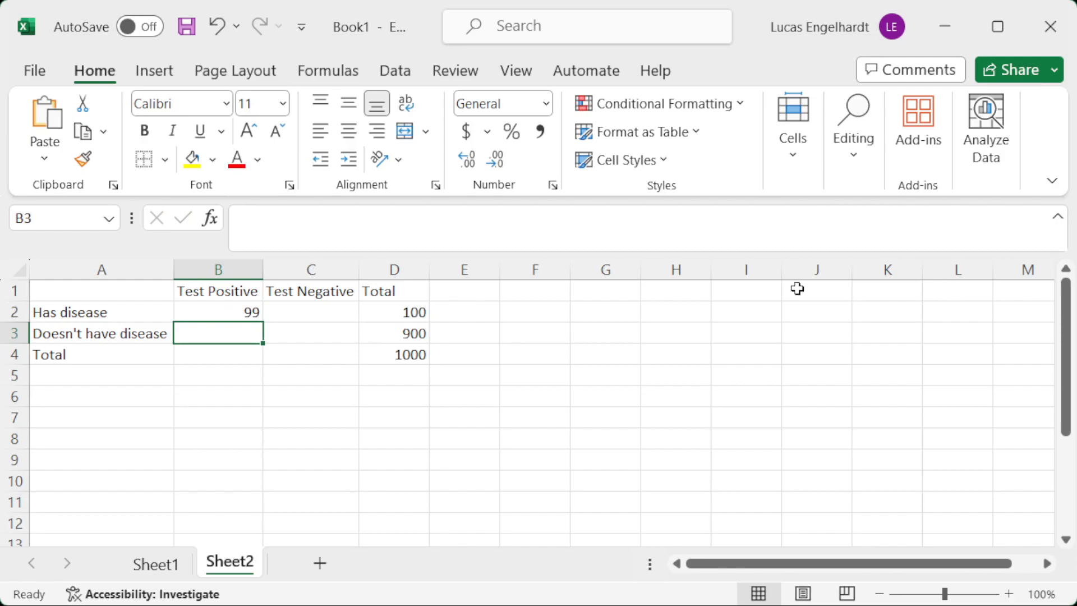
Calculate the number with the disease who test negative in C2 with the formula =D2-B2.
click(313, 312)
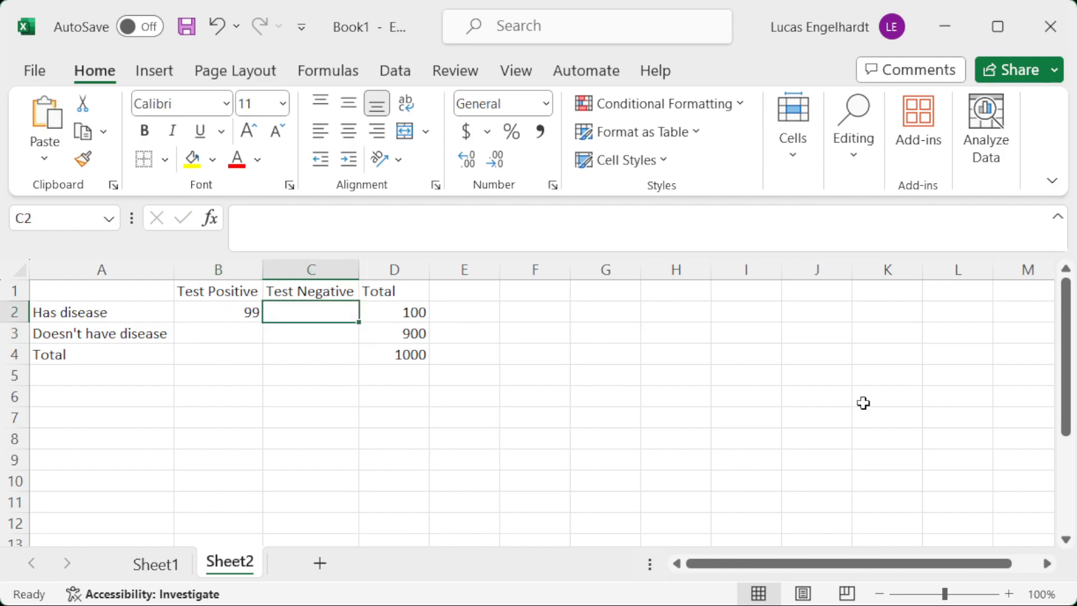
text(=)
key(Right)
text(-)
key(Left)
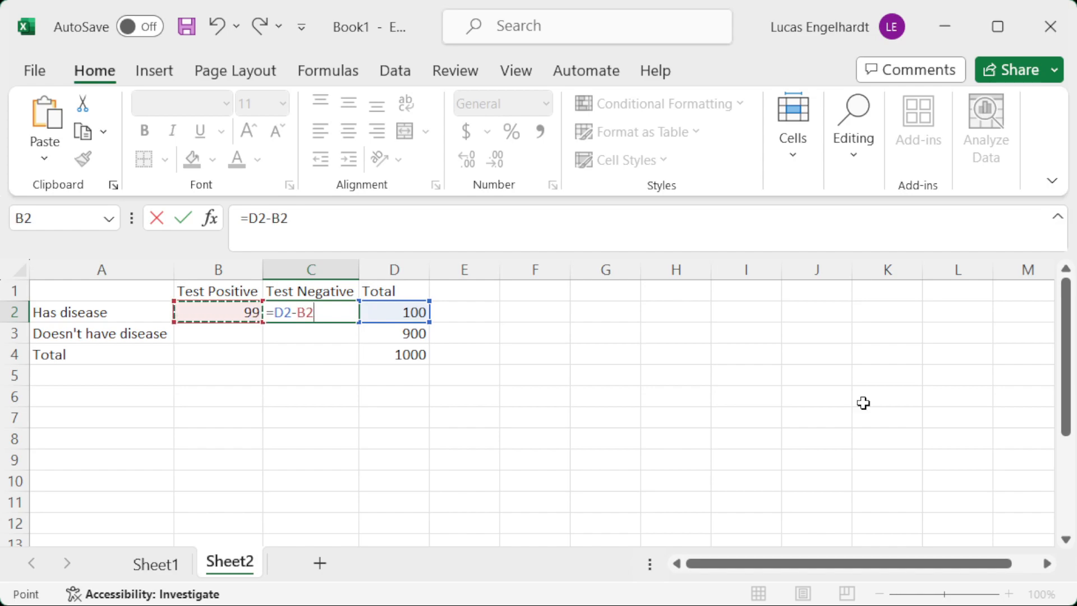
key(Return)
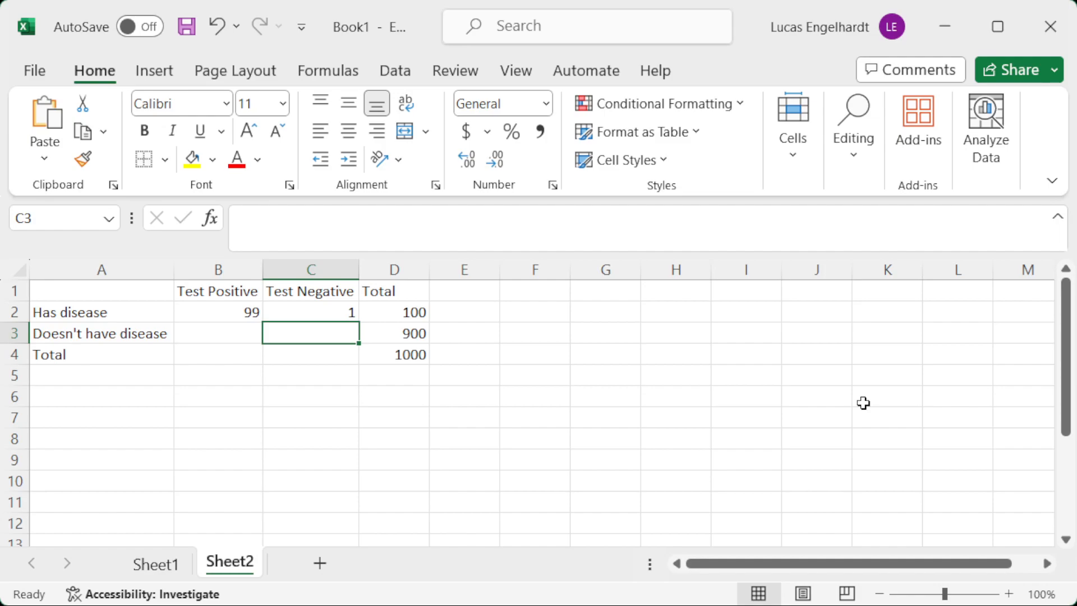
Calculate the number without the disease who test positive in B3 with the formula =.20*D3, then select C3.
key(Left)
text(=.20*)
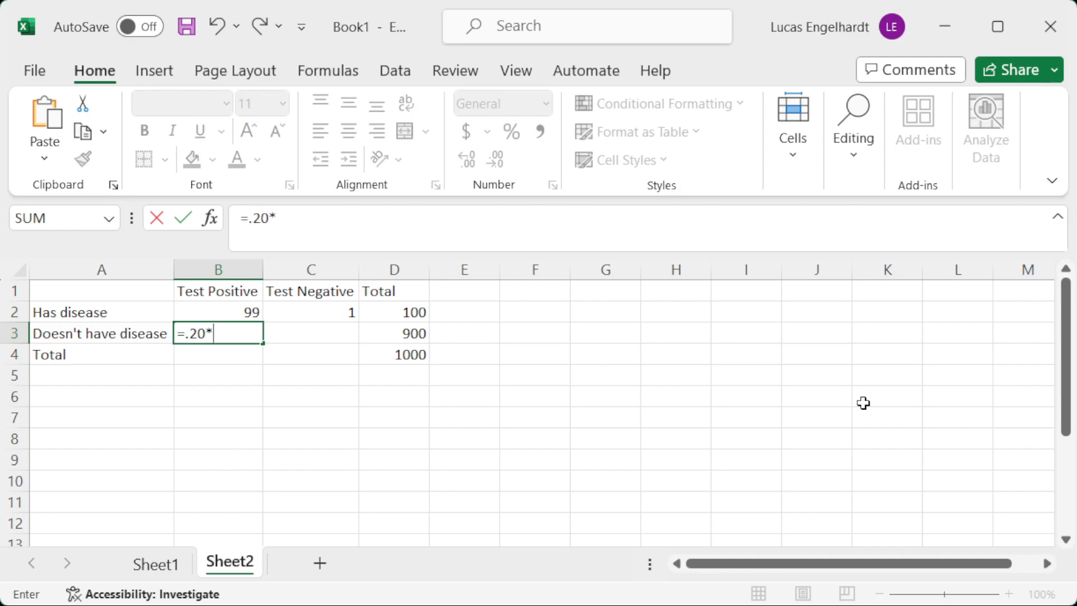
click(394, 329)
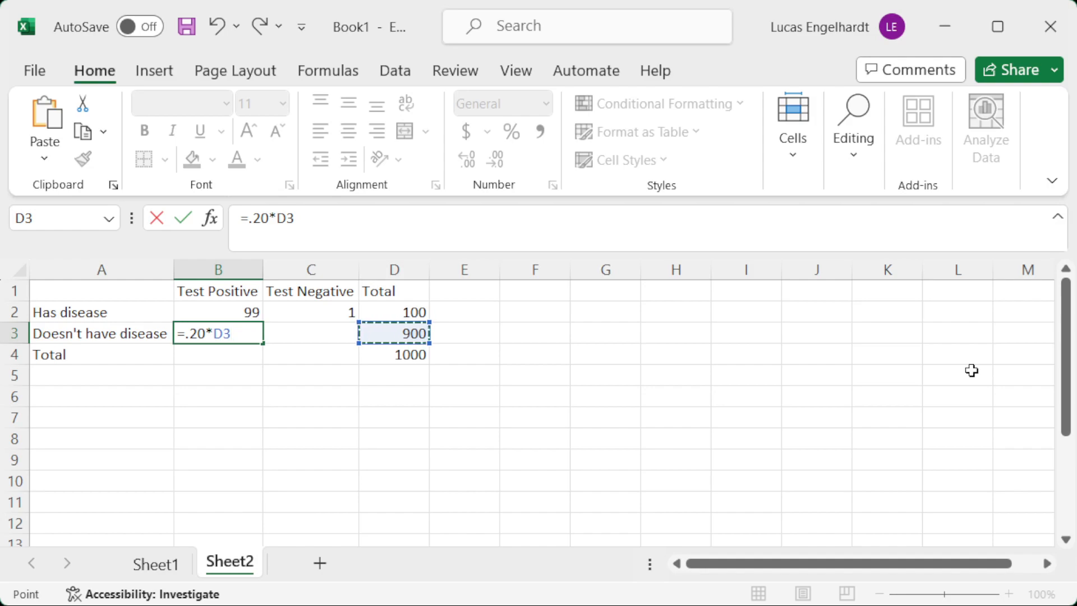
key(Return)
key(Up)
key(Right)
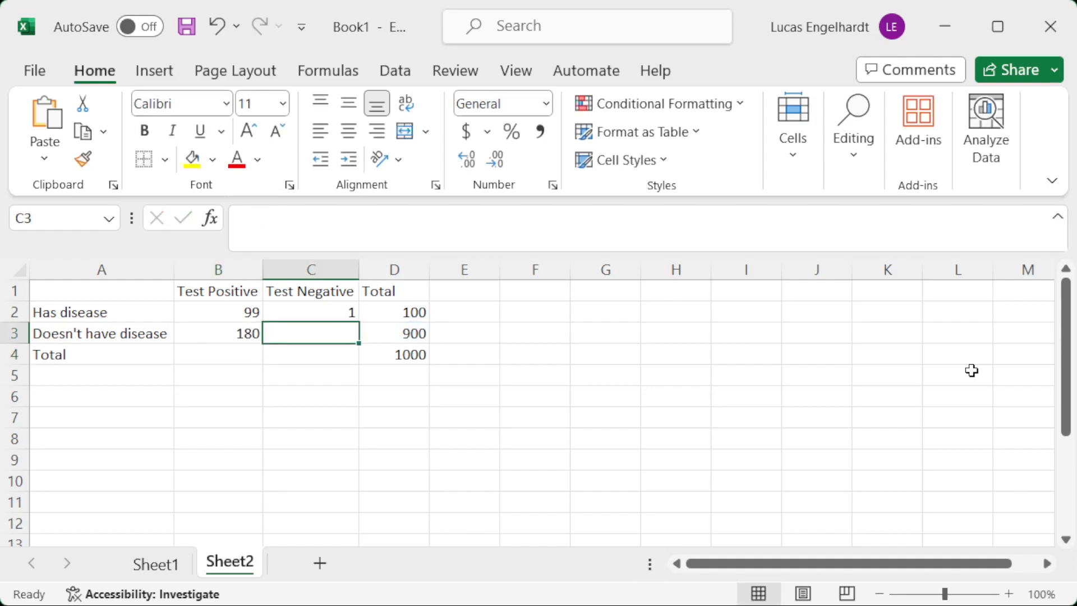
Calculate the number without the disease who test negative in C3 with the formula =D3-B3.
text(=)
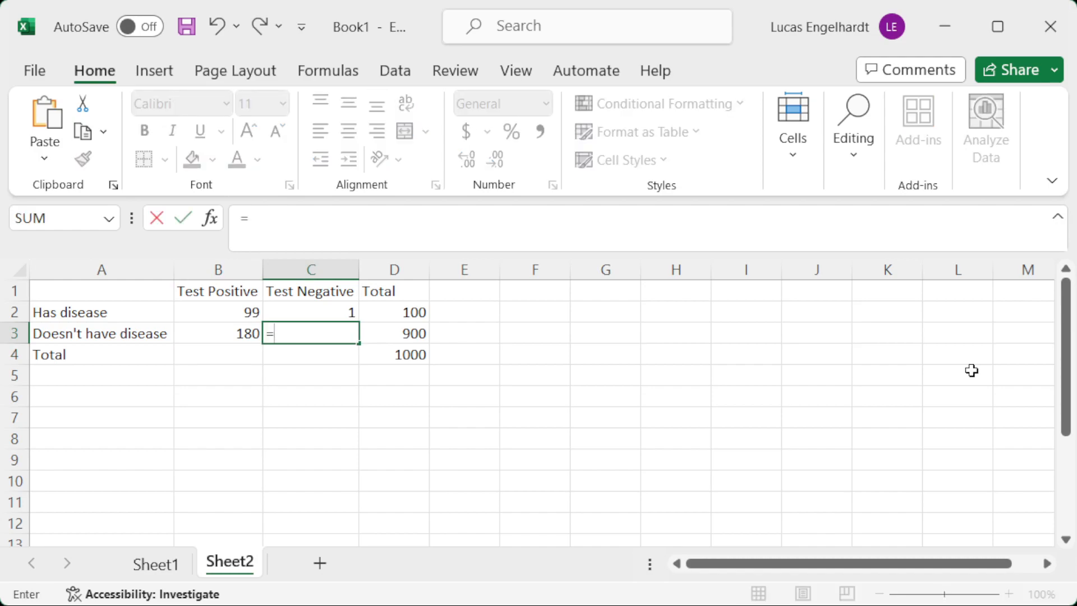
key(Right)
text(-)
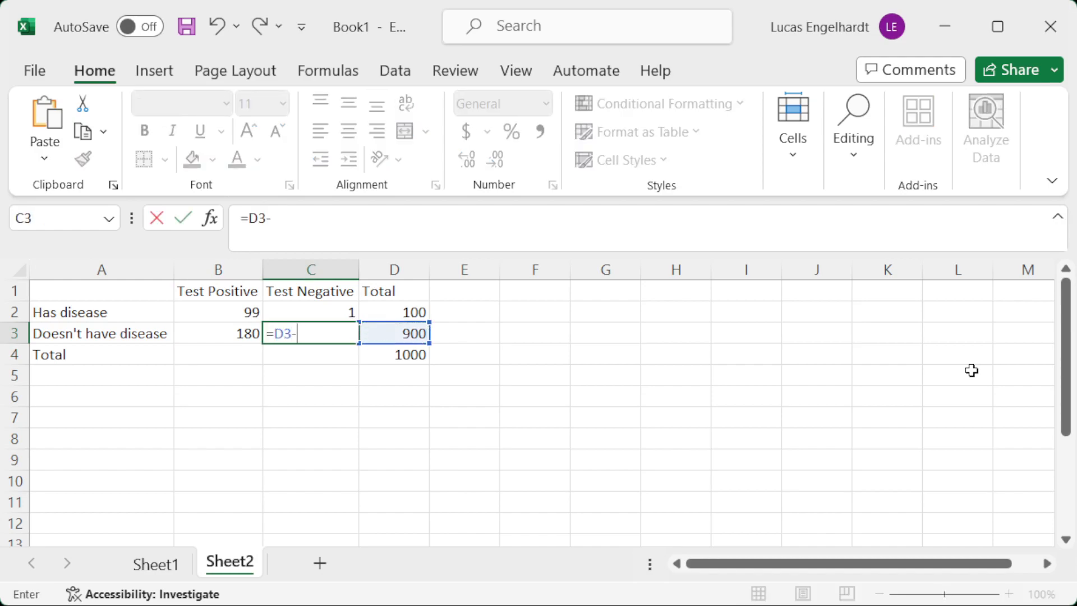
key(Left)
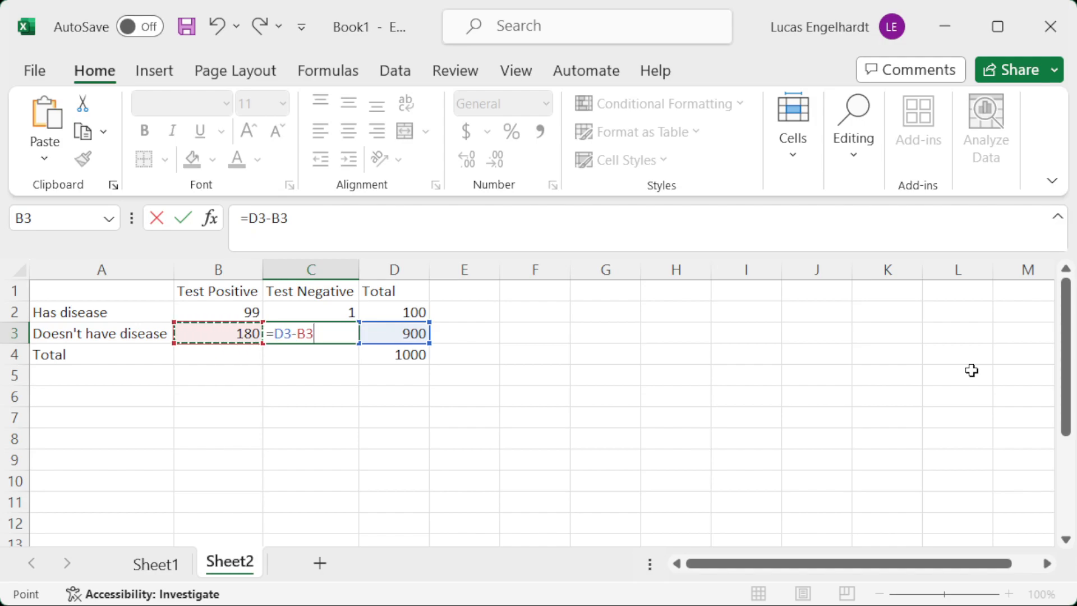
key(Return)
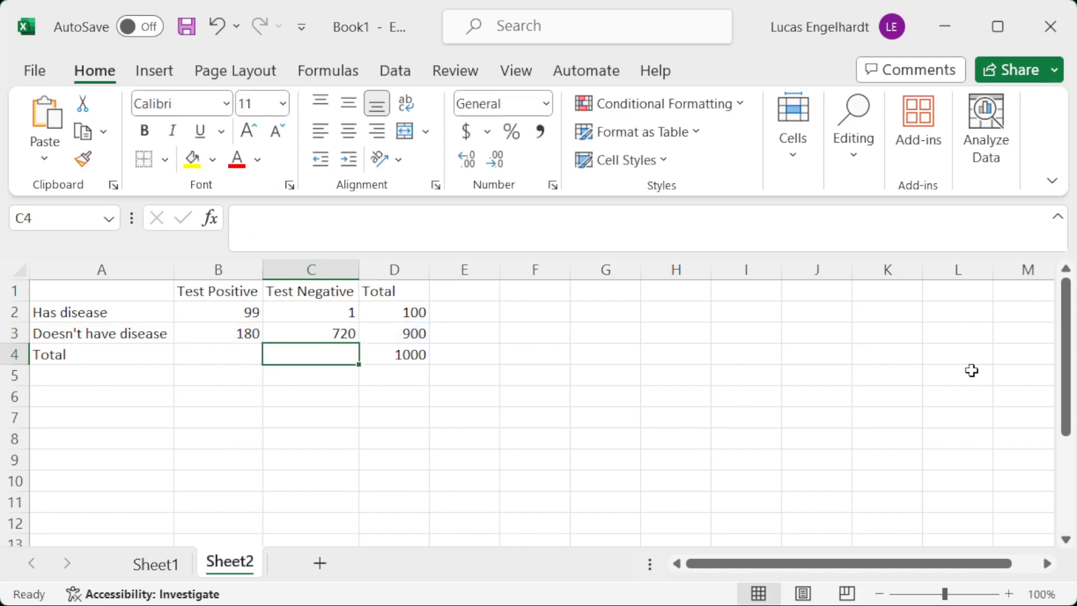
Calculate the Test Positive total in B4 with the formula =SUM(B2:B3).
key(Left)
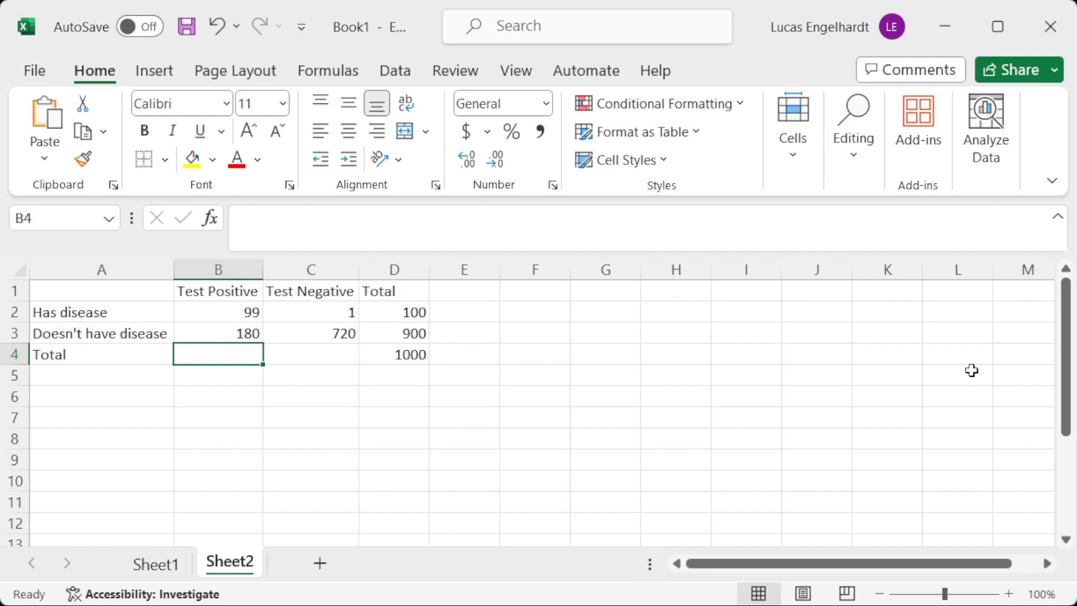
text(=sum()
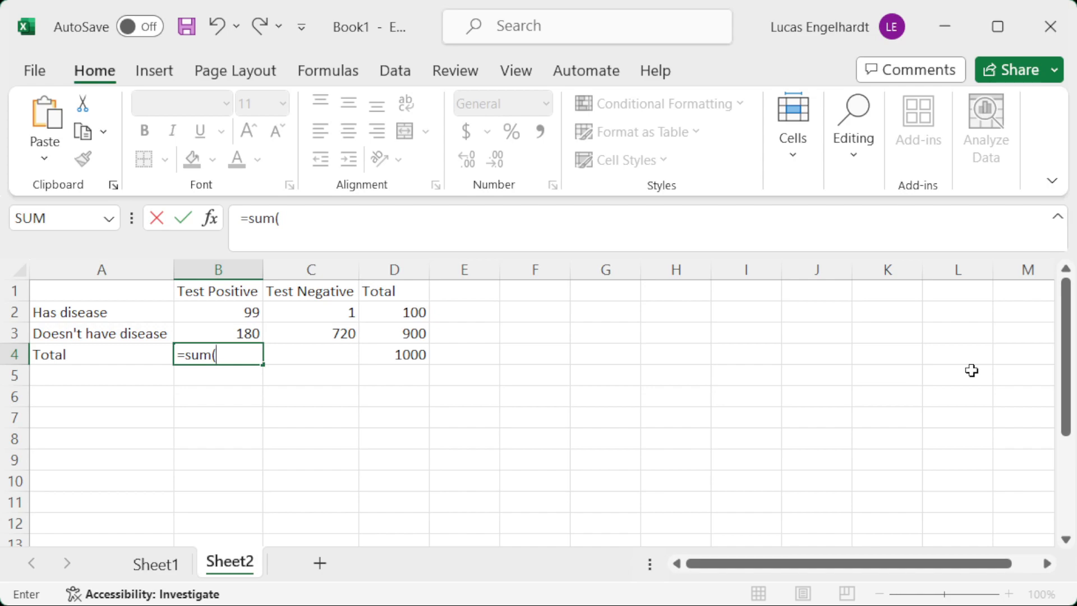
key(Up)
key(Up)
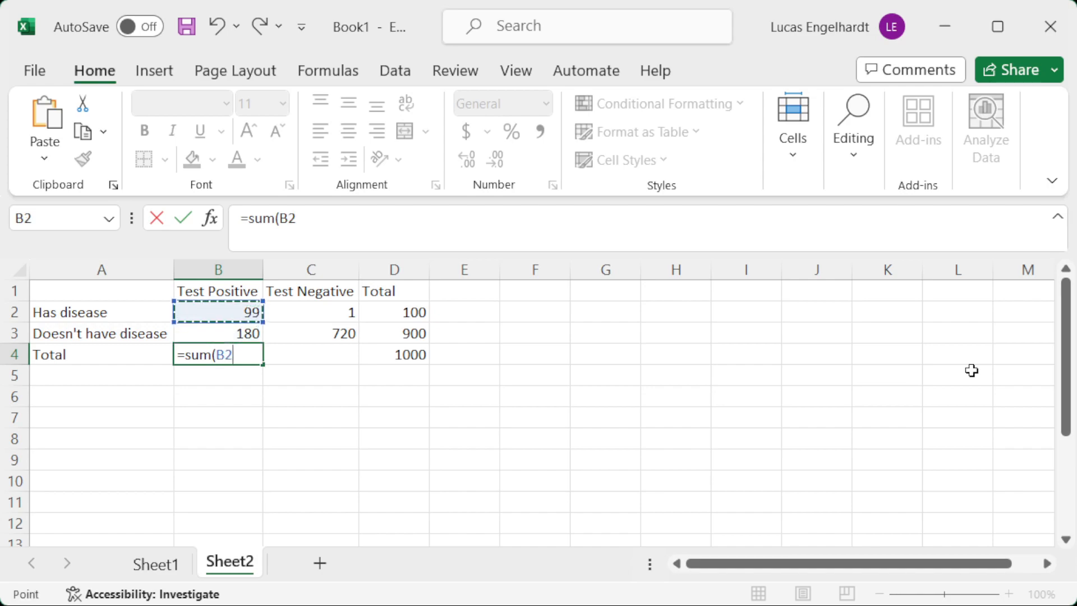
key(shift+Down)
text())
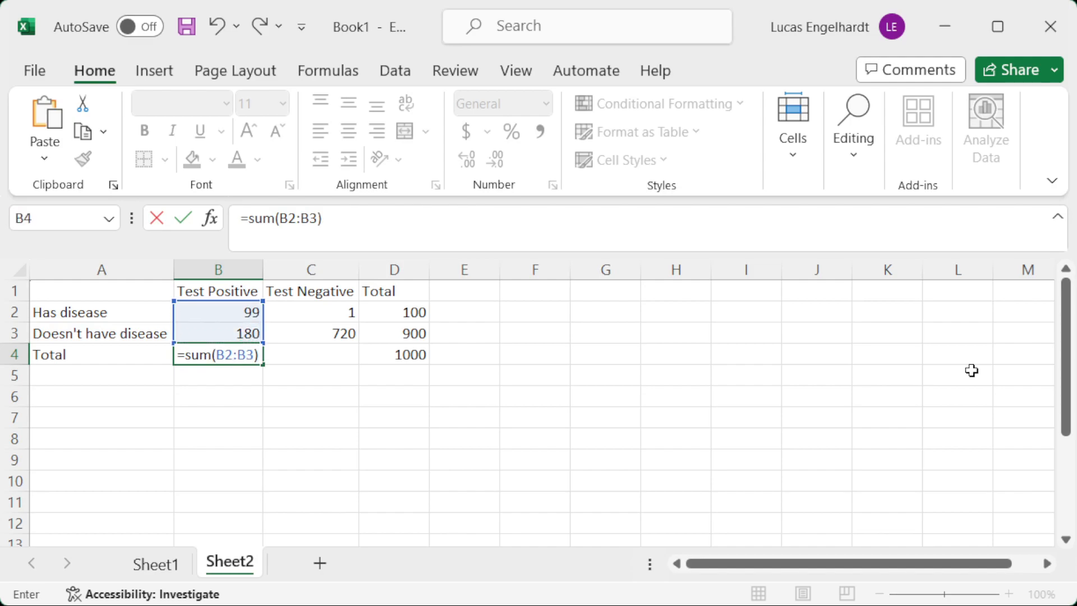
key(Return)
Fill the total formula from B4 across to C4 and check it against the Test Negative counts in C2:C3.
key(Up)
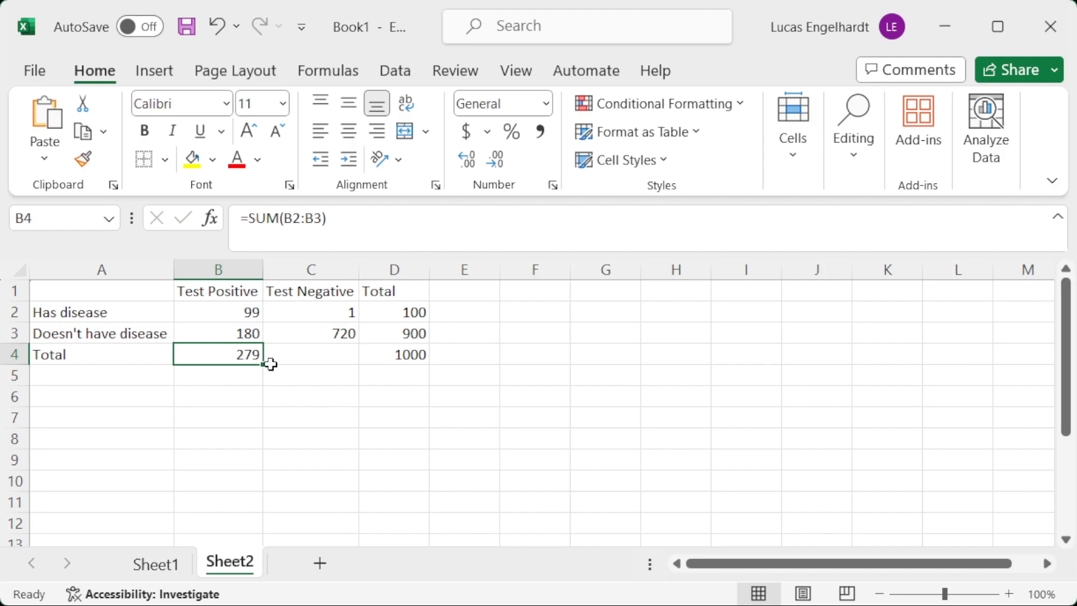
drag(267, 365, 360, 366)
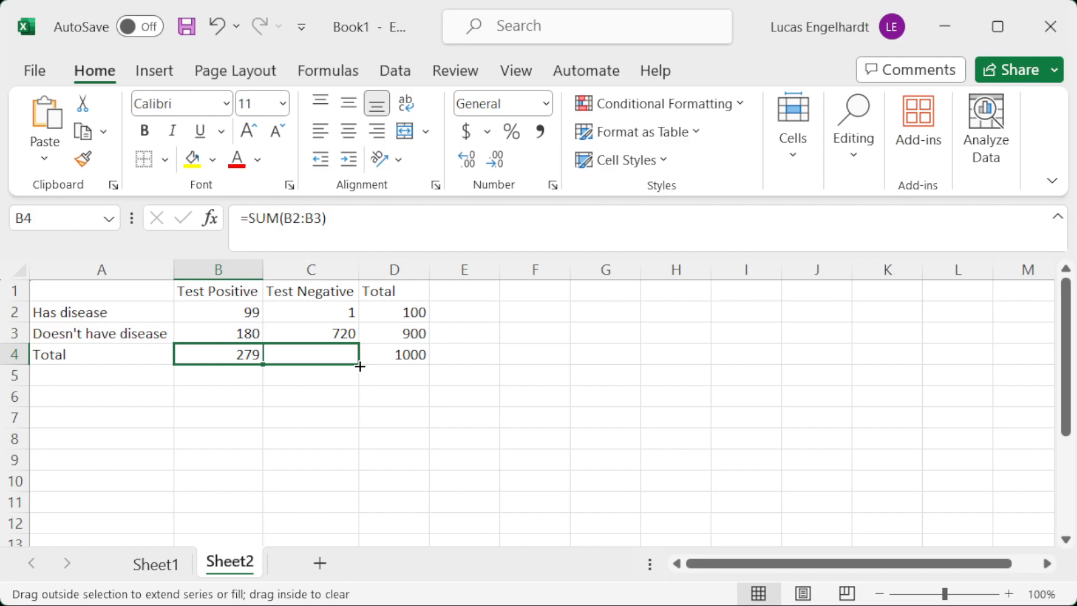
drag(359, 366, 360, 367)
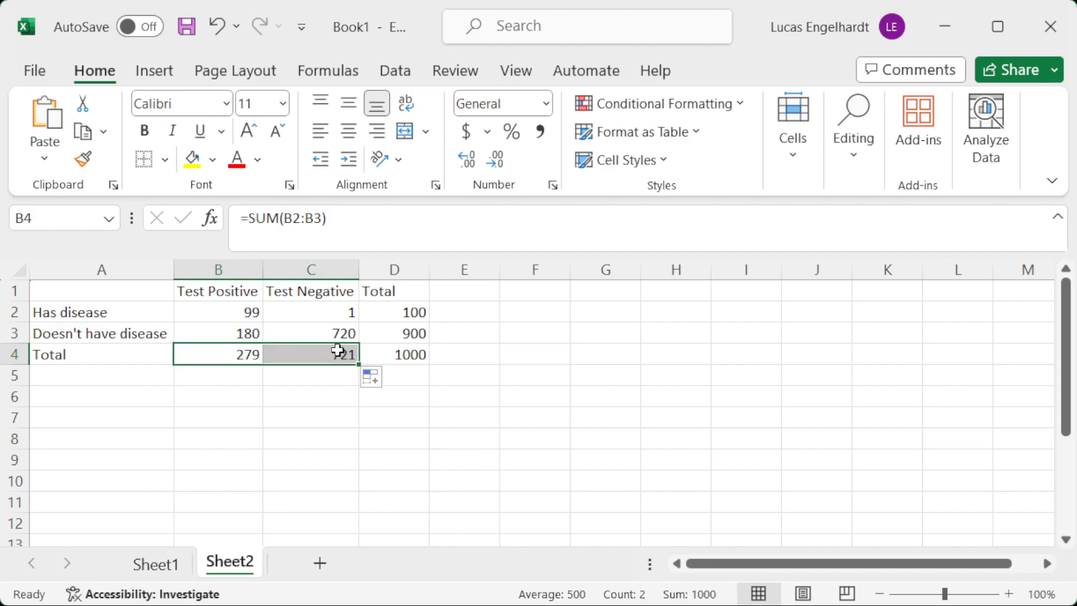
click(337, 351)
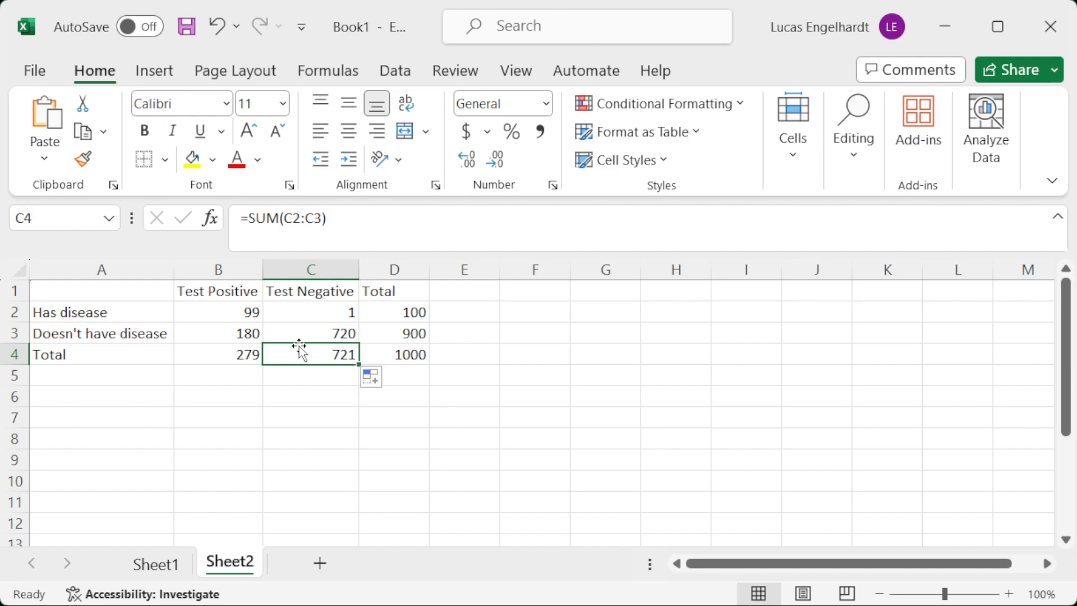
drag(303, 312, 317, 332)
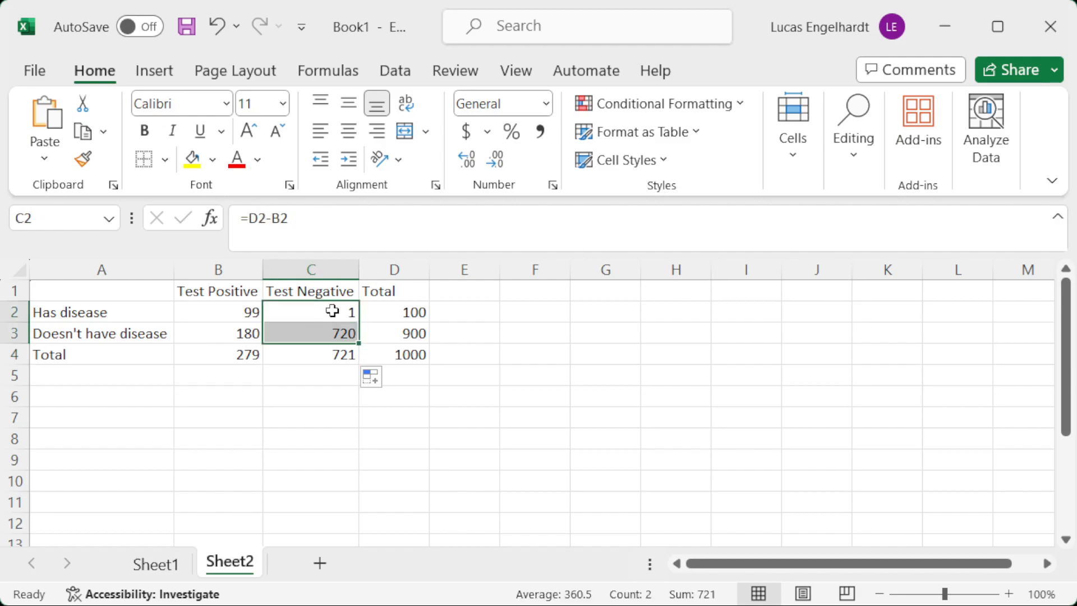
click(315, 355)
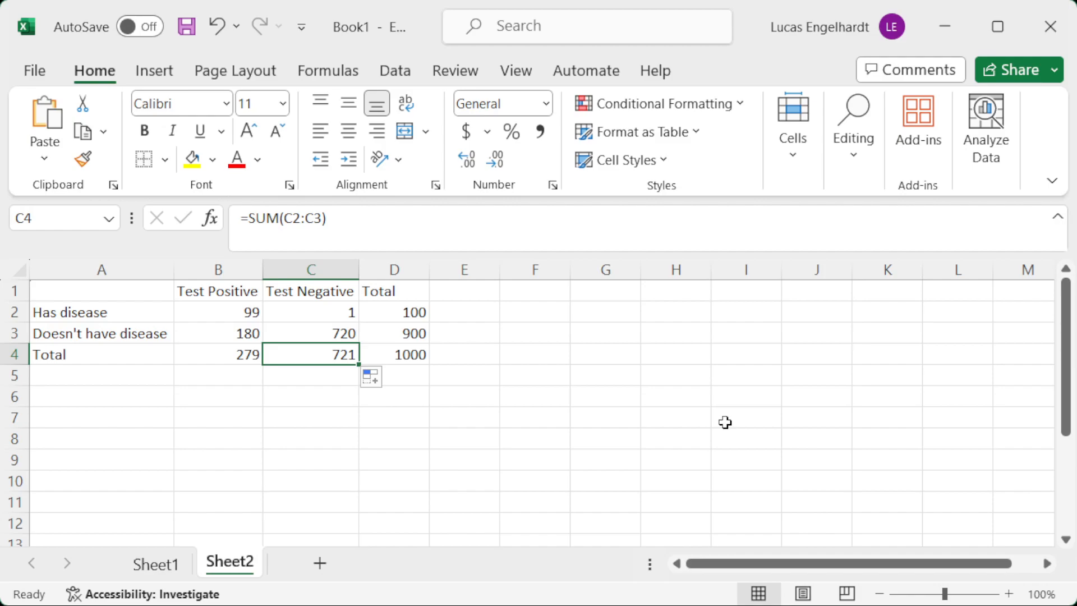
Enter the label "P(Has disease| Test +)" in A6 for the probability based on the Test Positive column.
drag(206, 293, 223, 350)
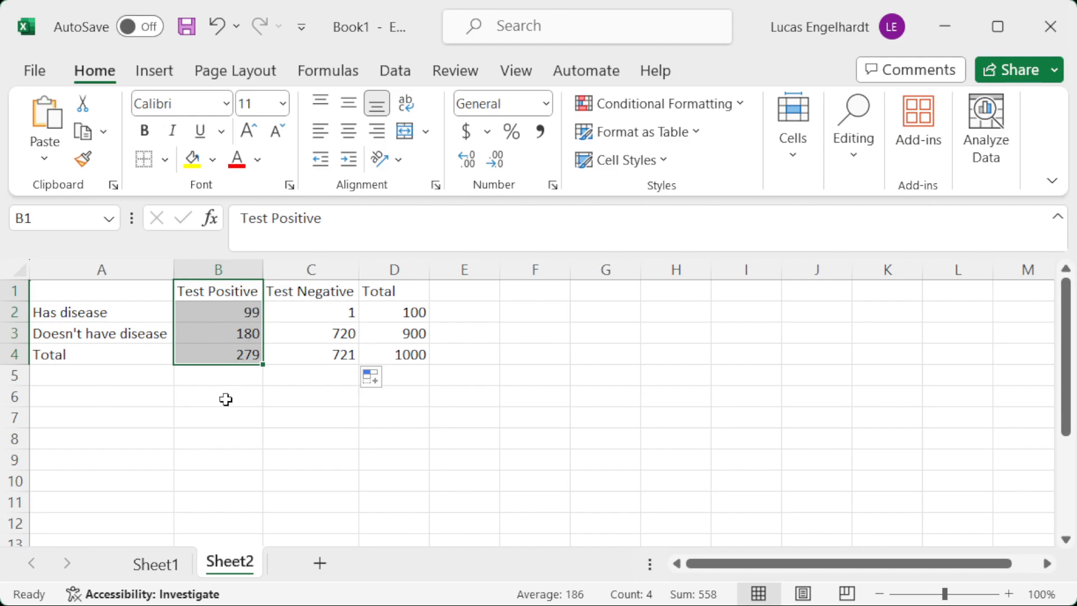
click(95, 396)
text(P()
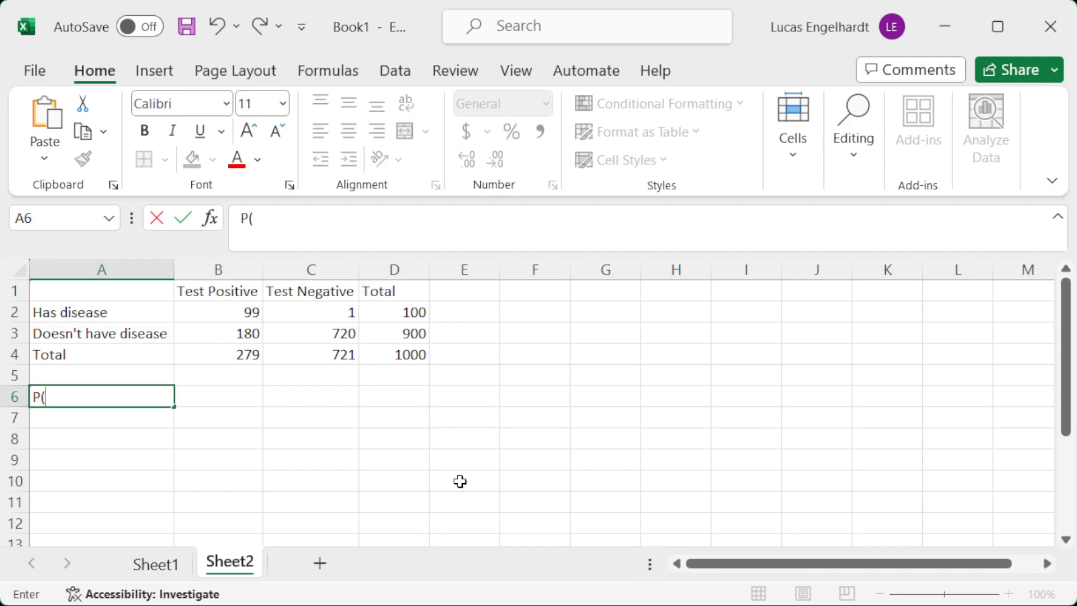
text(Has di)
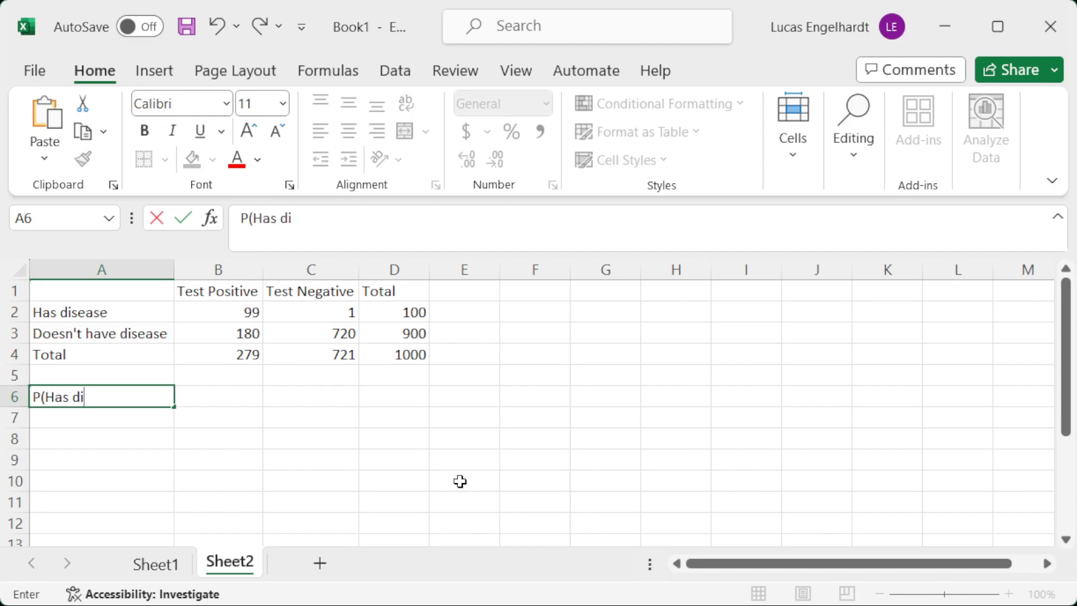
text(sease| Te)
text(+))
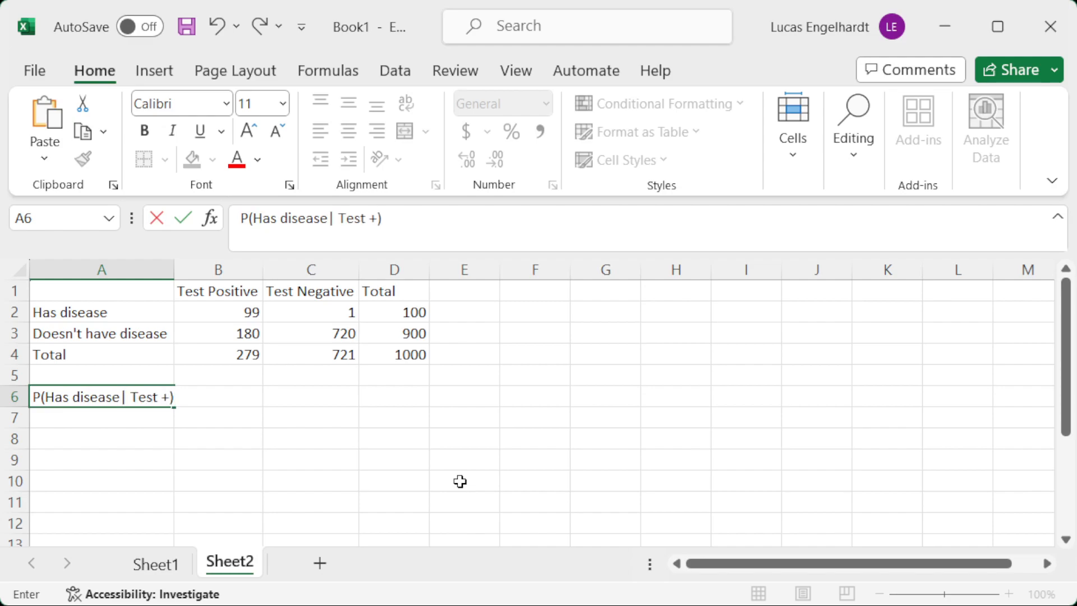
Calculate the probability of having the disease given a positive test in B6 with the formula =B2/B4.
key(Tab)
text(=)
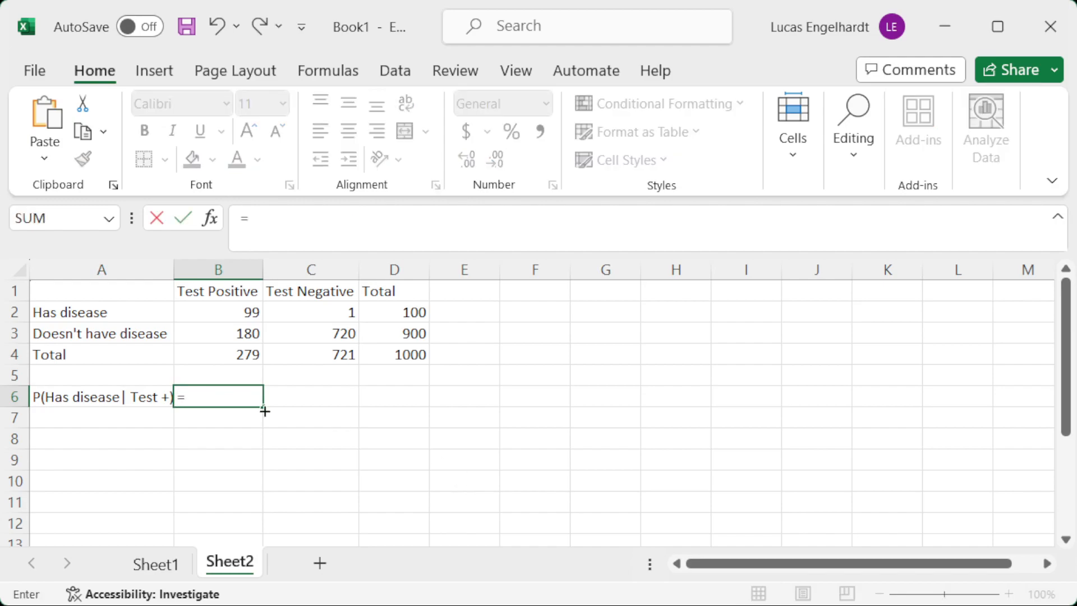
click(237, 312)
text(/)
click(224, 358)
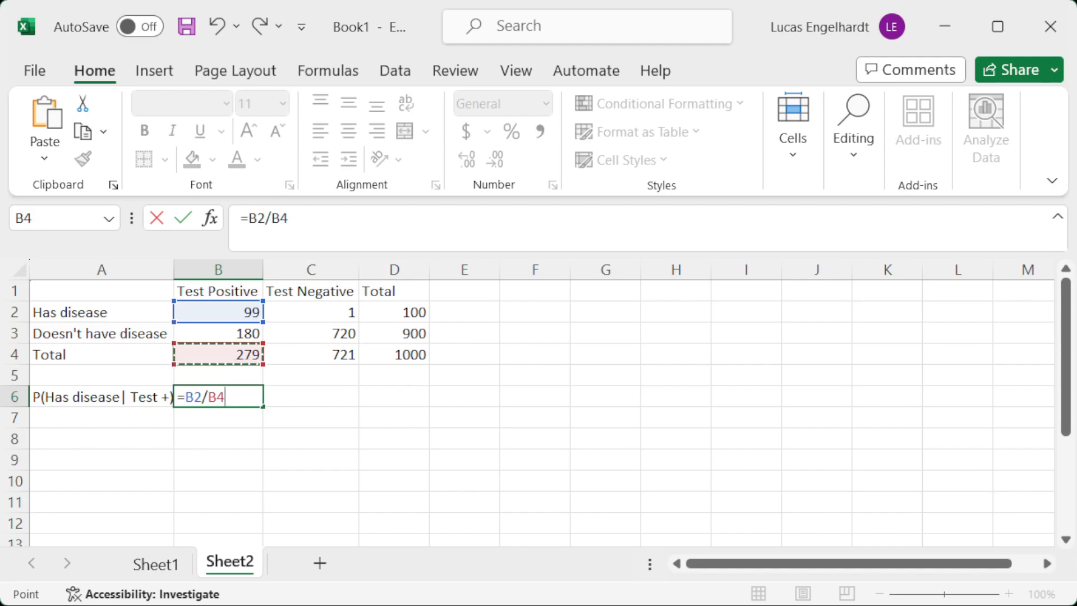
key(Return)
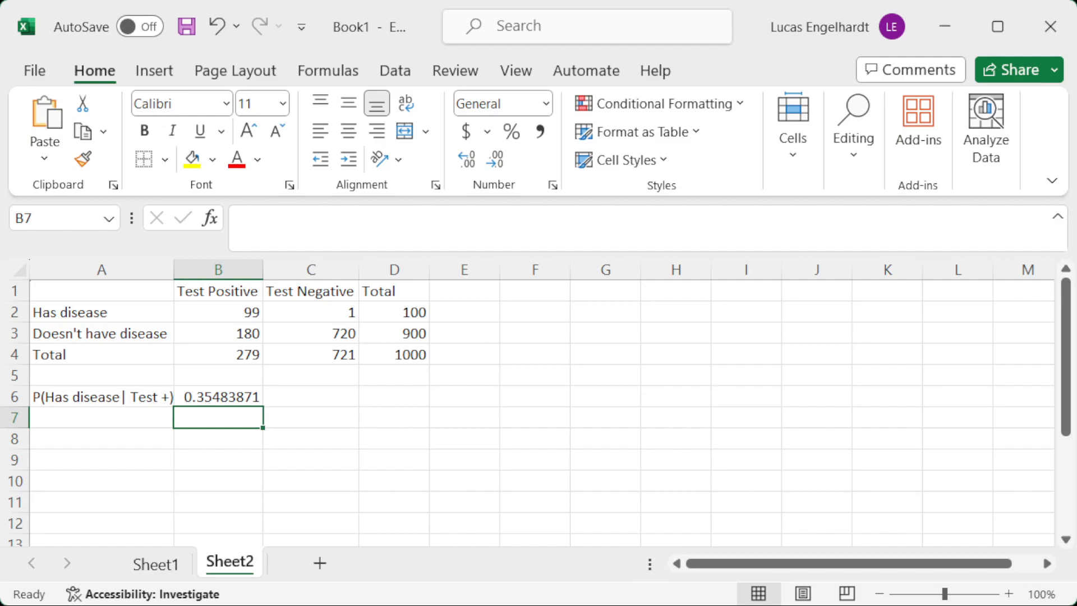
key(Up)
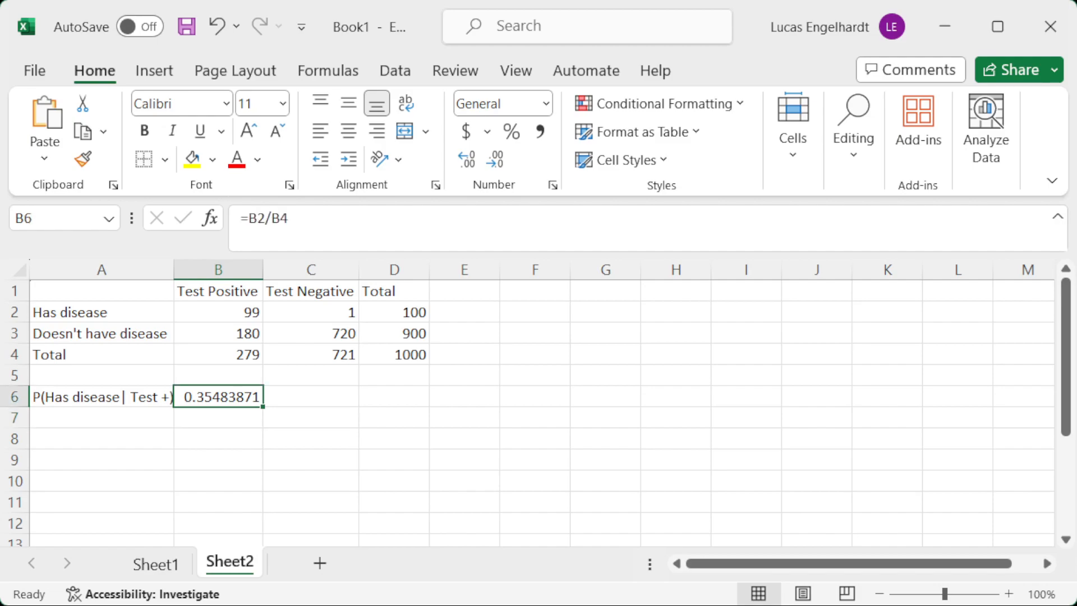
Enter the label "P(Don't|Test 1)" in A7.
key(Down)
key(Left)
text(P()
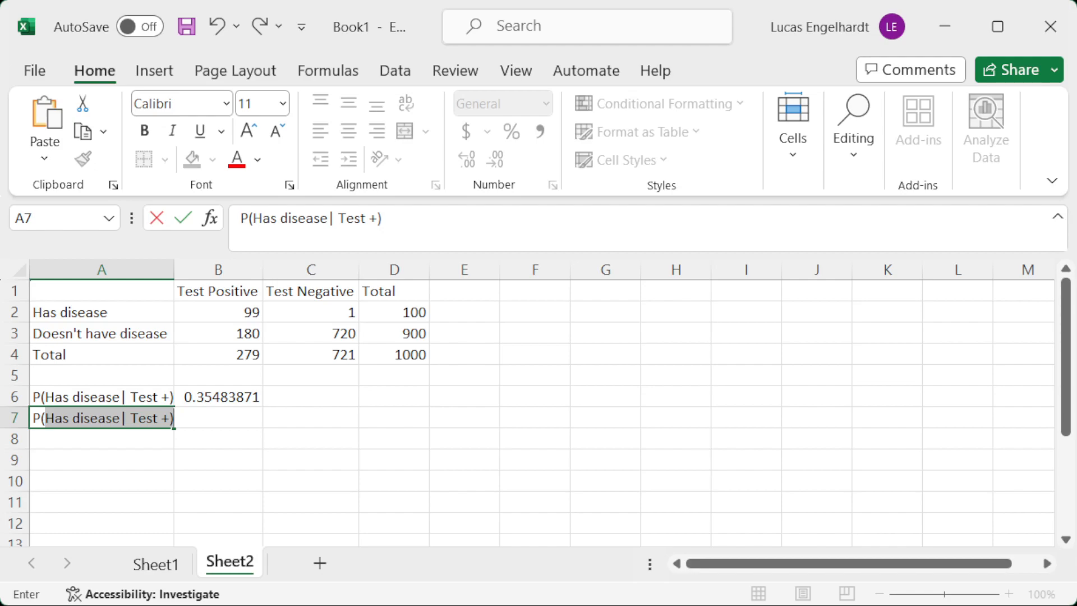
text(Don't|Test 1))
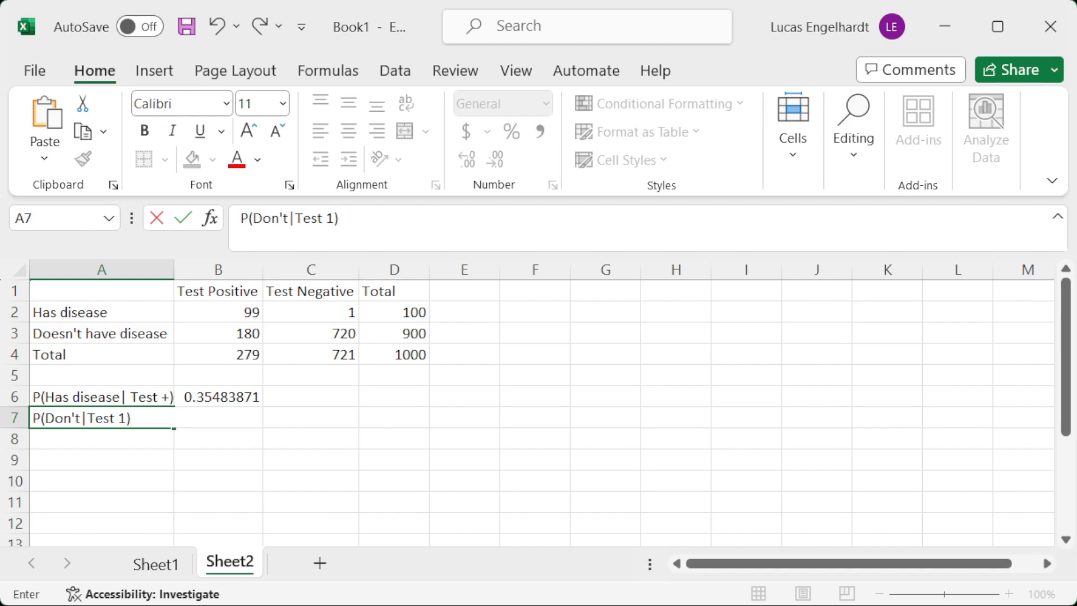
key(Tab)
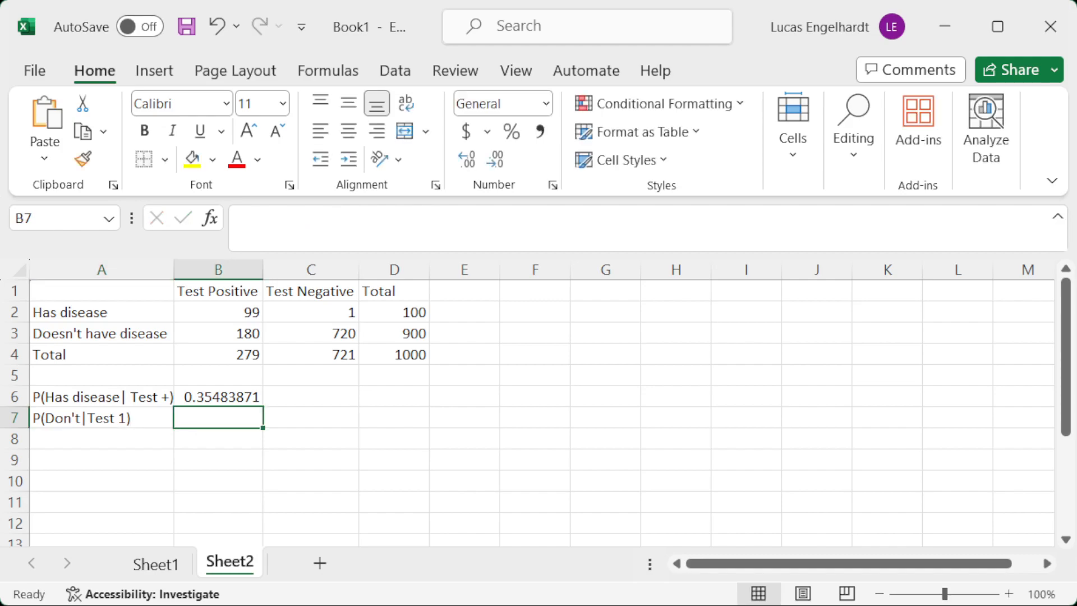
Correct the label in A7 to read "P(Don't|Test -)".
text(=)
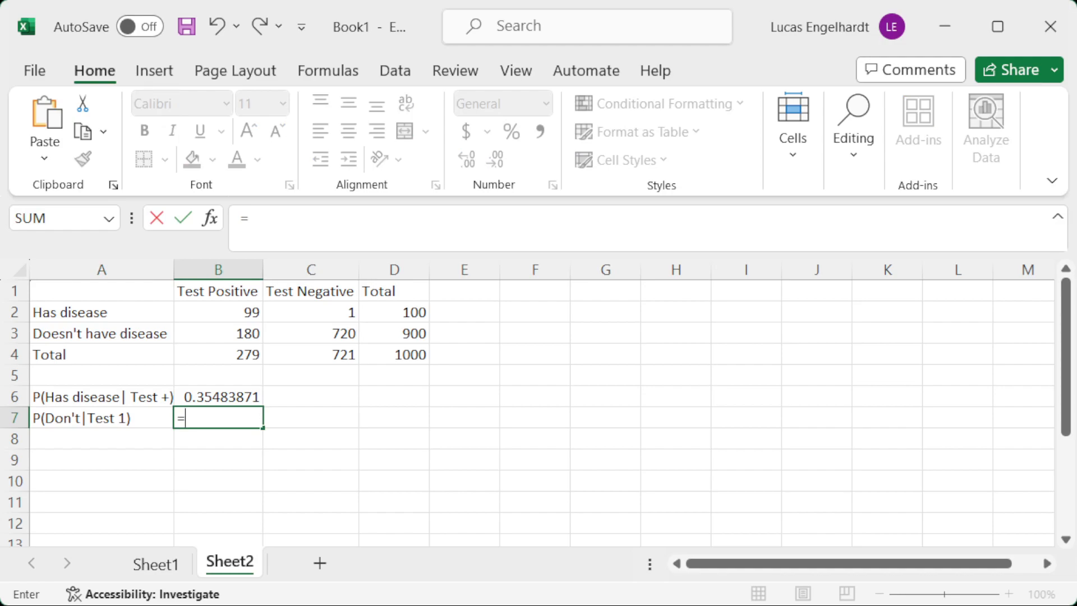
key(Escape)
key(Left)
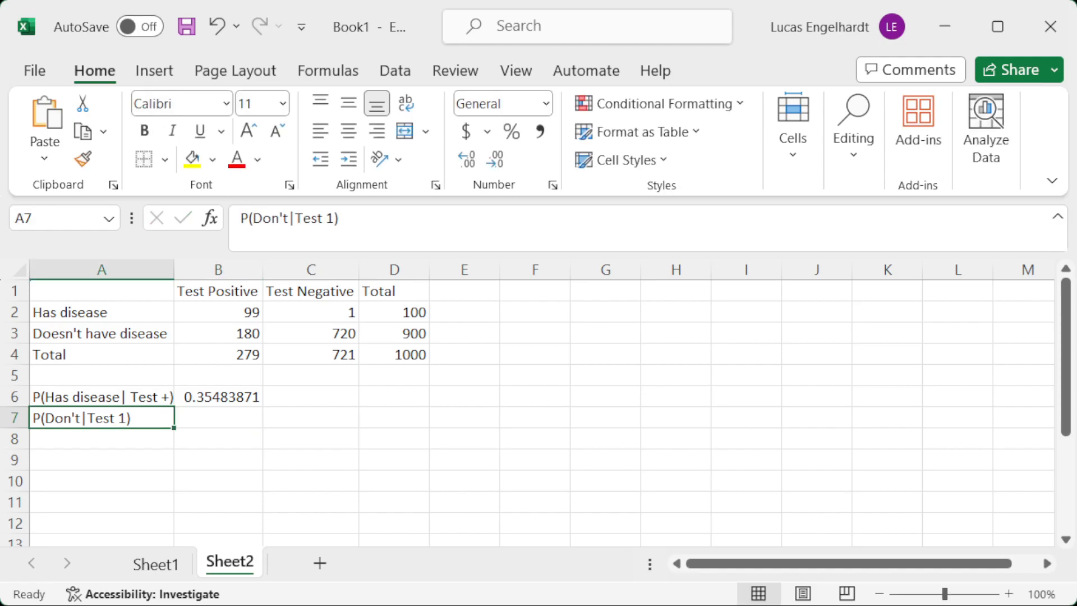
click(327, 218)
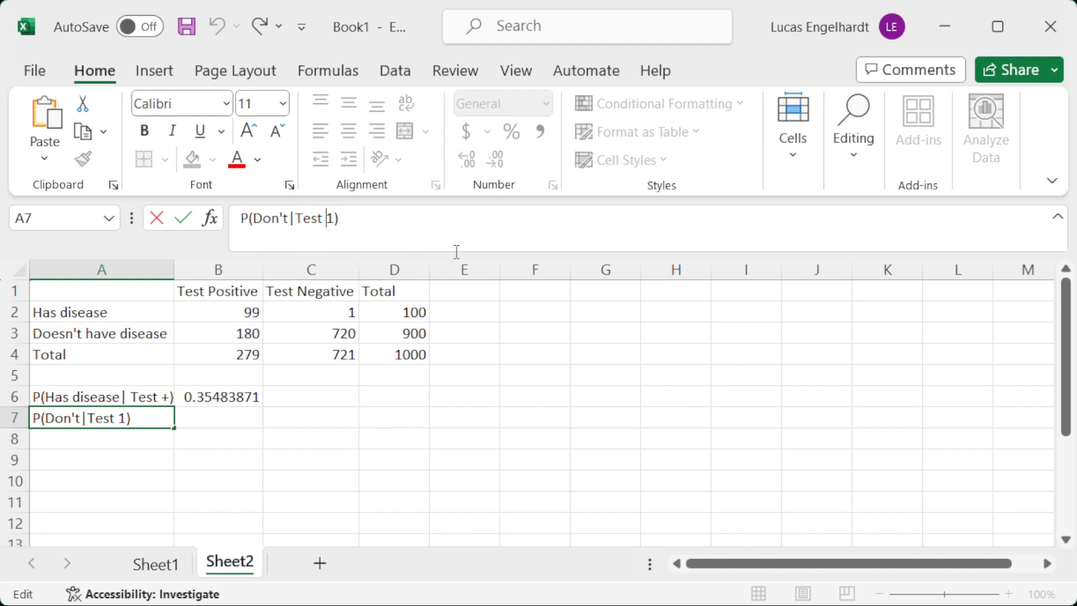
key(Delete)
text(-)
key(Return)
key(Up)
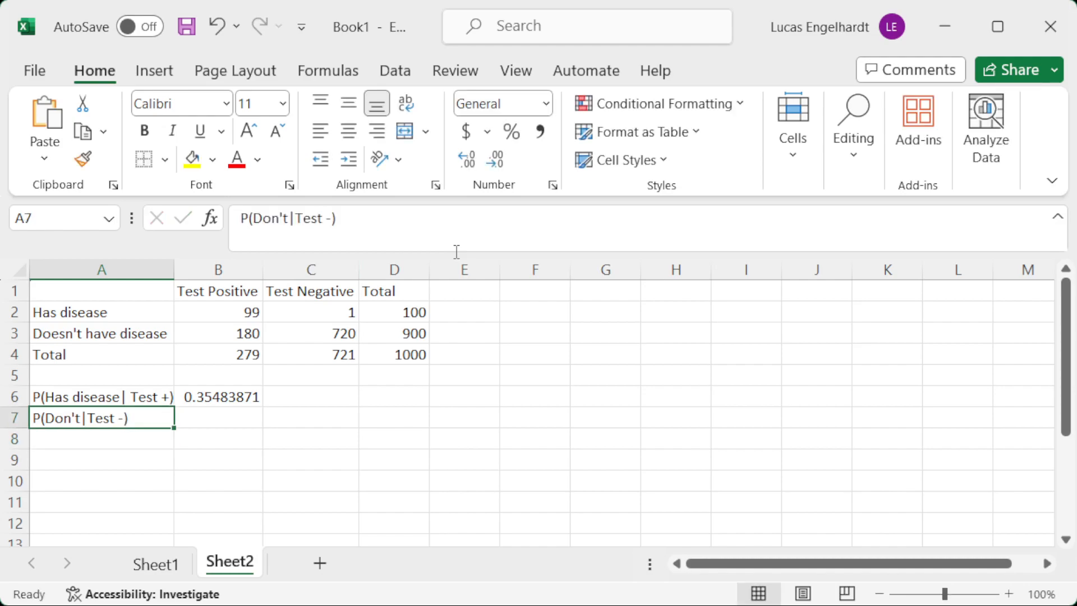
Calculate the probability of not having the disease given a negative test in B7 with the formula =C3/C4.
key(Right)
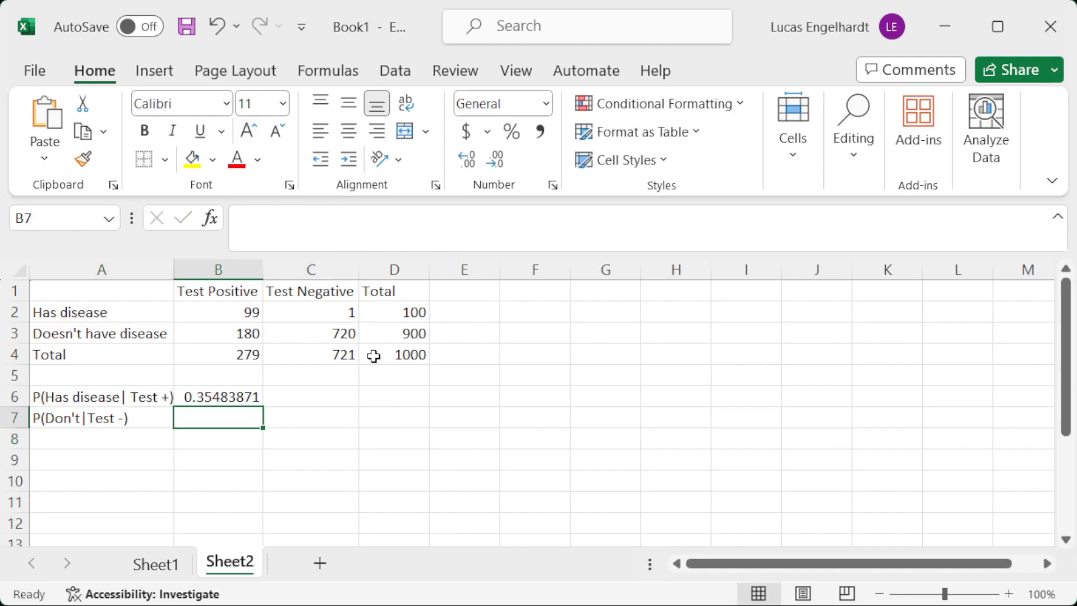
click(332, 356)
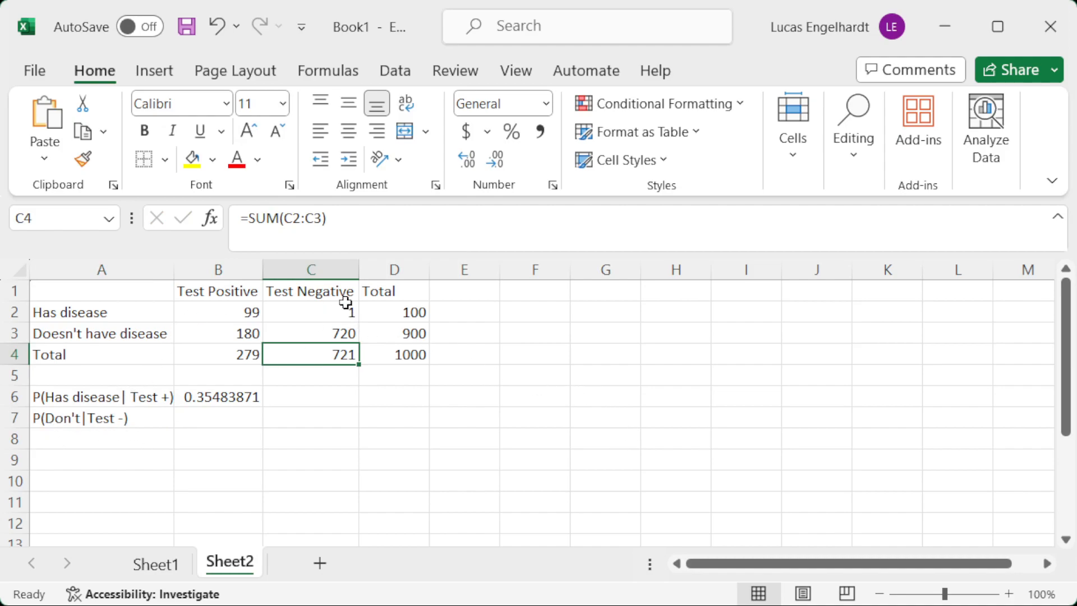
click(333, 333)
click(239, 412)
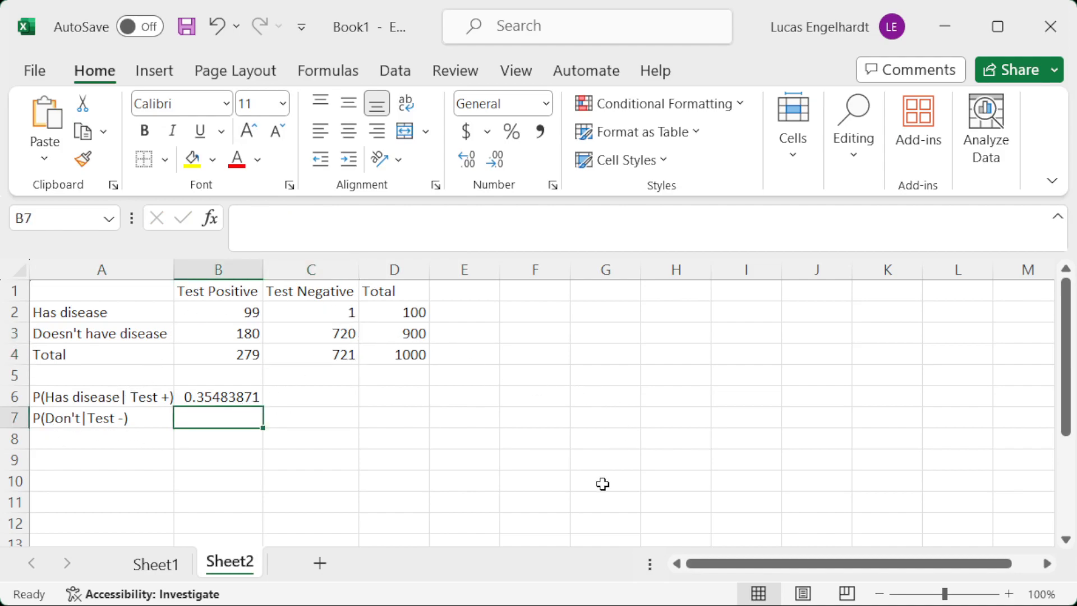
text(=)
click(333, 334)
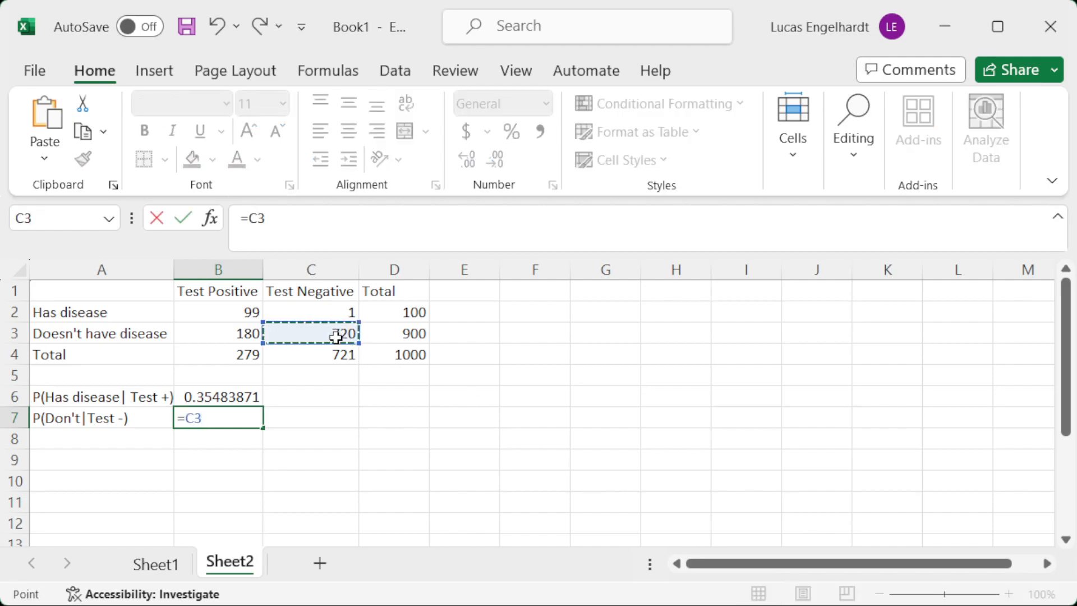
text(/)
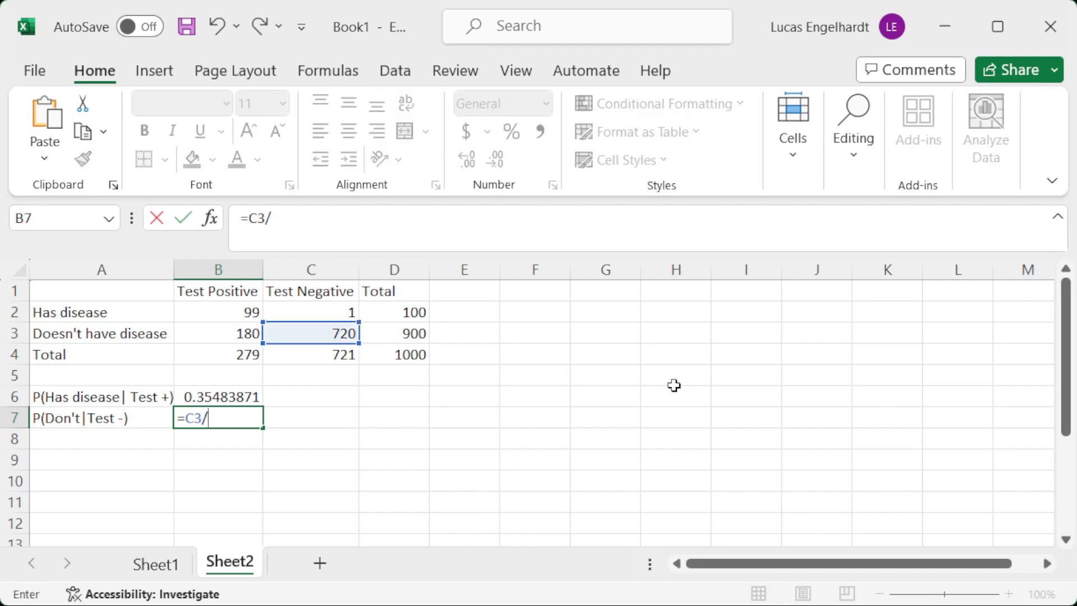
click(343, 353)
key(Return)
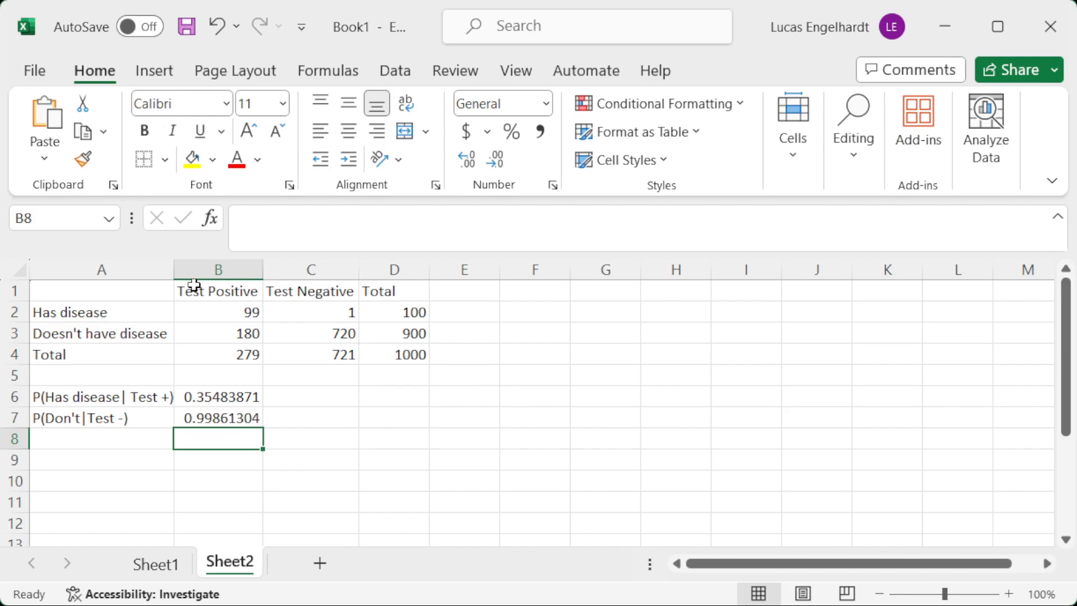
Copy the table A1:D4 from Sheet2 and paste it at A1 of a new worksheet.
drag(75, 295, 389, 359)
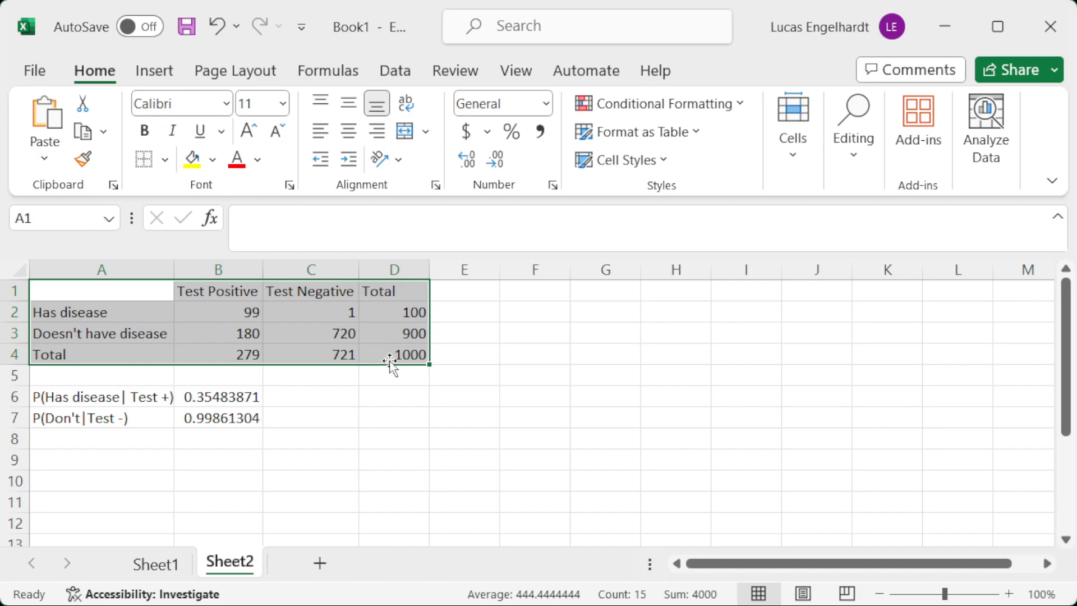
key(ctrl+c)
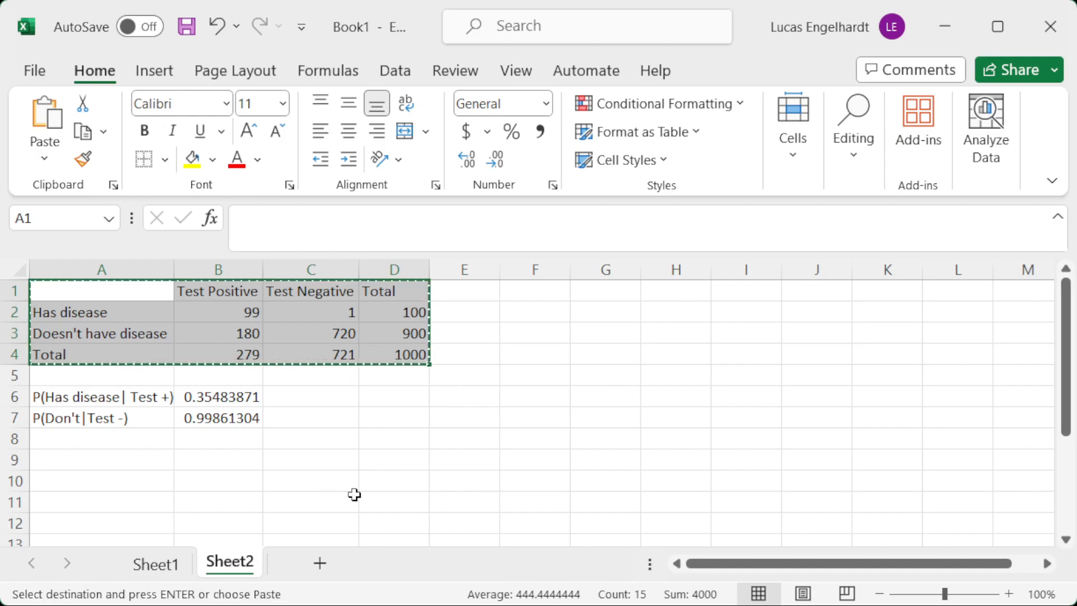
click(317, 561)
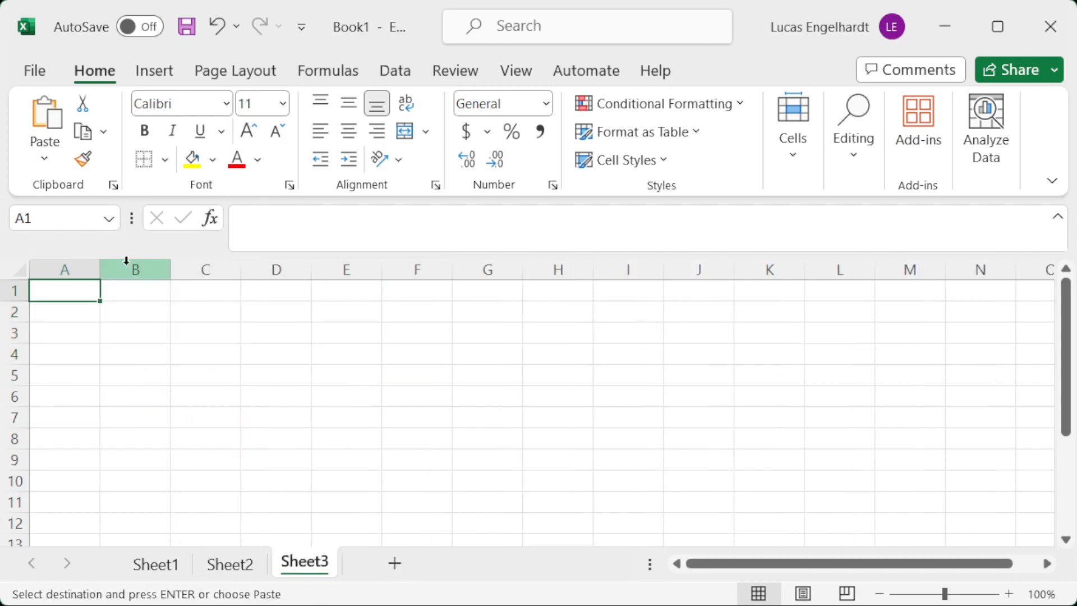
key(ctrl+v)
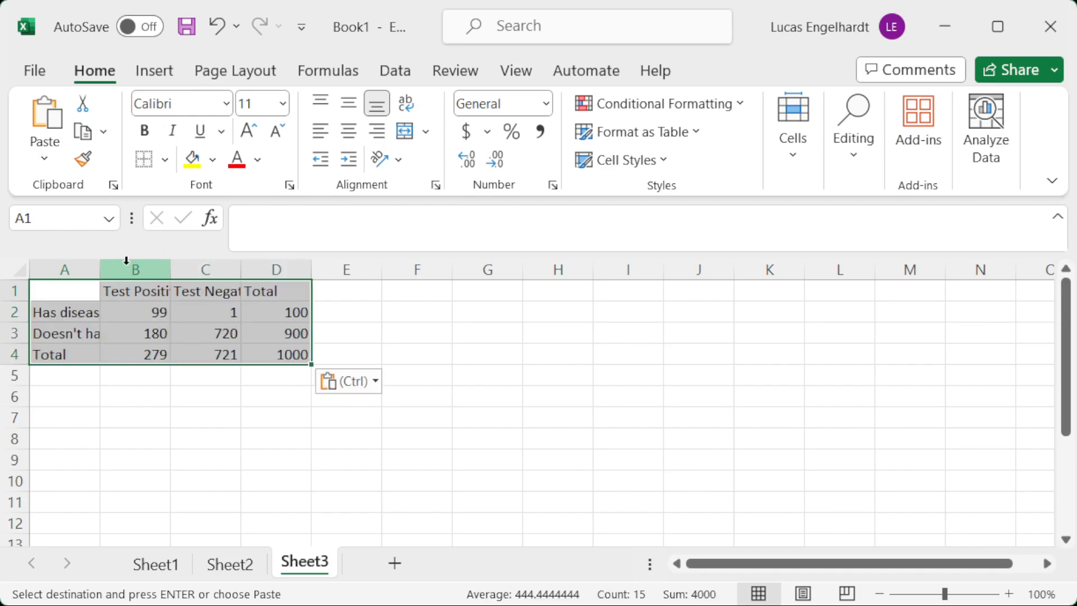
Autofit the widths of columns A, B and C to their contents.
double_click(102, 264)
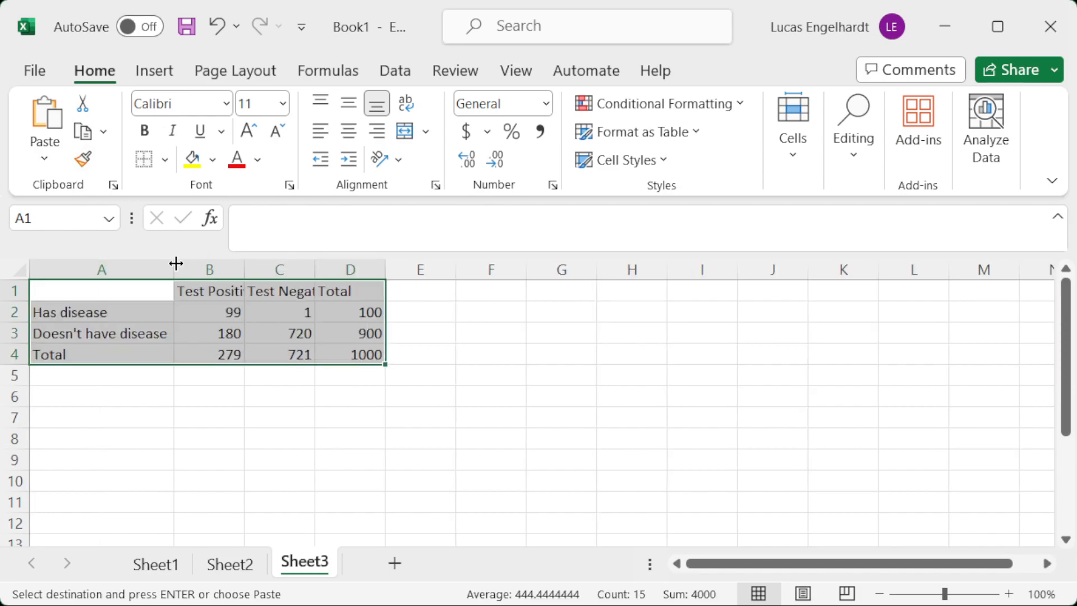
double_click(245, 262)
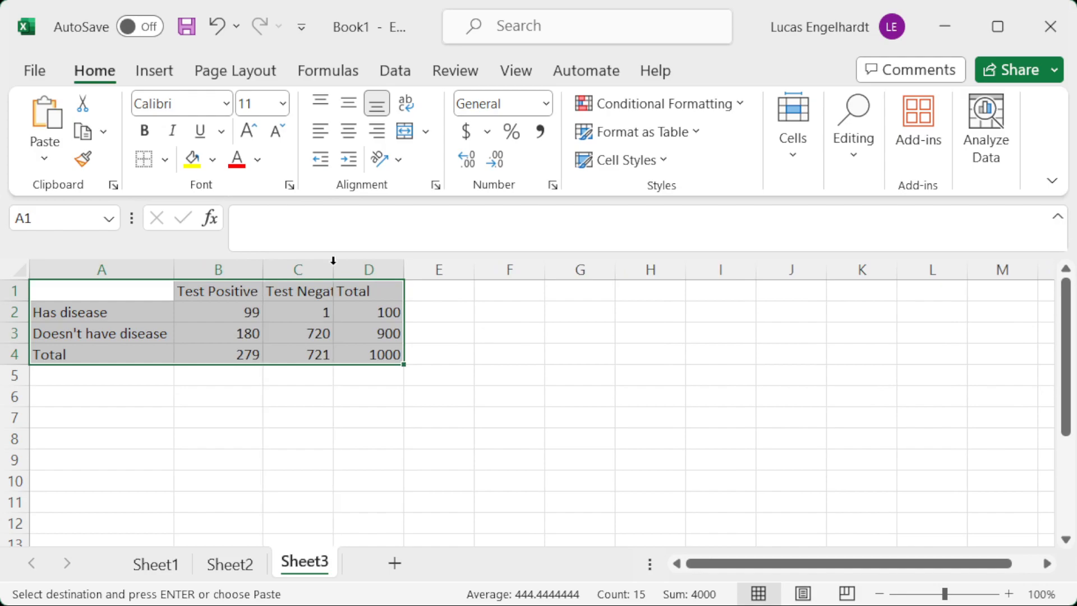
double_click(333, 262)
Clear the values in B2:D4 of the copied table, keeping the row and column labels.
drag(235, 303, 403, 354)
key(Delete)
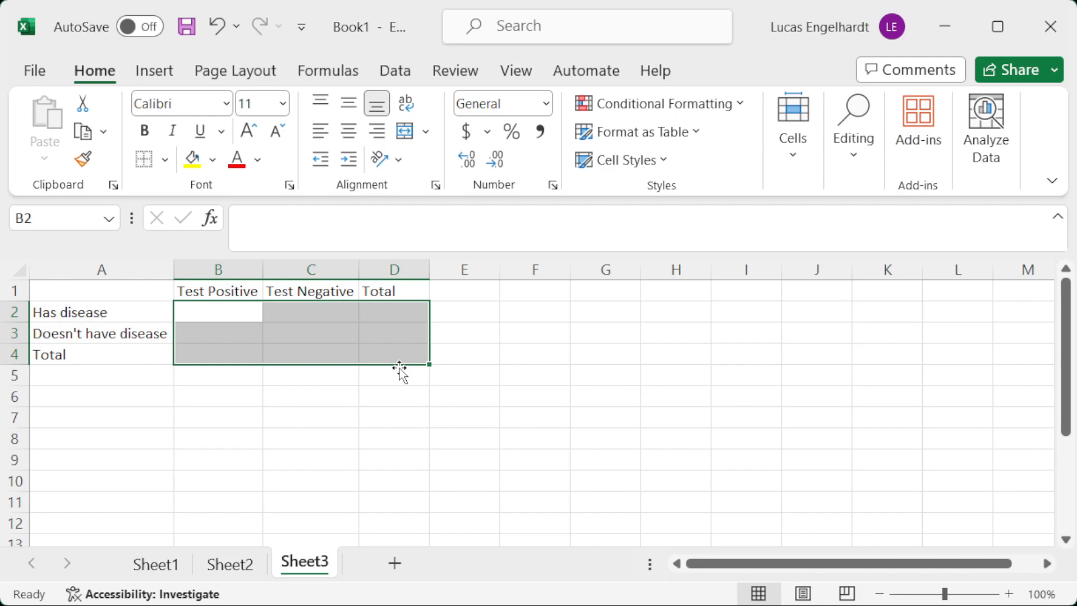
key(Right)
key(Left)
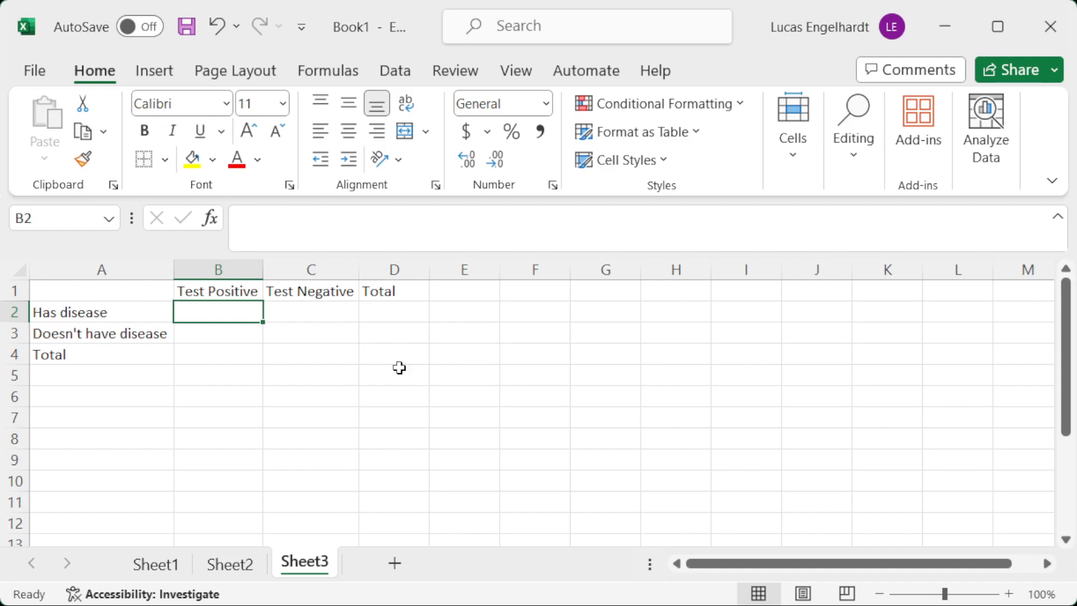
Fill the four cells B2:C3 with the placeholder value 1.
text(1)
key(Return)
text(1)
key(Return)
key(Up)
key(Up)
key(Right)
text(1)
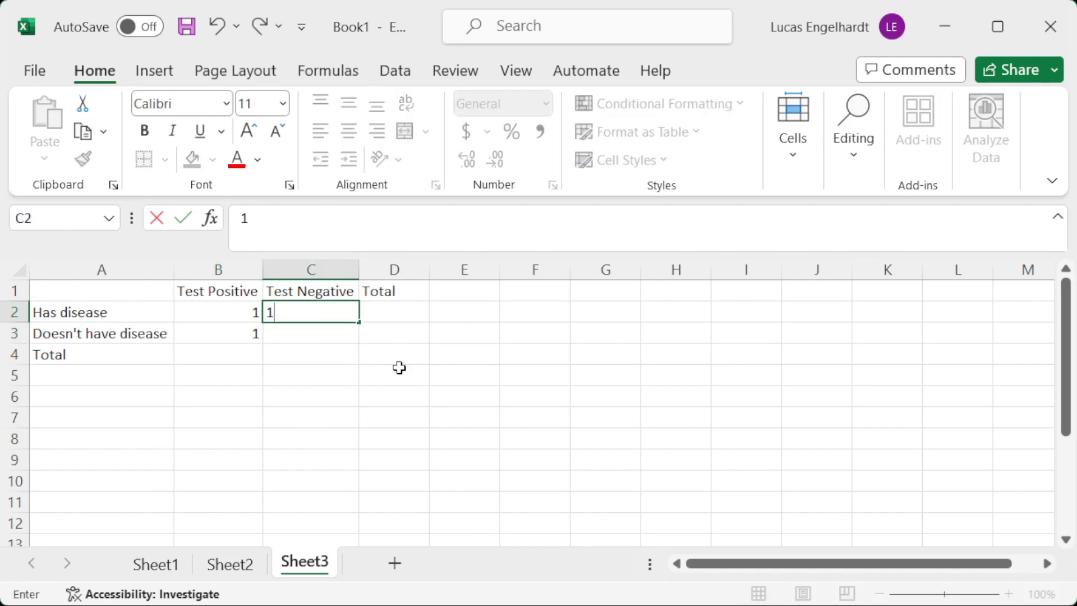
key(Return)
text(1)
key(Return)
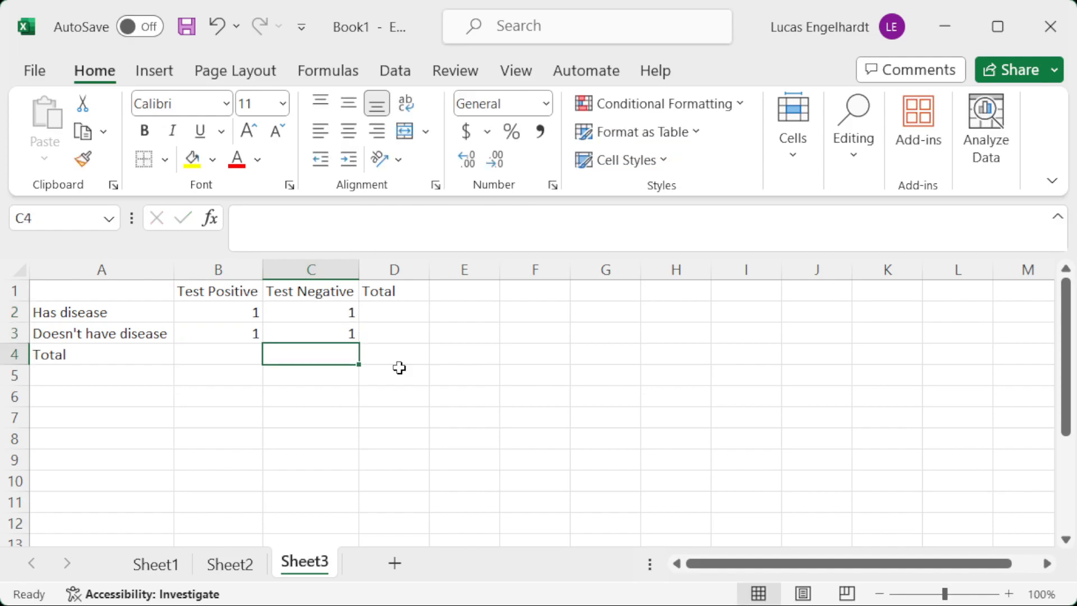
Total the "Has disease" row in D2 with the formula =SUM(B2:C2).
key(Up)
key(Up)
key(Right)
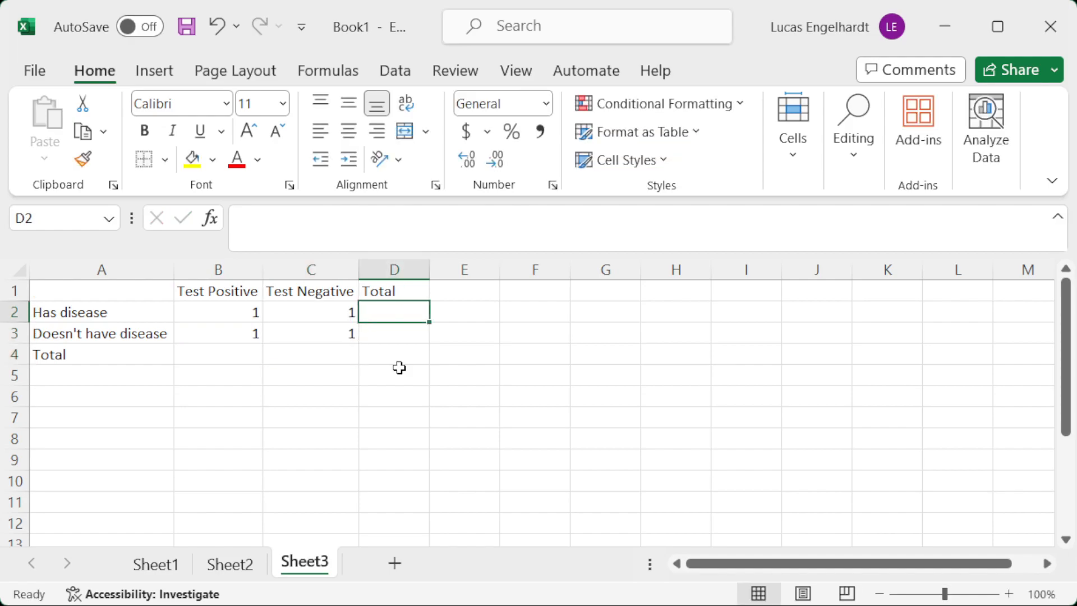
text(=sum()
key(Left)
key(Left)
key(Left)
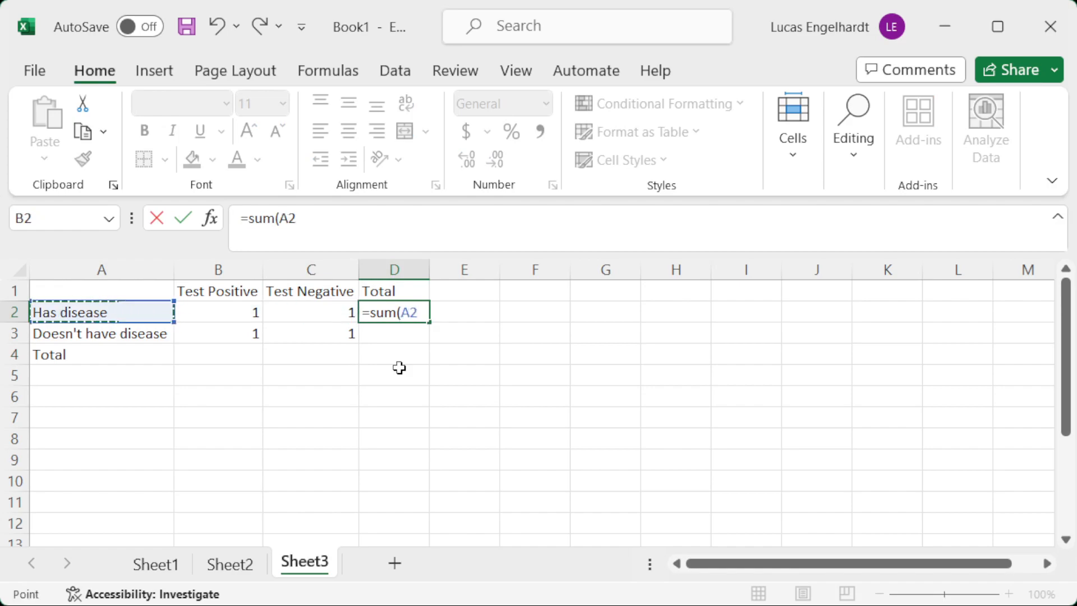
key(Right)
key(shift+Right)
text())
key(Return)
Total the "Doesn't have disease" row in D3 with the formula =SUM(B3:C3).
text(=)
key(Left)
key(Left)
key(Right)
key(BackSpace)
text(sum()
key(Left)
key(Left)
key(shift+Right)
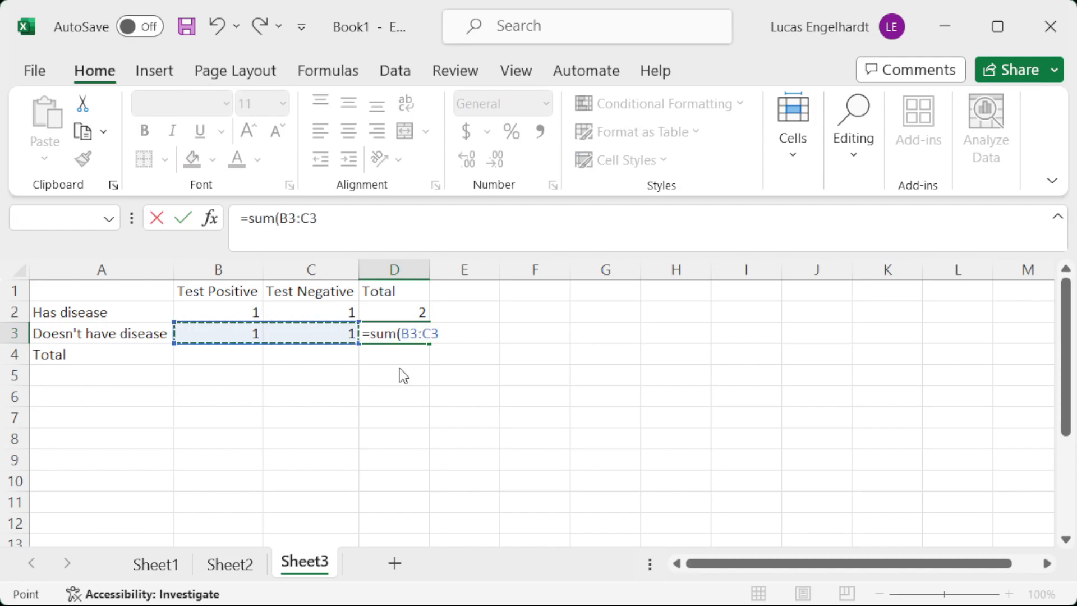
key(Return)
Total the "Test Positive" column in B4 with =SUM(B2:B3) and fill the formula across to D4.
key(Left)
key(Left)
key(Left)
key(Right)
text(=sum()
key(Up)
key(shift+Up)
text())
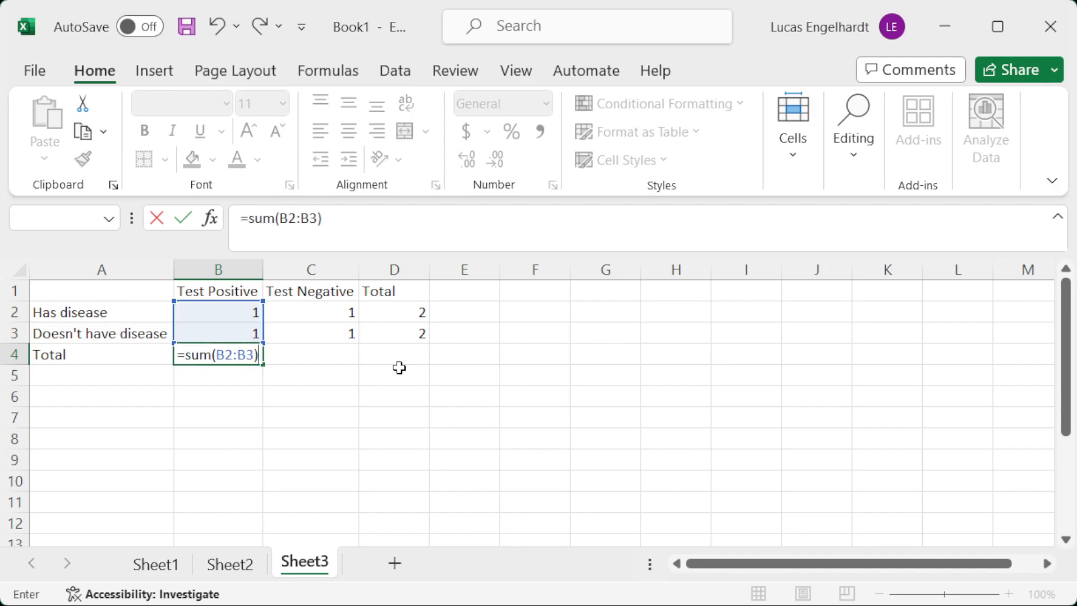
key(ctrl+Return)
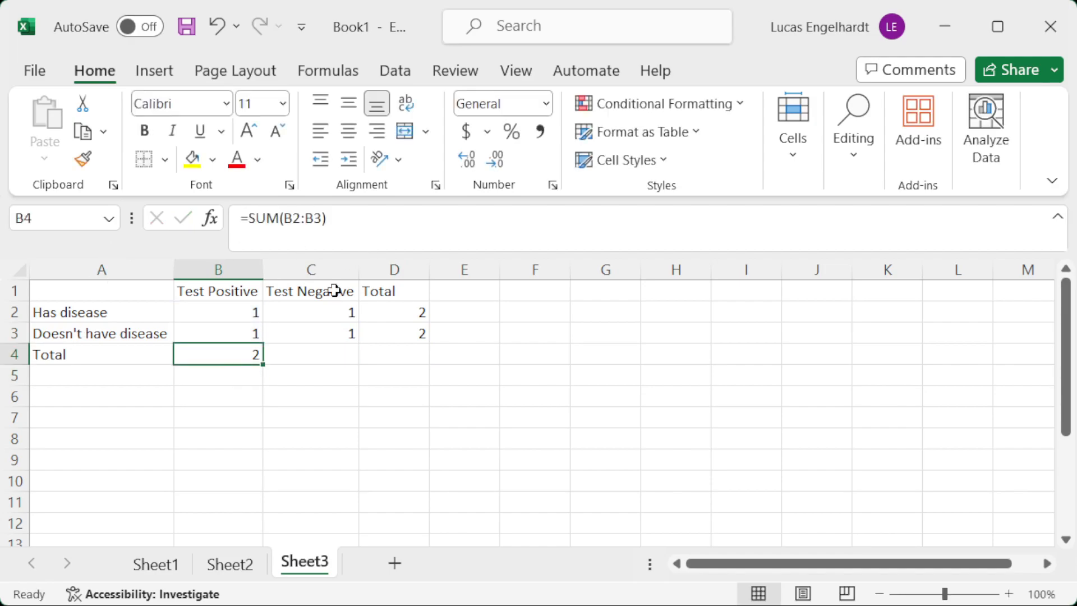
drag(262, 363, 452, 395)
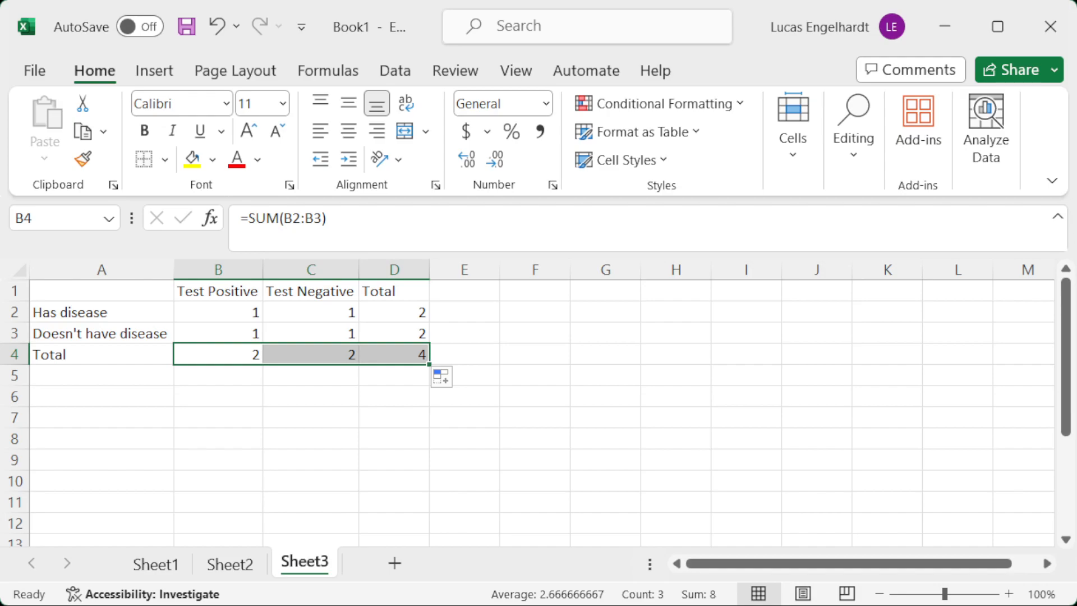
Check in the Excel add-ins list whether Solver Add-in is enabled, and accept the list as it is.
click(392, 71)
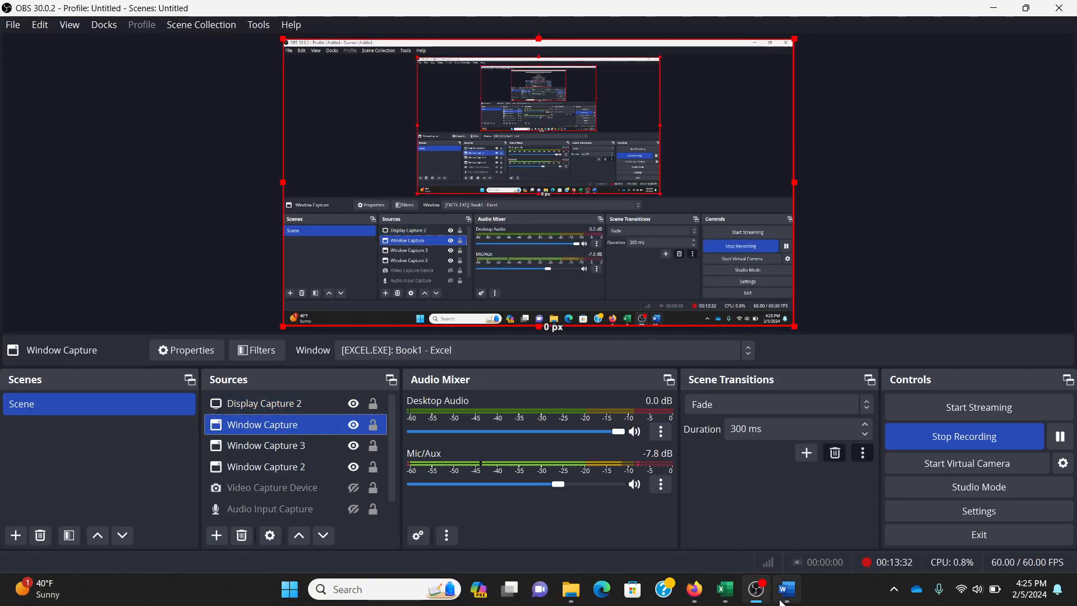
click(729, 597)
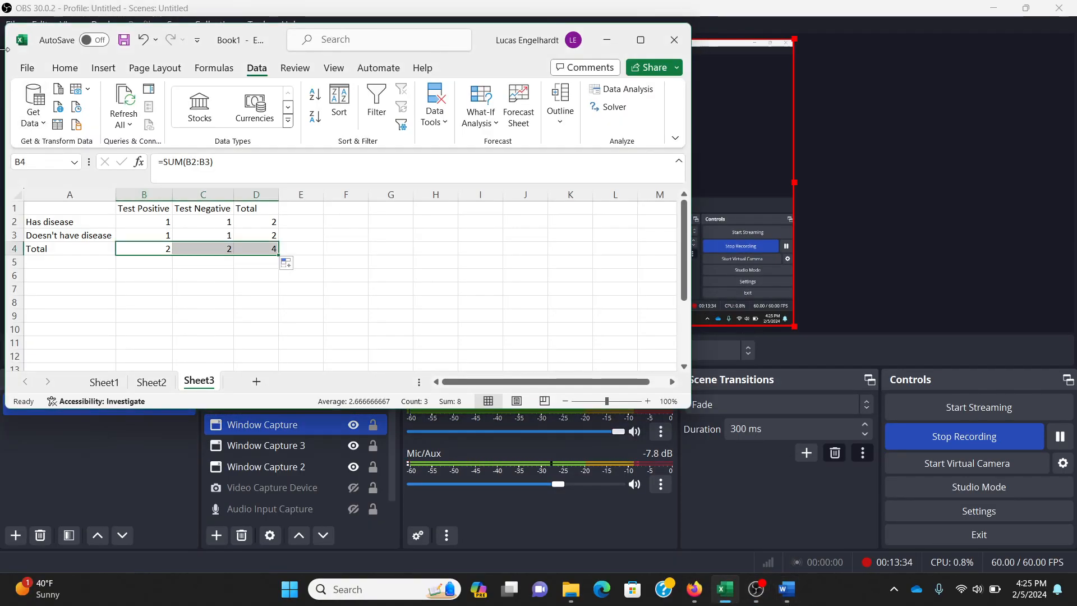
click(21, 69)
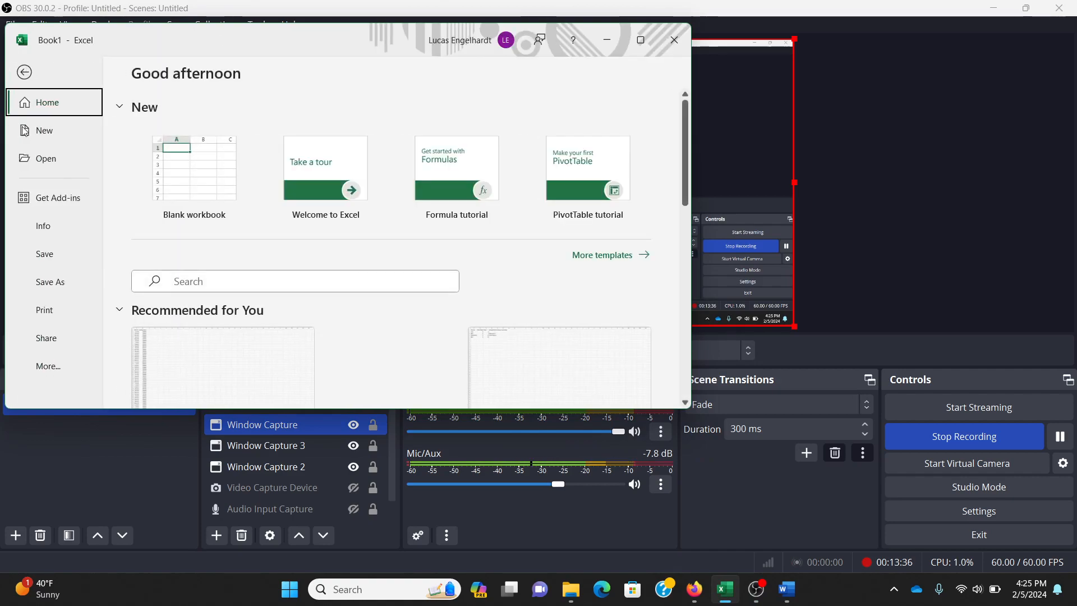
click(50, 365)
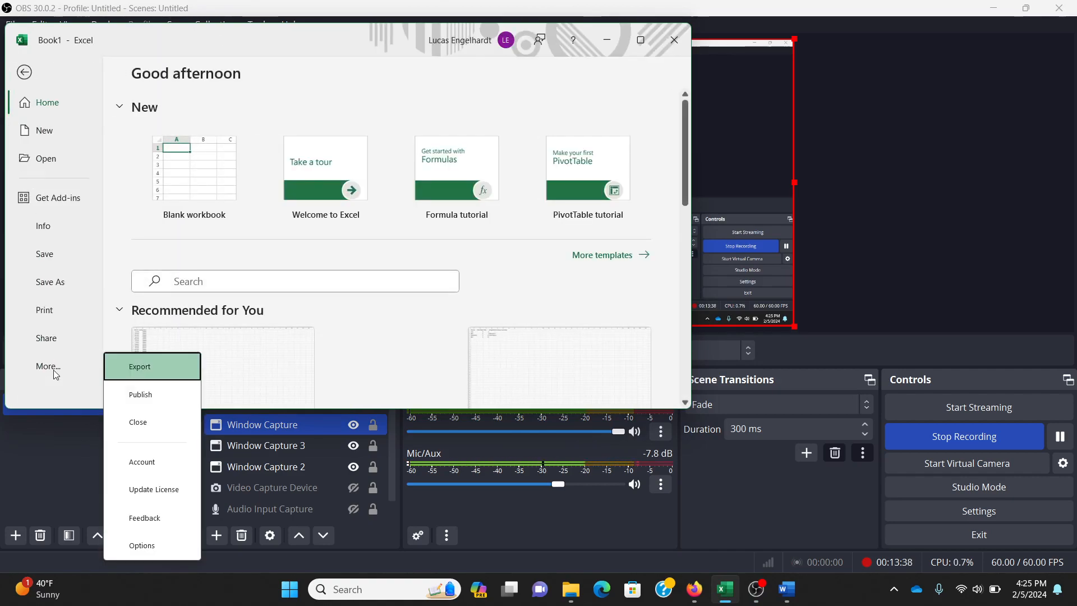
click(150, 546)
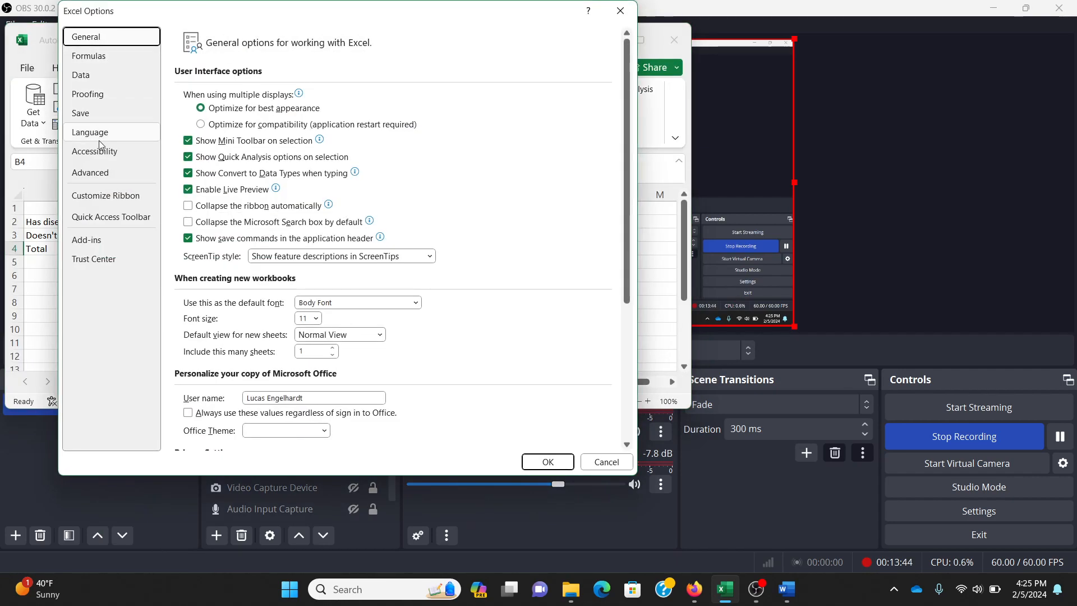
click(101, 246)
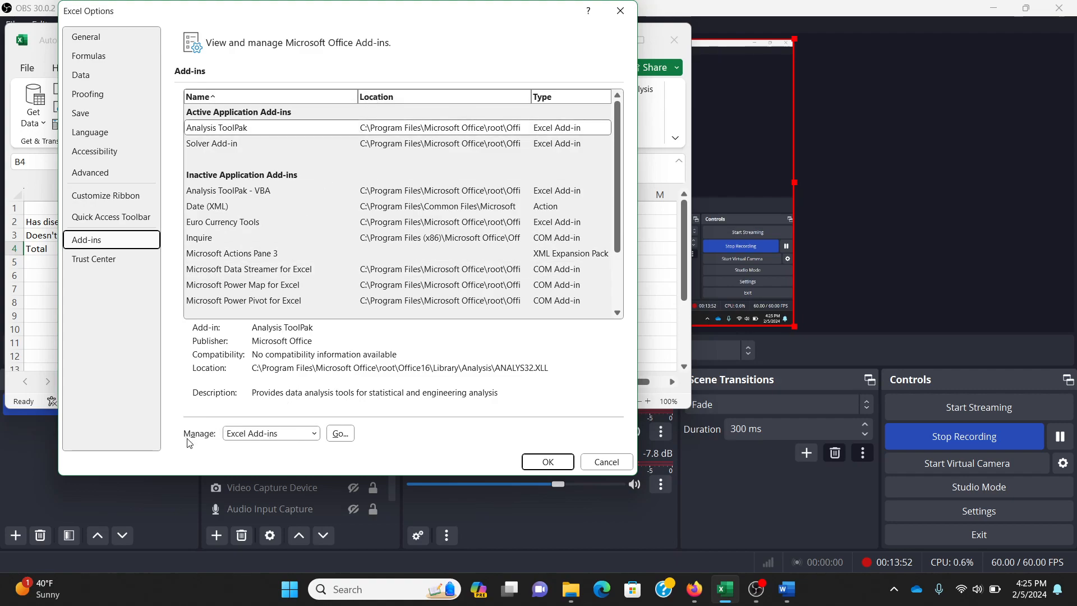
click(341, 435)
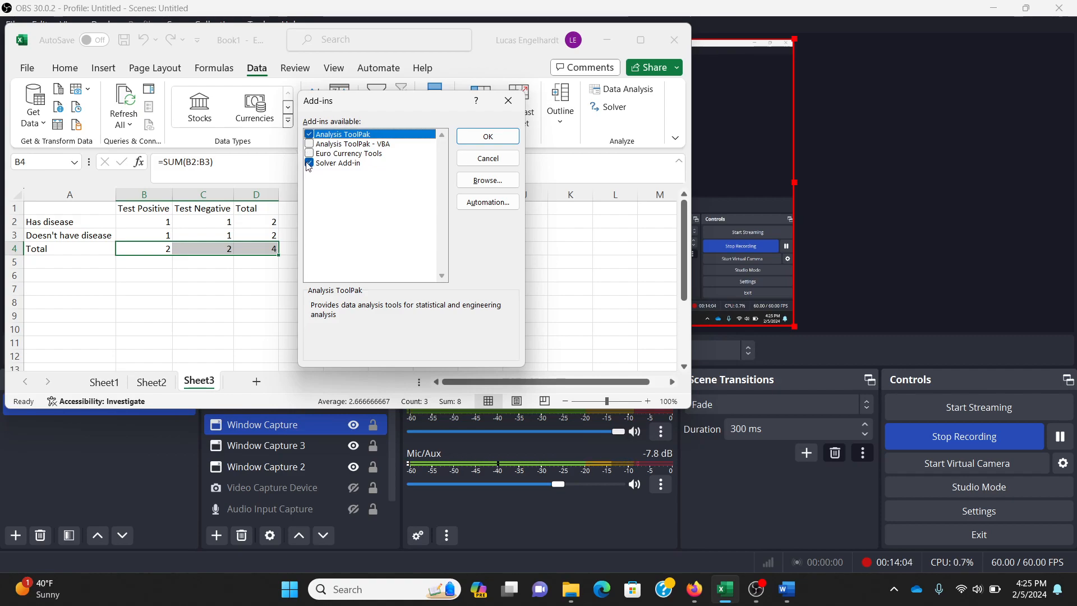
click(481, 140)
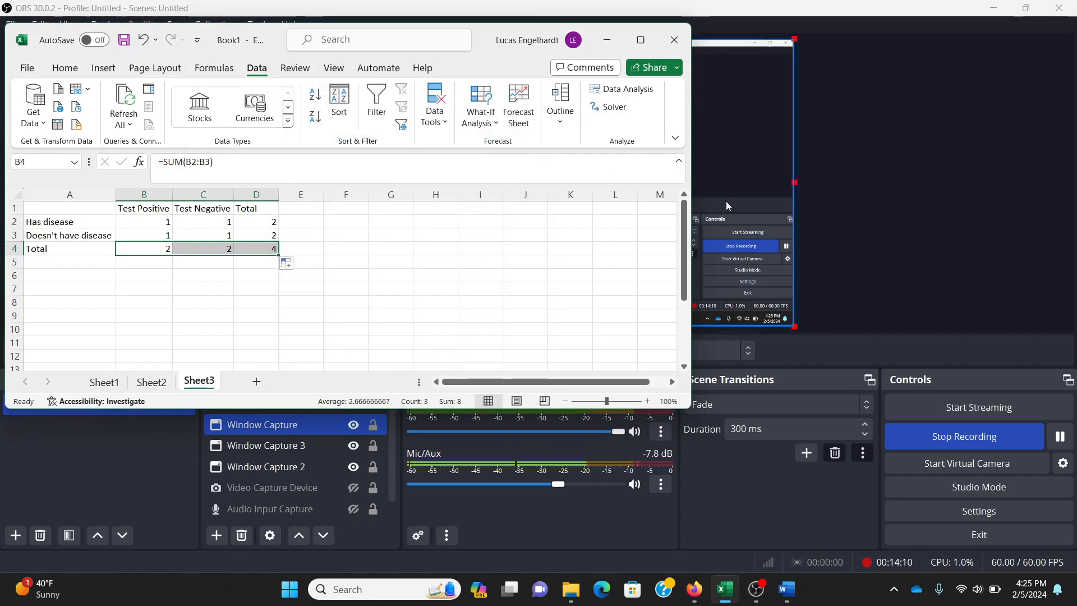
Switch to the Module 3 Excel Lab document in Word and read the section on using Solver.
click(791, 563)
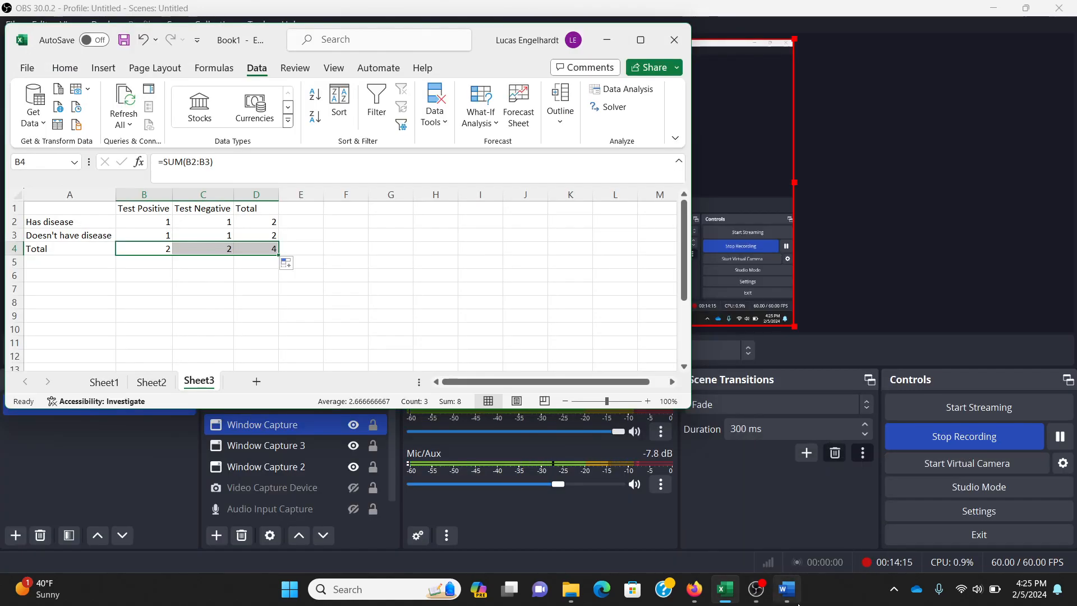
click(791, 594)
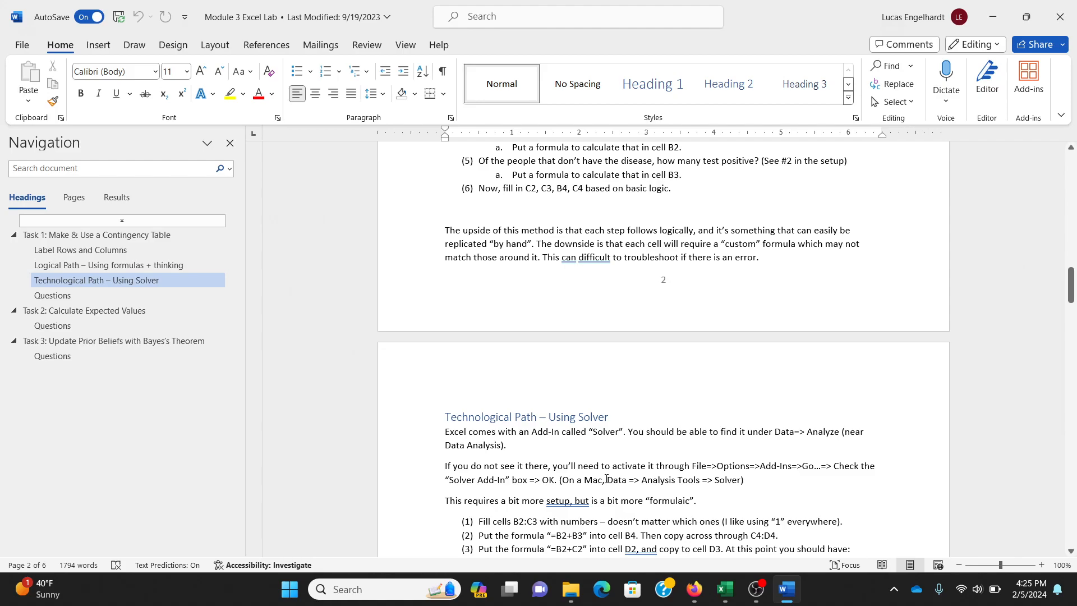
Switch to OBS and hide the Display Capture 2 source, leaving the Excel Window Capture source shown.
click(751, 594)
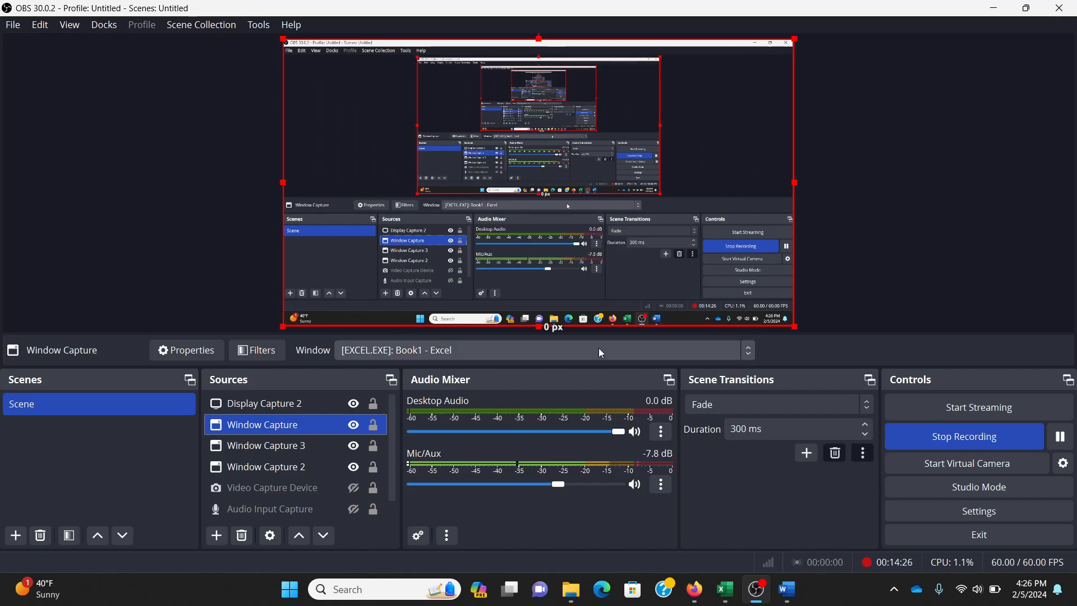
click(354, 425)
ctrl+click(268, 474)
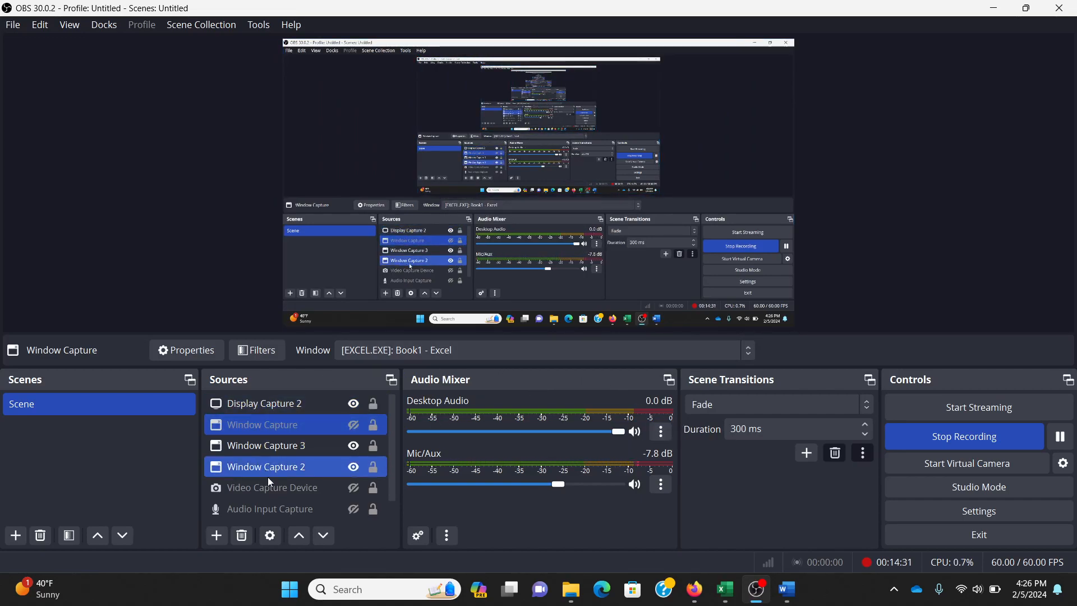
click(355, 425)
click(342, 405)
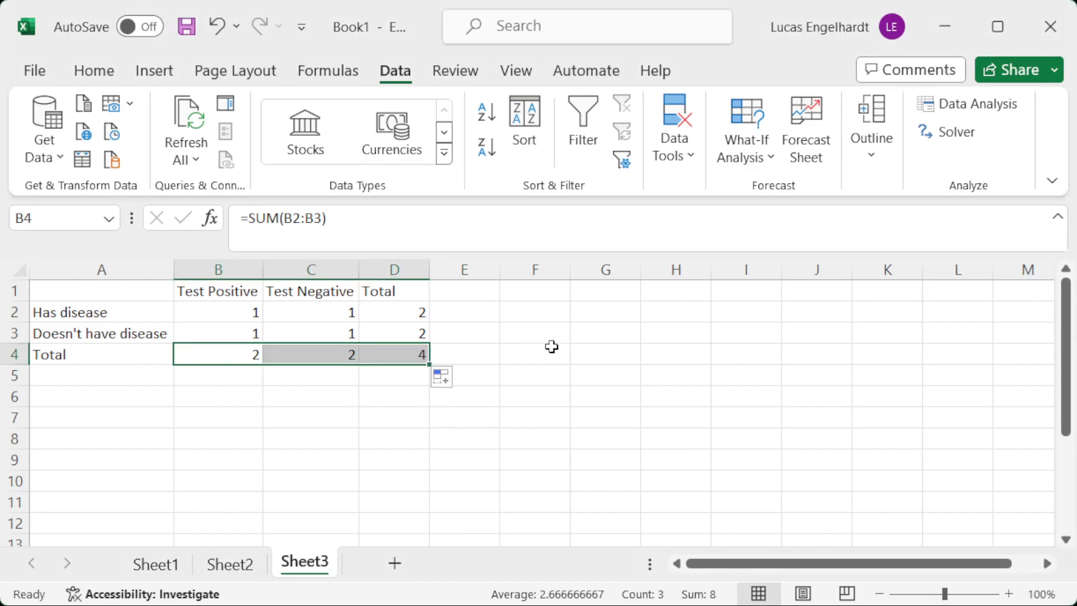
Enter the label "% with disease" in F2 of Sheet3 in Excel.
click(532, 314)
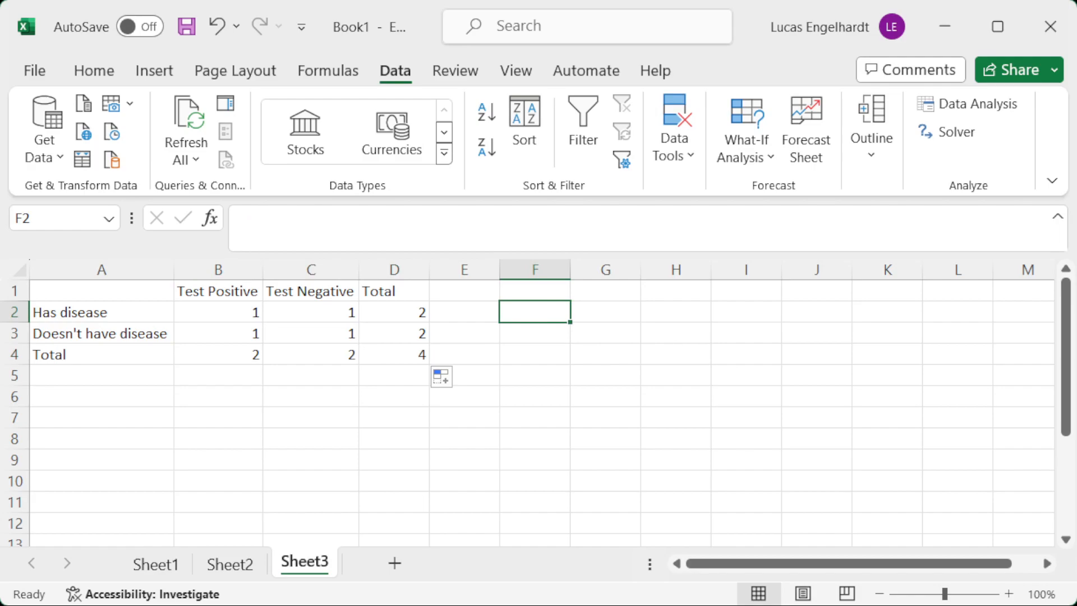
text(% with )
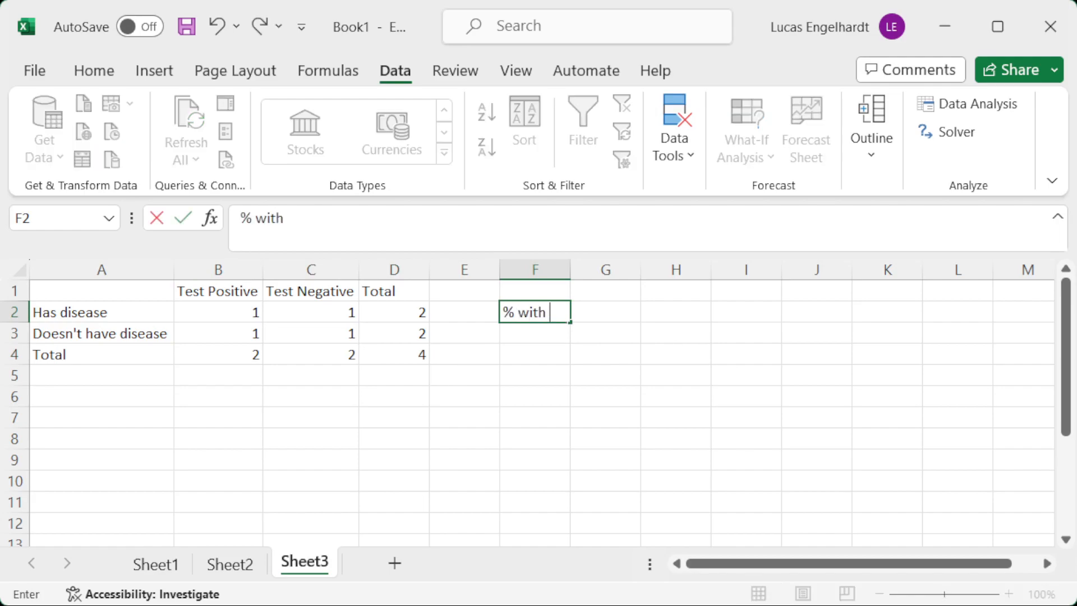
text(disease)
key(Return)
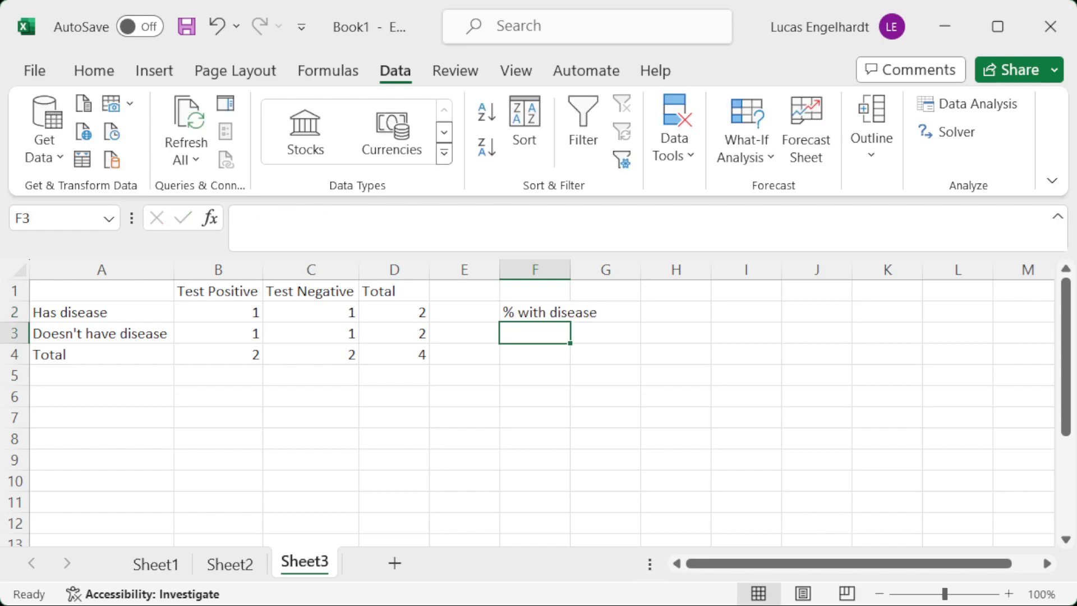
Enter the label "% test positive | disease" in F3.
text(% test positive)
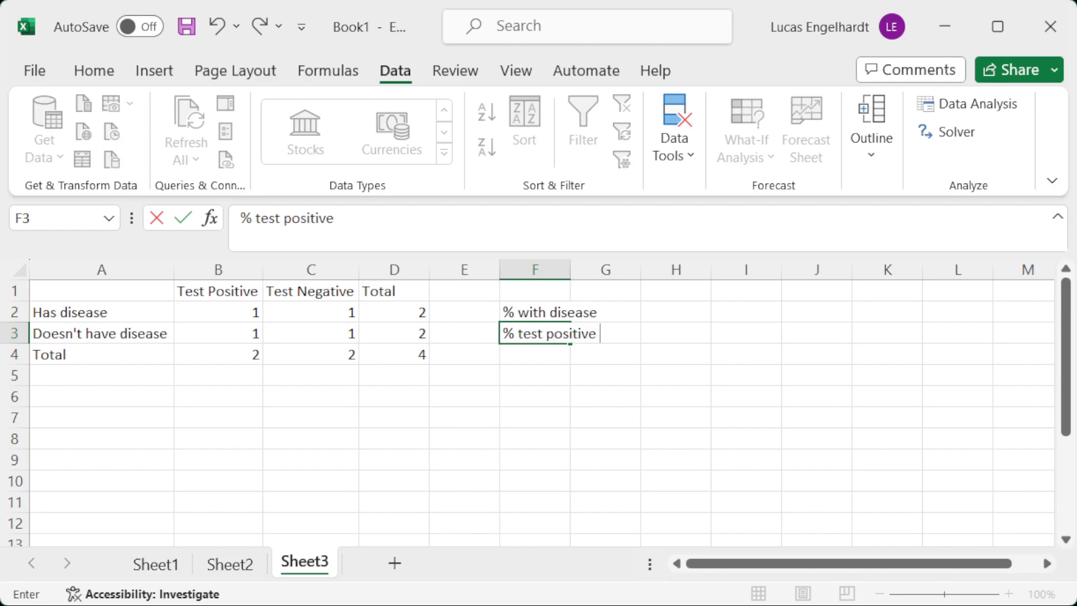
text( | disease)
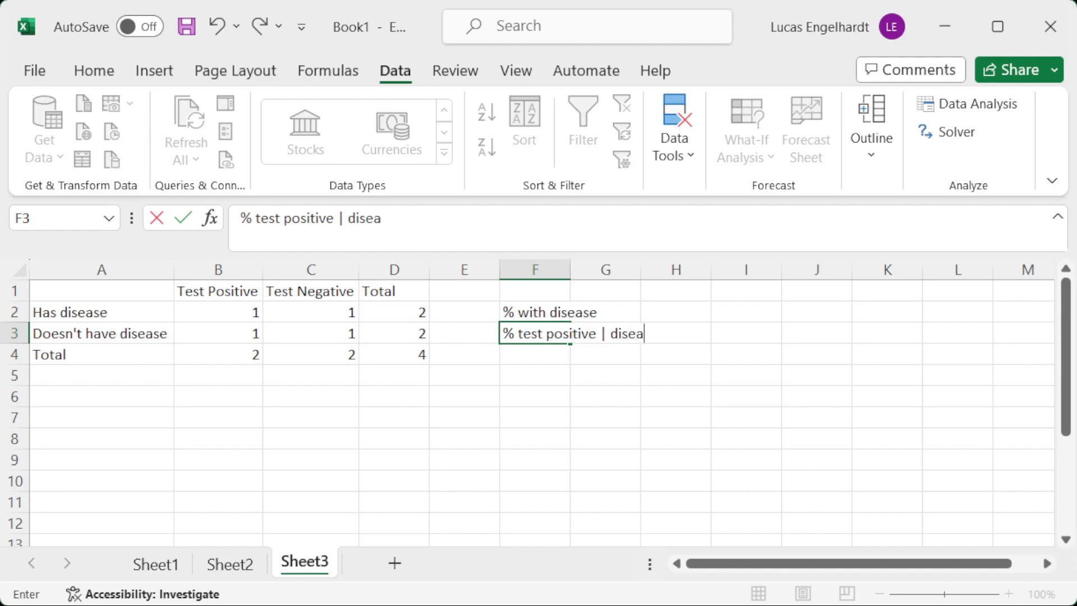
key(Return)
Enter the label "% test positive | no disease" in F4 and widen column F to fit its contents.
text(% test po)
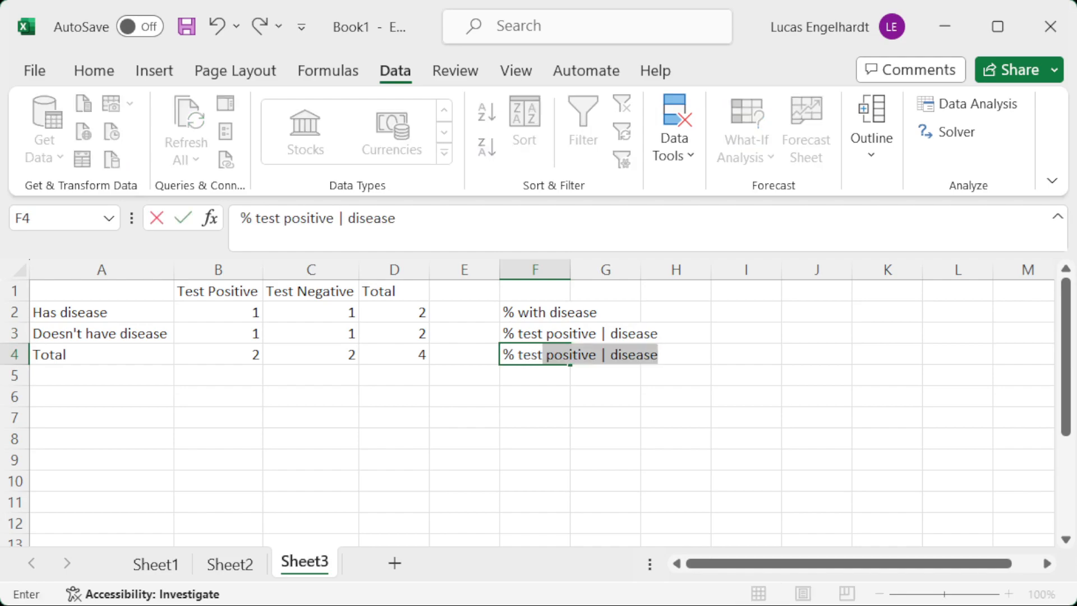
text(sitive | )
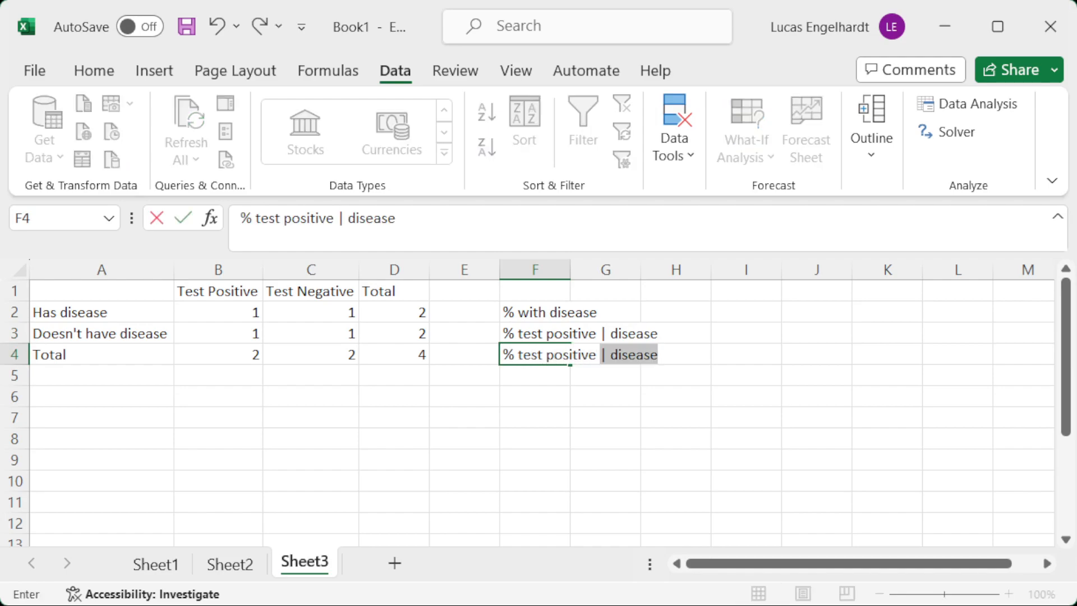
text(no disease)
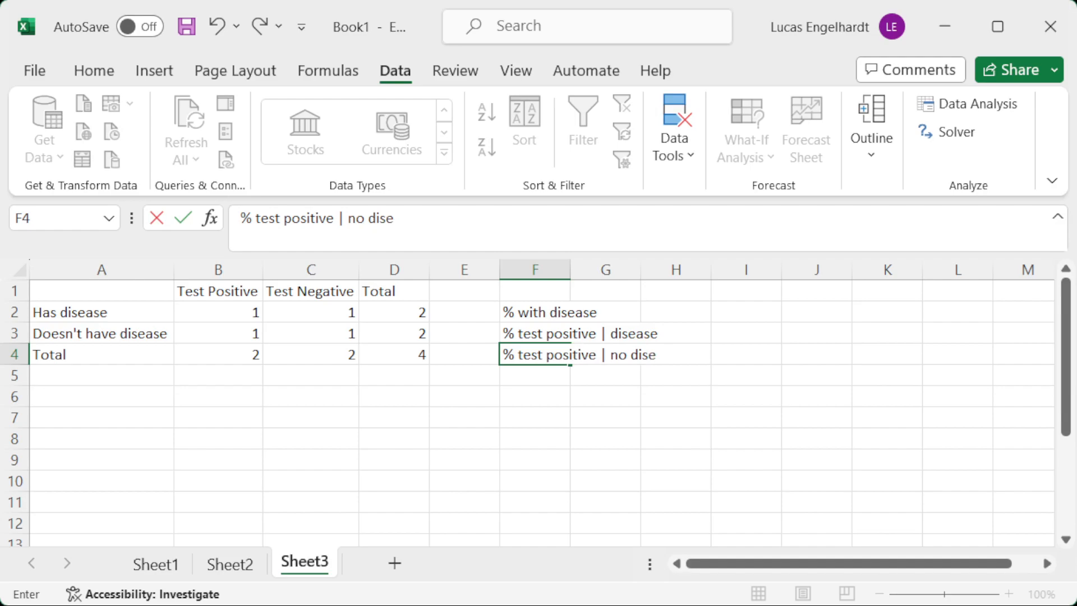
key(Return)
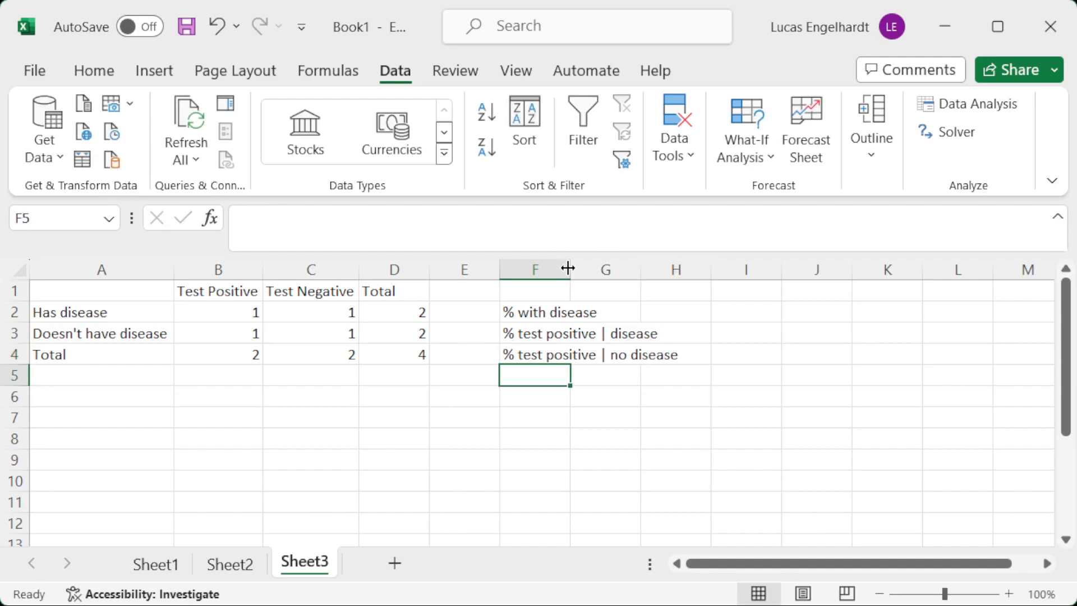
double_click(569, 269)
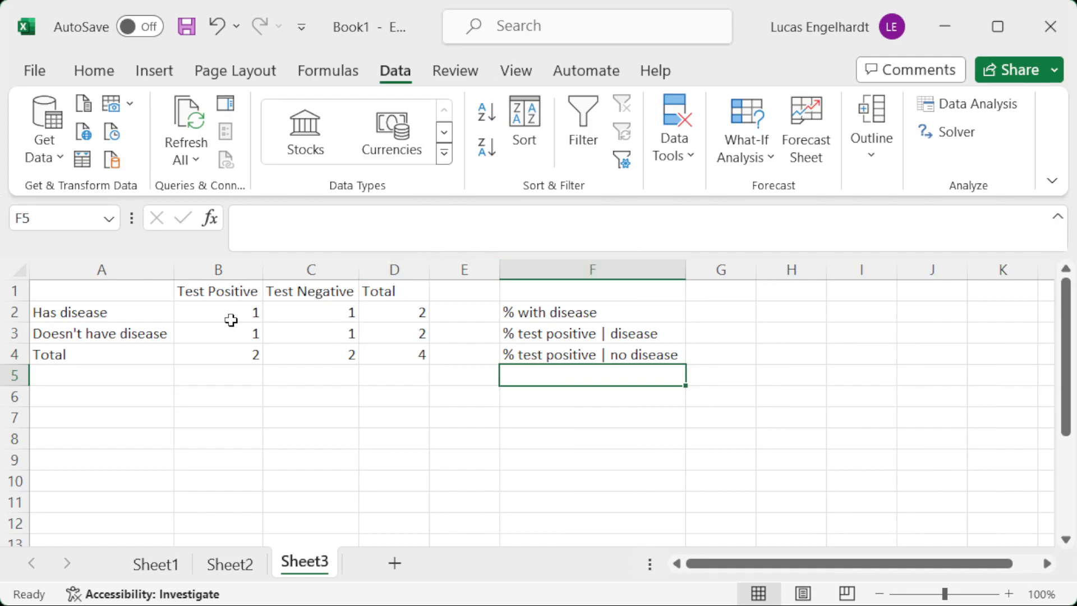
Calculate the percentage with disease in G2 with the formula =D2/D4.
click(735, 312)
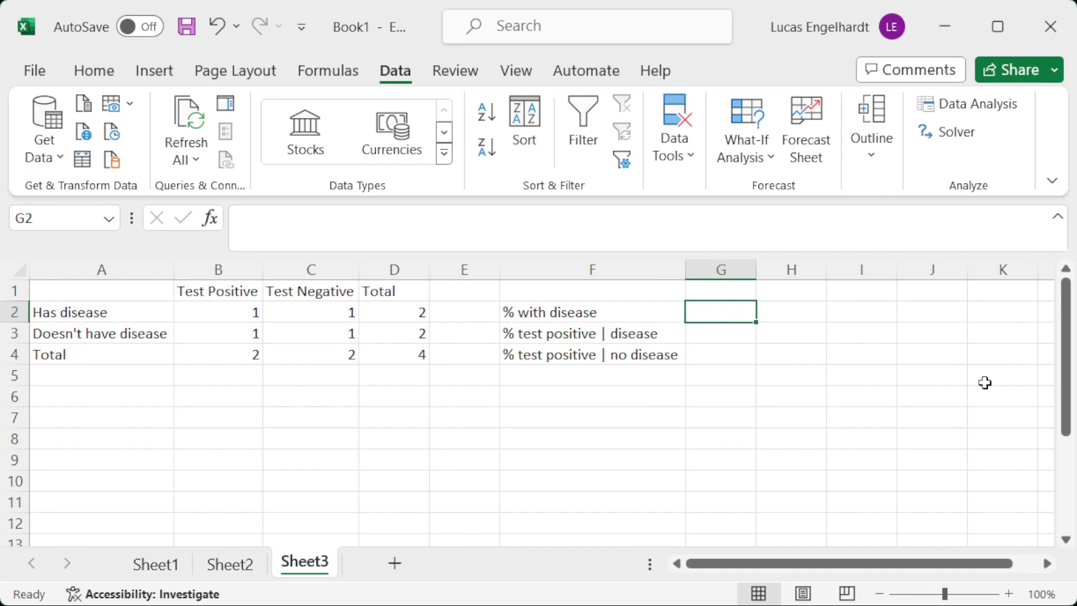
text(=)
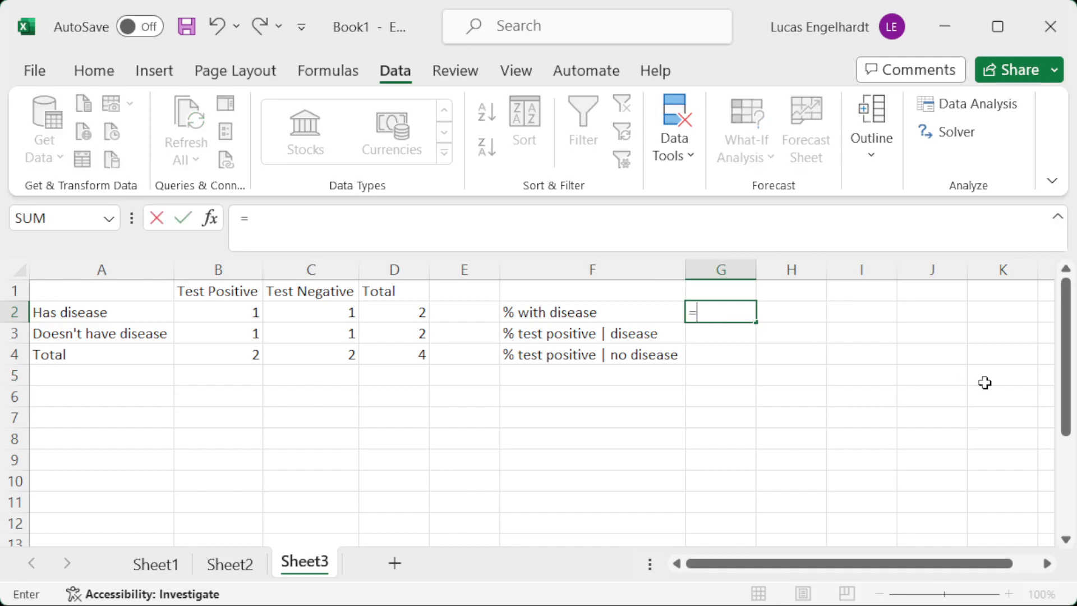
click(384, 313)
text(/)
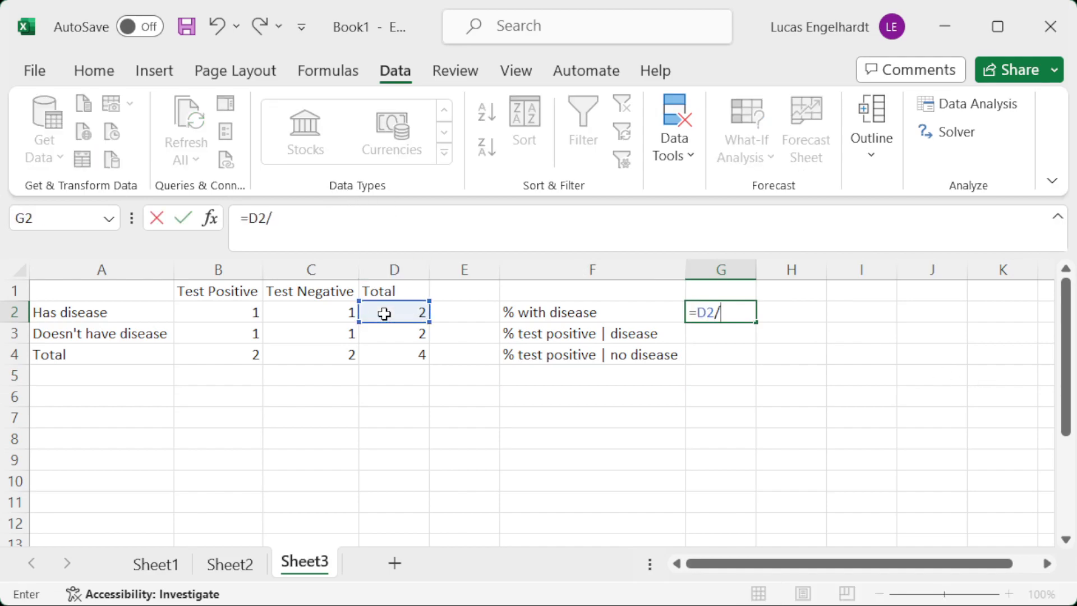
click(396, 355)
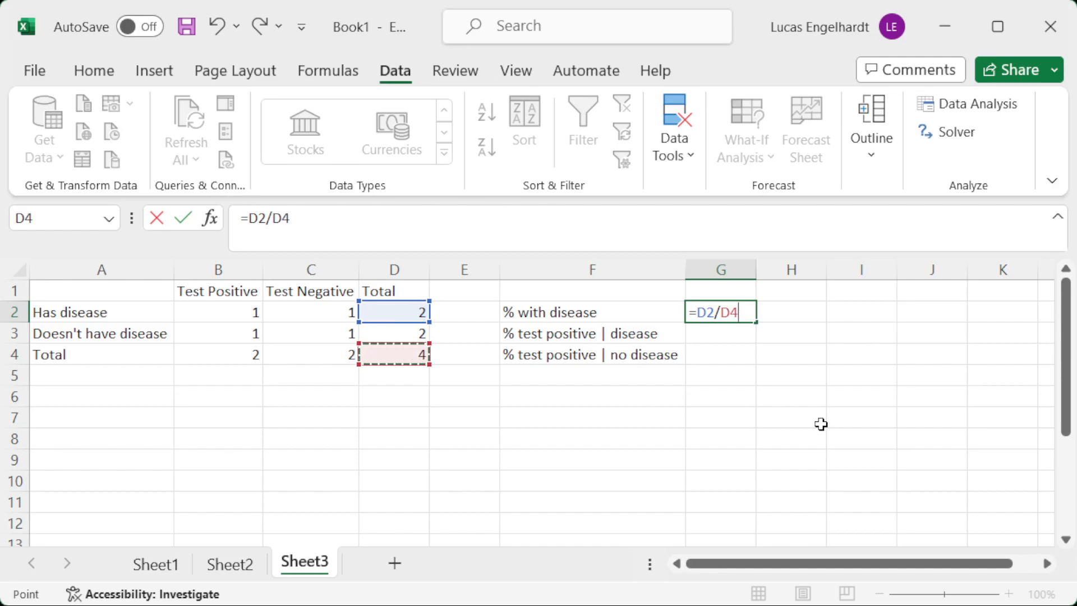
key(Return)
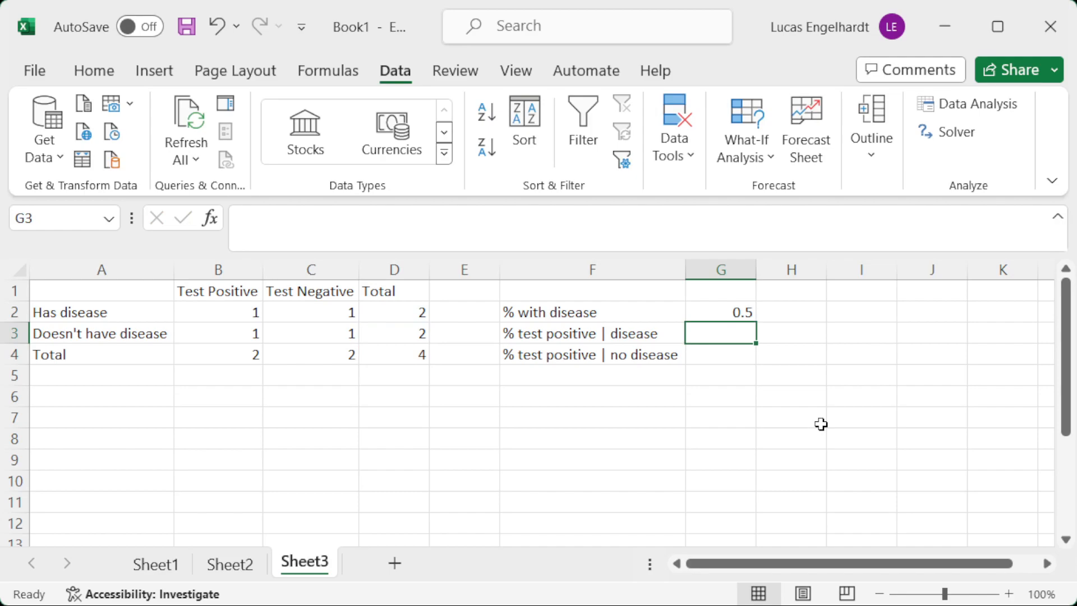
Calculate the percentage testing positive given disease in G3 with the formula =B2/D2.
text(=)
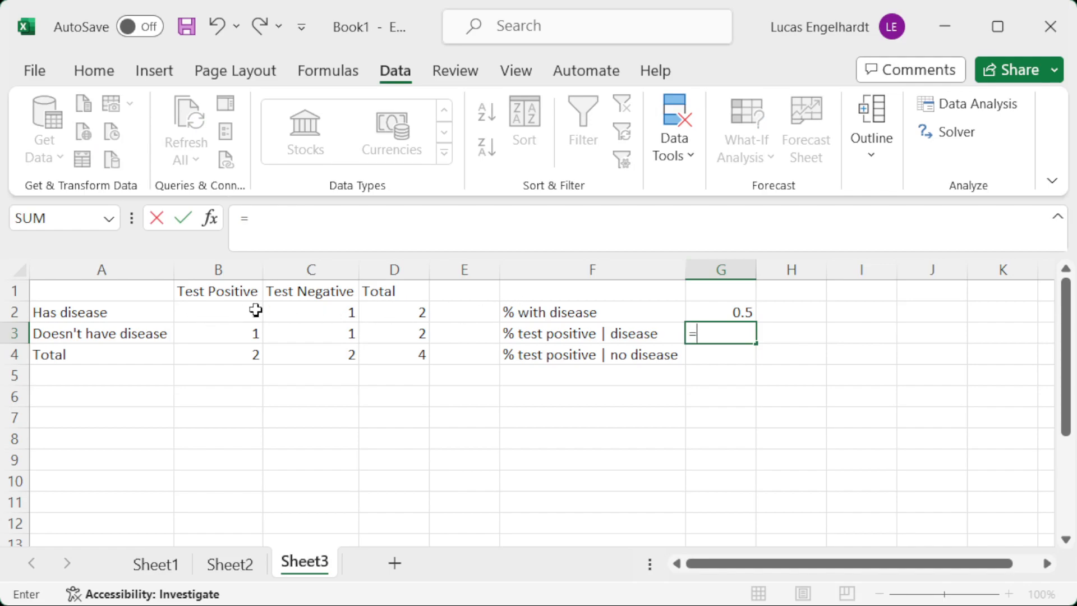
click(229, 318)
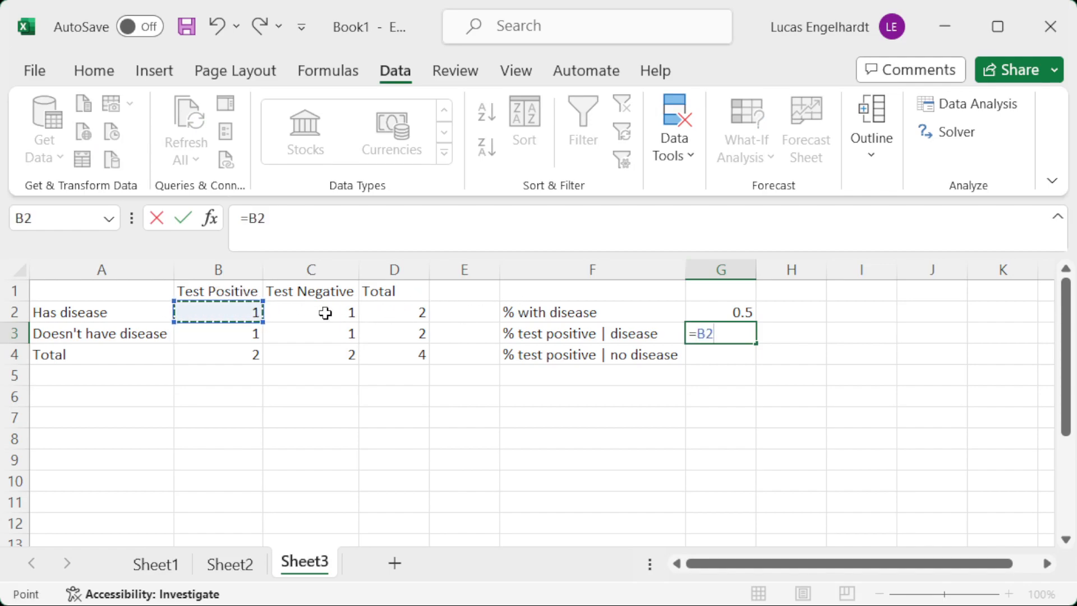
text(/)
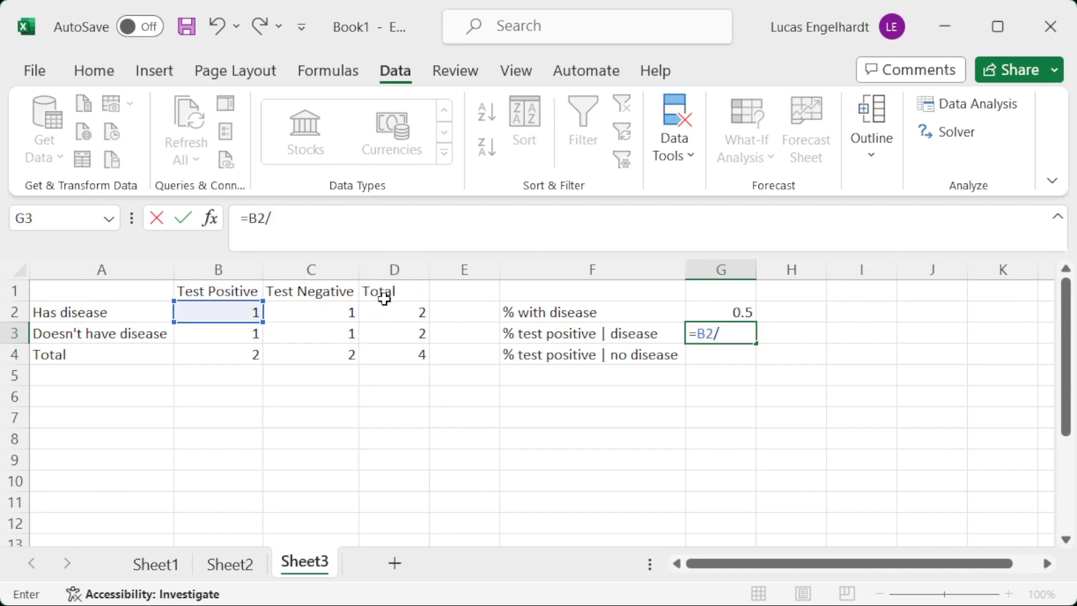
click(399, 310)
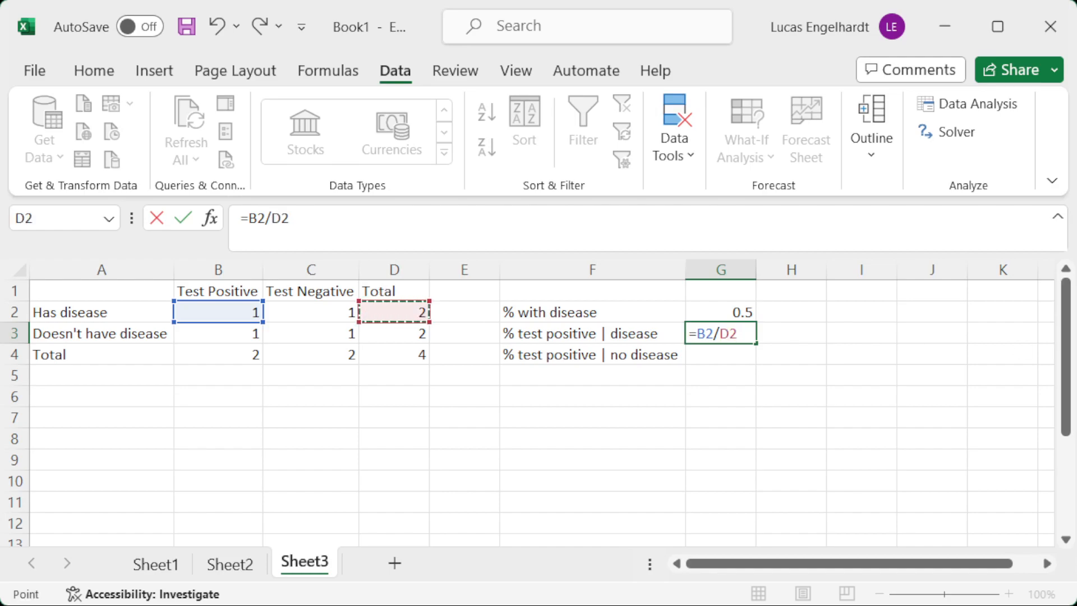
key(Return)
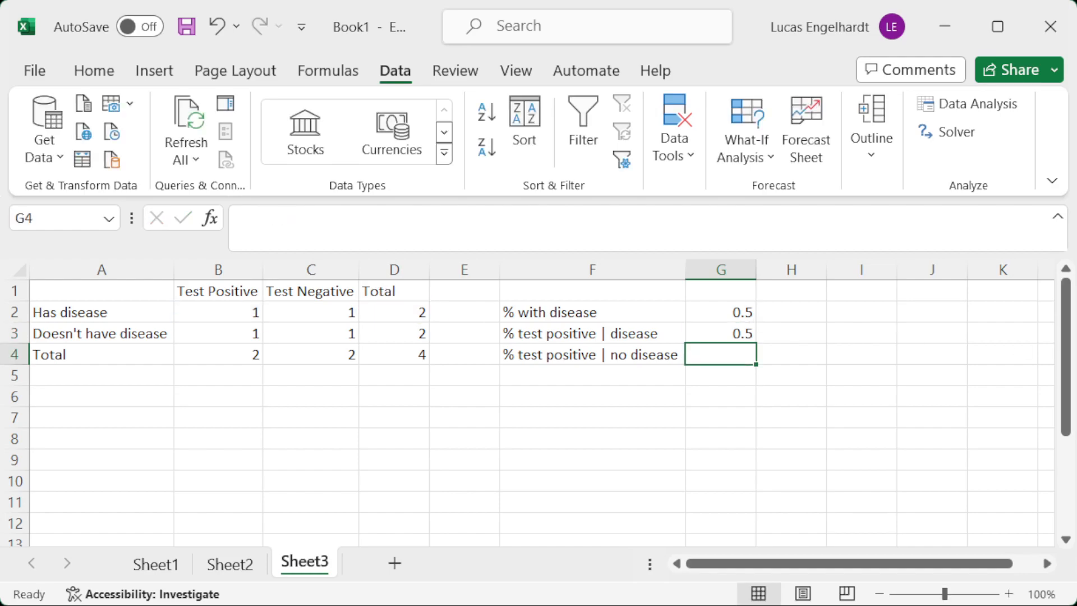
Calculate the percentage testing positive given no disease in G4 with the formula =B3/D3.
text(=)
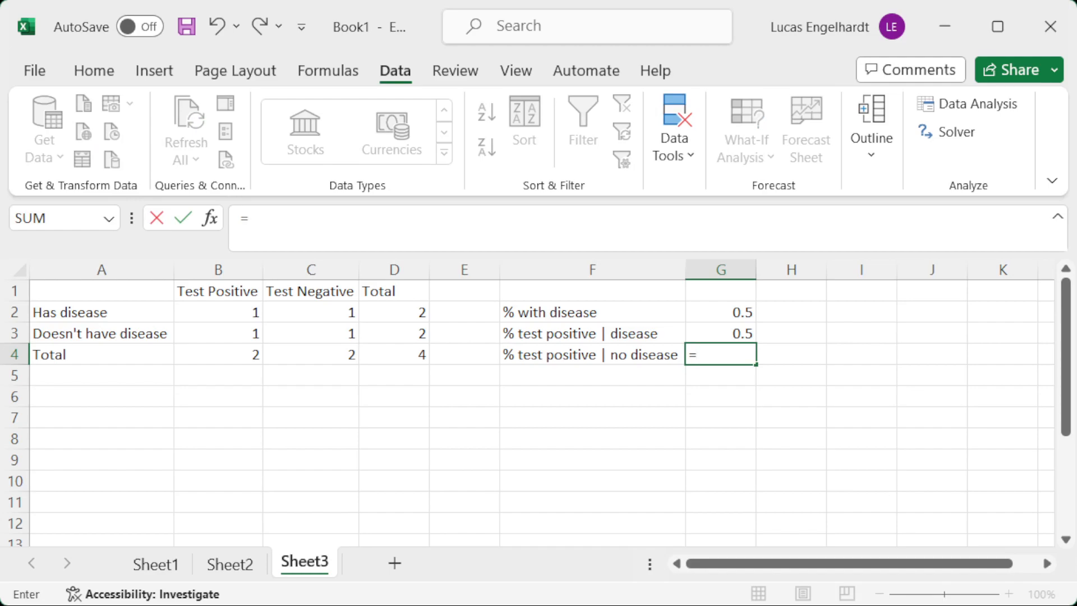
click(215, 339)
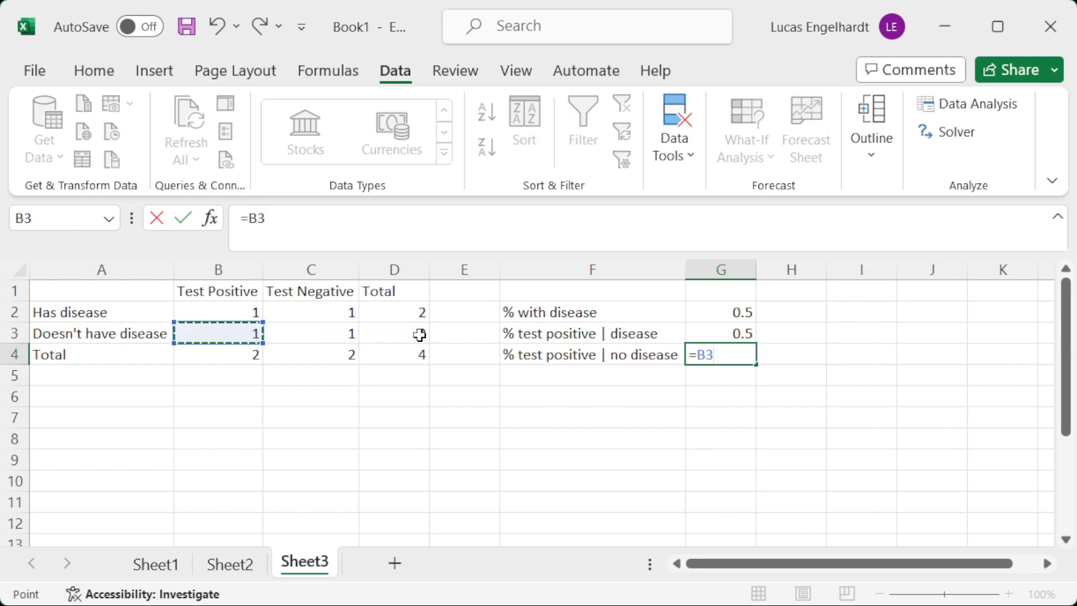
text(/)
click(399, 335)
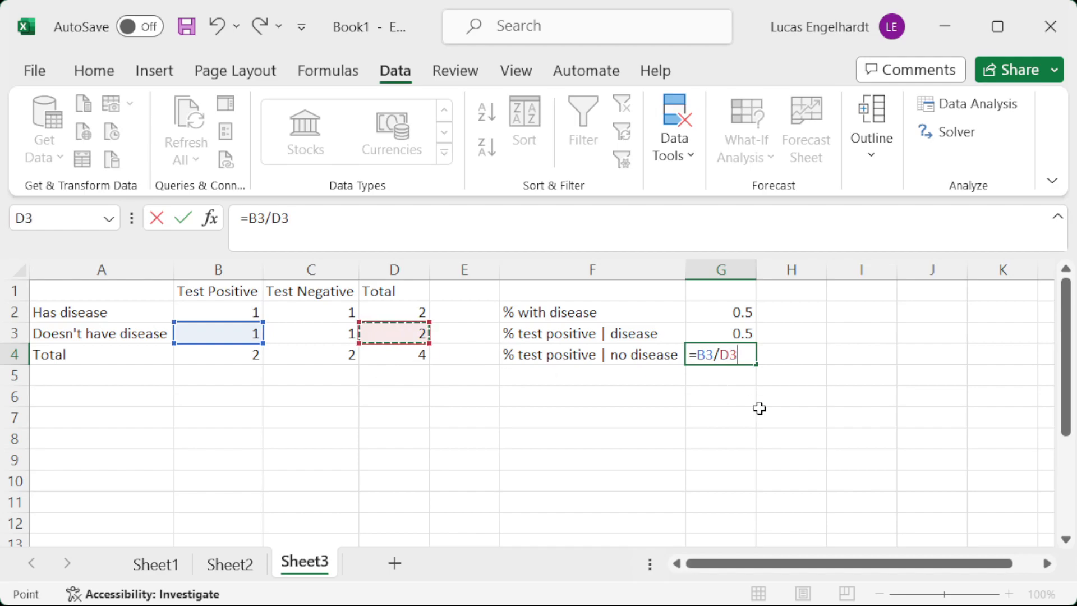
key(Return)
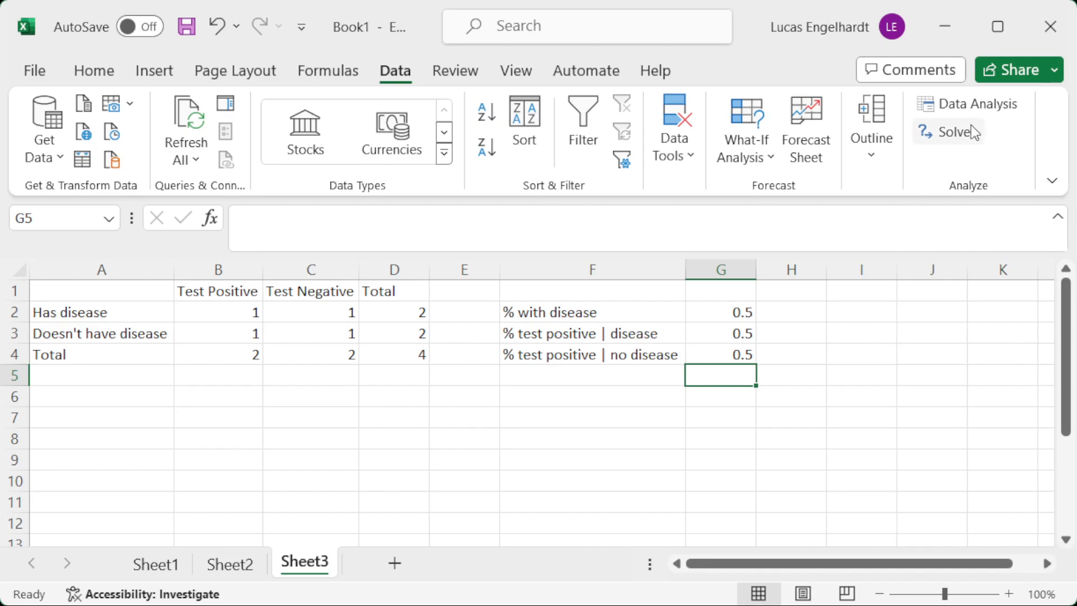
Open Solver, move and enlarge its dialog, and set the grand total cell D4 as the objective.
click(969, 141)
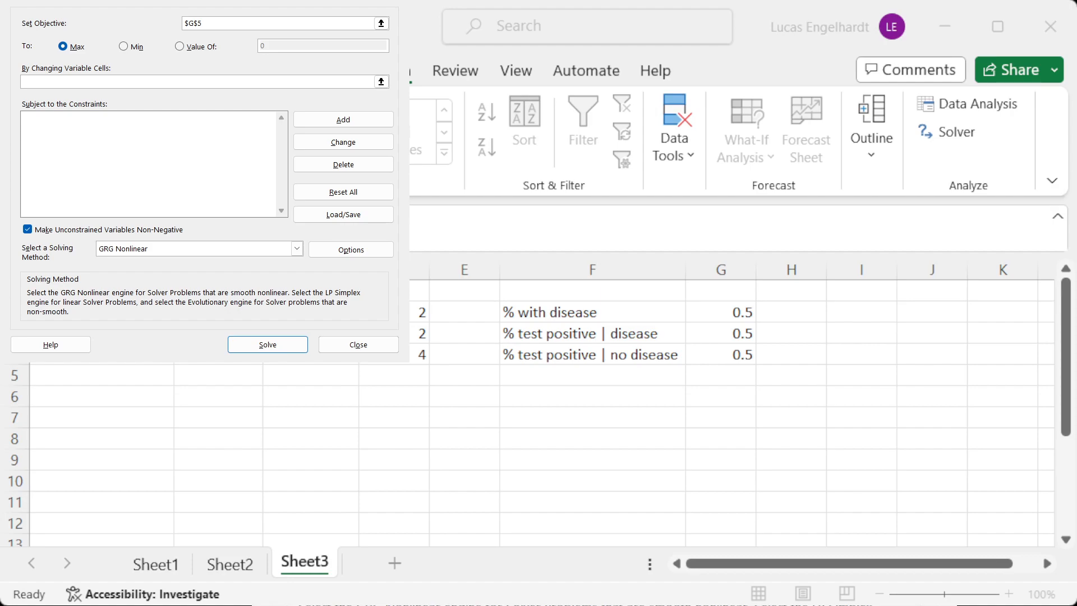
drag(204, 1, 410, 71)
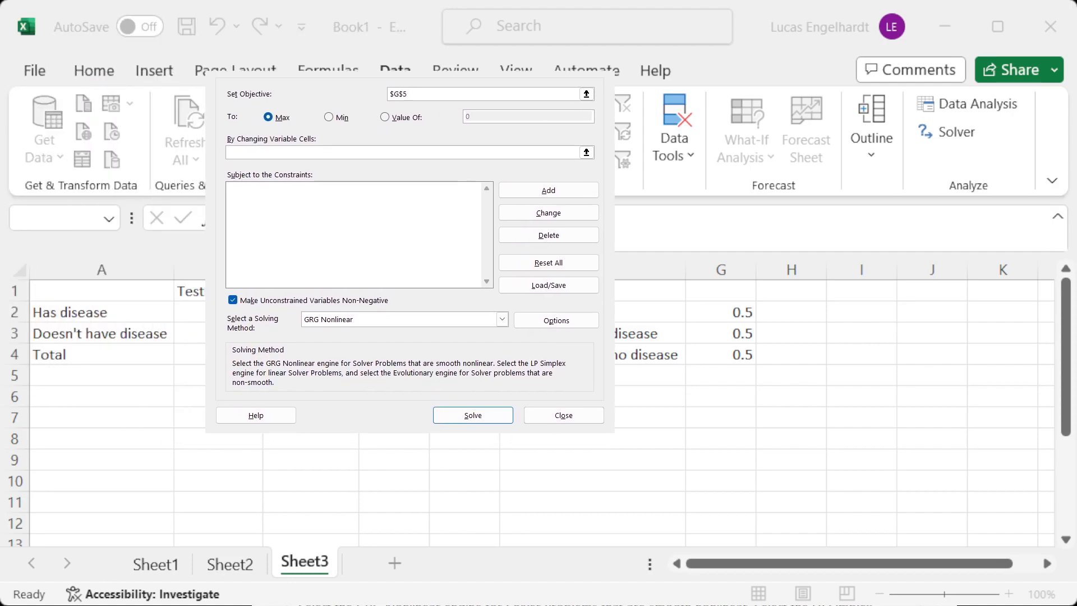
drag(614, 433, 746, 546)
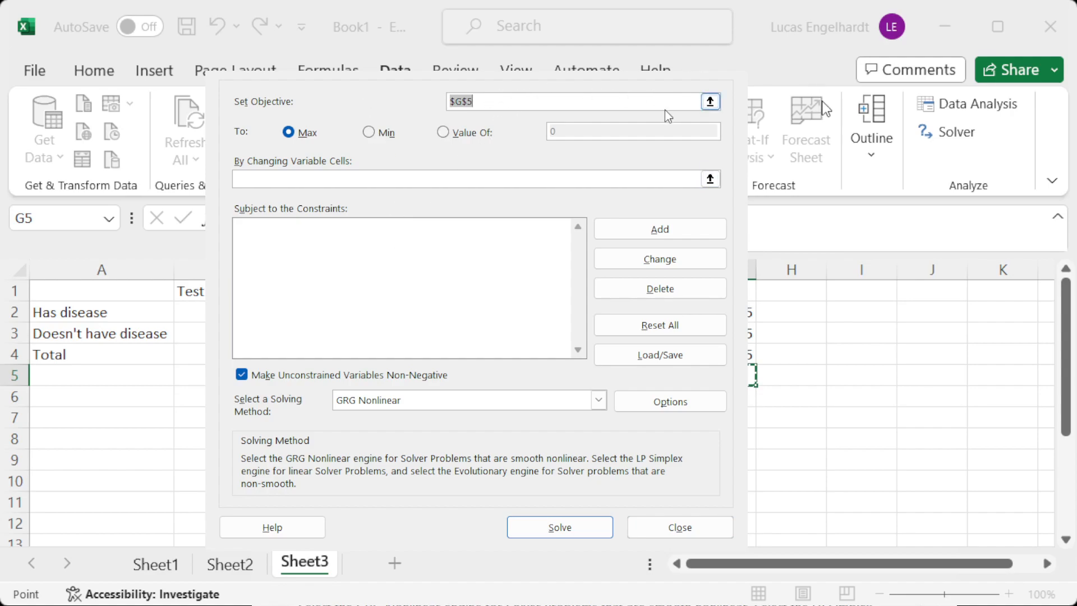
click(710, 103)
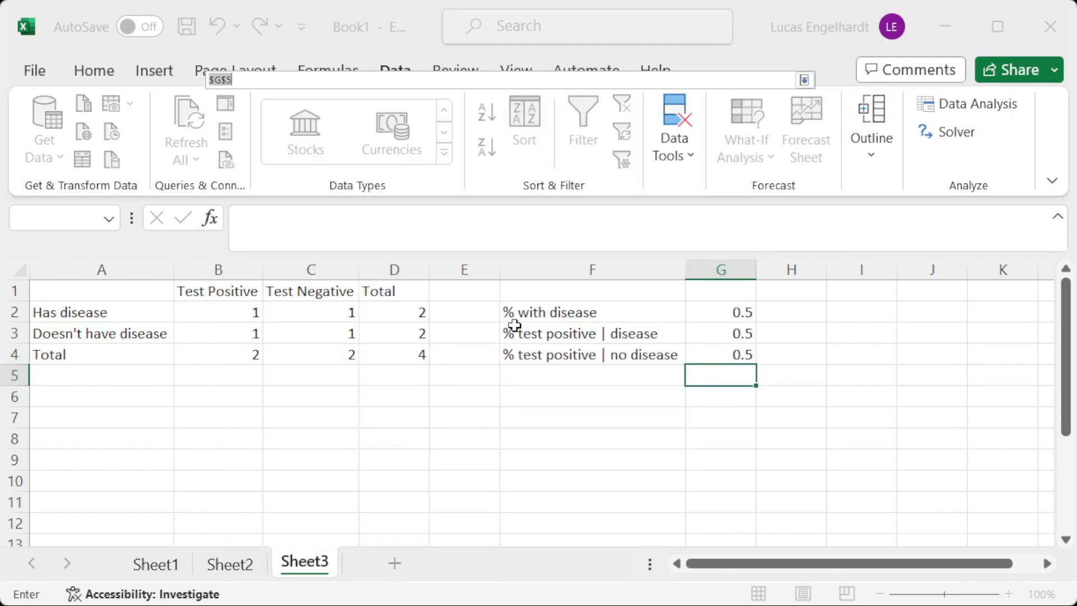
click(407, 353)
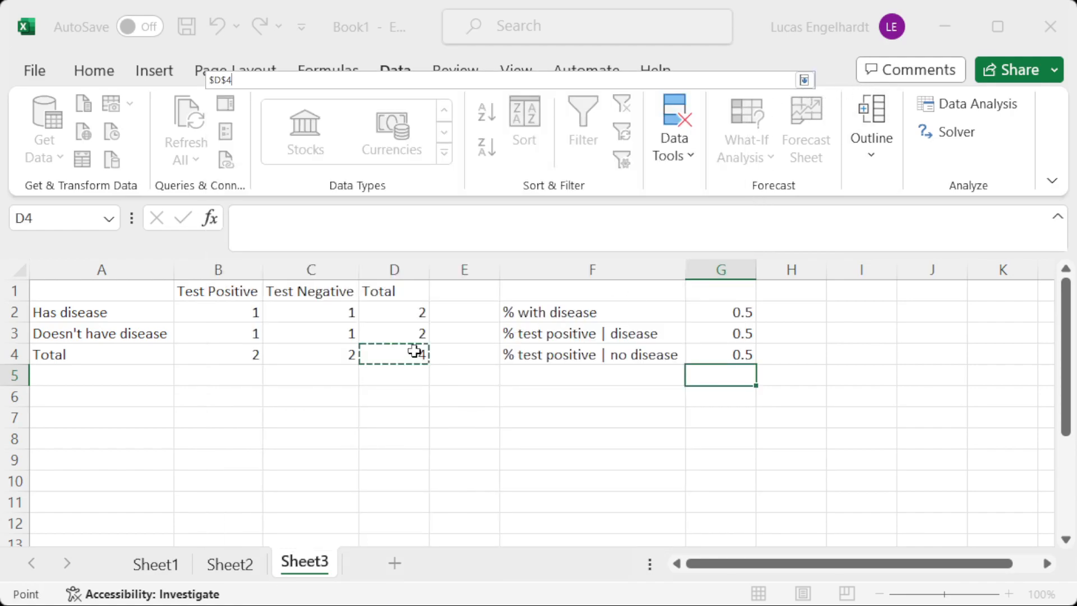
click(805, 79)
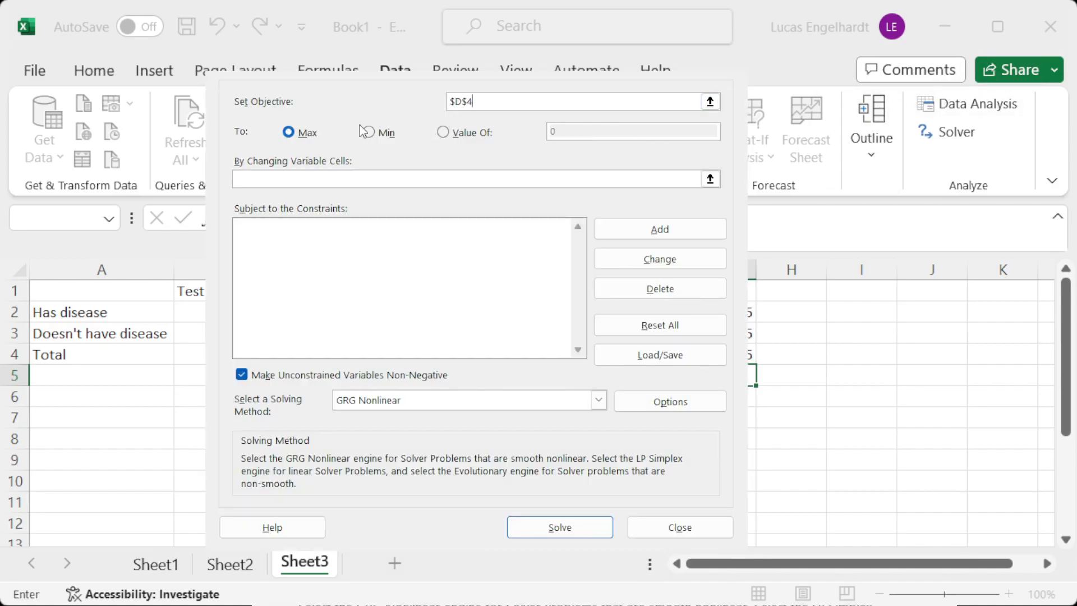
Make Solver target a specific objective value of 1000.
click(460, 132)
click(583, 131)
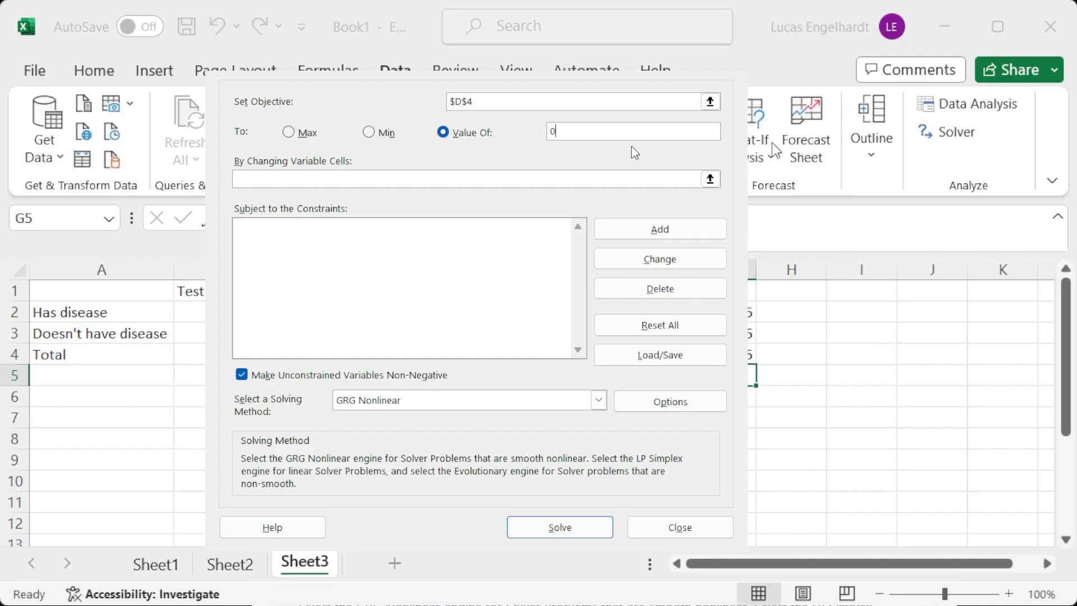
key(BackSpace)
text(1000)
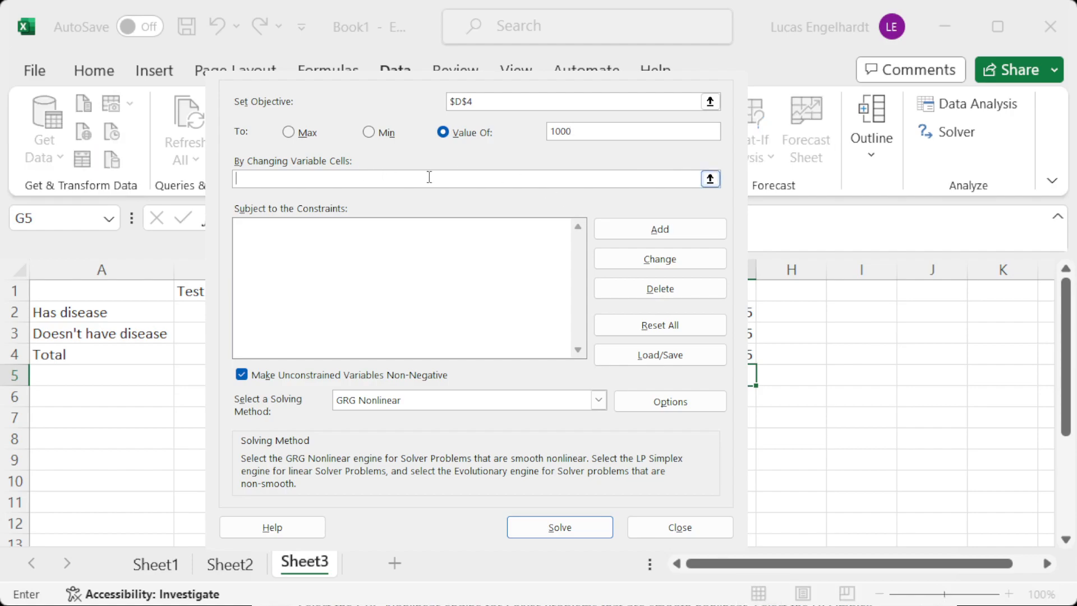
Set the Solver's changing variable cells to the four placeholder counts in B2:C3.
click(710, 179)
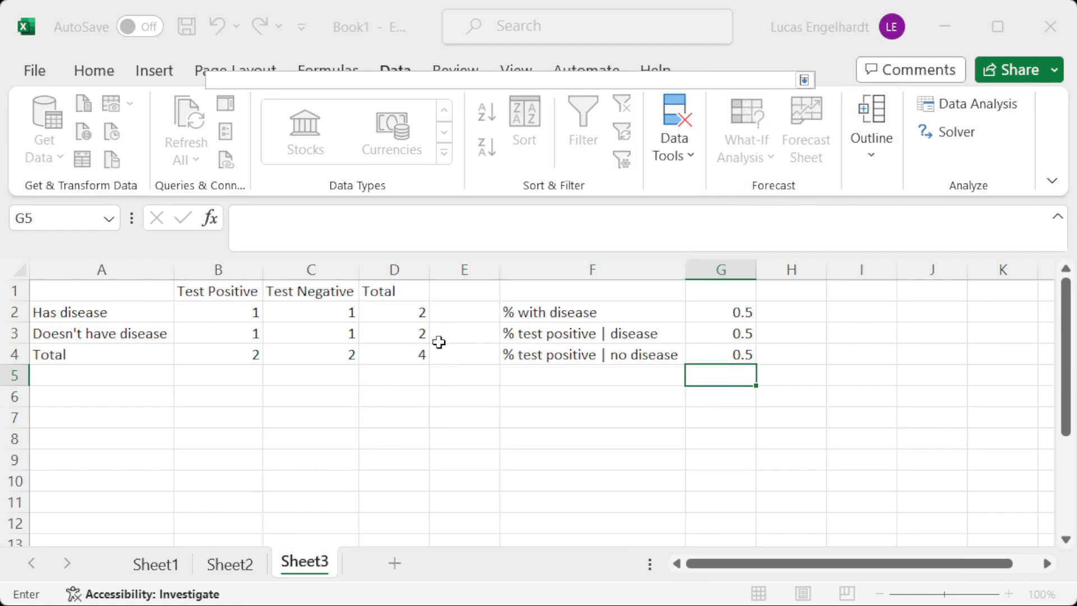
drag(220, 306, 306, 333)
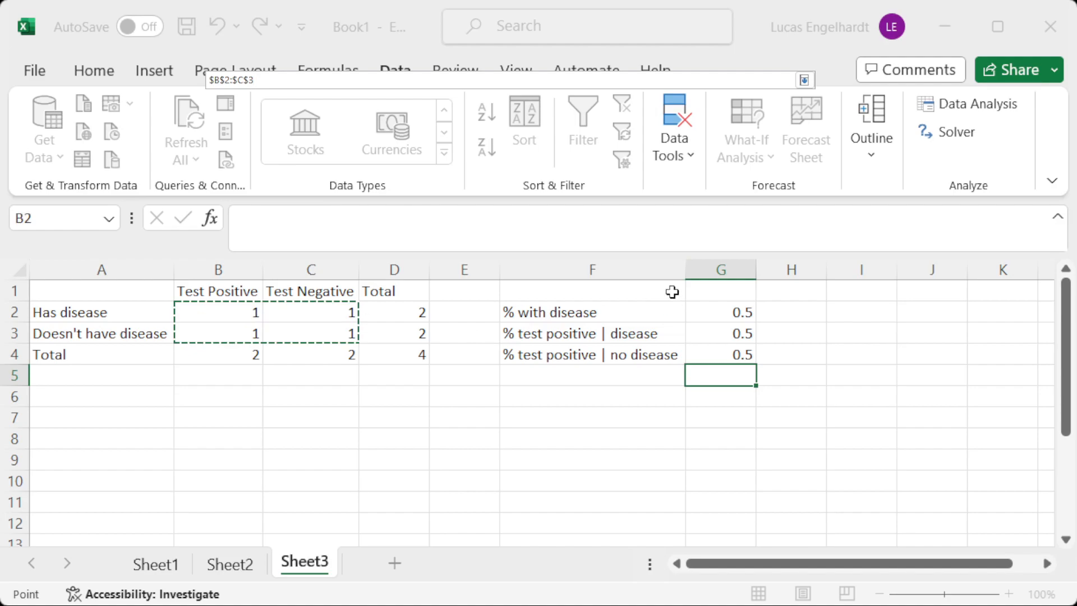
click(804, 80)
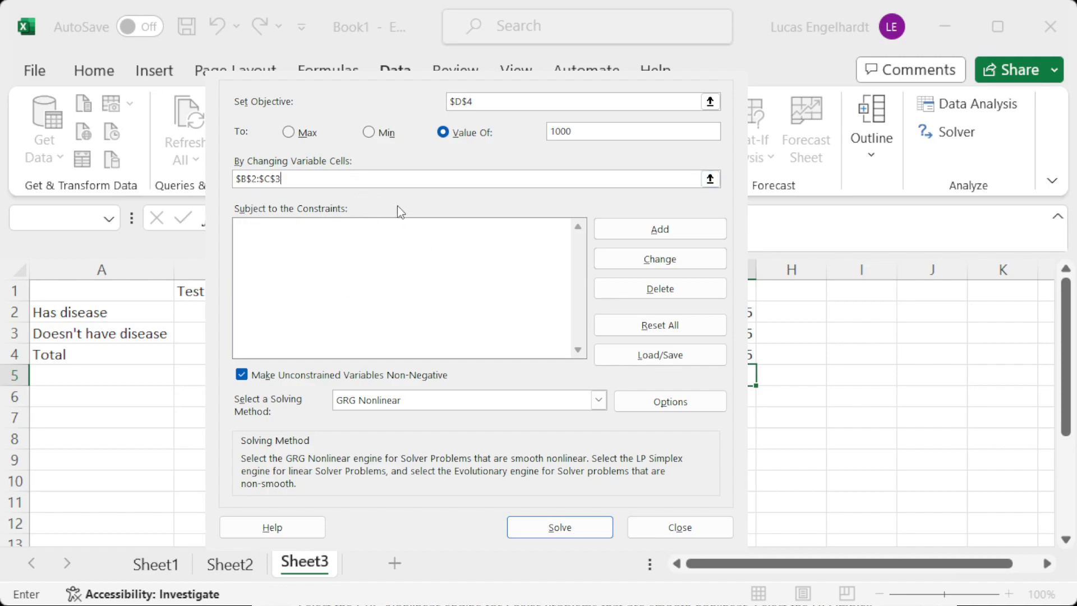
Add a Solver constraint requiring the percentage with disease in G2 to equal 0.1.
click(660, 229)
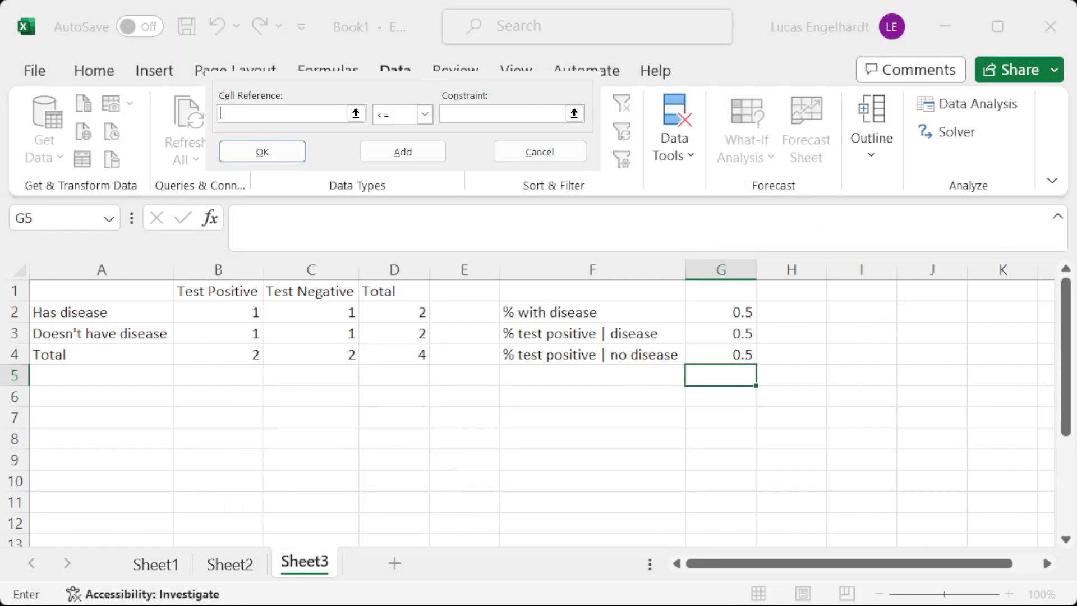
click(721, 312)
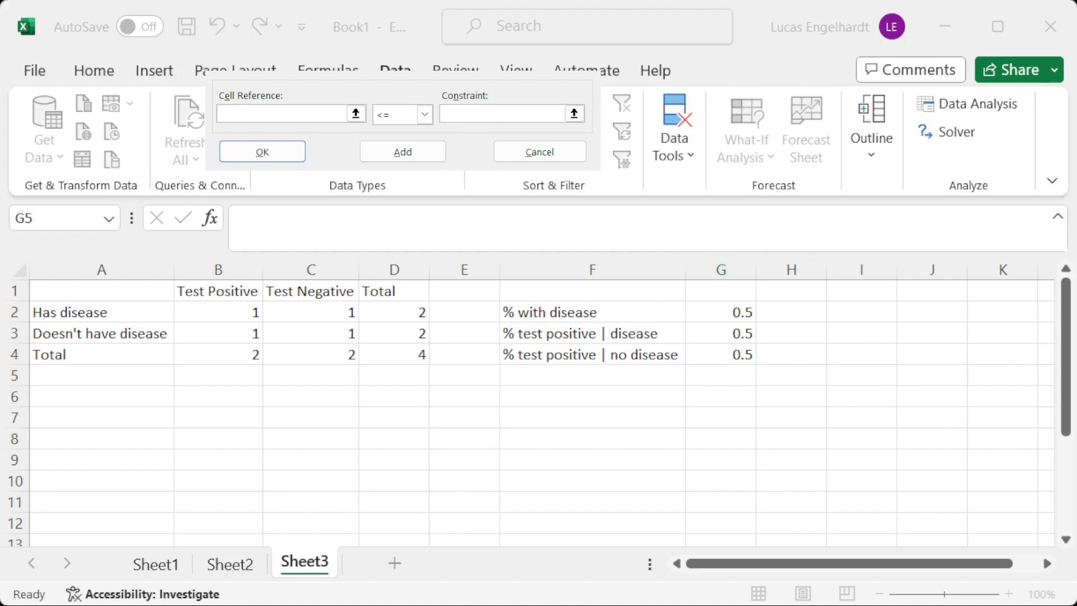
click(281, 114)
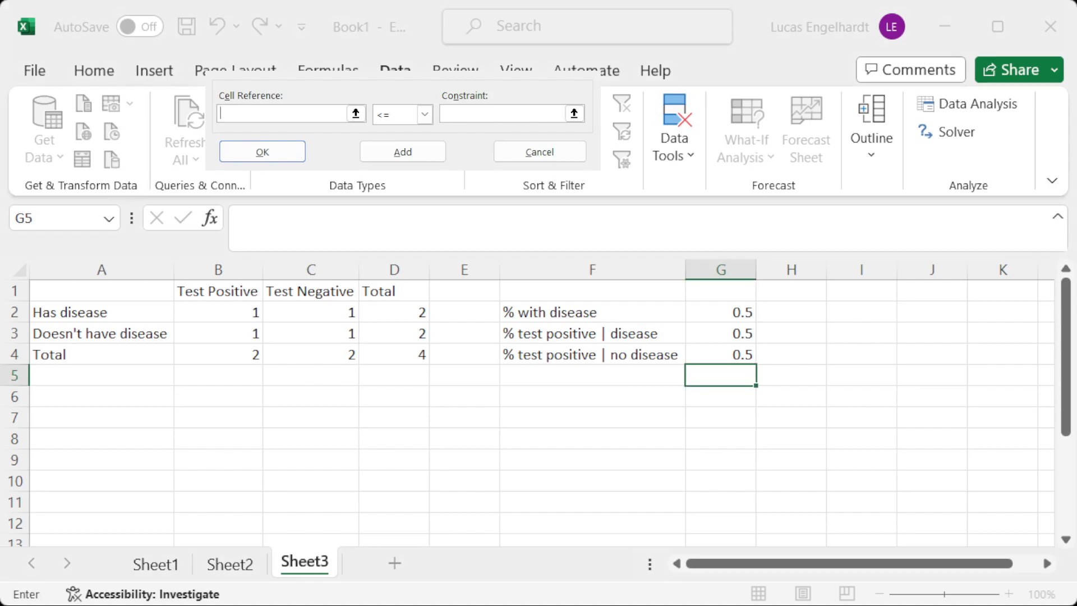
click(730, 310)
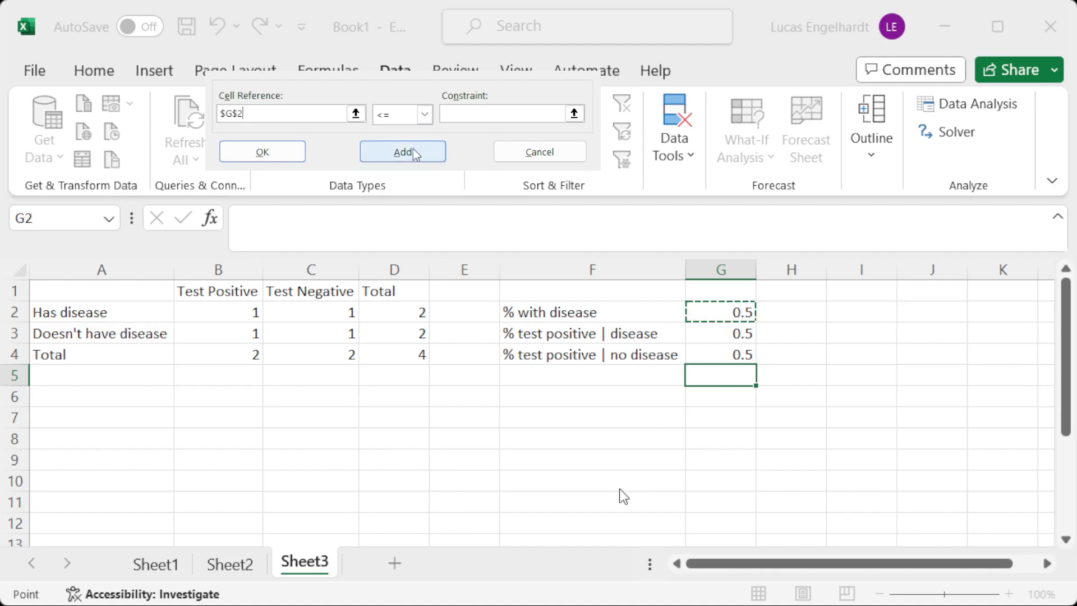
click(424, 115)
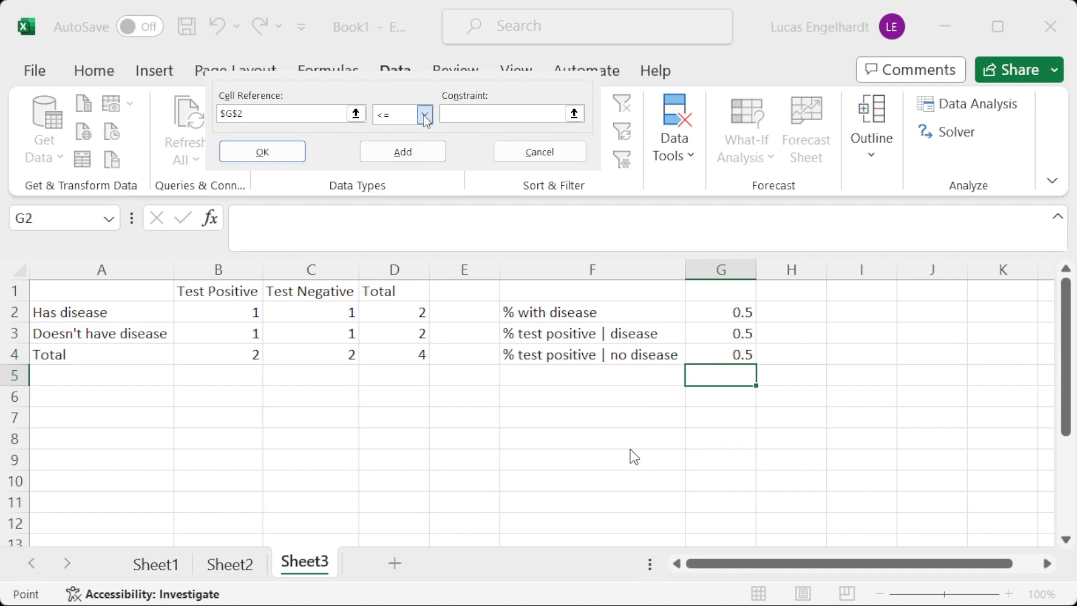
click(382, 143)
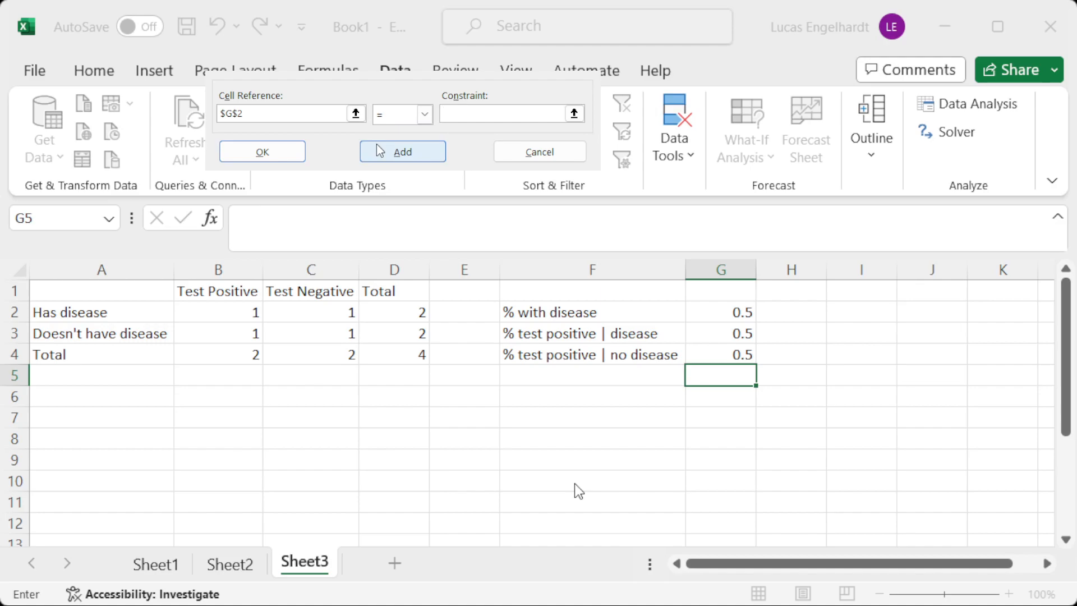
text(0.1)
click(400, 160)
Add a Solver constraint requiring the percentage testing positive given disease in G3 to equal 0.99.
click(727, 334)
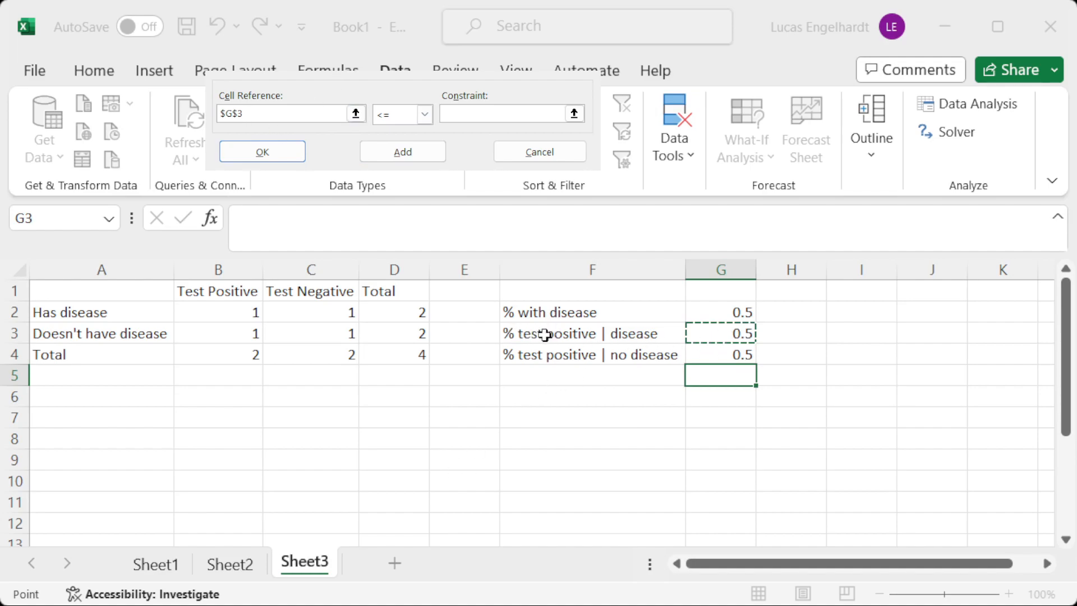
key(Tab)
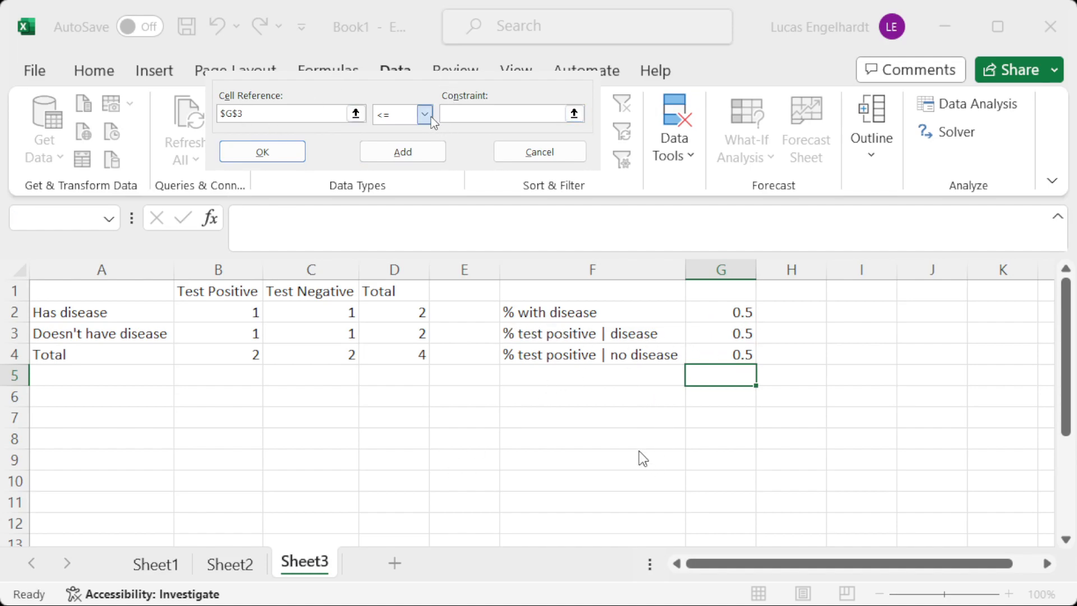
key(Down)
key(Tab)
text(0.99)
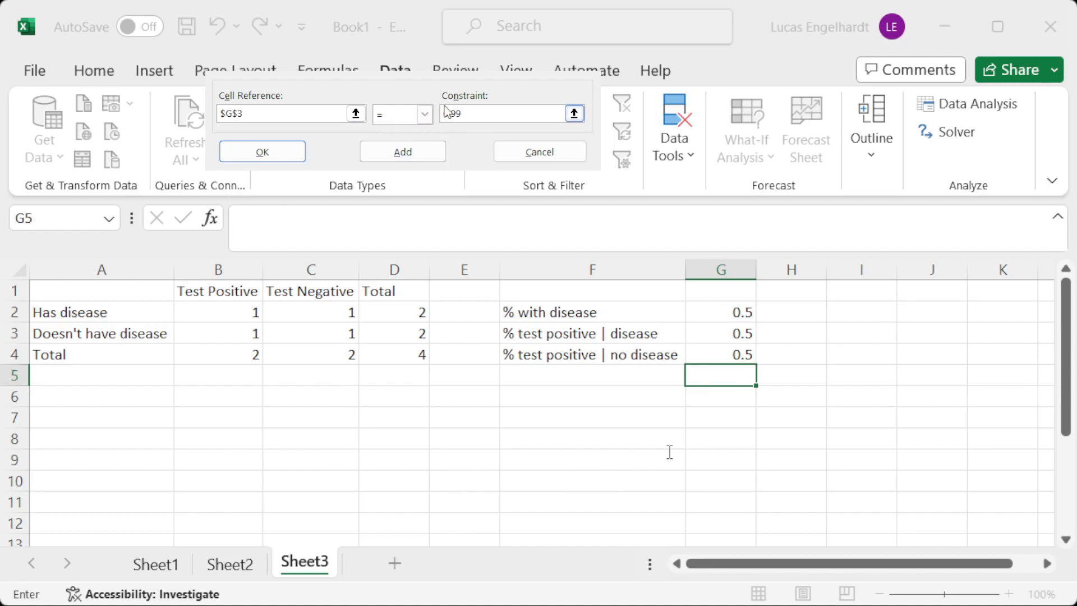
click(413, 149)
Constrain the percentage testing positive given no disease in G4 to equal 0.20, then run Solver and keep its solution.
click(732, 353)
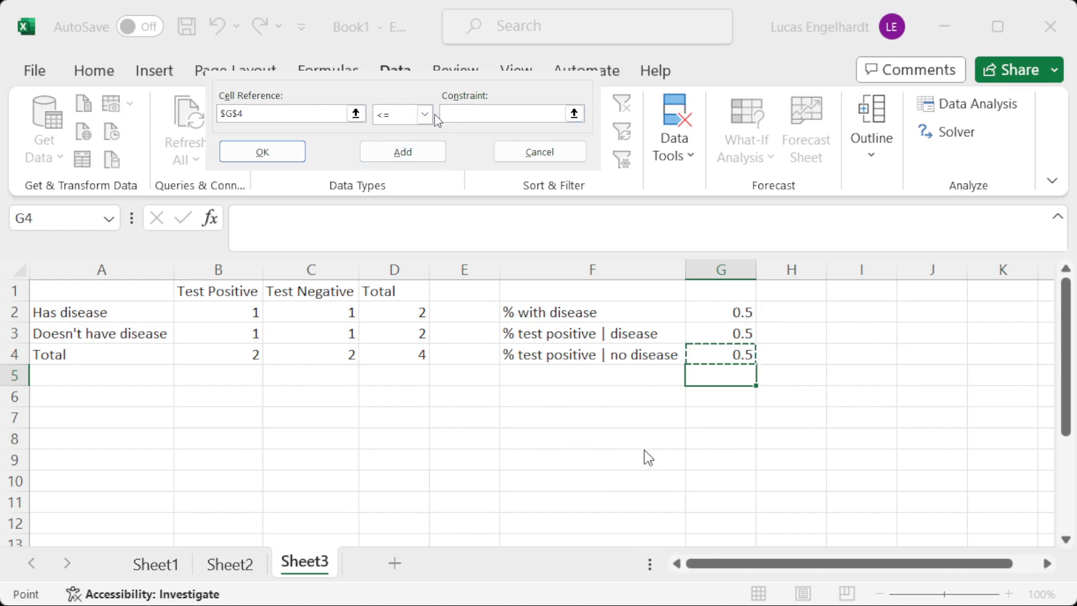
click(425, 114)
click(401, 143)
click(471, 112)
text(0.20)
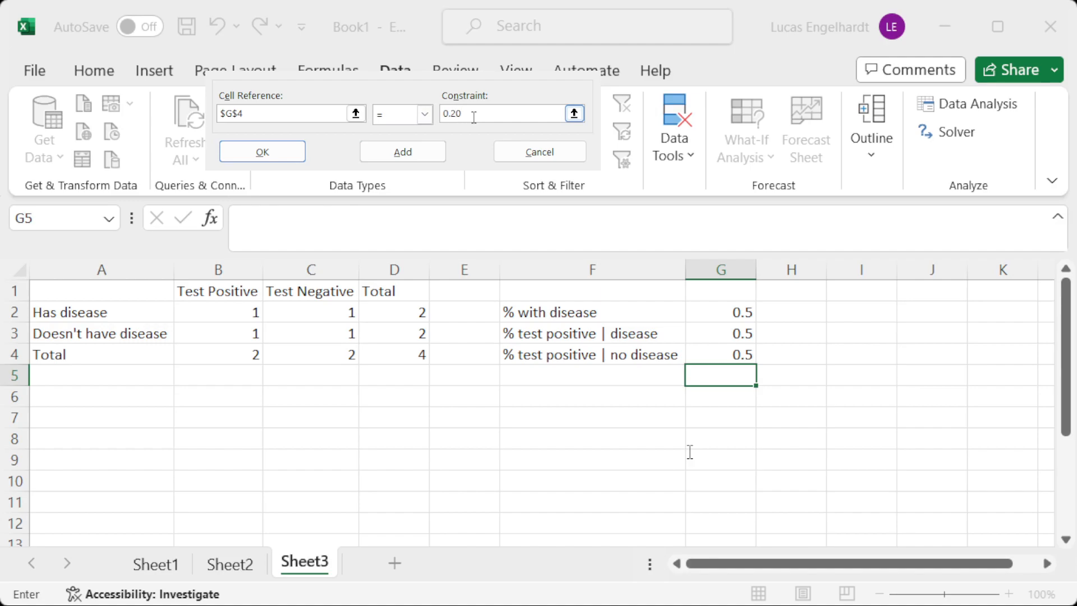
key(Return)
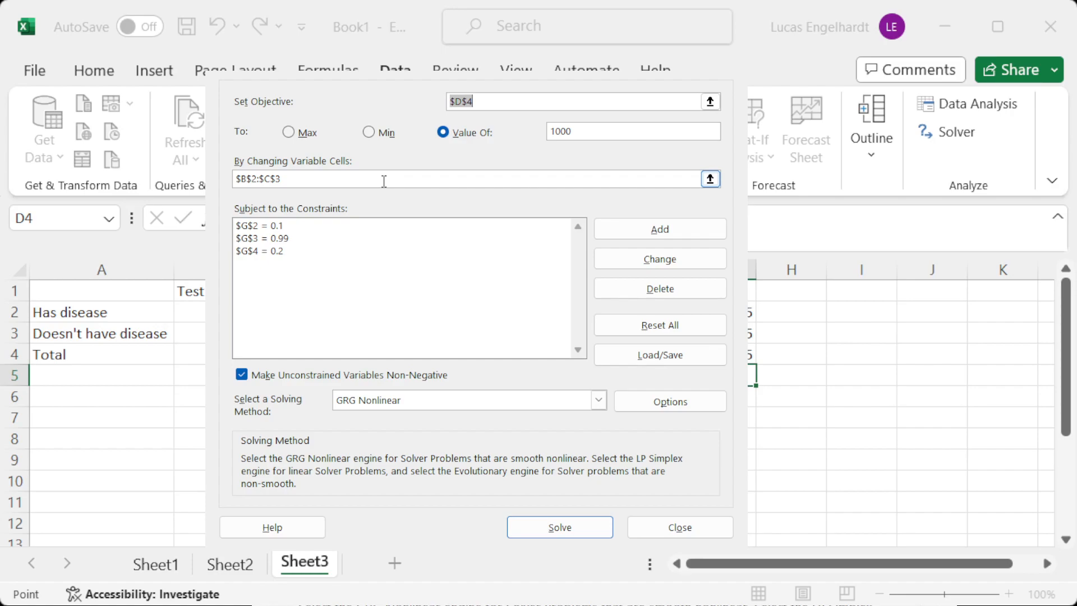
click(567, 525)
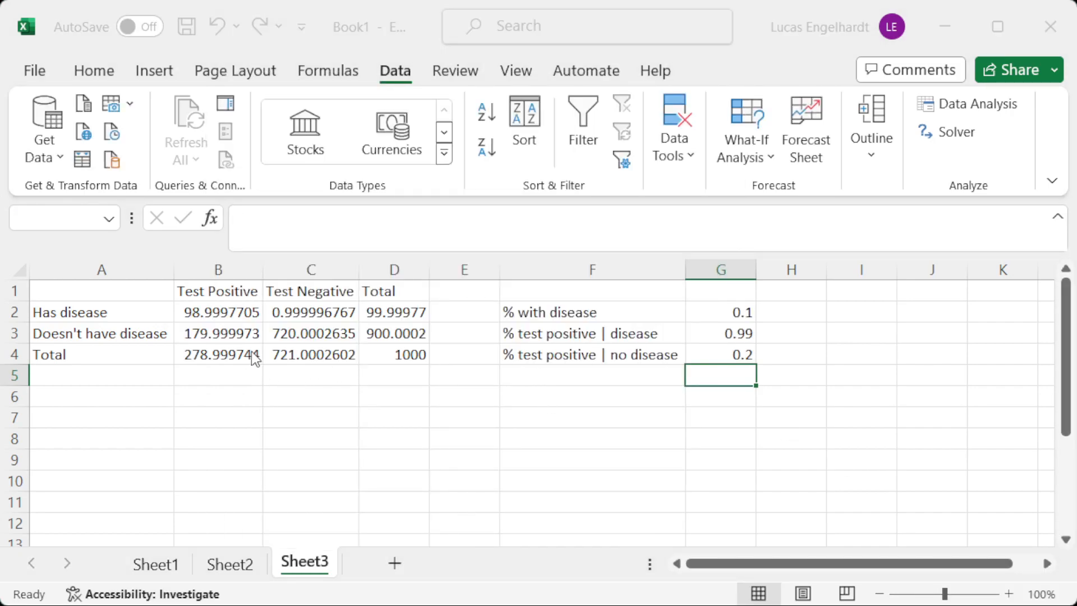
click(291, 354)
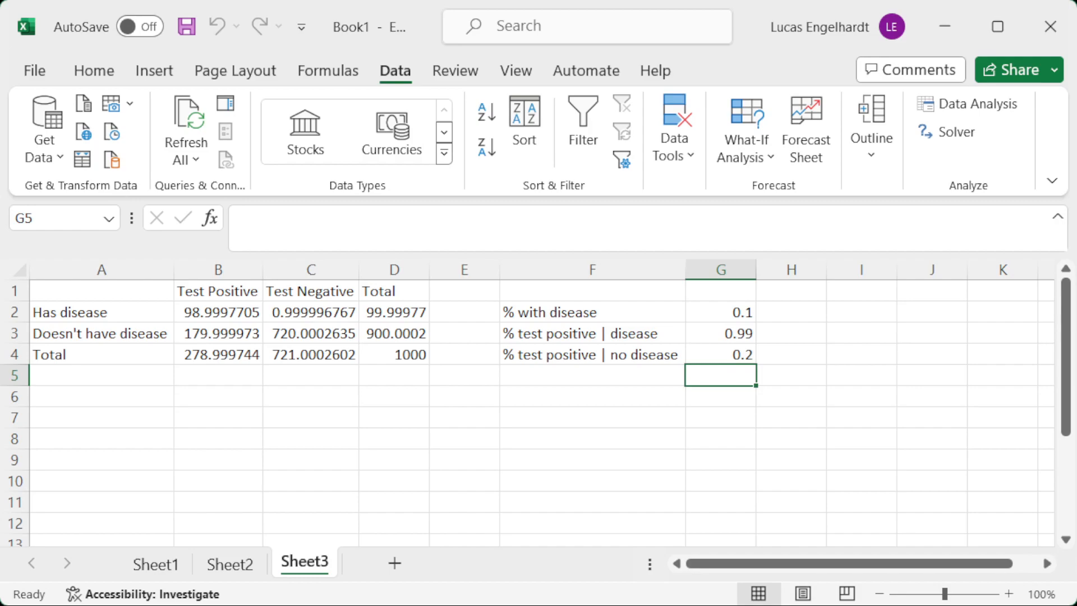
Add a new worksheet and paste the copied table of market states, probabilities and investment returns at A1.
key(alt+Tab)
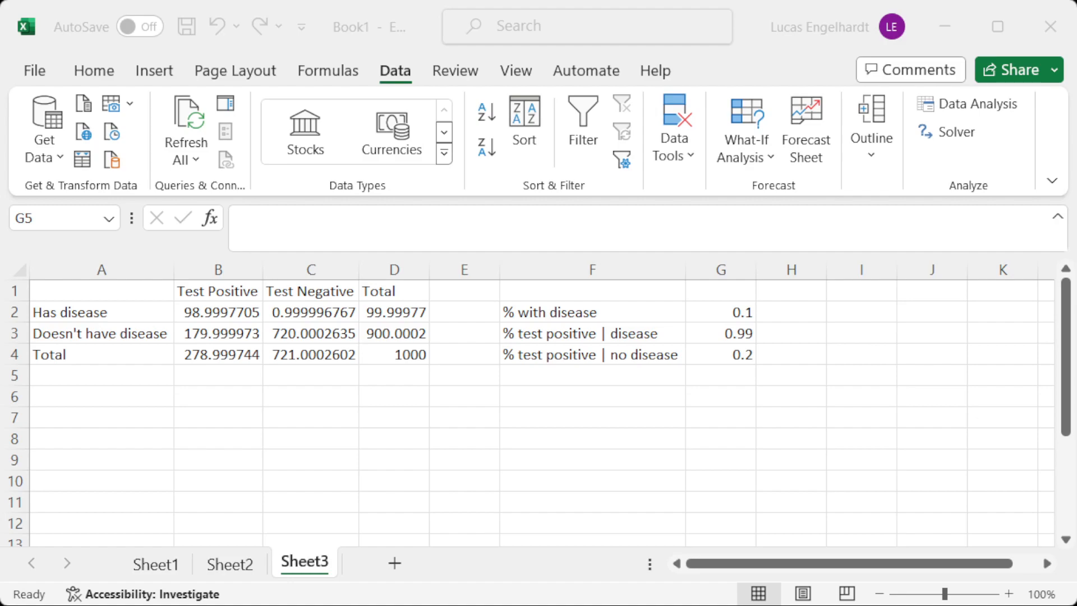
key(alt+Tab)
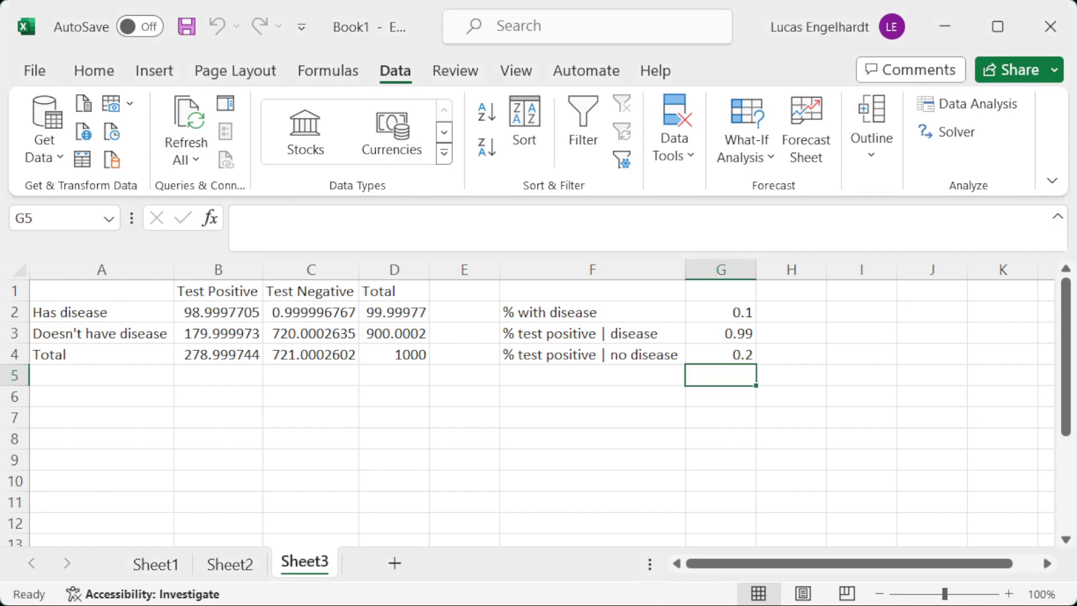
click(401, 565)
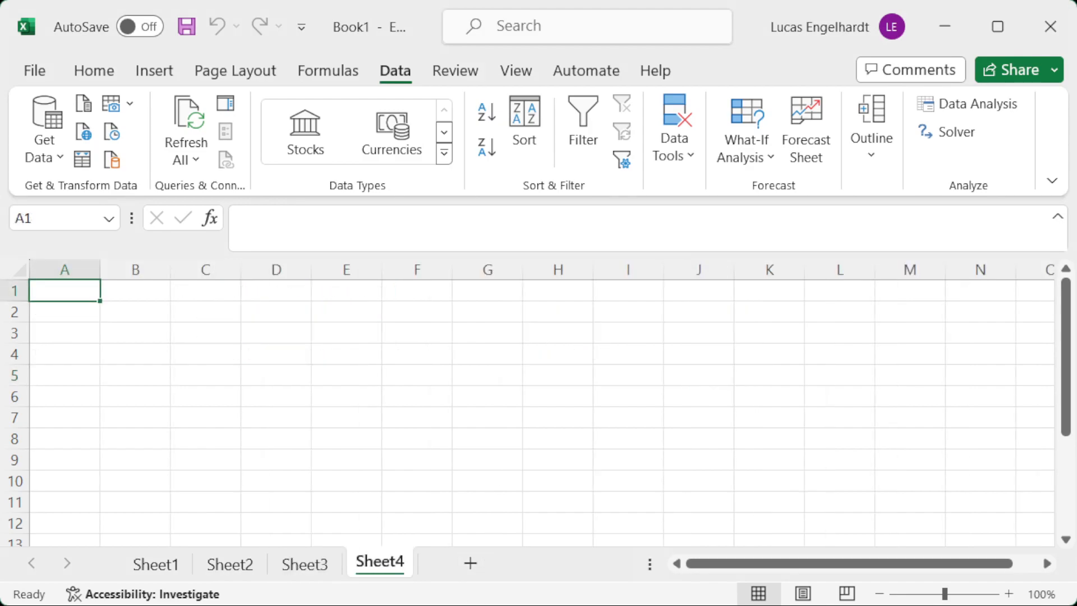
scroll(582, 432, down, 1)
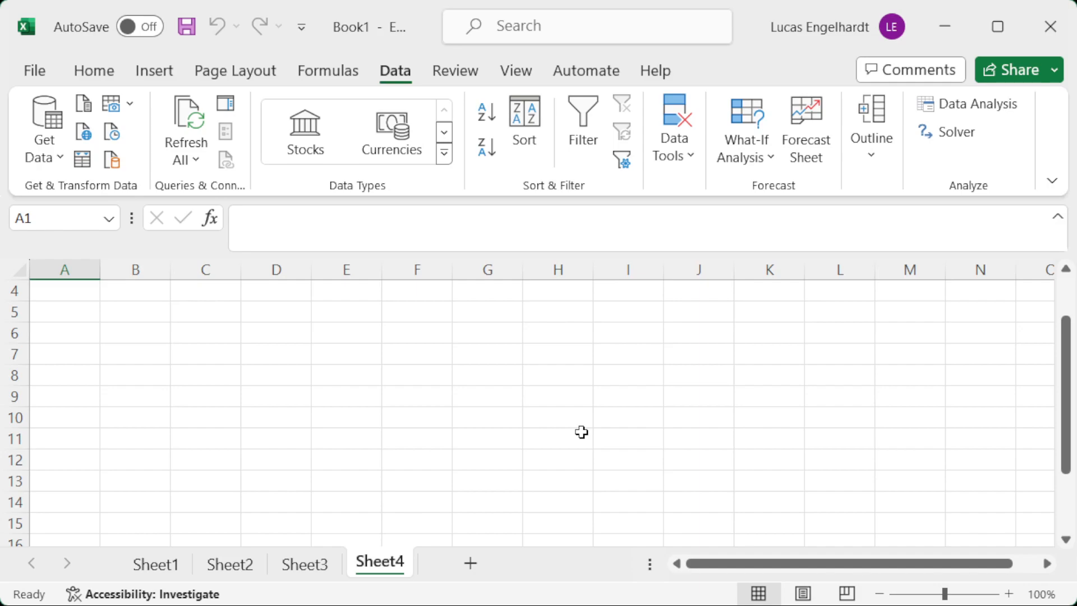
scroll(558, 435, up, 1)
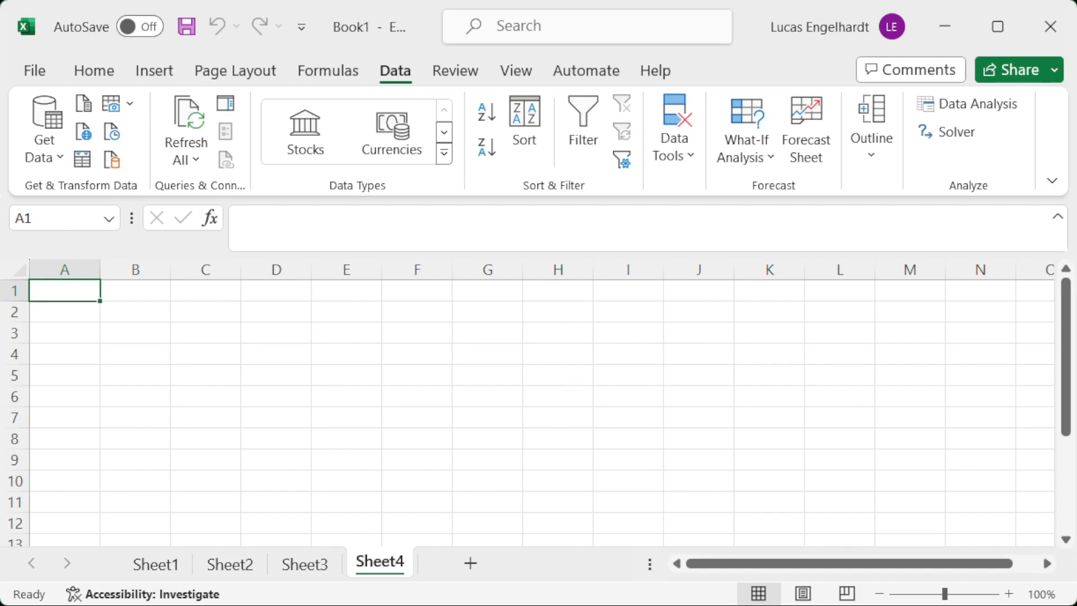
key(alt+Tab)
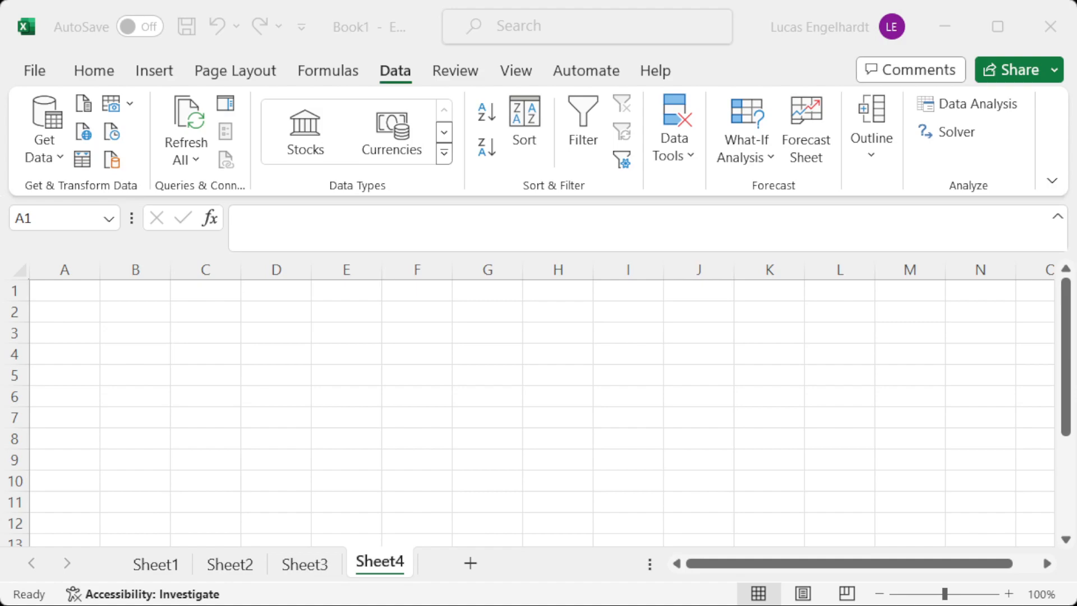
key(alt+Tab)
key(ctrl+v)
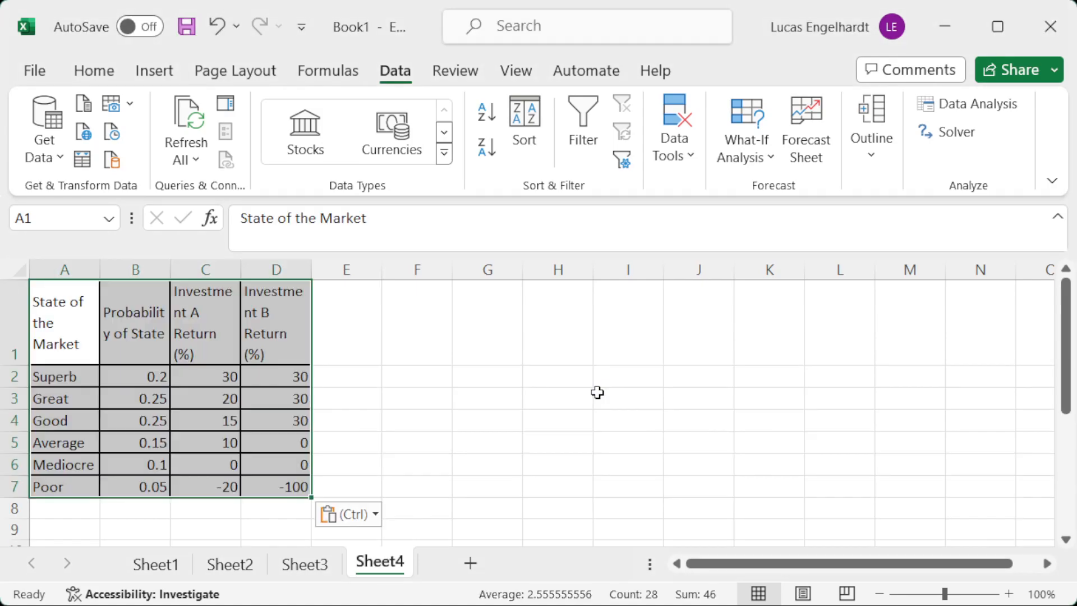
Clear the pasted table's borders and resize columns A to D and row 1 so each header fits on one line.
click(83, 70)
click(144, 160)
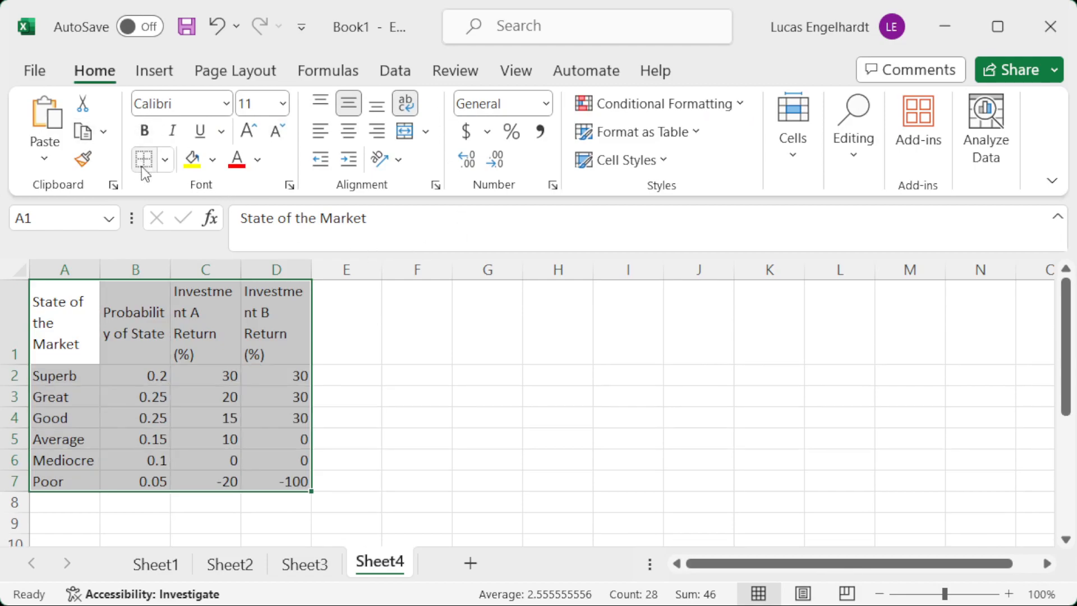
drag(99, 268, 200, 268)
drag(271, 270, 346, 269)
drag(421, 273, 532, 273)
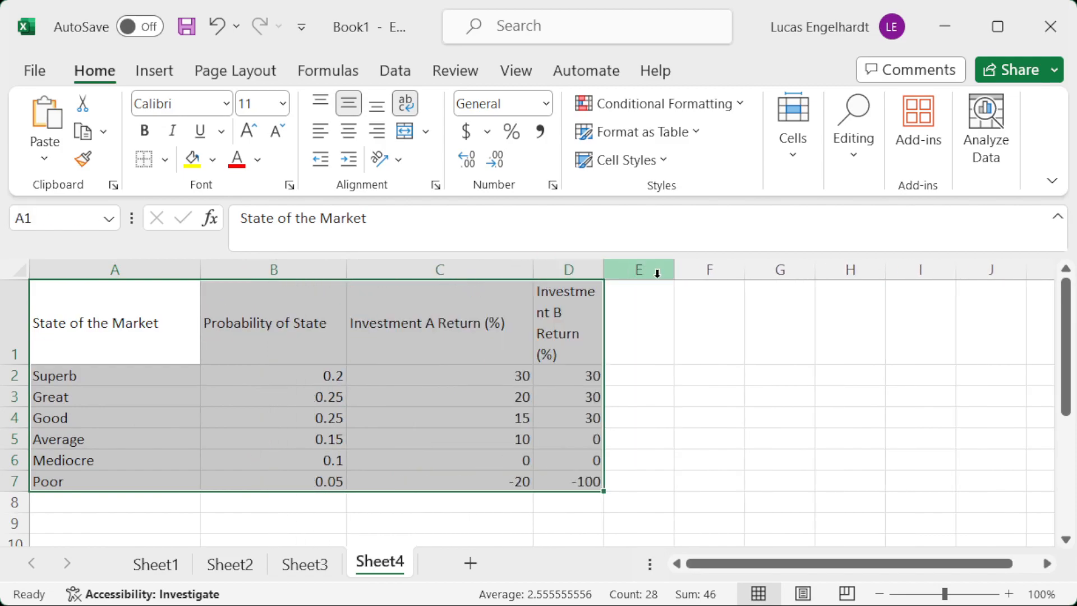
drag(609, 274, 724, 270)
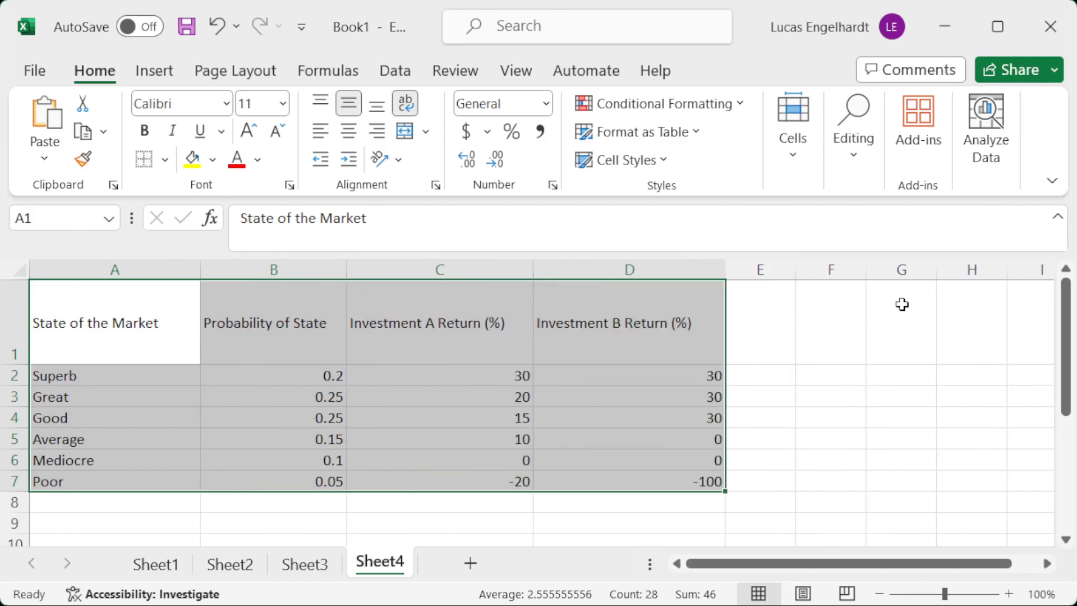
click(856, 344)
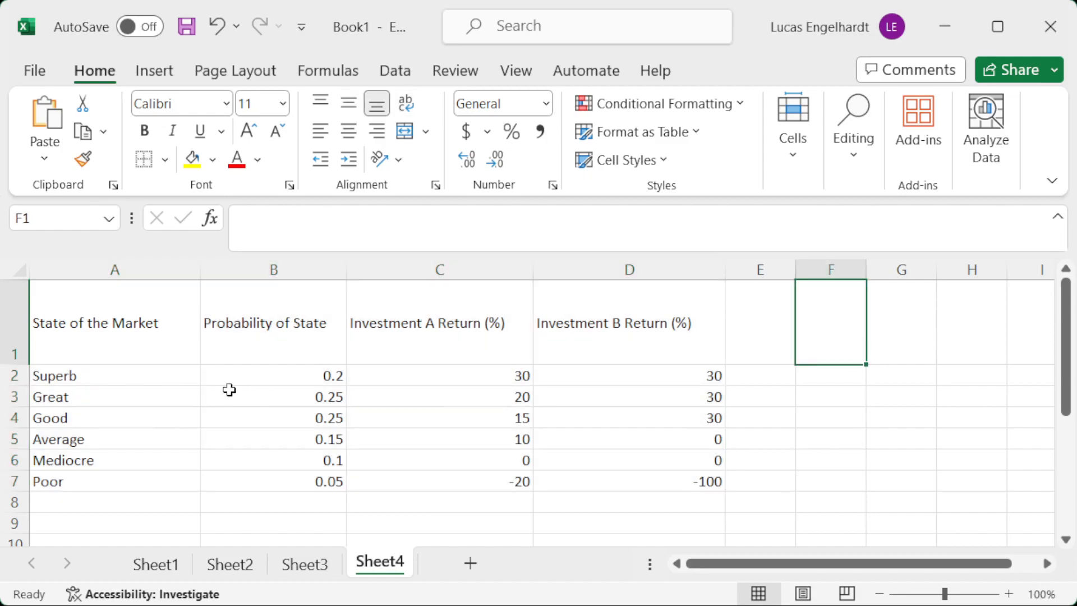
double_click(11, 364)
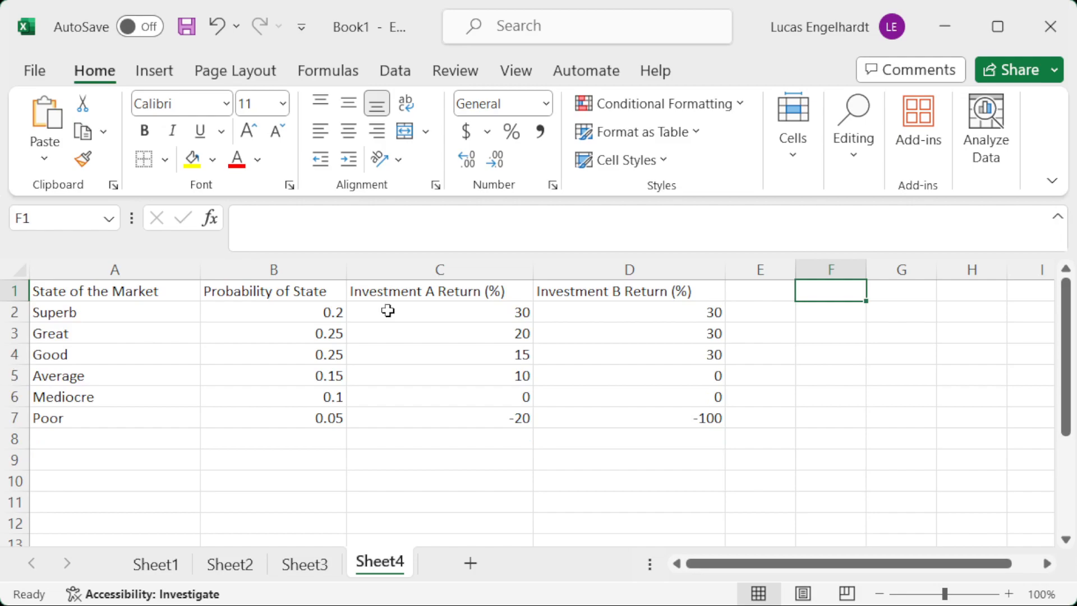
Examine the returns of Investments A and B across the market states, including the Poor state's probability and Investment B return.
click(514, 299)
click(587, 304)
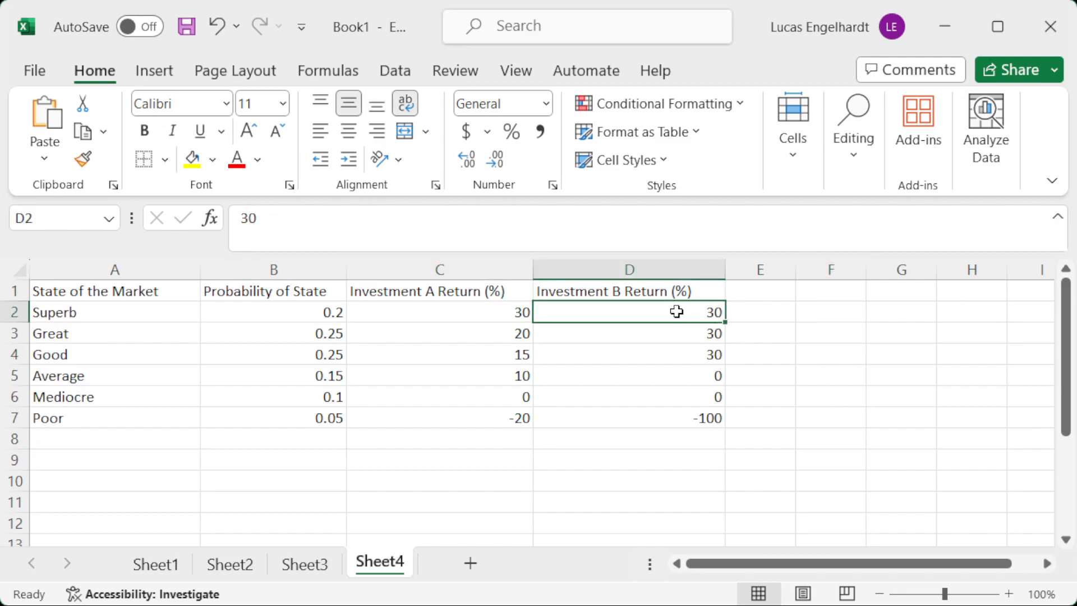
click(662, 285)
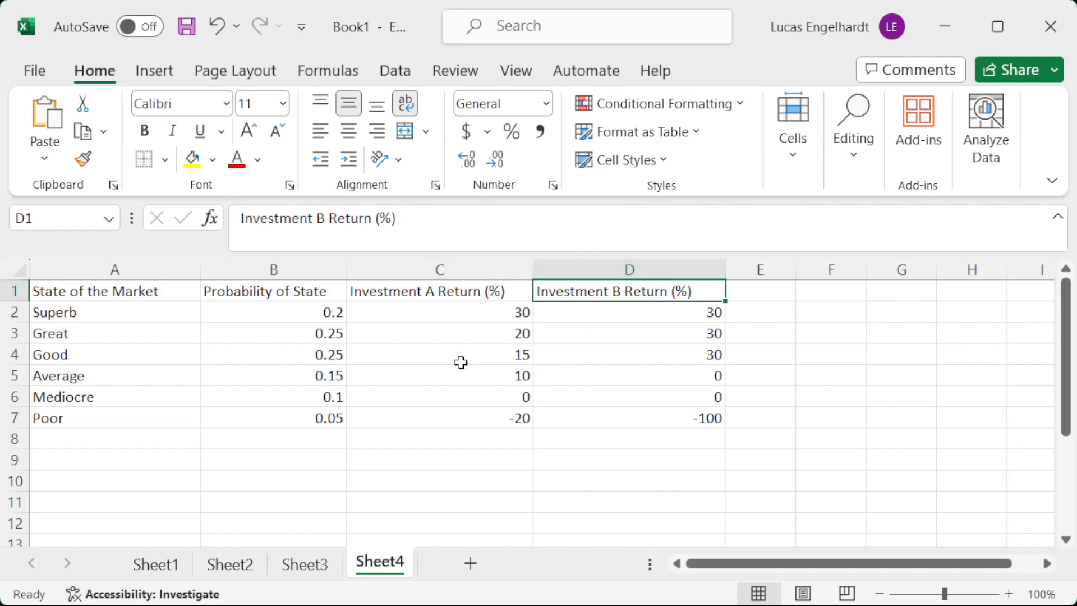
drag(438, 312, 466, 417)
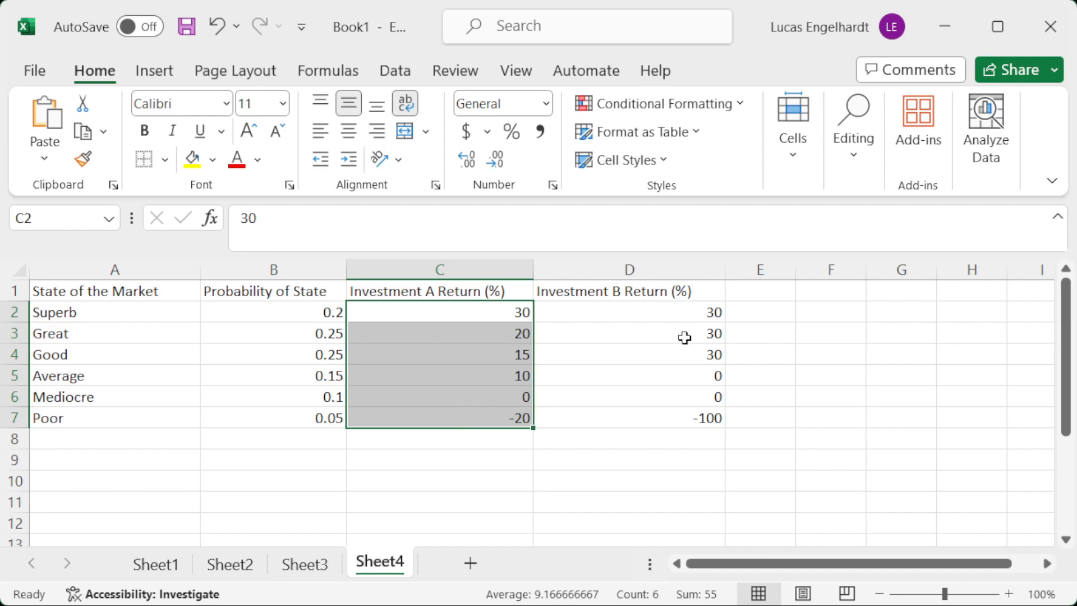
drag(634, 313, 665, 430)
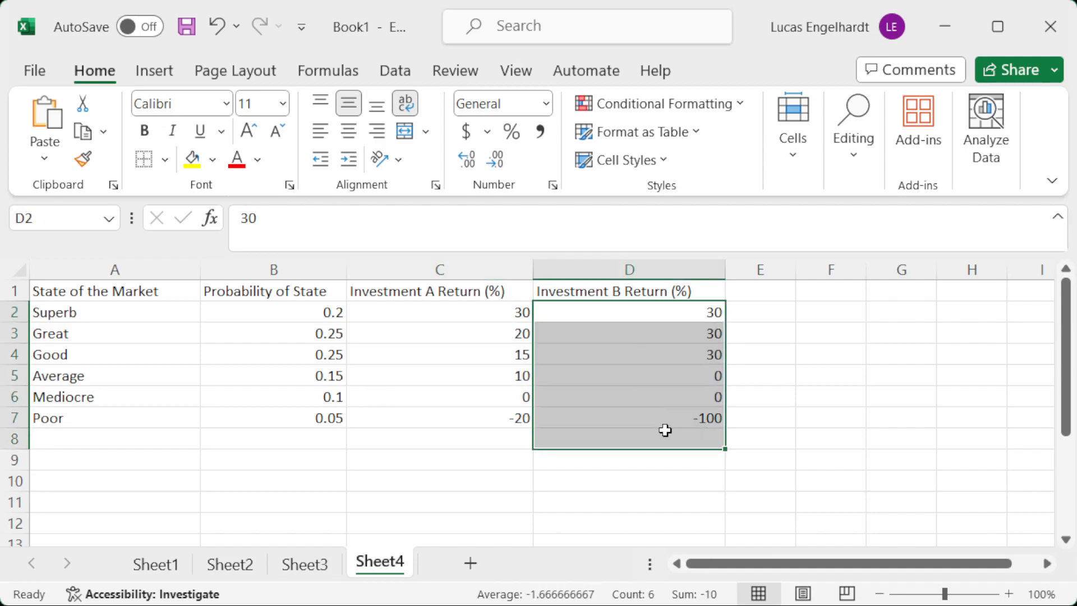
drag(685, 312, 695, 351)
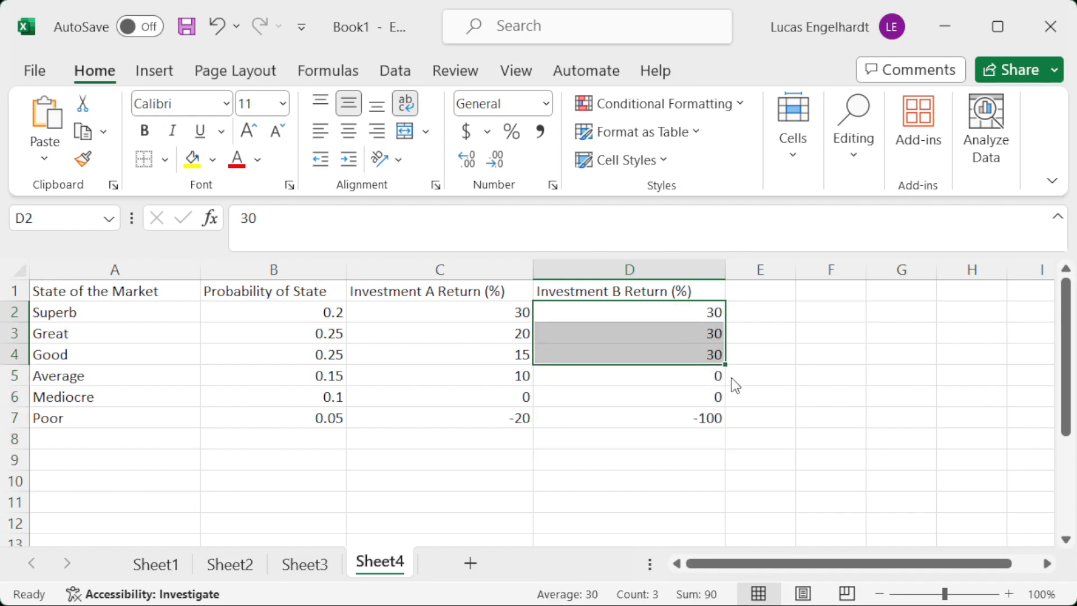
drag(687, 374, 685, 398)
click(678, 419)
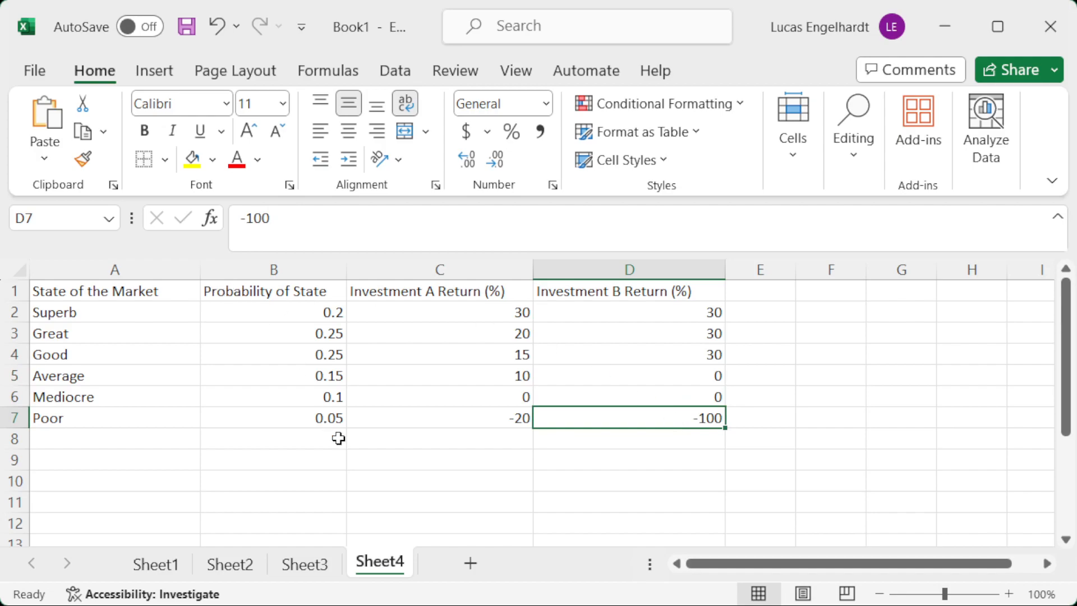
click(321, 422)
click(688, 416)
Enter the header Investment A in E1, widening column E and autofitting row 1 so it fits on one line.
click(745, 291)
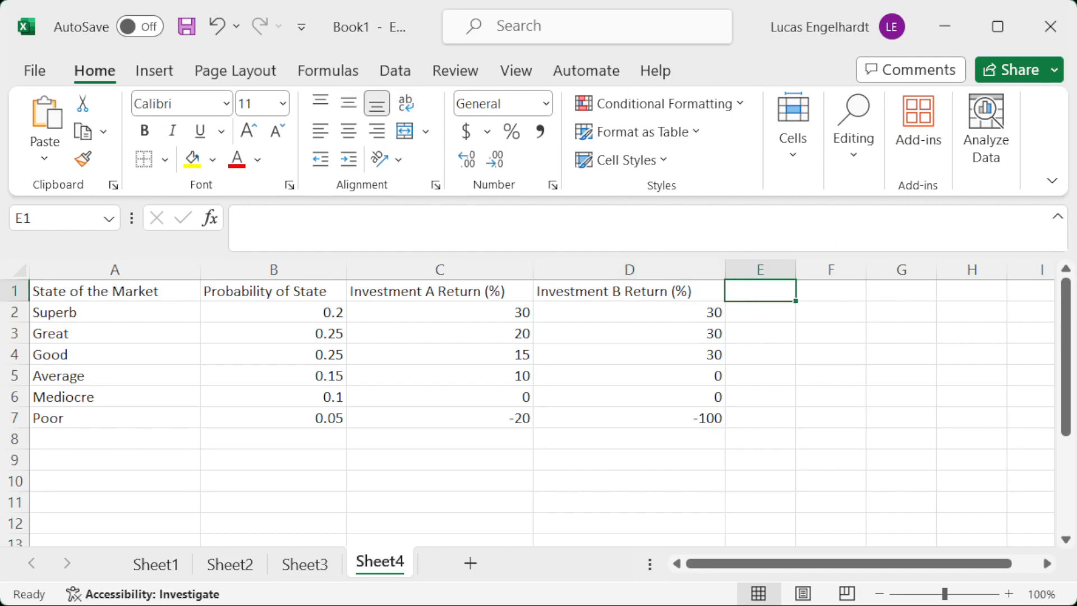
text(Investment A)
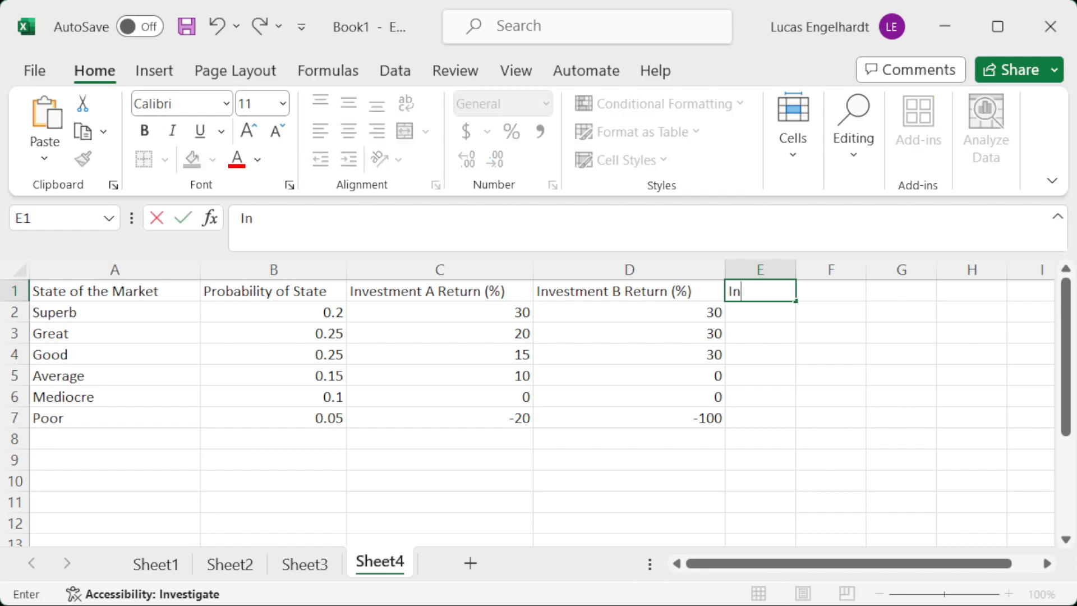
key(Return)
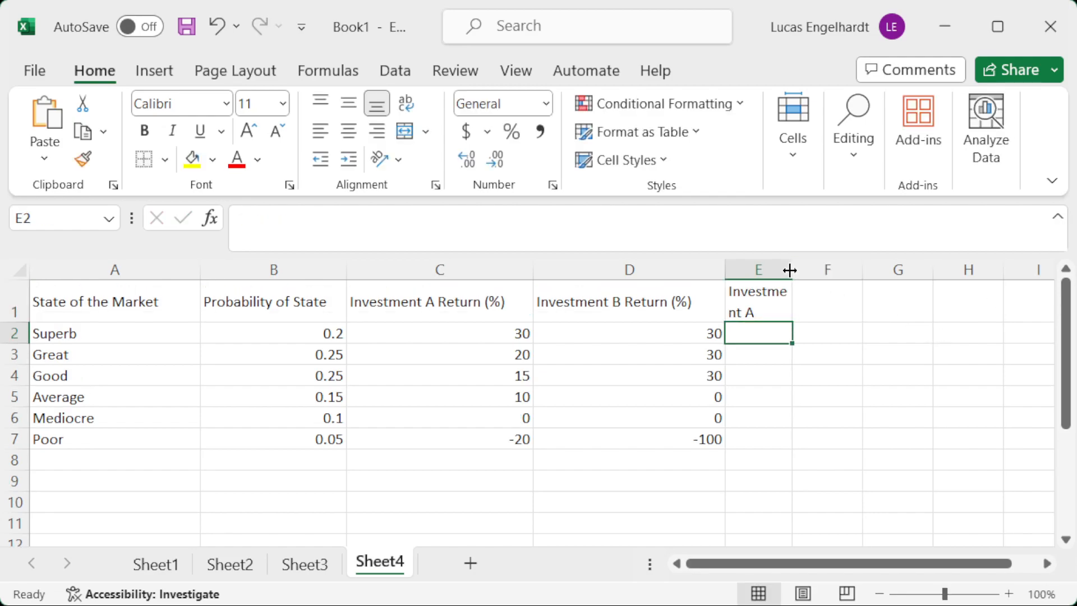
drag(796, 272, 835, 264)
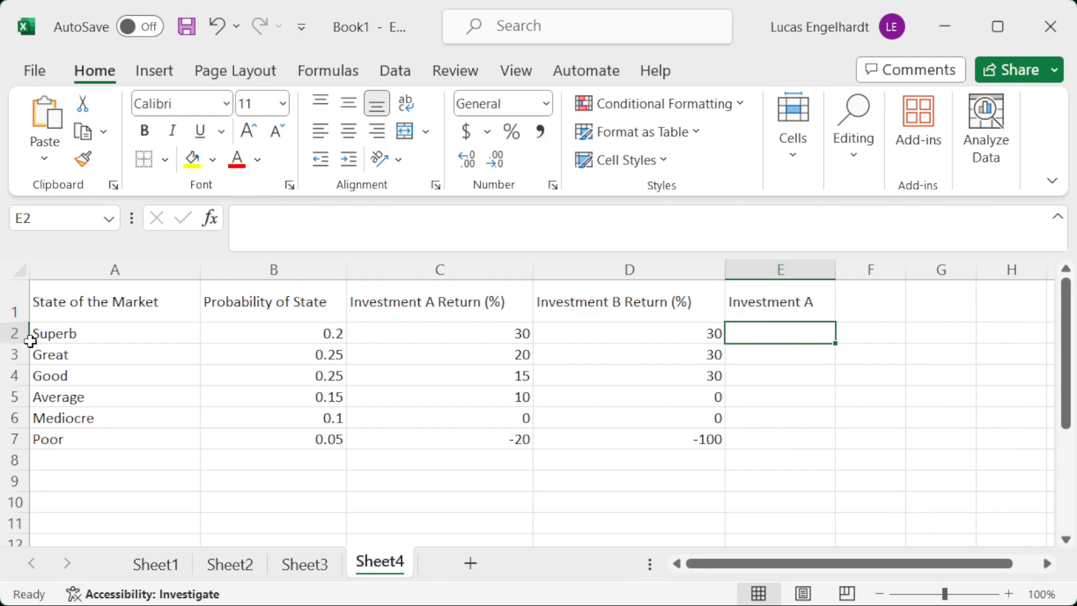
double_click(17, 322)
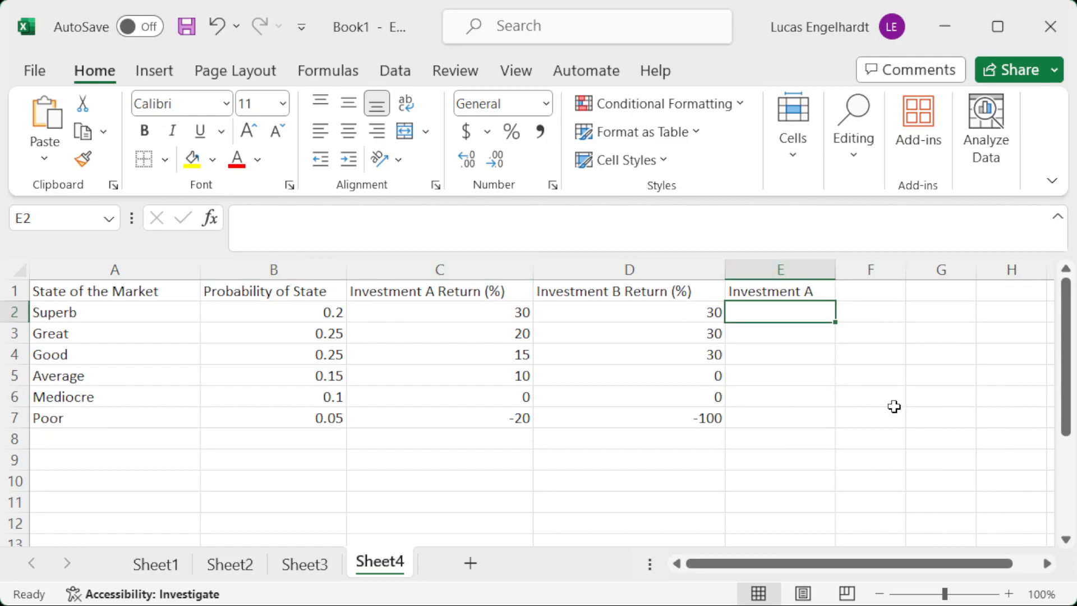
Extend the E1 header to Investment A (p*R), then widen column E and autofit row 1 to keep it on one line.
click(773, 289)
click(367, 220)
text((p*R))
key(Return)
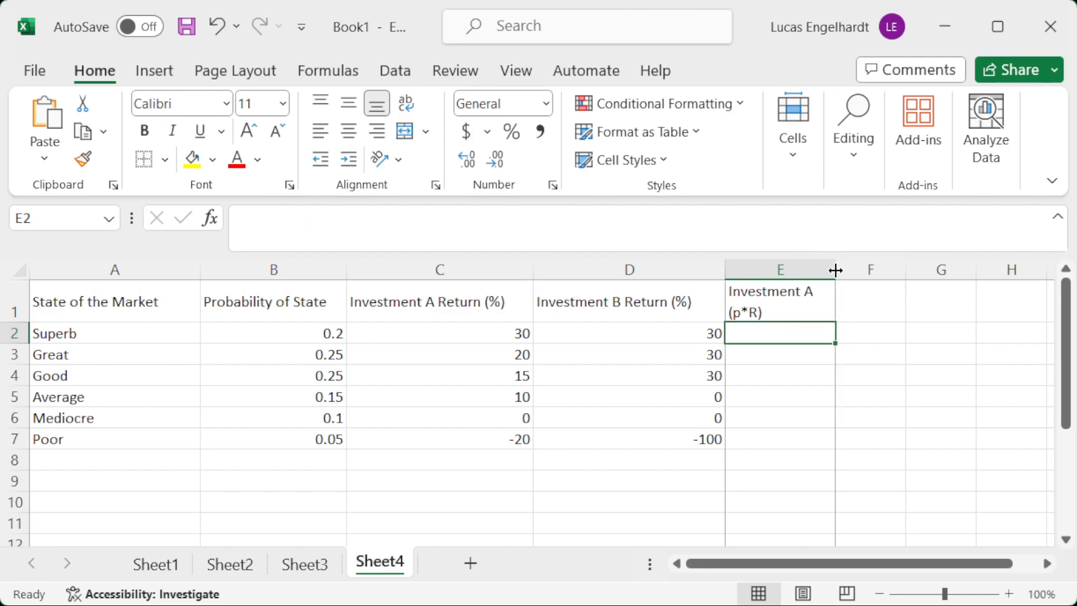
drag(835, 271, 882, 271)
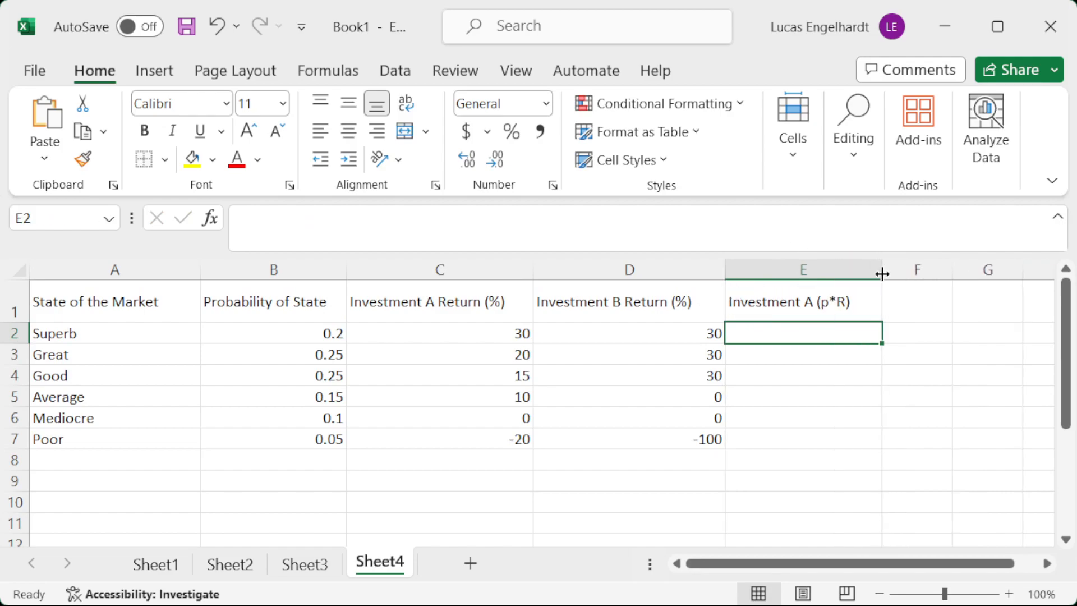
double_click(18, 320)
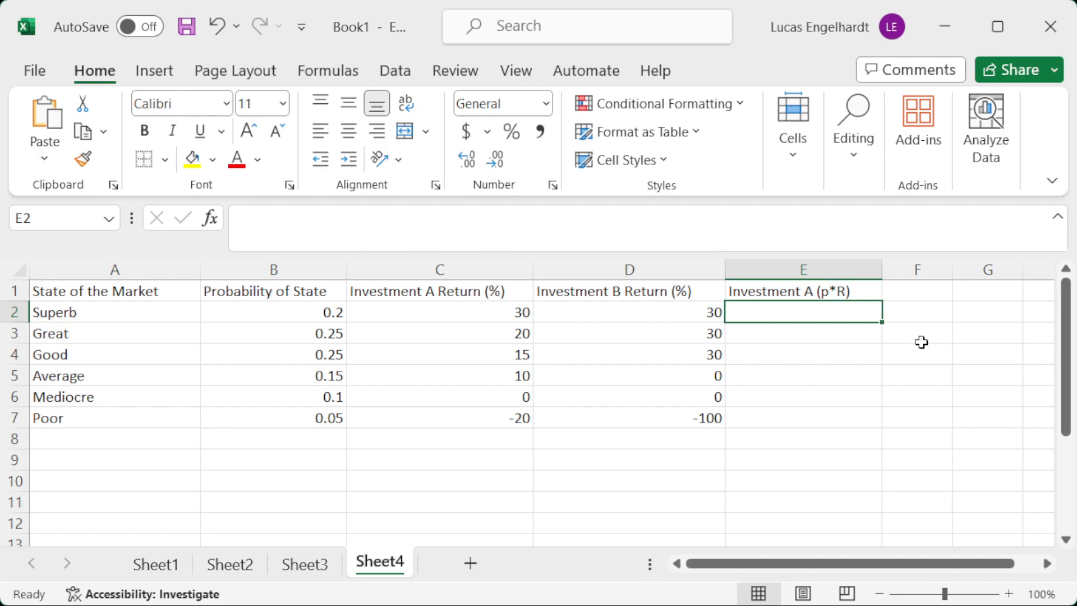
Copy the E1 header to F1, change it to Investment B (p*R), and widen column F to fit.
key(Up)
key(ctrl+c)
key(Right)
key(ctrl+v)
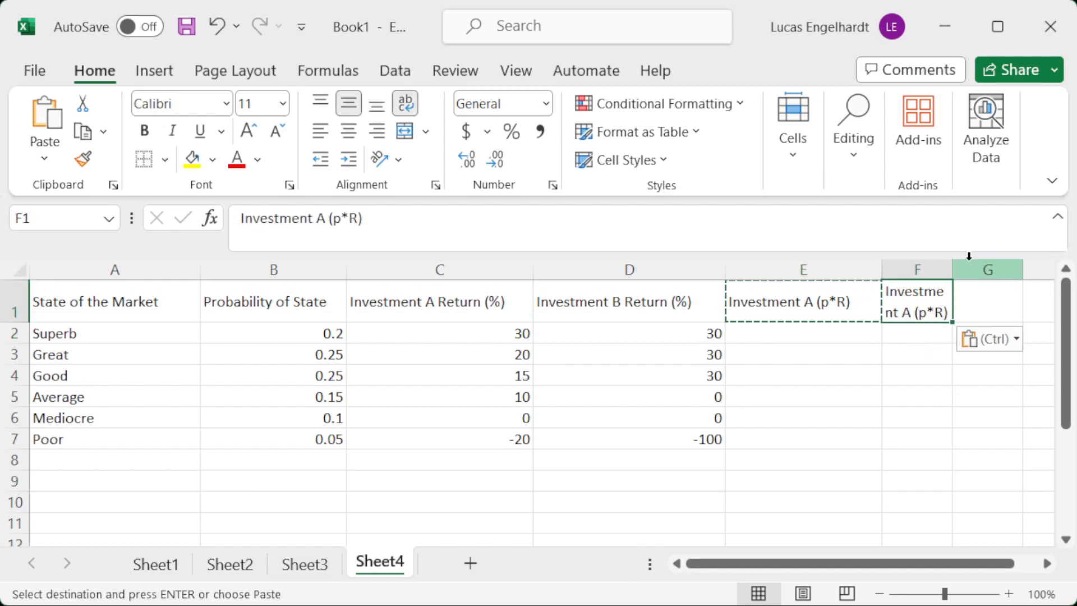
drag(952, 269, 1020, 270)
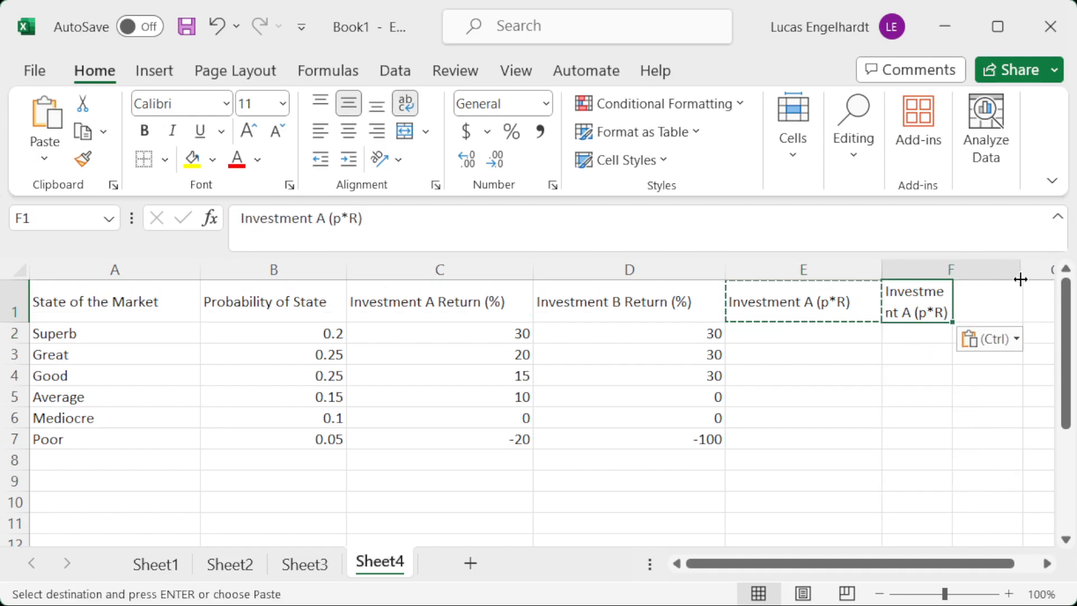
click(326, 218)
key(BackSpace)
text(B)
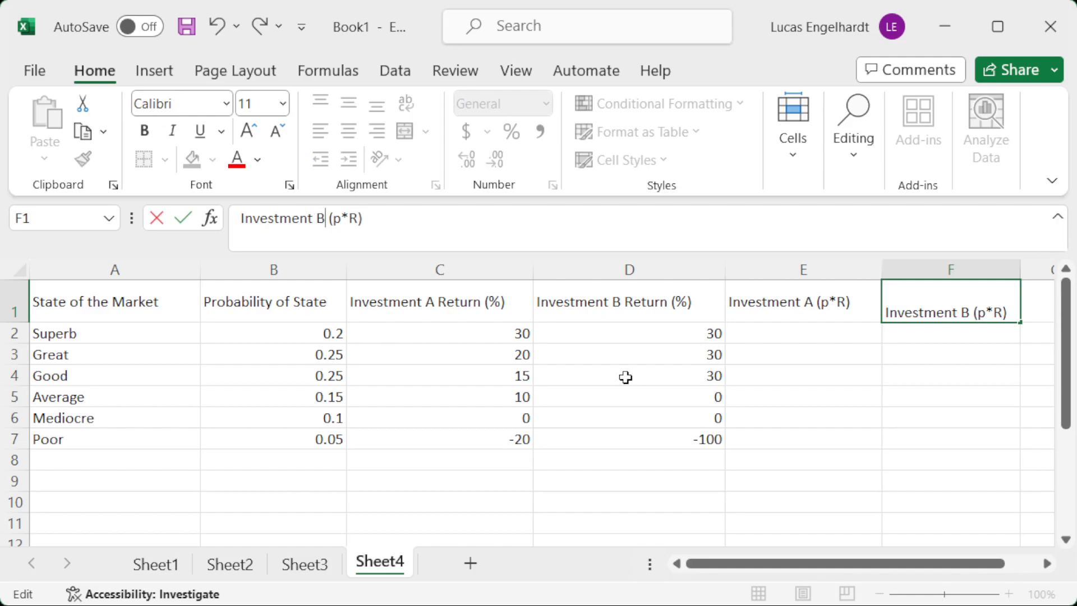
key(Return)
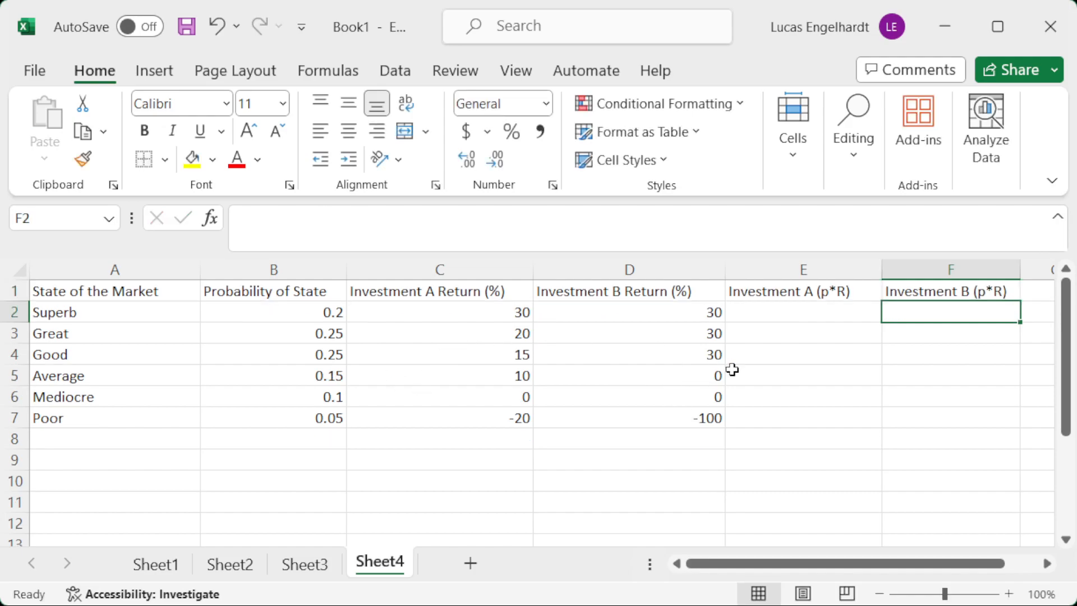
Enter =B2*C2 in E2 to multiply the Superb state's probability by Investment A's return.
click(832, 311)
text(=)
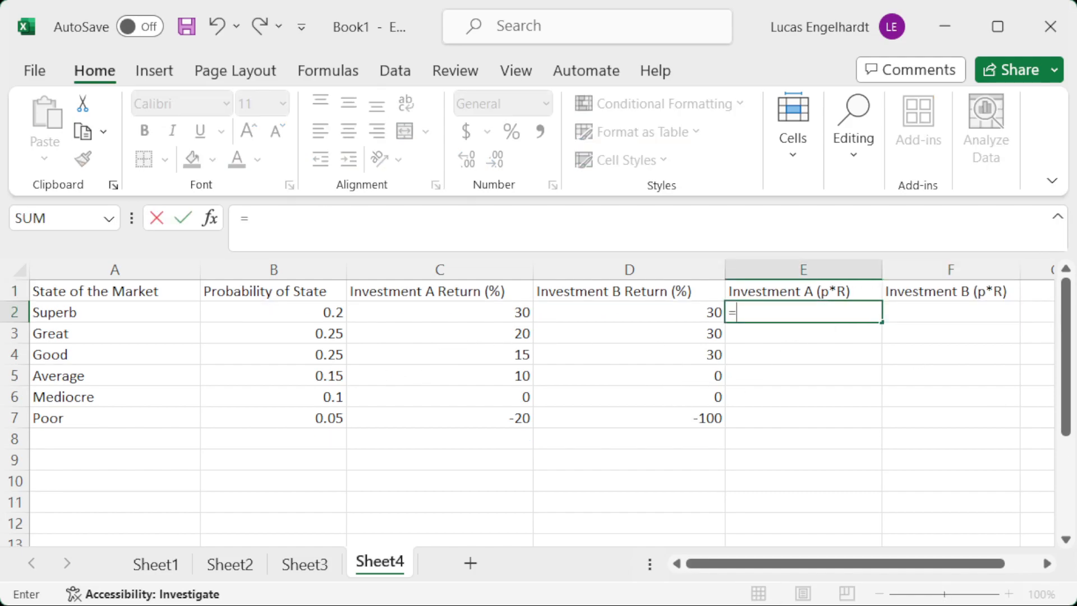
key(Left)
key(Left)
key(Left)
key(Left)
key(Right)
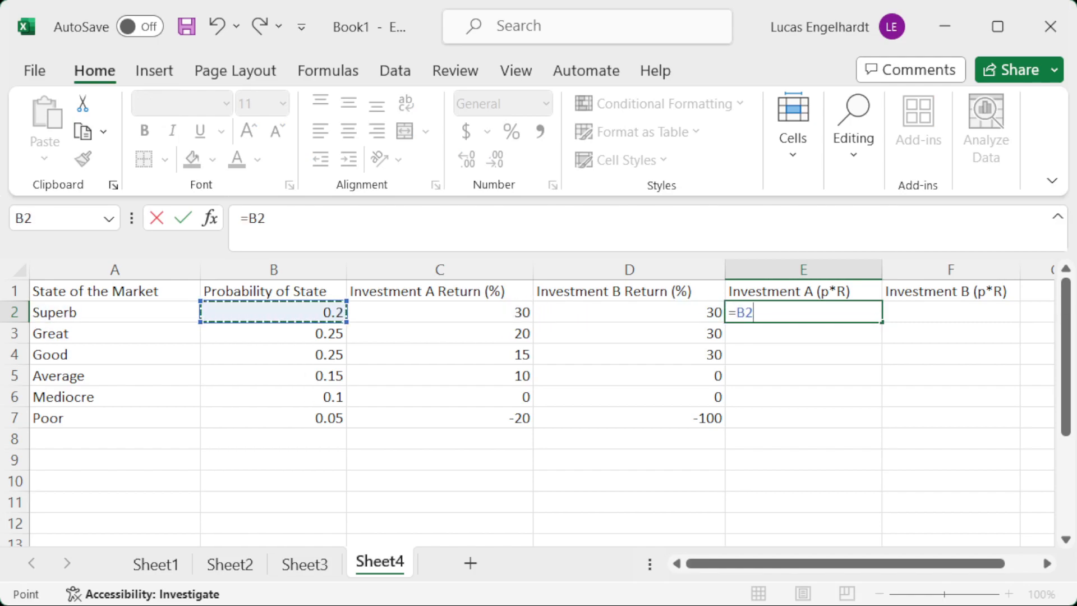
text(*)
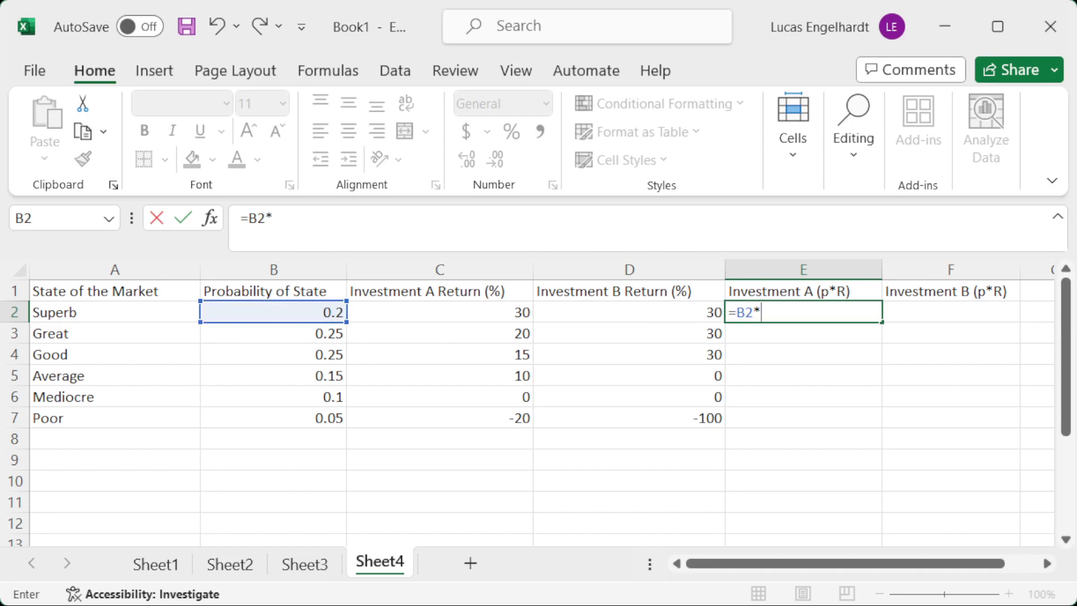
click(439, 313)
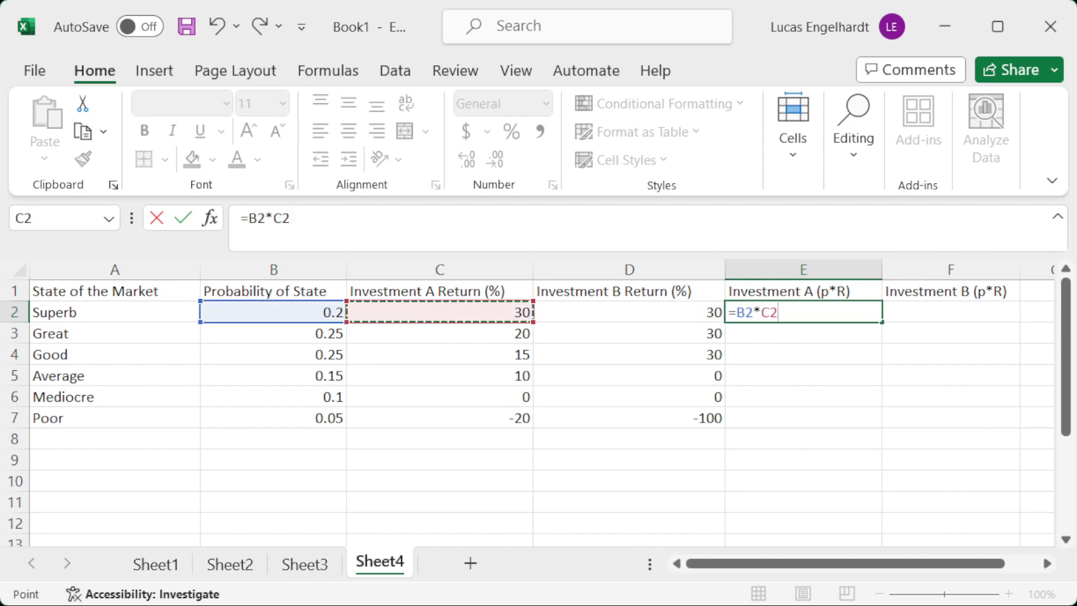
key(Return)
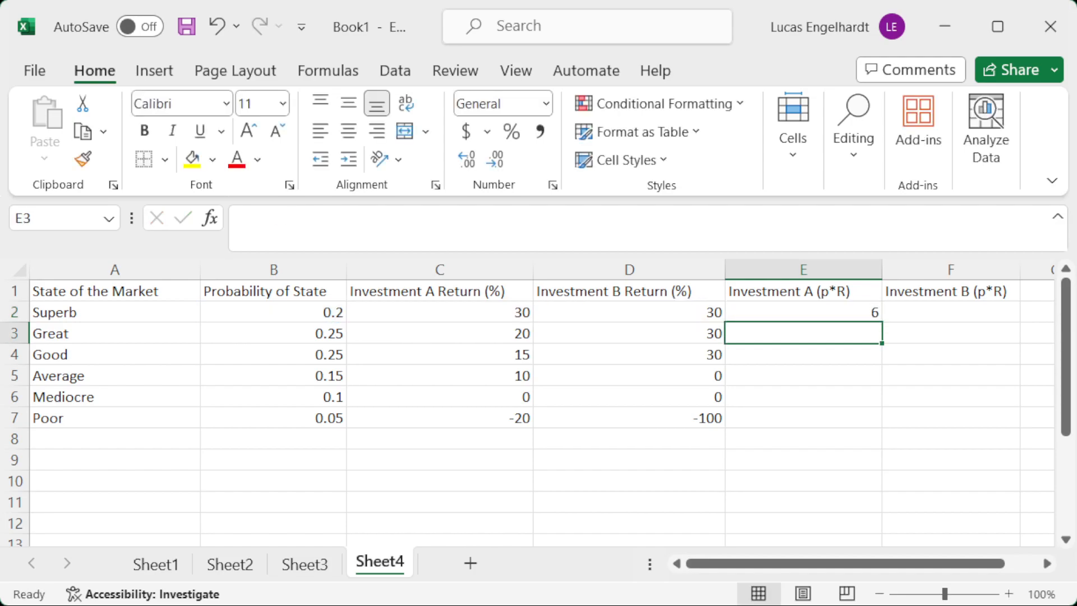
Fill the E2 formula down through E7 for the remaining market states.
click(802, 313)
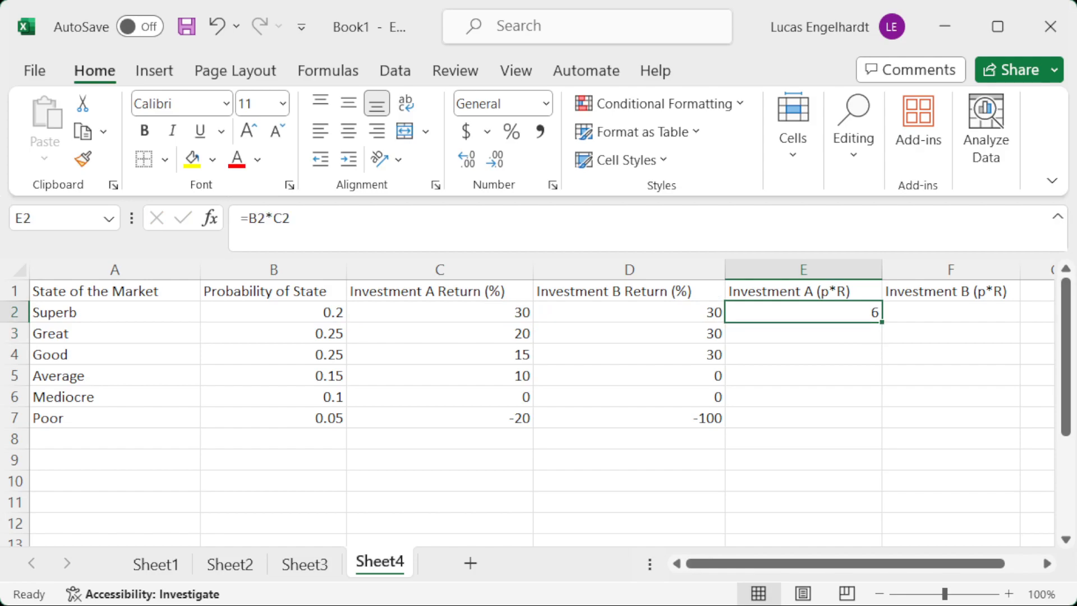
drag(882, 322, 906, 423)
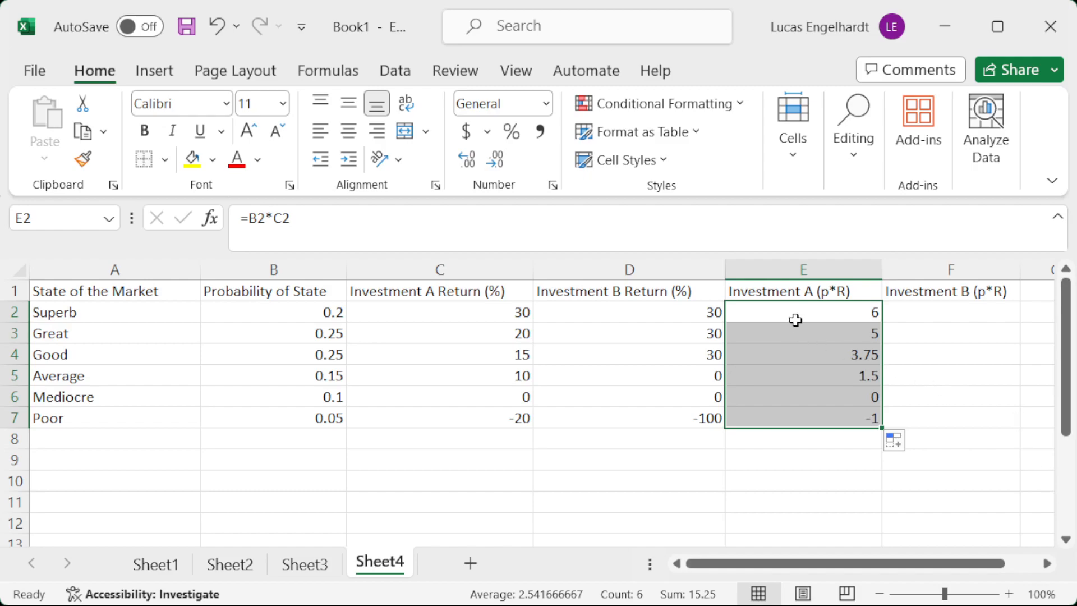
drag(800, 305, 827, 417)
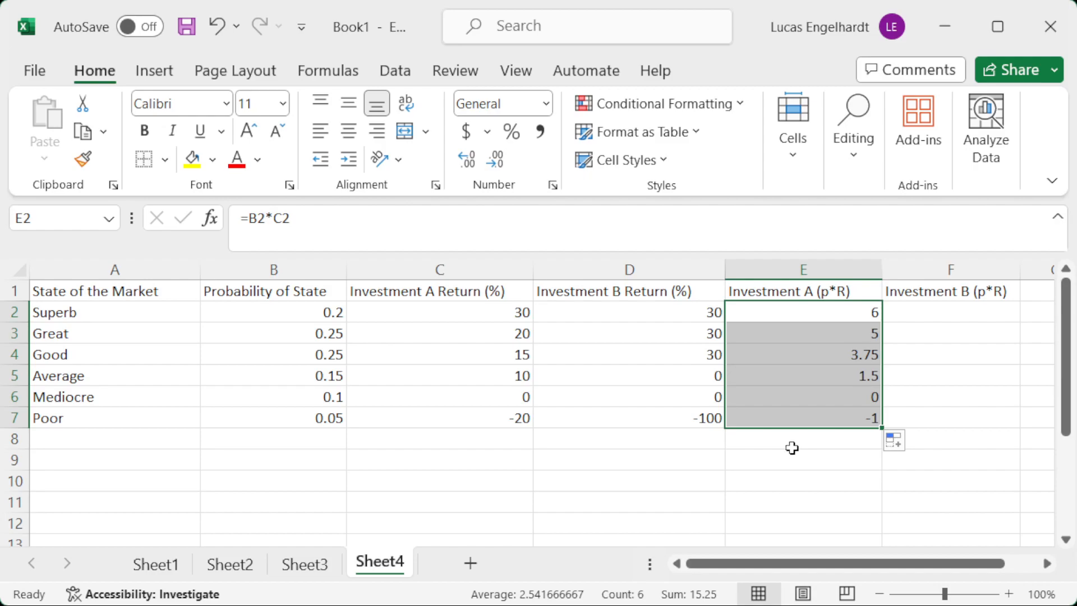
Total the Investment A probability-weighted returns in E8 with =SUM(E2:E7).
click(752, 442)
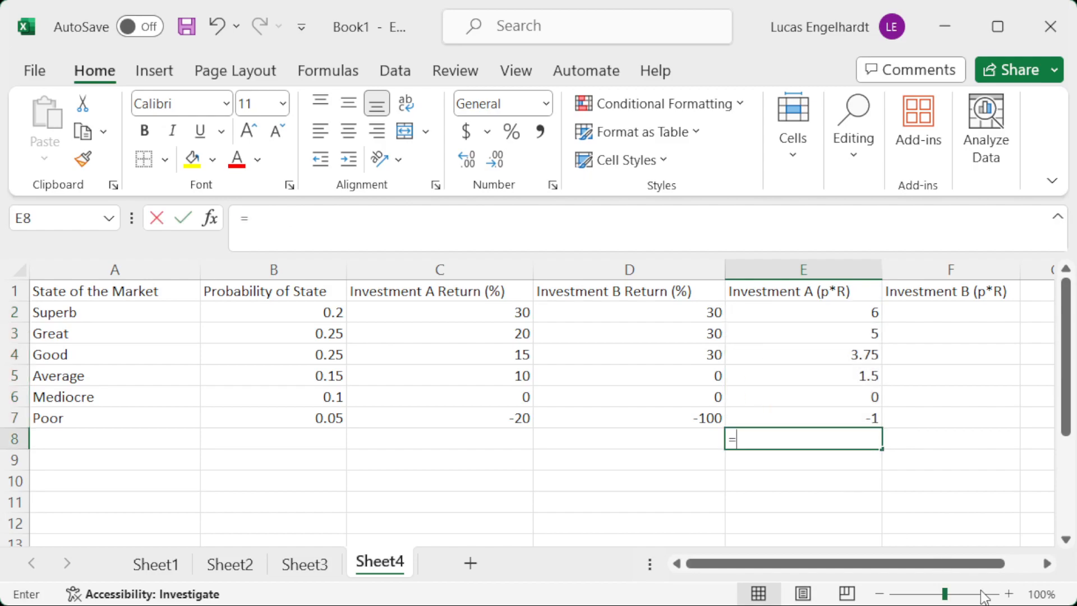
text(=sum()
key(Up)
key(Up)
key(Up)
key(Up)
key(Up)
key(Up)
key(shift+Down)
key(shift+Down)
key(shift+Down)
key(shift+Down)
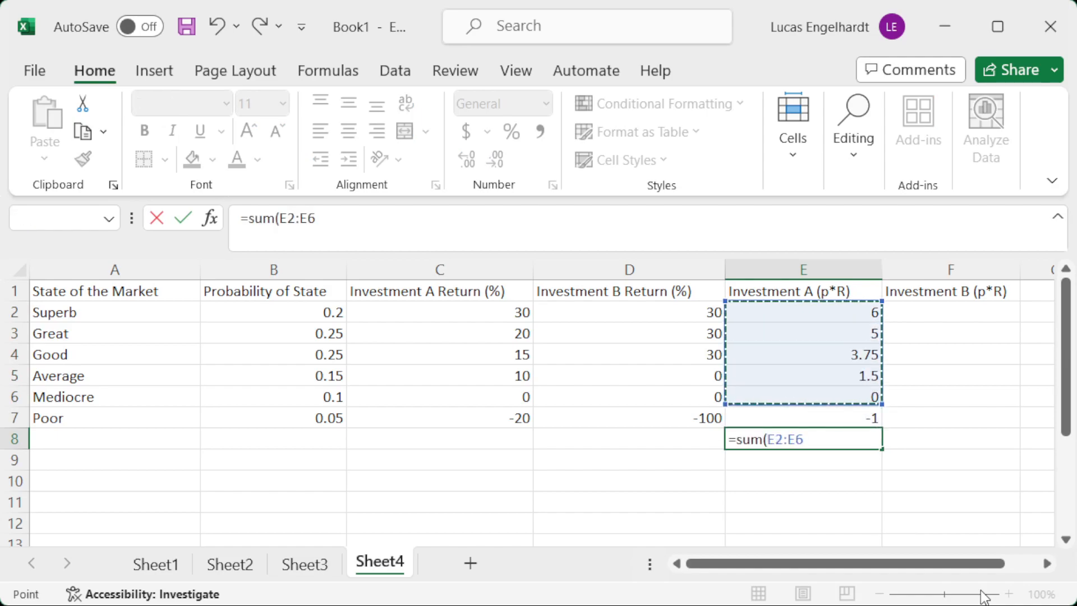
key(shift+Down)
text())
key(Return)
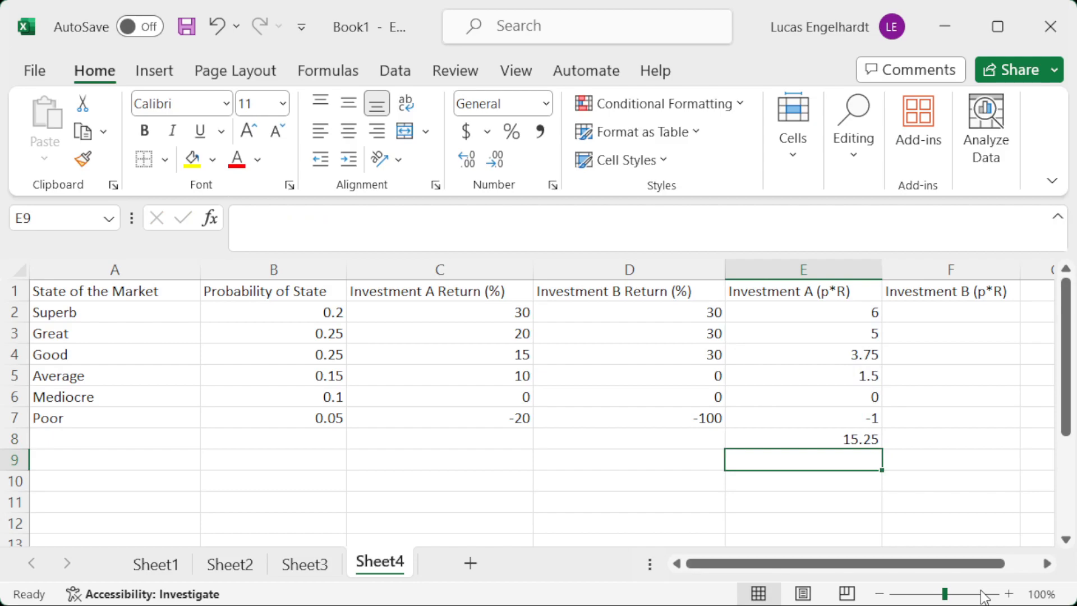
Enter the label EV in D8 beside the Investment A total.
key(Up)
key(Left)
text(EV)
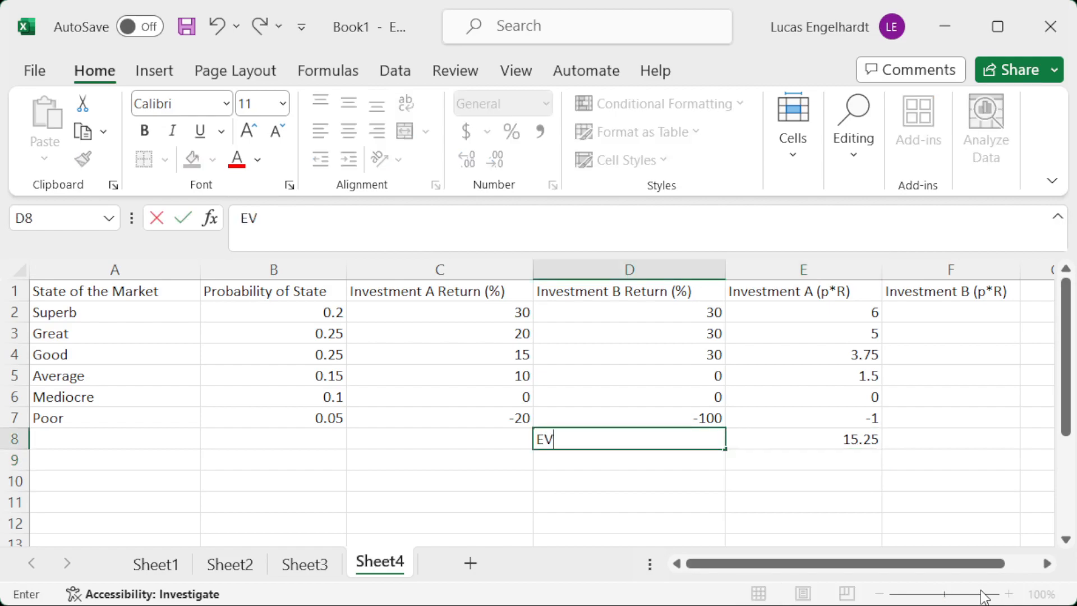
key(Tab)
key(Up)
key(Down)
key(Down)
text(I)
key(BackSpace)
Right-align the EV label in D8.
key(Left)
key(Up)
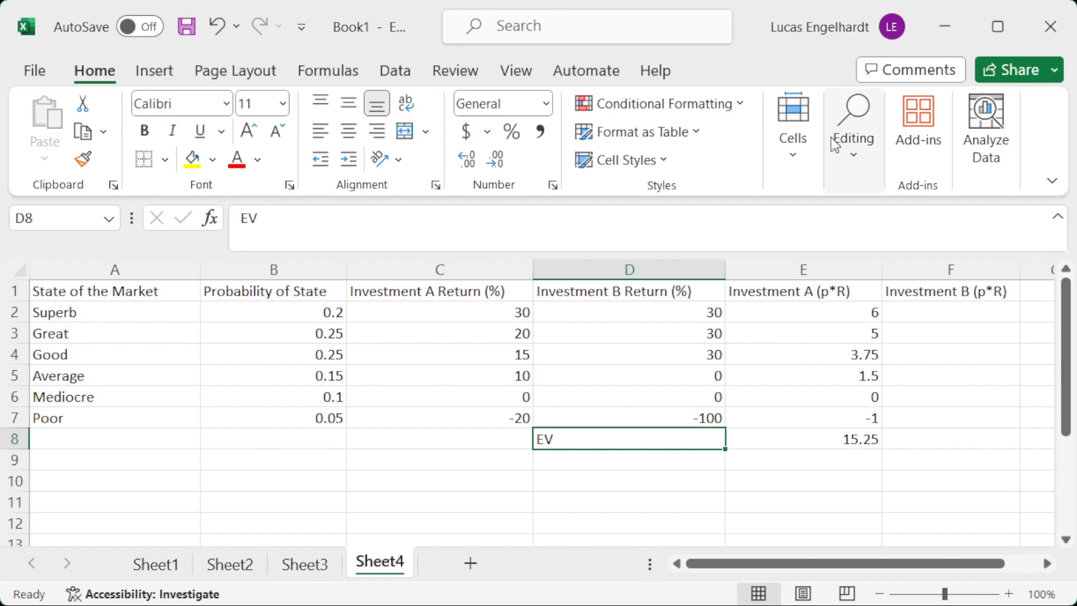
click(387, 132)
key(Right)
key(Left)
key(Right)
key(Right)
key(Left)
key(Left)
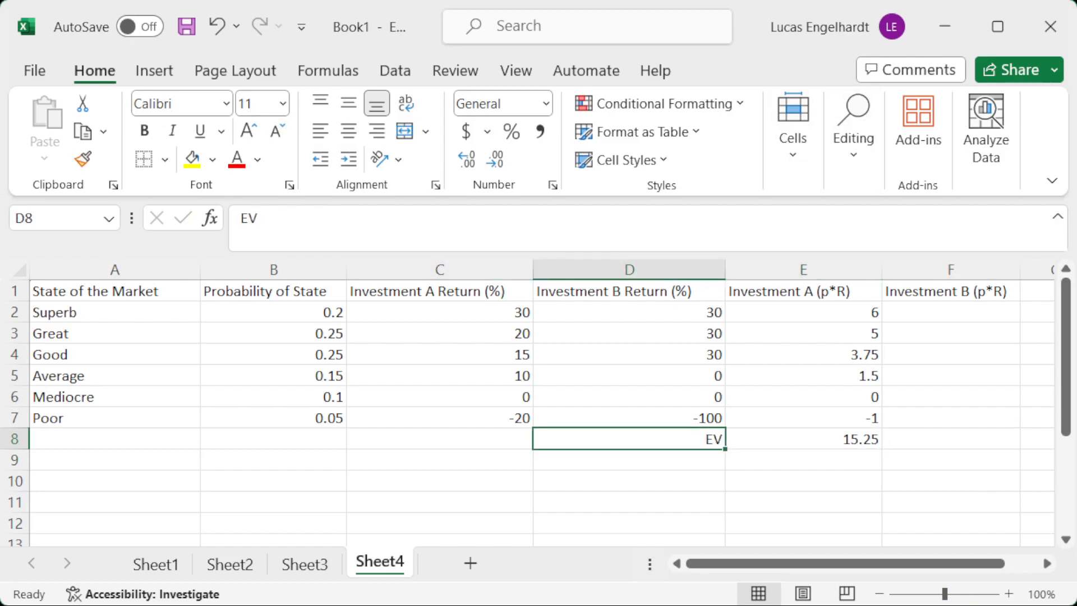
Enter =B2*D2 in F2 for Investment B's probability-weighted return and fill it down through F7.
key(Right)
key(Right)
key(Up)
key(Up)
key(Up)
key(Up)
key(Up)
key(Up)
text(=)
key(Left)
key(Left)
key(Left)
key(Left)
key(Left)
key(Right)
text(*)
key(Left)
key(Left)
key(Return)
key(Up)
drag(1019, 326, 1007, 421)
Fill the E8 sum formula across to F8 to total the Investment B column, and select F8.
click(818, 441)
drag(881, 448, 1006, 449)
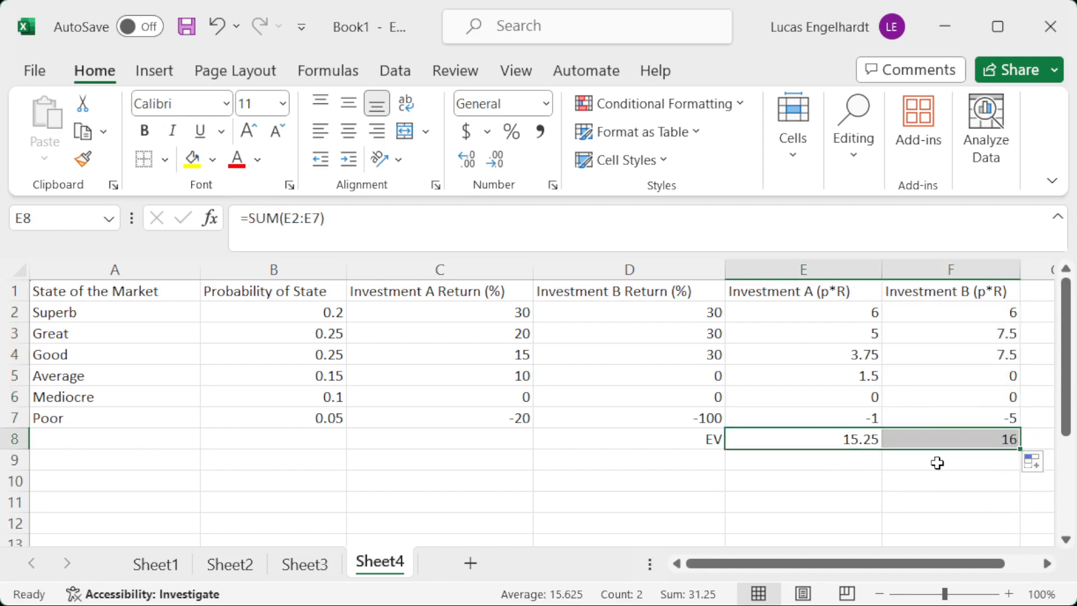
click(935, 438)
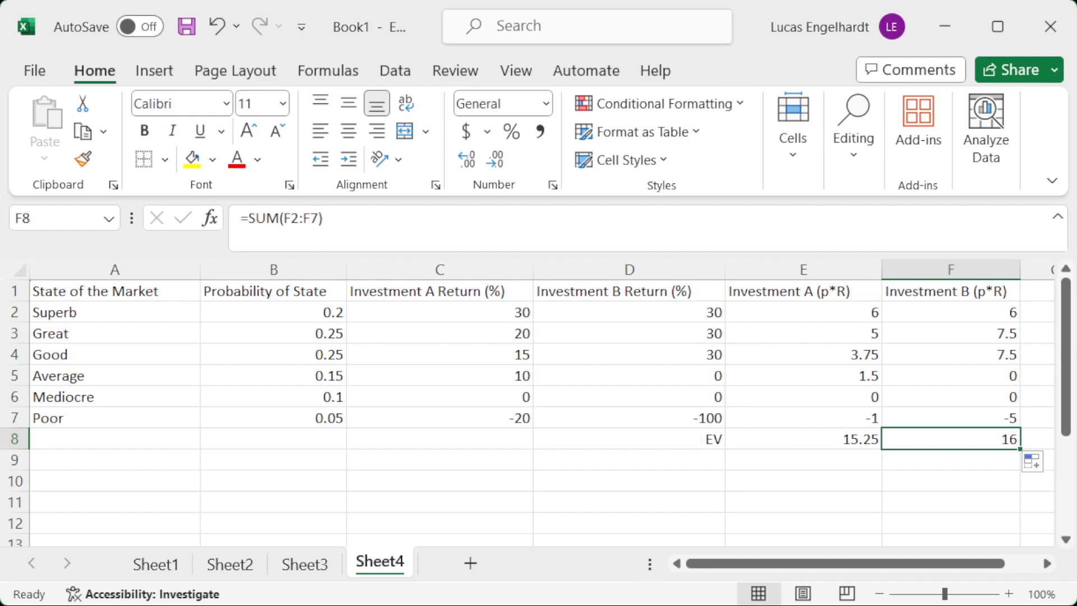
Examine the state probabilities in column B, both investments' returns in the market states, and their expected values in E8 and F8.
click(287, 314)
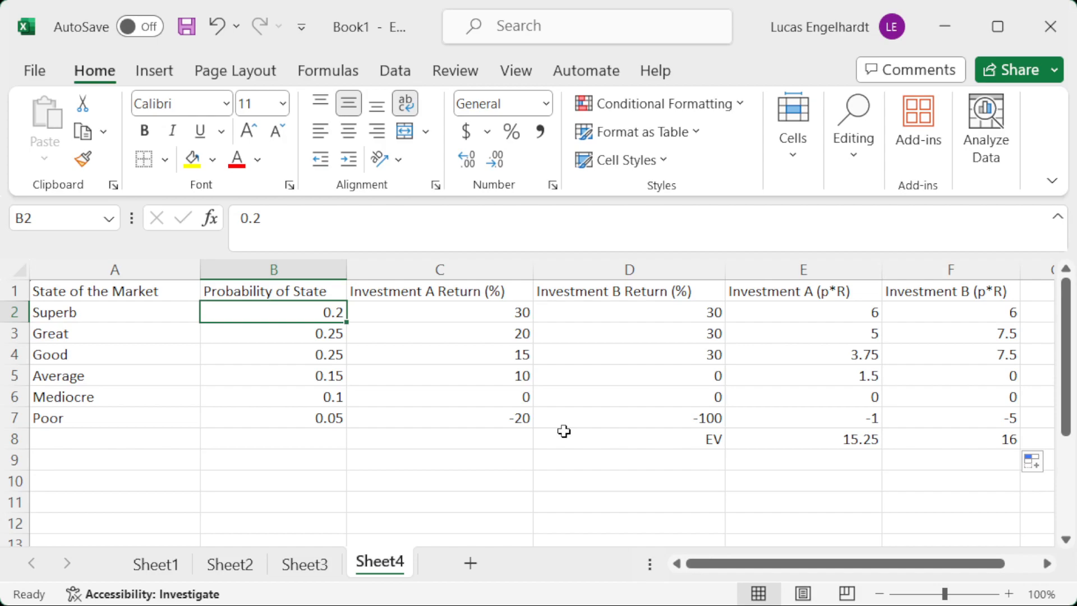
click(274, 326)
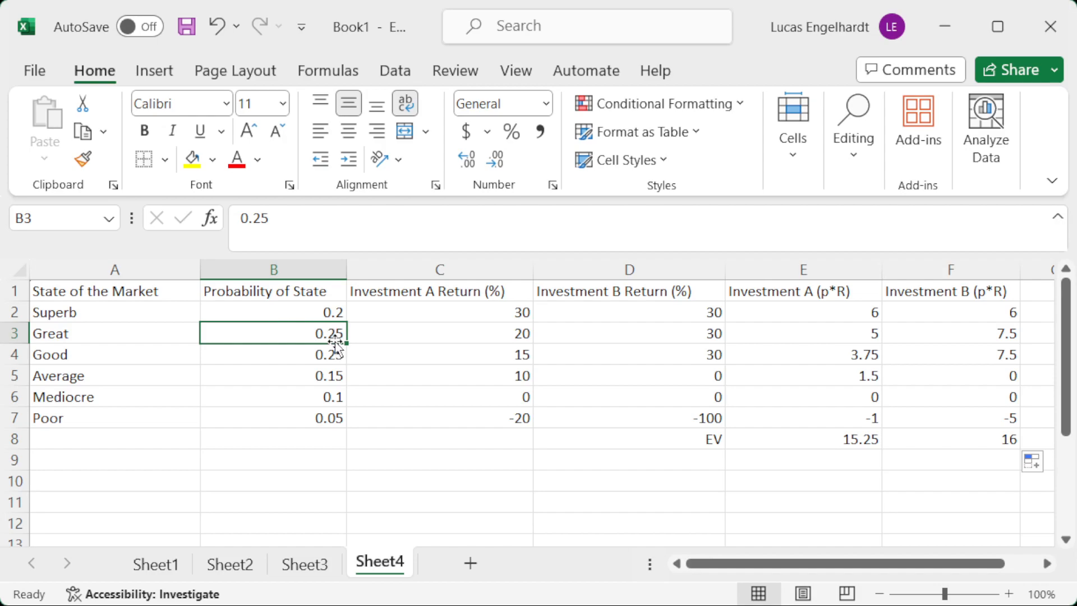
click(326, 355)
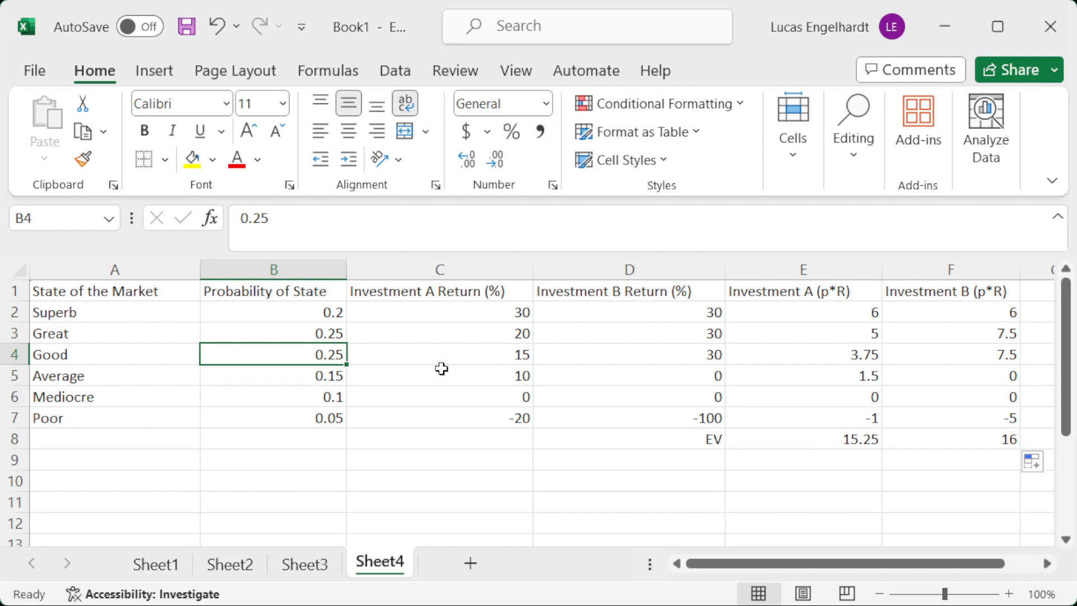
key(Right)
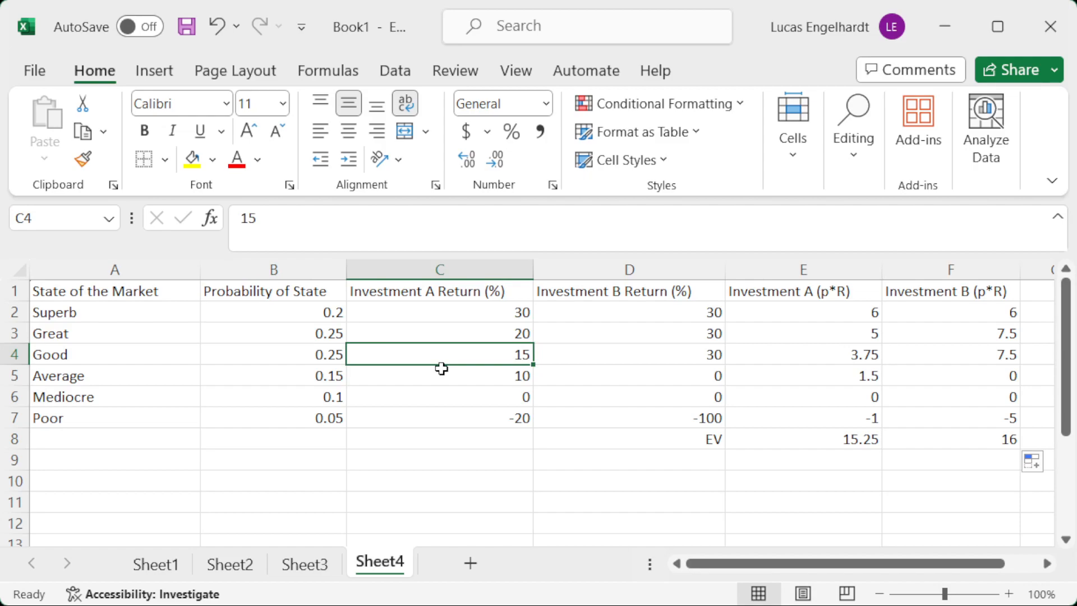
click(809, 439)
click(507, 344)
click(805, 438)
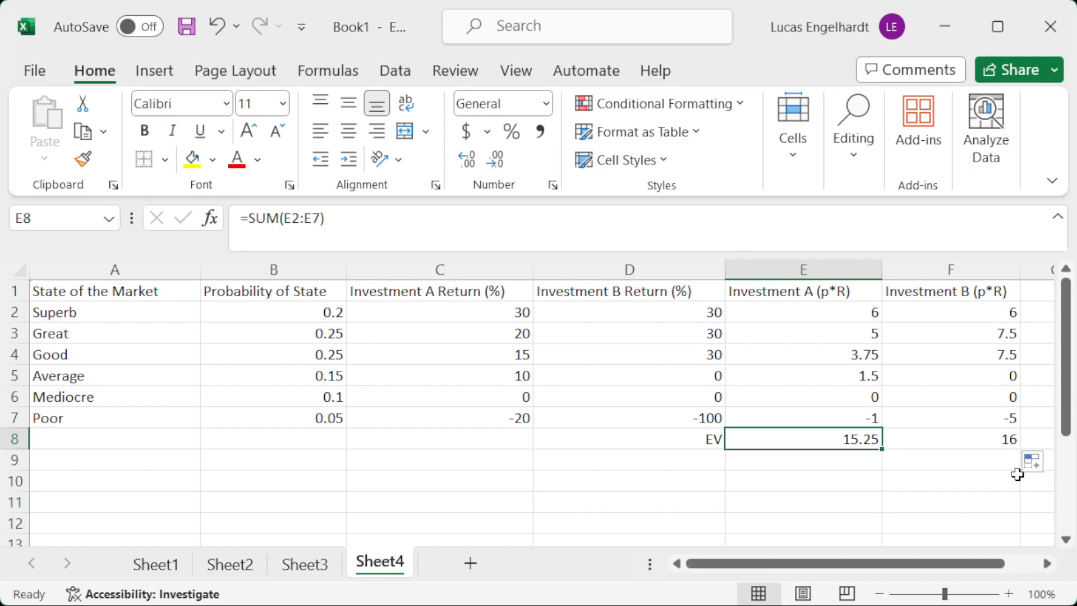
click(577, 354)
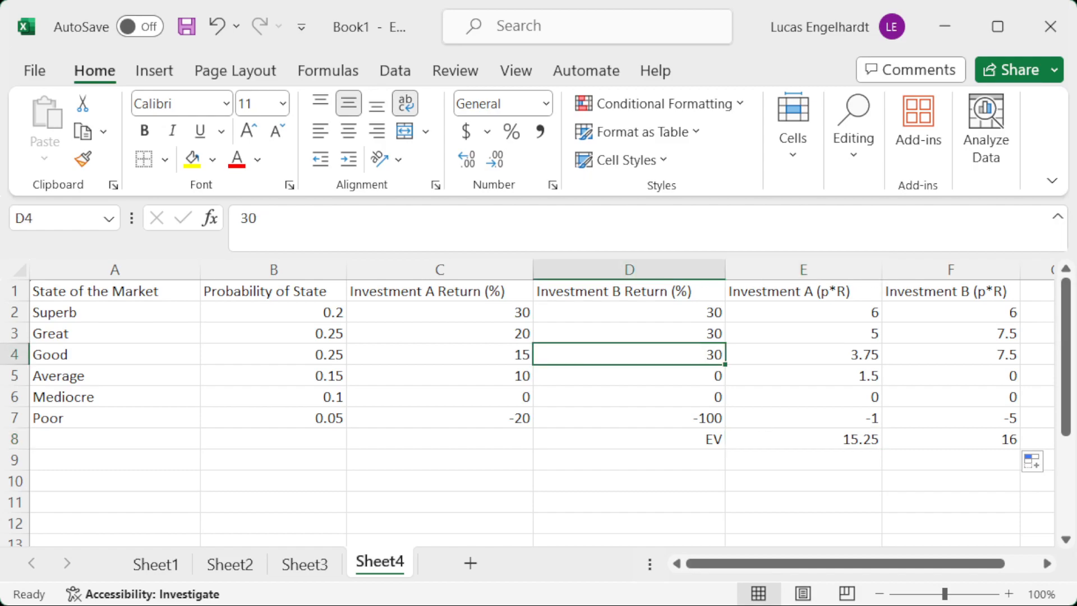
click(956, 437)
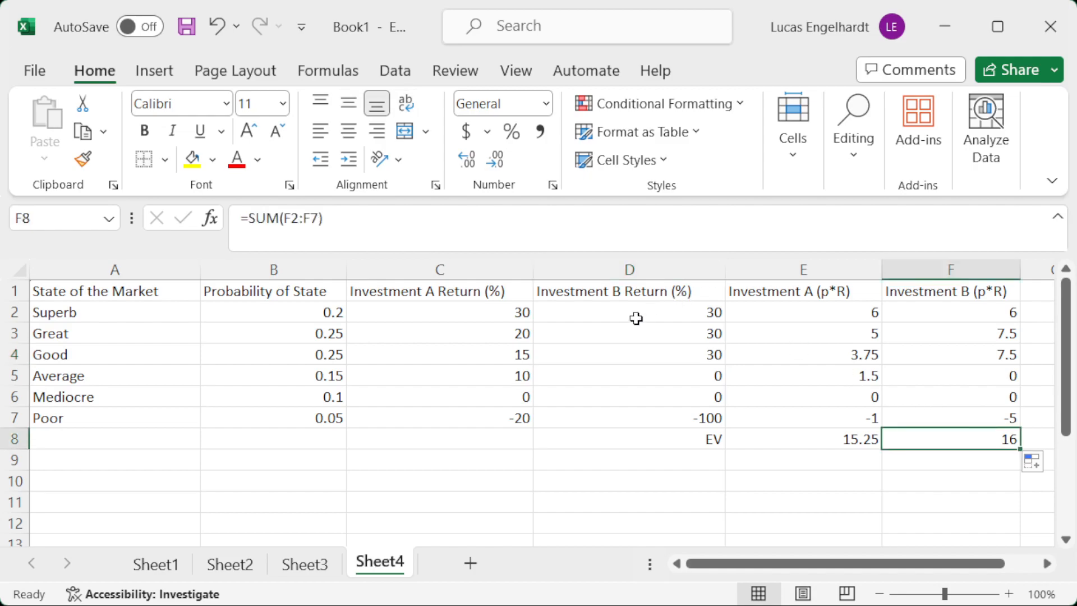
click(654, 354)
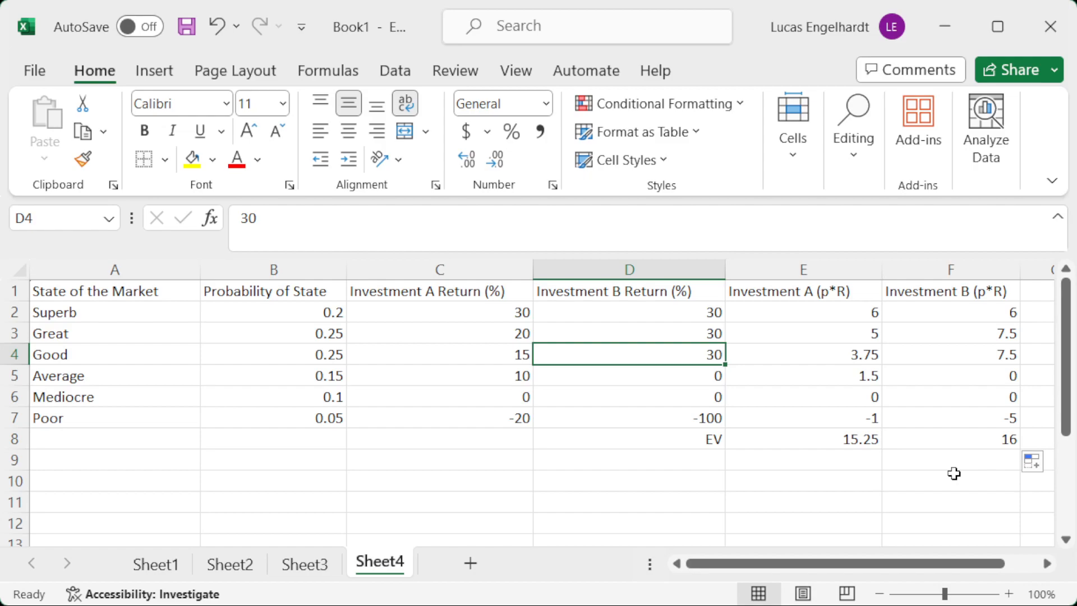
click(648, 416)
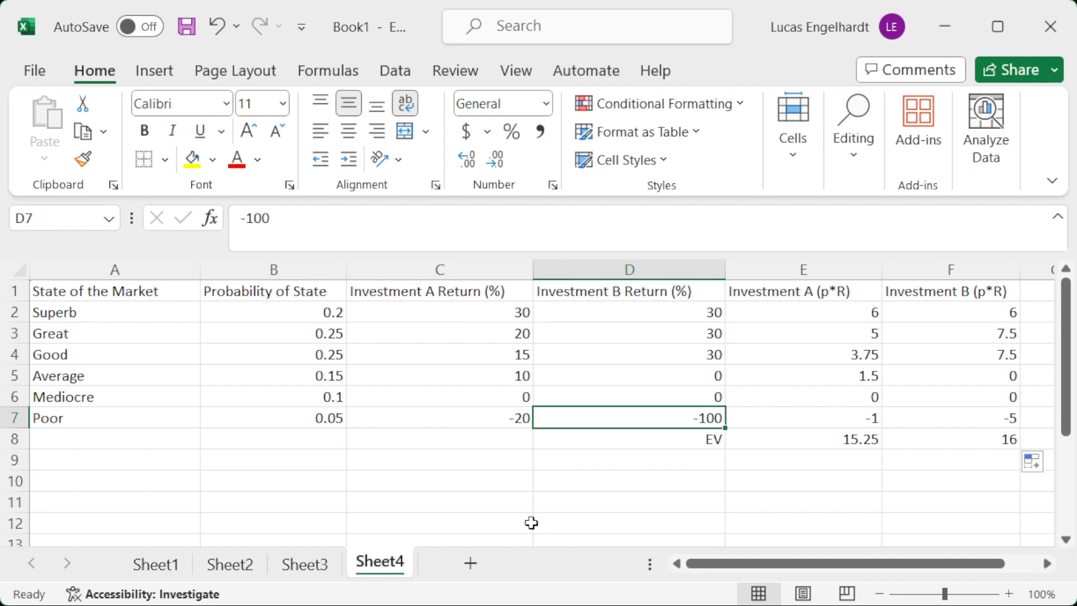
Add a new worksheet and enter Bayes' theorem in A1 as P(B|A) = P(A|B)*P(B)/P(A).
click(469, 562)
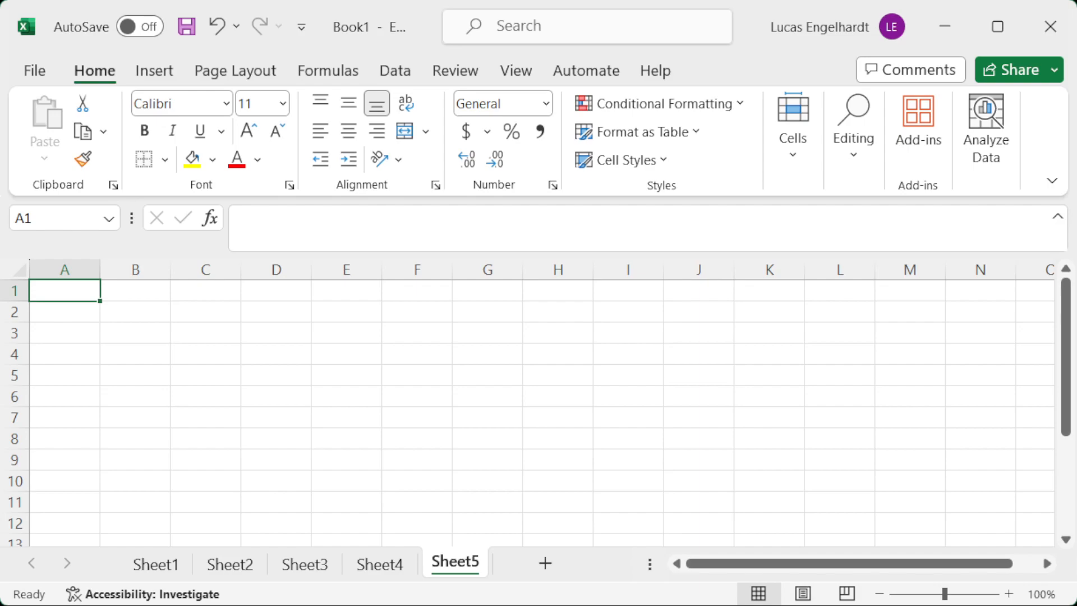
text(P(B)
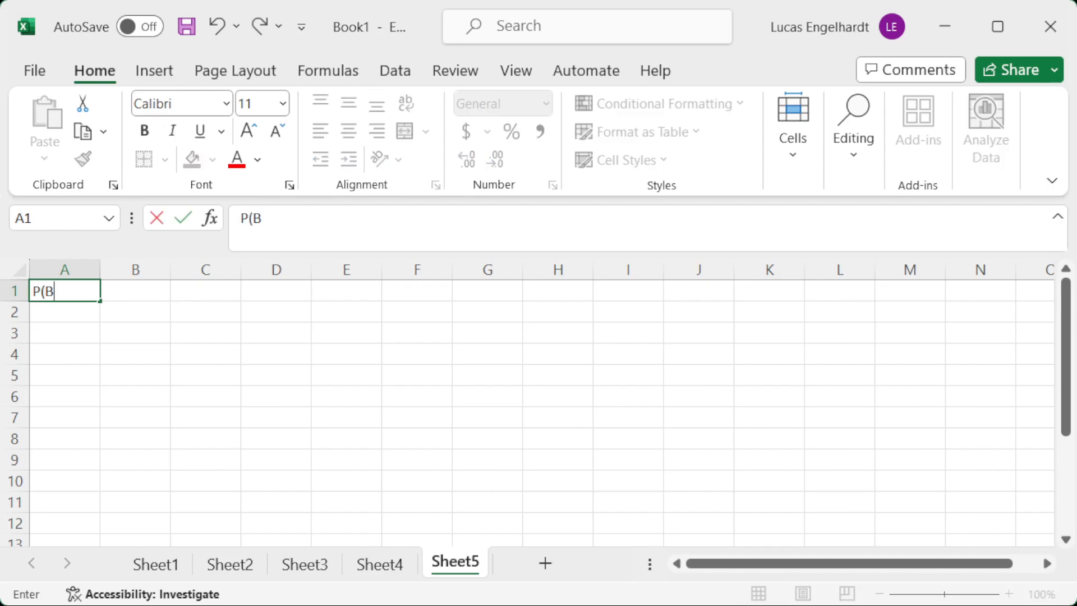
text(|A) = P(A|B)*P)
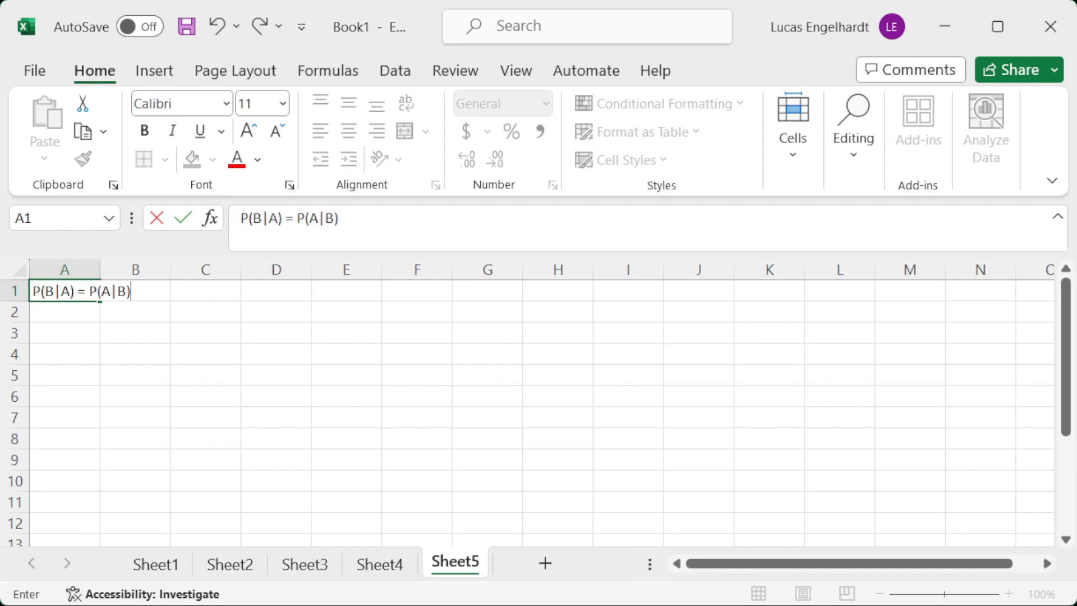
text((B)/)
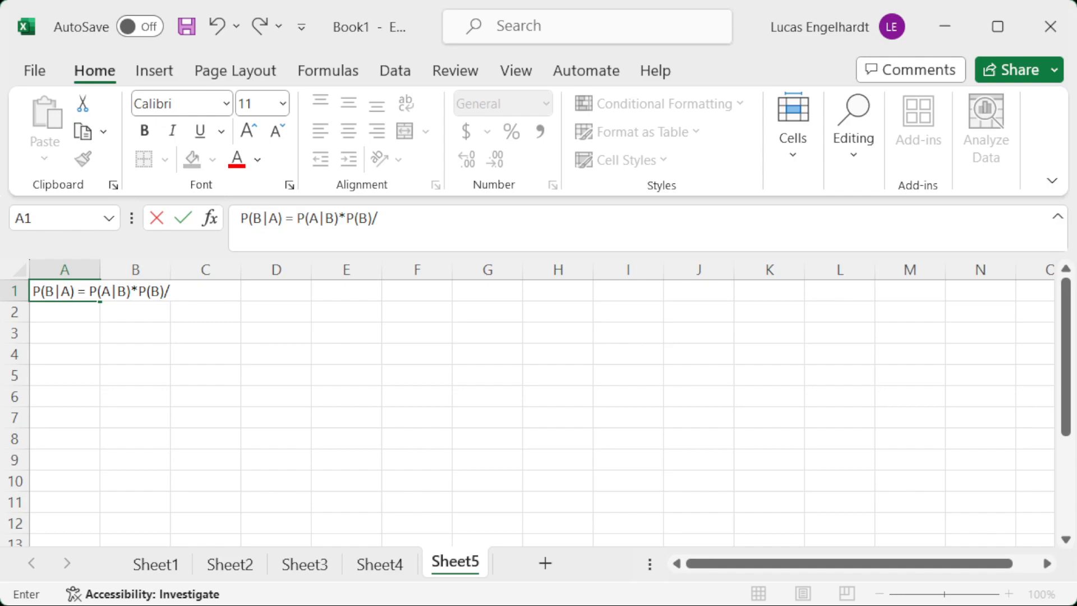
text(P(A))
key(Return)
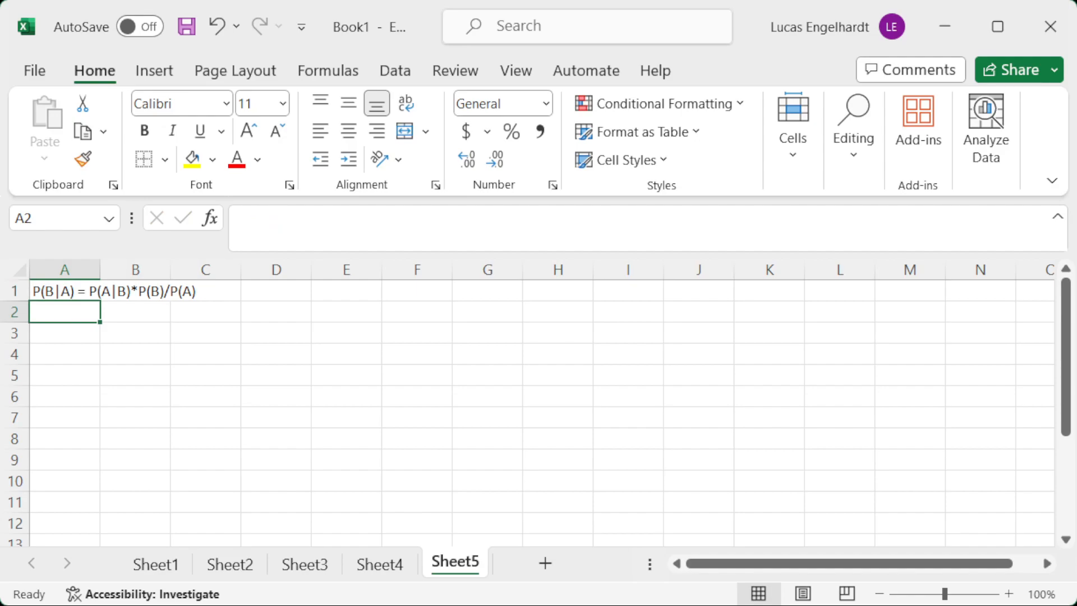
Enter the theory version of the theorem in A2 as P(Theory|Data) = P(Data|Theory)*P(Theory)/P(Data).
text(P)
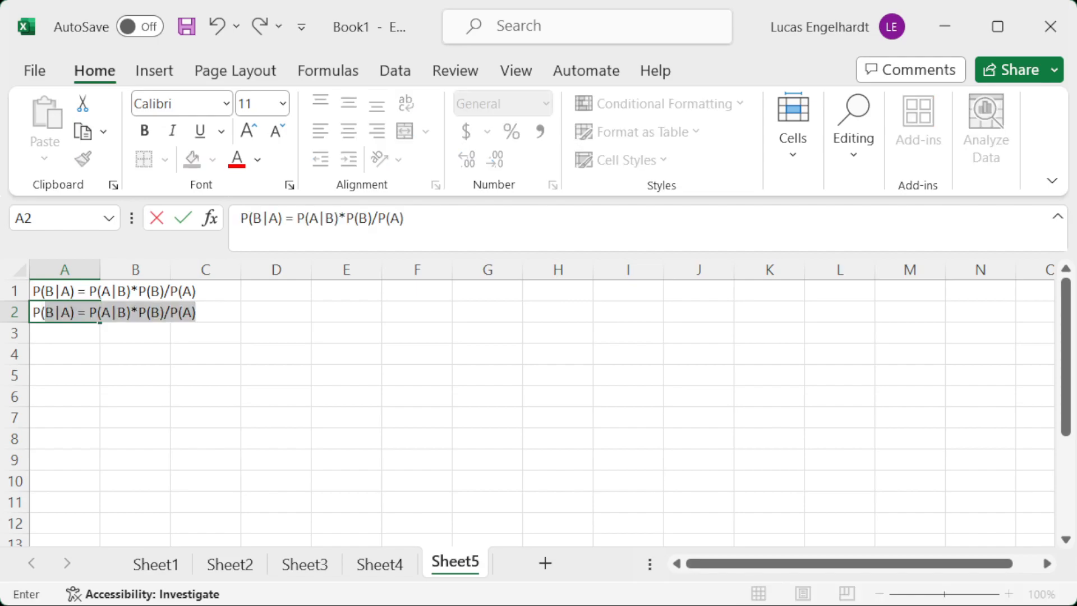
text((Theory)
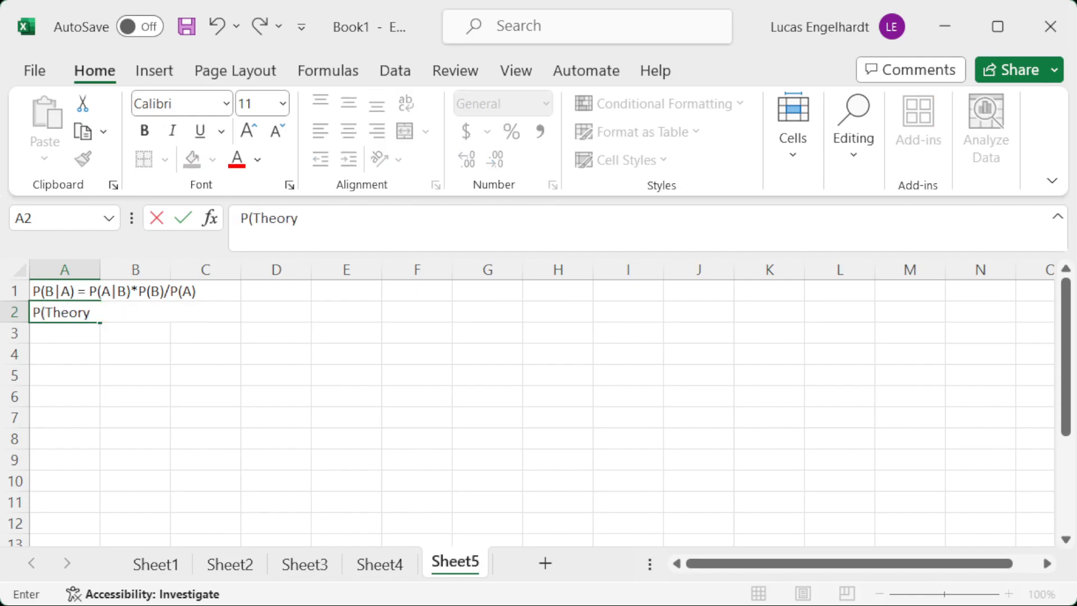
text(|Data) = P(Data|Thear)
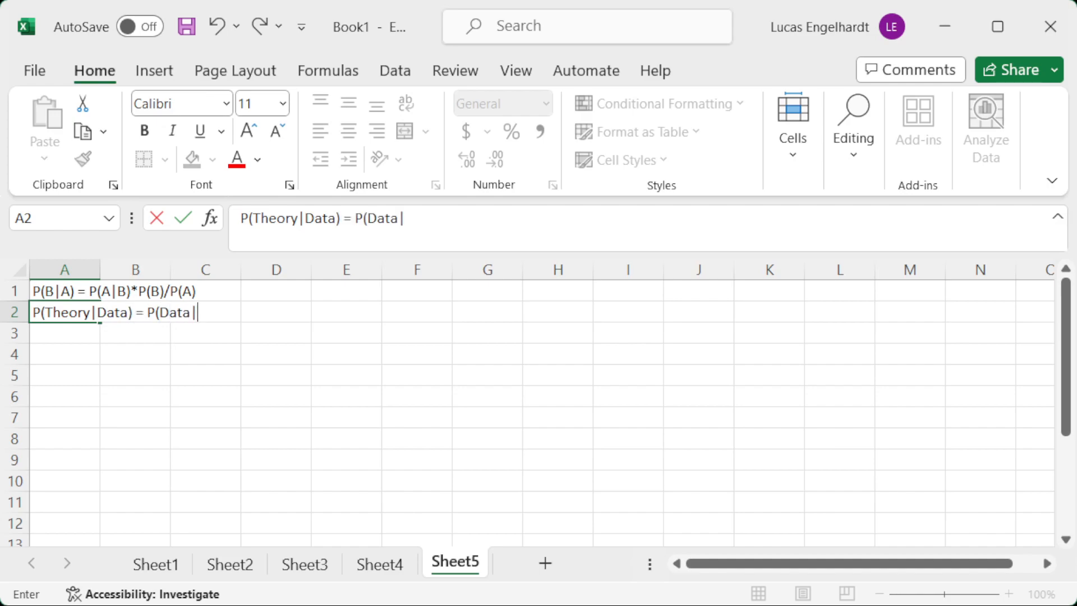
key(BackSpace)
key(BackSpace)
text(ory)*)
text(P(Theor)
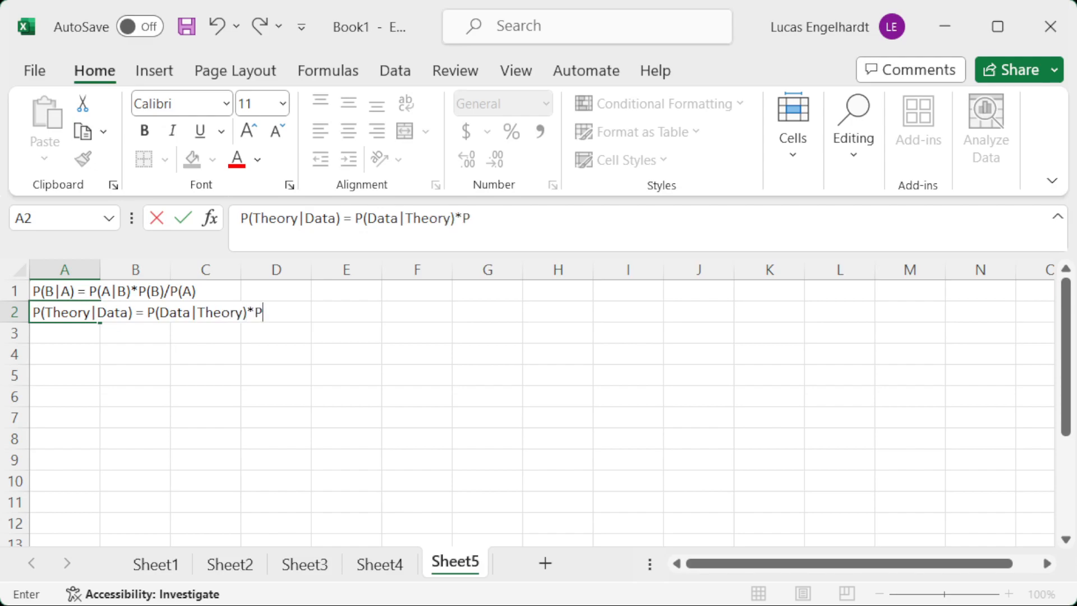
text(y)/P()
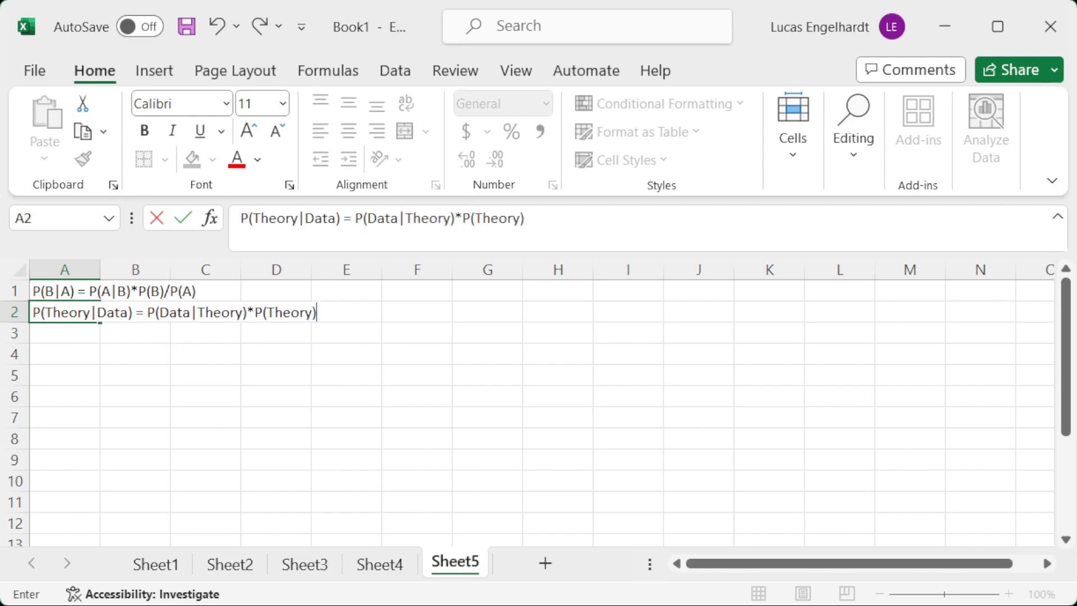
text(B)
key(BackSpace)
text(Data))
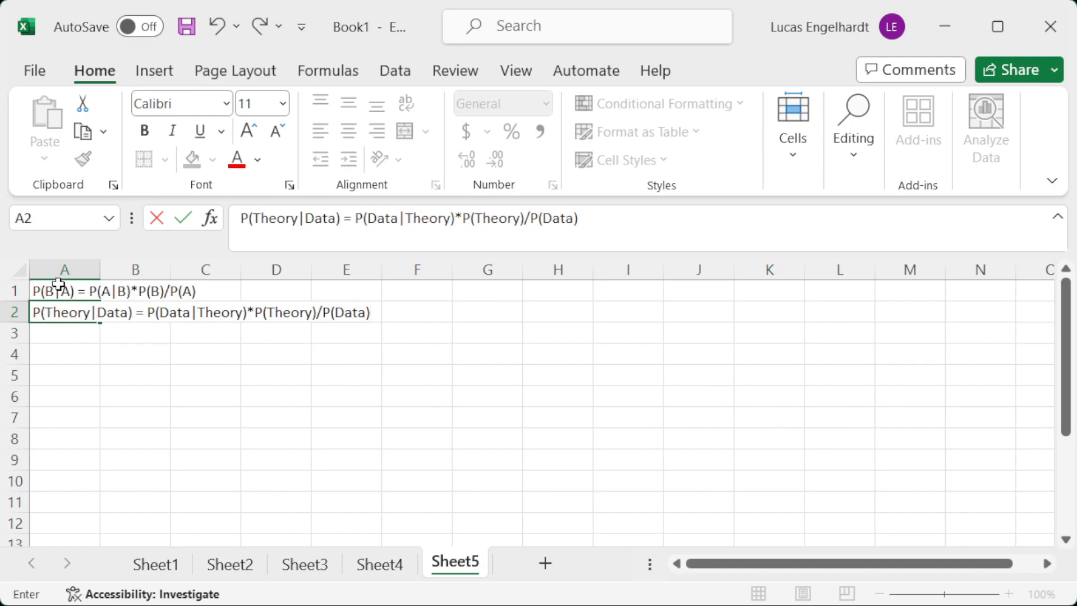
Move the two formula texts from A1:A2 to L1:L2 and enter a bold Theory heading in A1.
drag(58, 283, 872, 293)
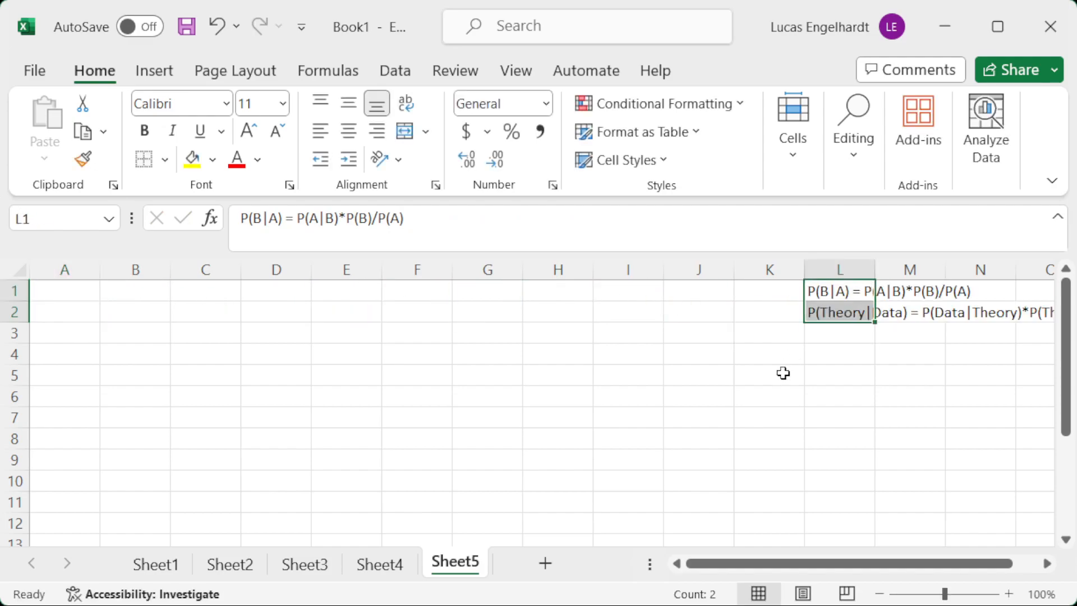
click(46, 284)
text(ory)
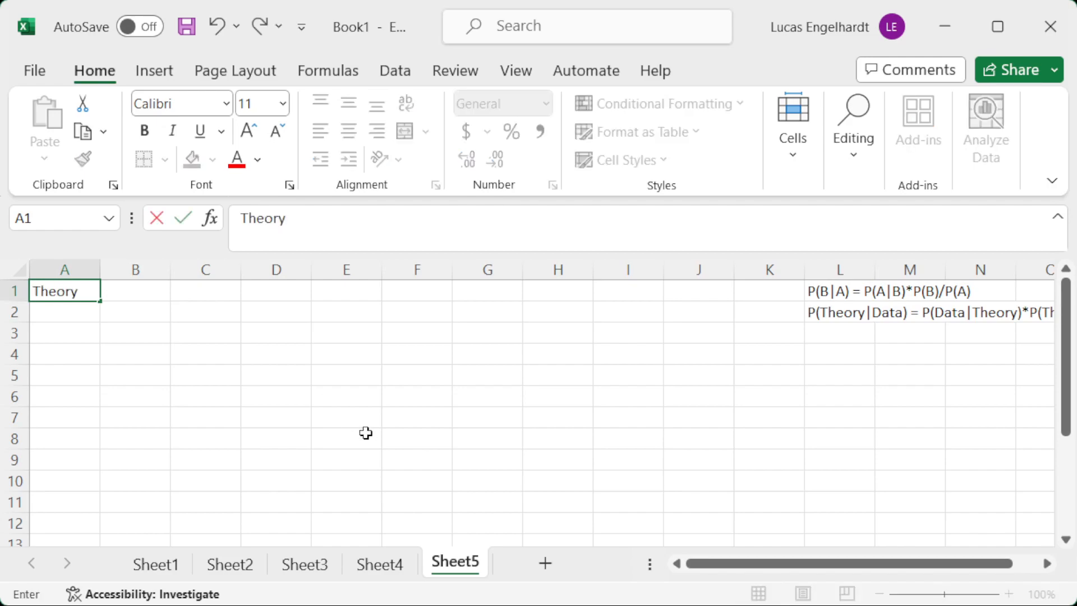
key(Return)
key(Up)
key(ctrl+b)
List the theories A, B and C in A2:A4 under the Theory heading.
key(Right)
key(Down)
key(Down)
key(Left)
key(Up)
text(A)
key(Return)
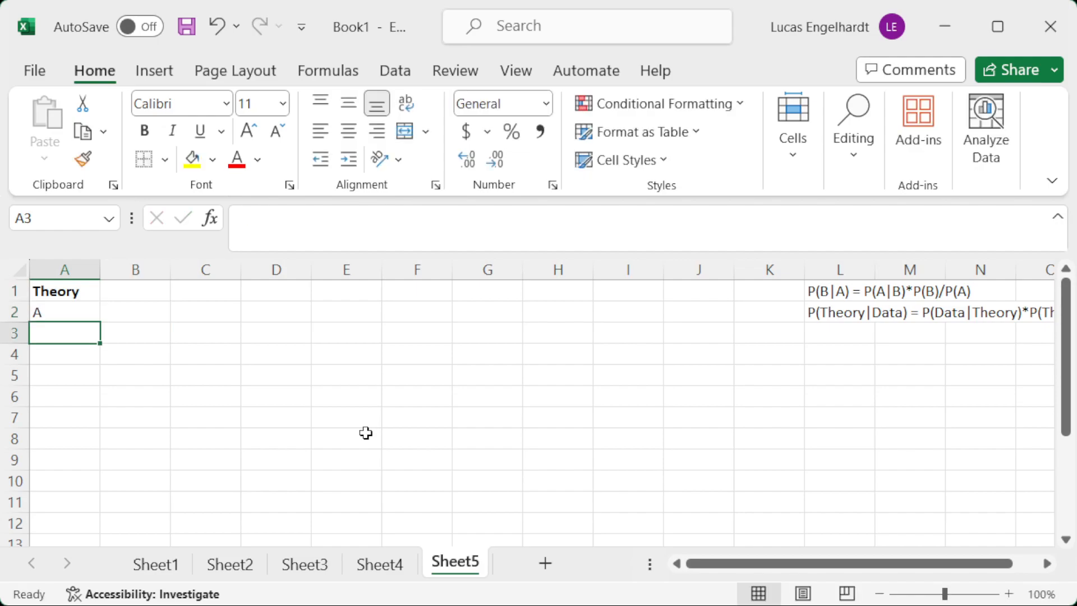
text(B)
key(Return)
text(C)
key(Tab)
Enter the heading Prior Prob in B1 with p1, p2 and p3 beneath it in B2:B4.
key(Up)
key(Up)
key(Up)
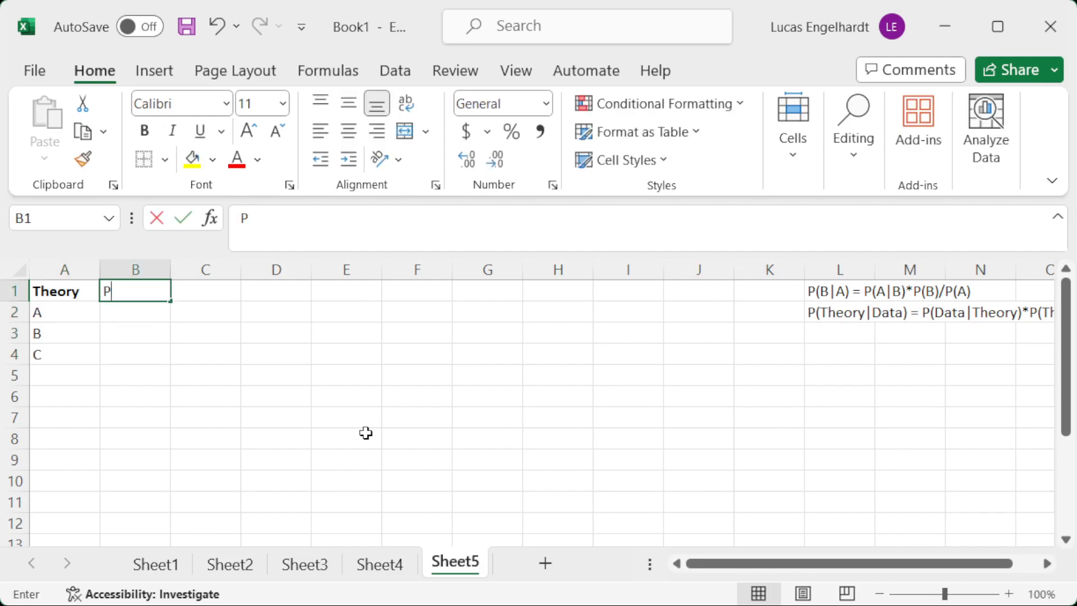
text(Prior Prob)
key(Return)
text(p1)
key(Return)
text(p2)
key(Return)
text(p3)
key(Return)
Enter the heading P(data|theory) in C1 with x1, x2 and x3 beneath it in C2:C4.
key(Up)
key(Up)
key(Up)
key(Up)
key(Right)
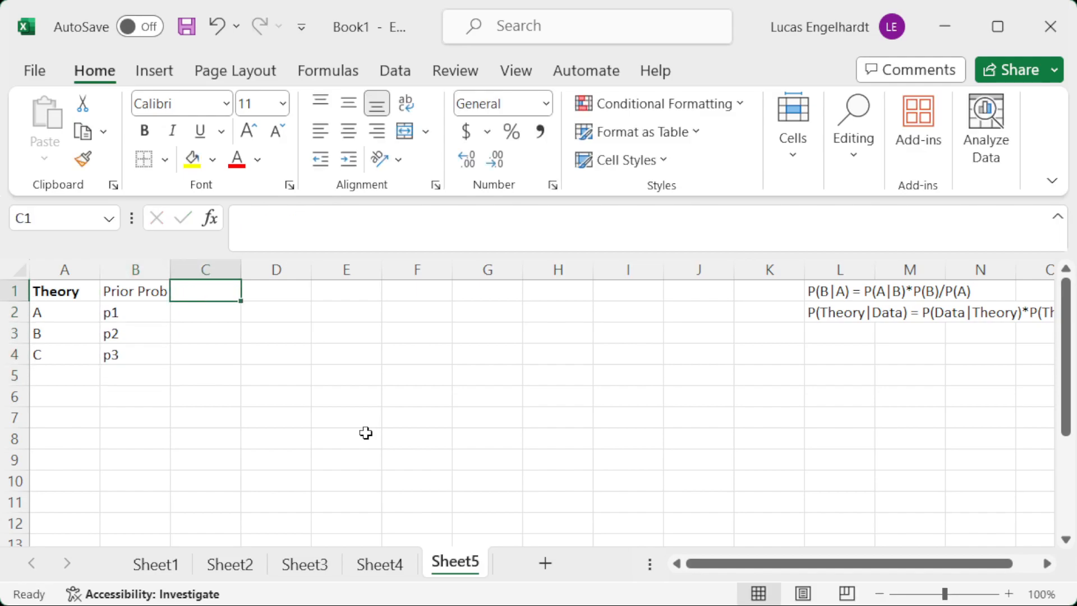
text(P(data)
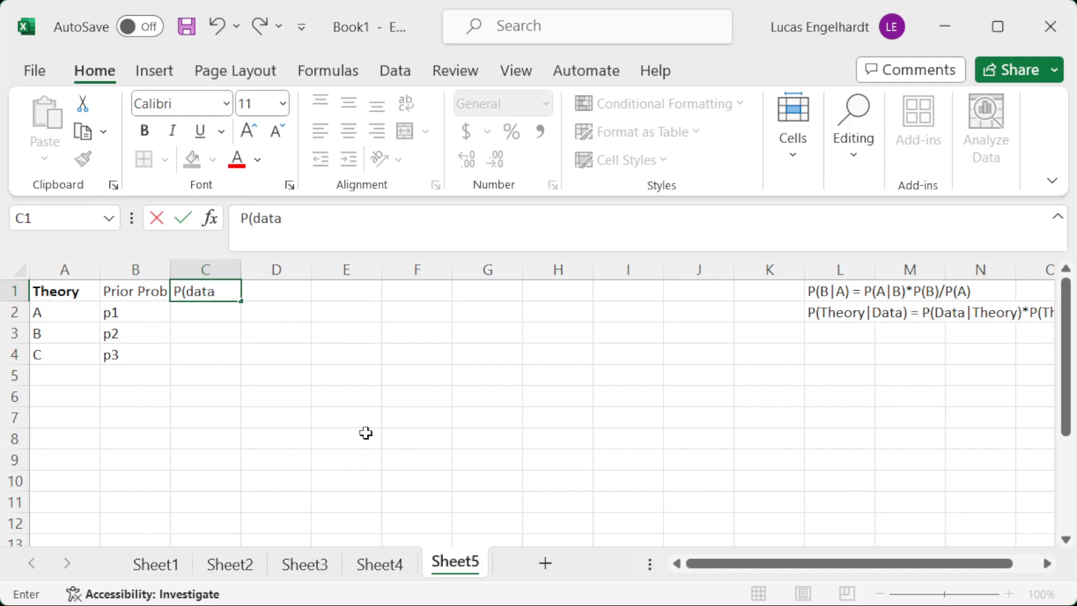
text(|theory))
key(Return)
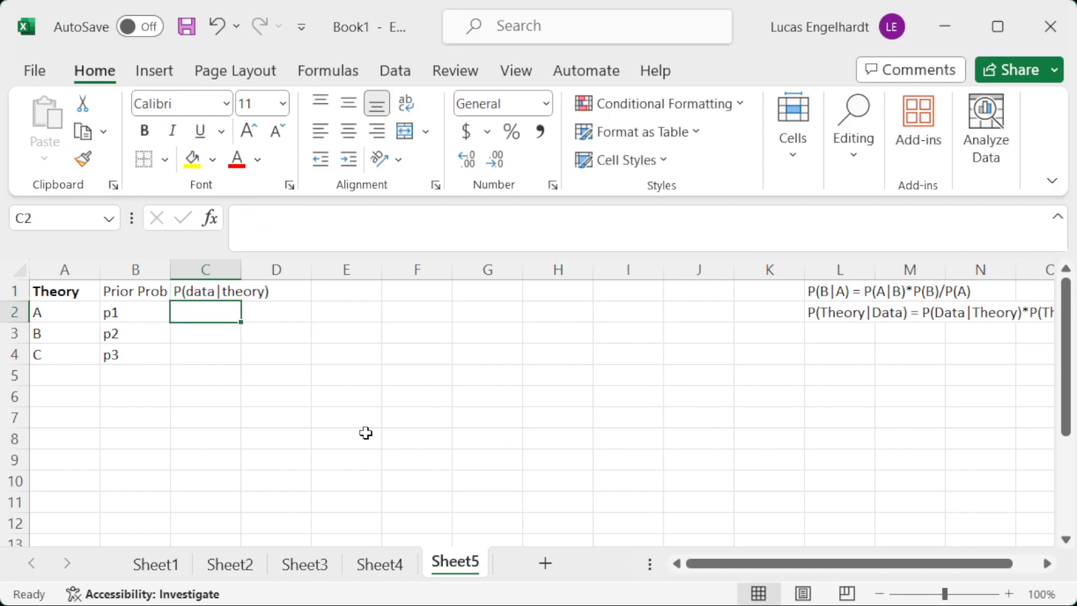
text(x1)
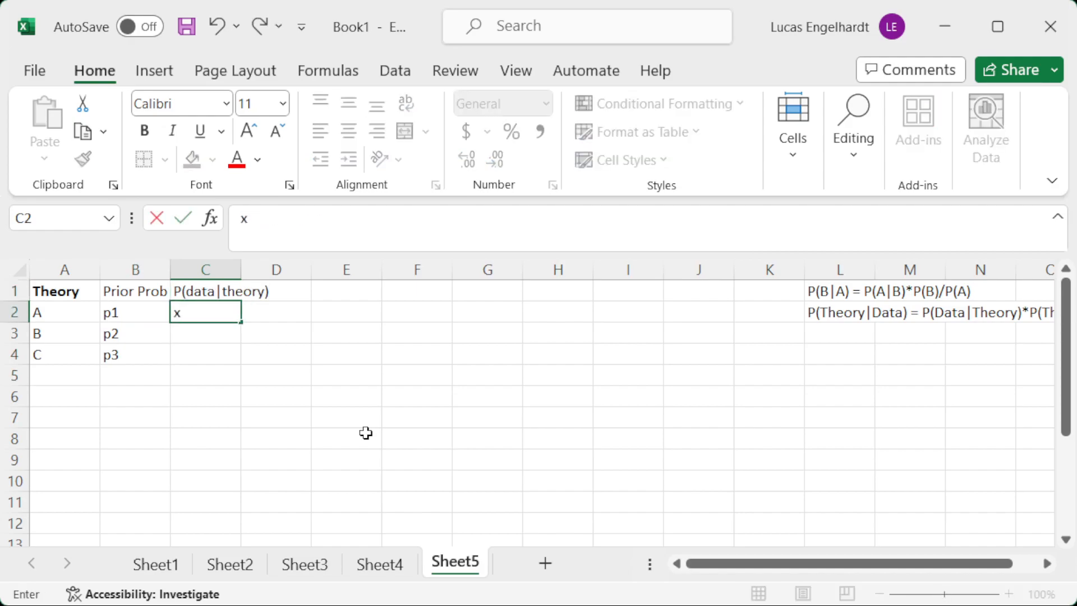
key(Return)
text(x2)
key(Return)
text(x3)
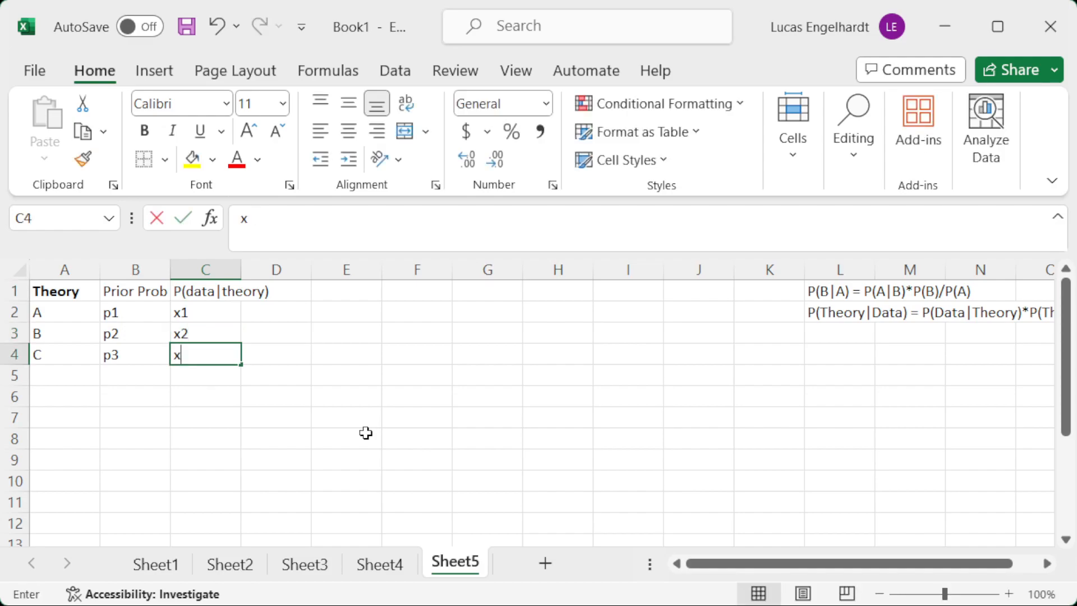
Autofit column C to its heading and enter the heading P(data|theory)*P(theory) in D1.
key(Up)
key(Up)
key(Up)
key(Right)
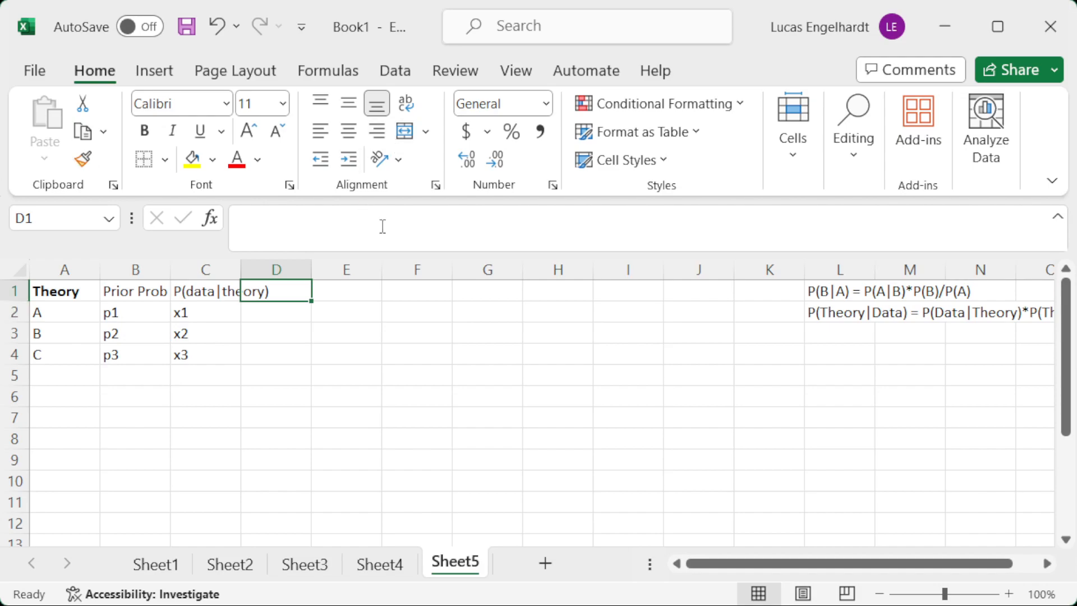
double_click(241, 264)
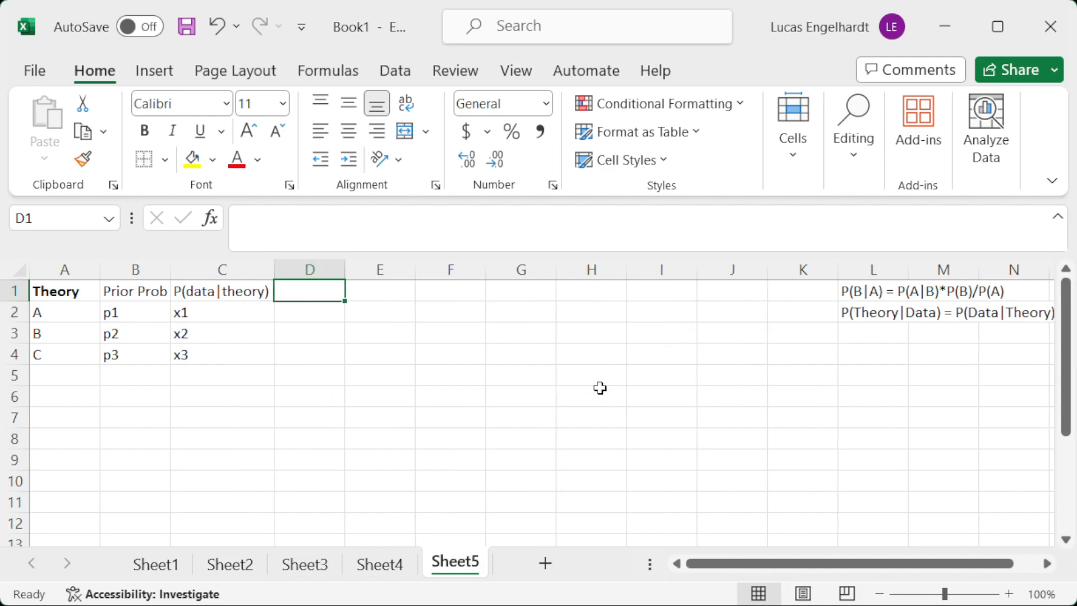
text(P(data)
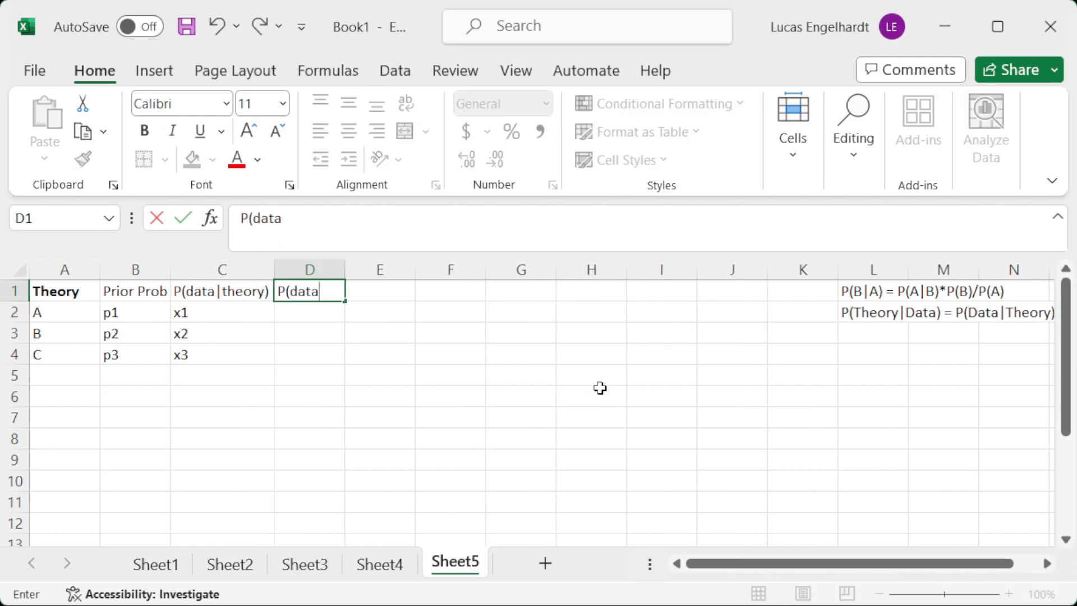
text(|theory)*P(theory))
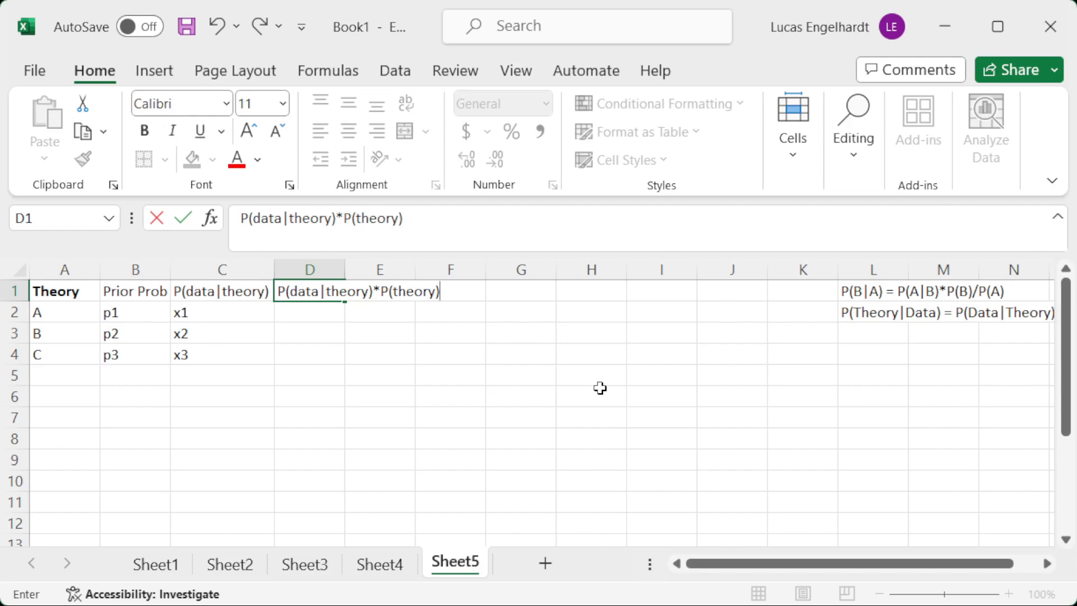
key(Return)
Move the P(Theory|Data) formula text from L2 to G3 to read it in full, and return it to L2.
click(863, 314)
drag(861, 322, 557, 342)
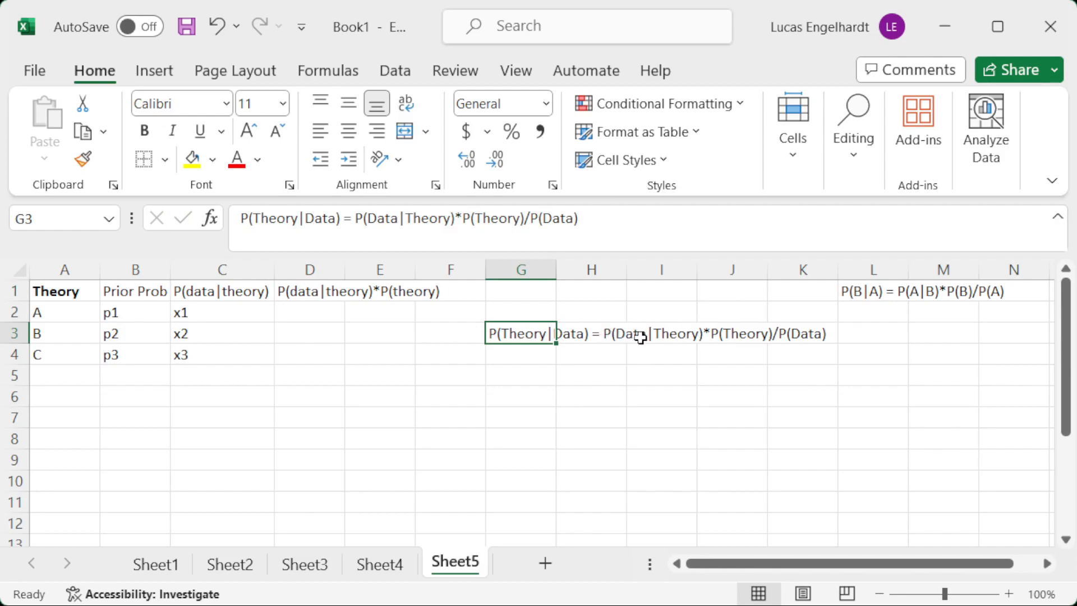
drag(507, 343, 869, 330)
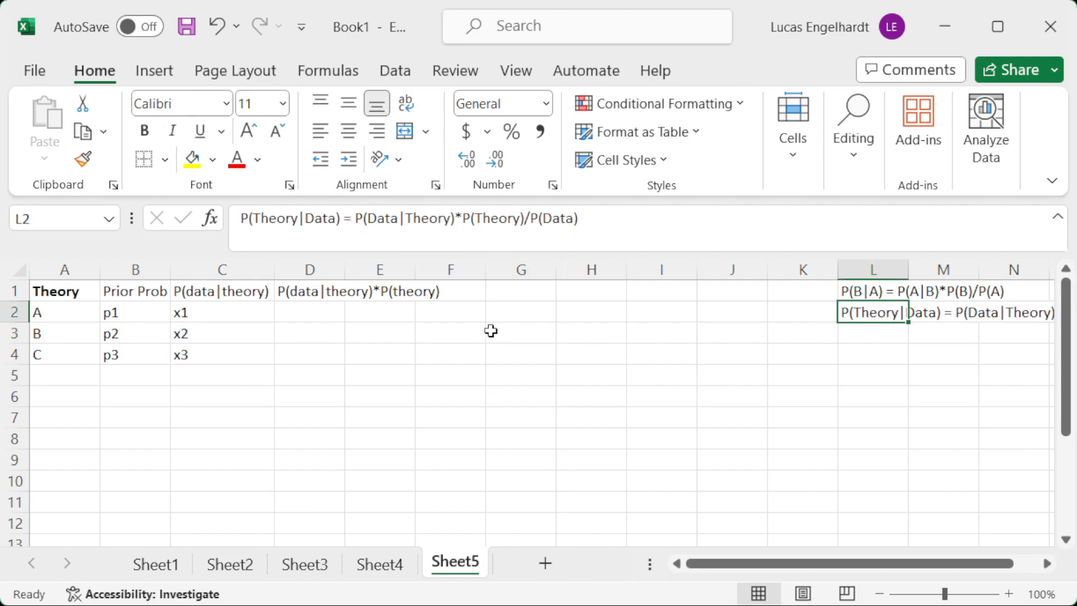
Autofit column D to its heading and fill D2:D4 with the product formula =B2*C2.
click(310, 317)
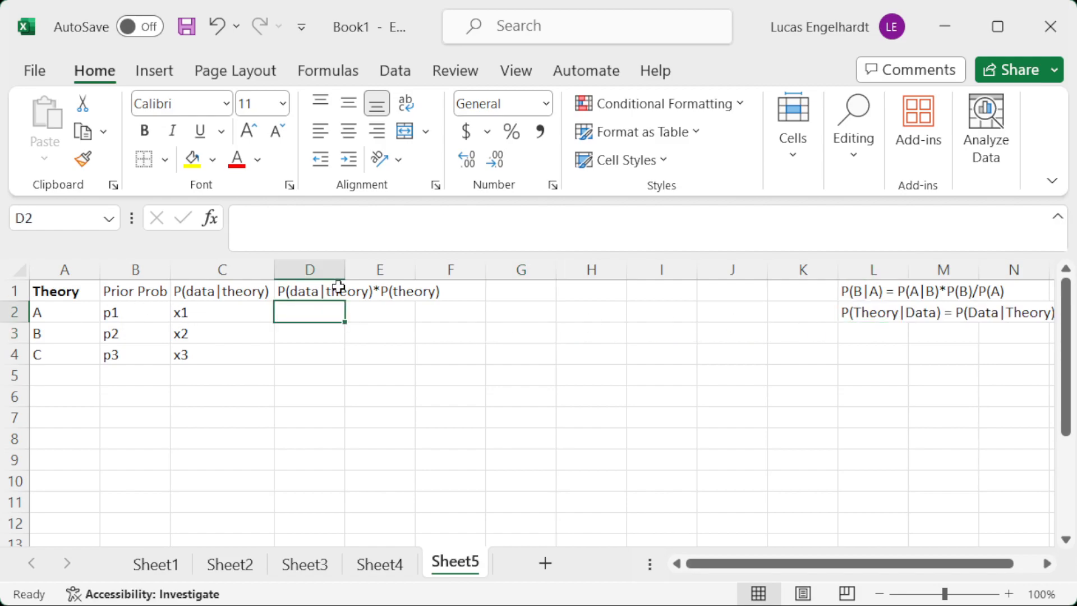
double_click(345, 269)
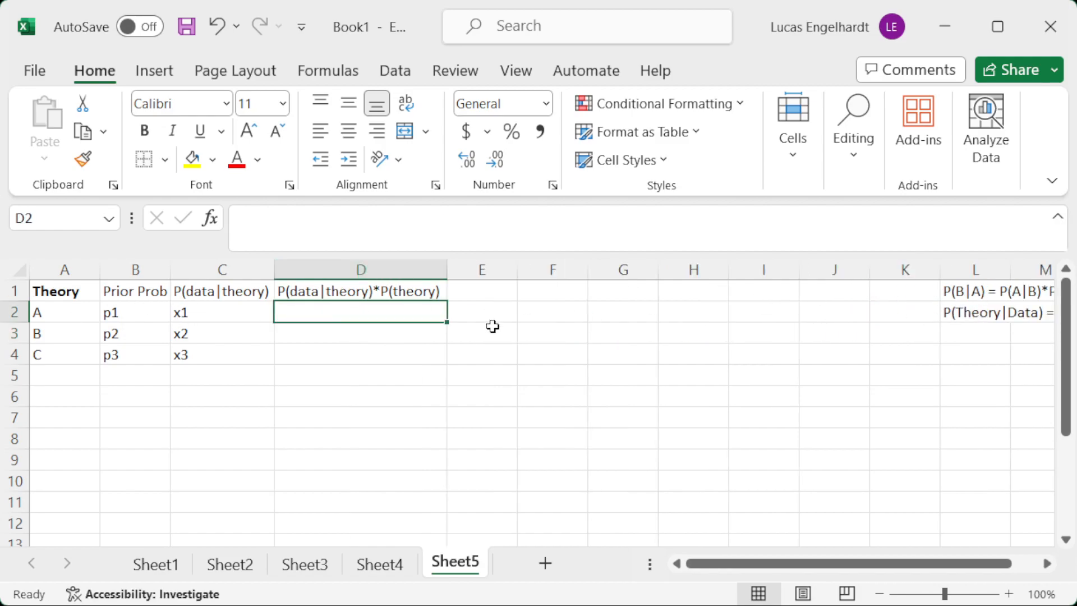
text(=)
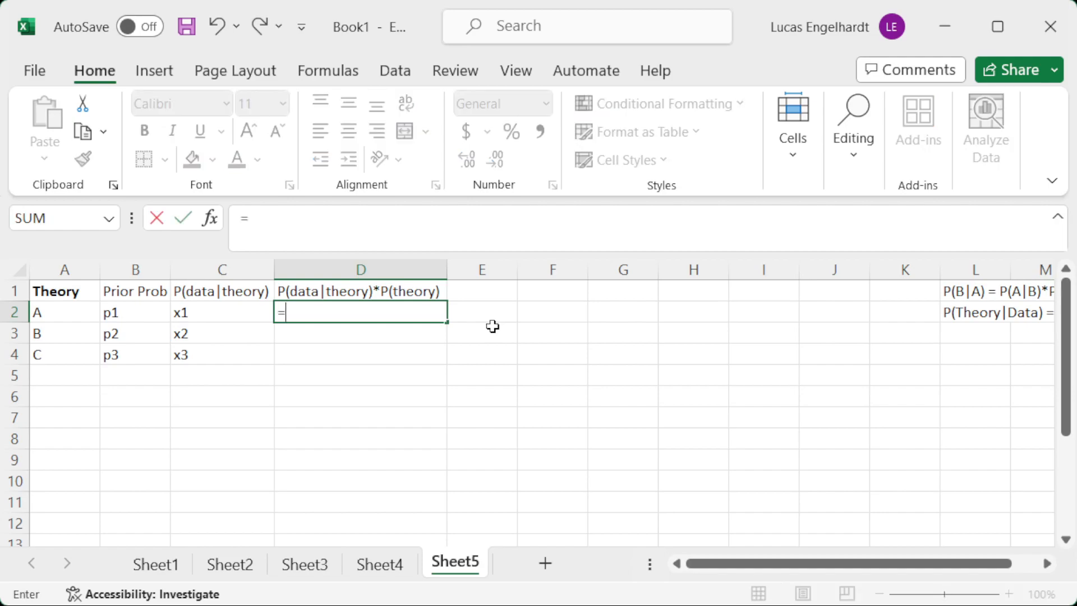
key(Left)
key(Left)
text(*)
key(Left)
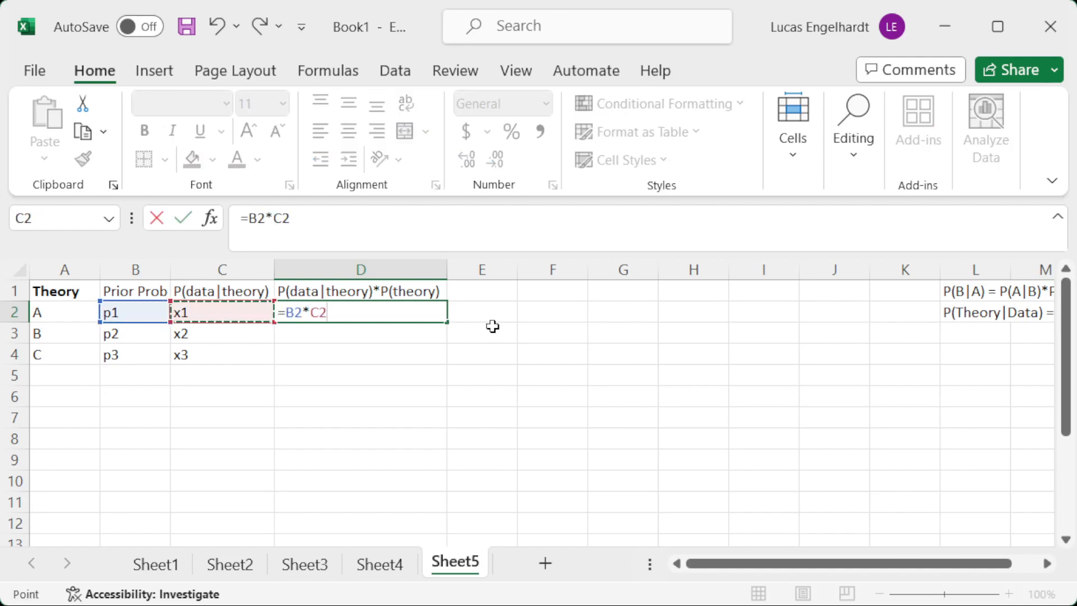
key(ctrl+Return)
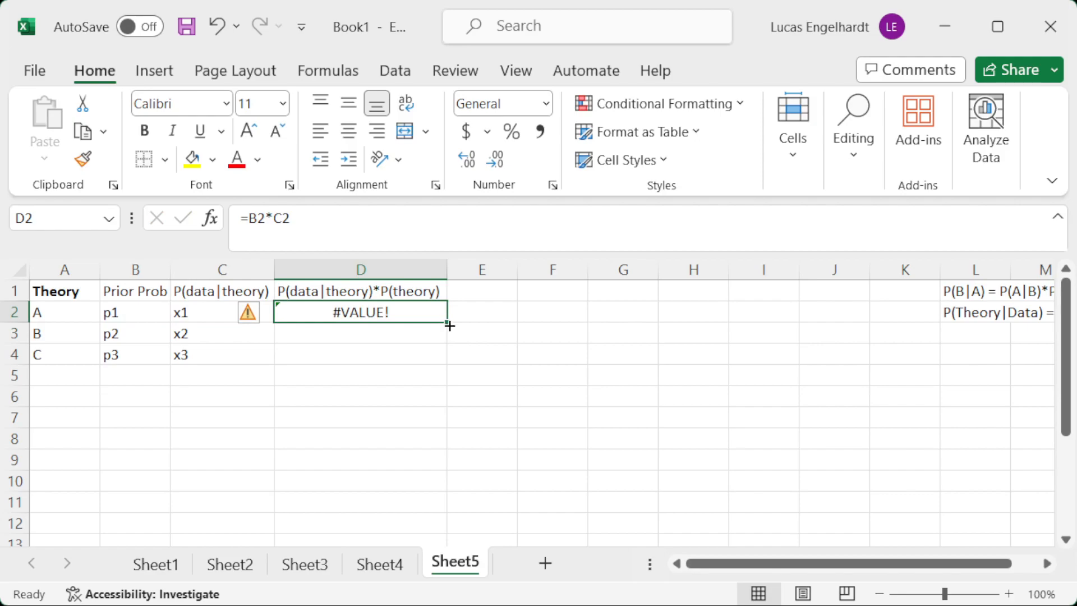
drag(447, 320, 447, 363)
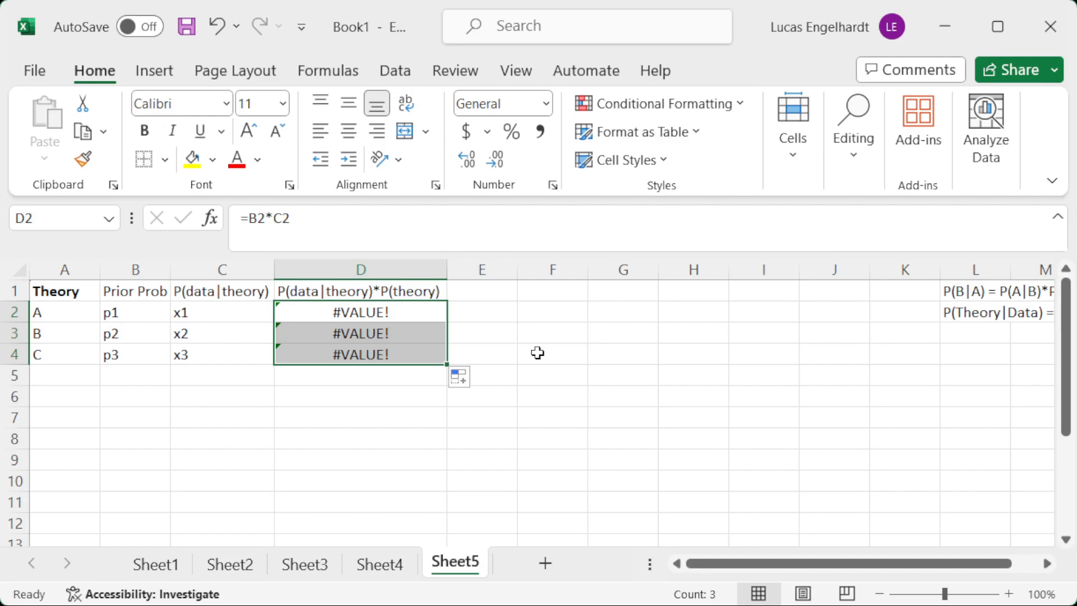
Compare the P(Theory|Data) formula text in L2 with the product formulas in D2:D4.
key(Down)
key(Down)
key(Down)
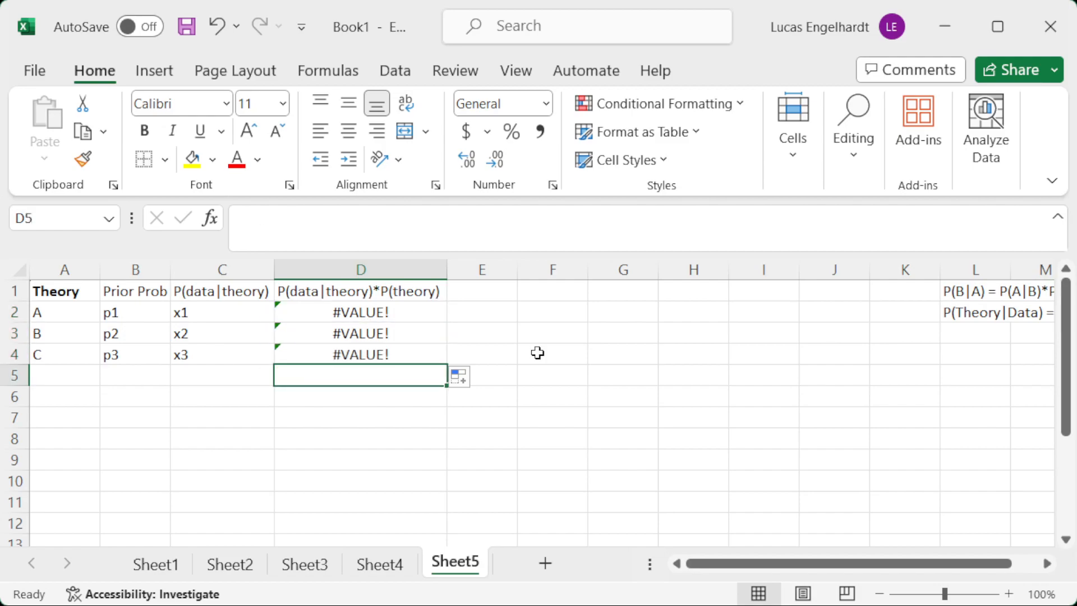
click(974, 312)
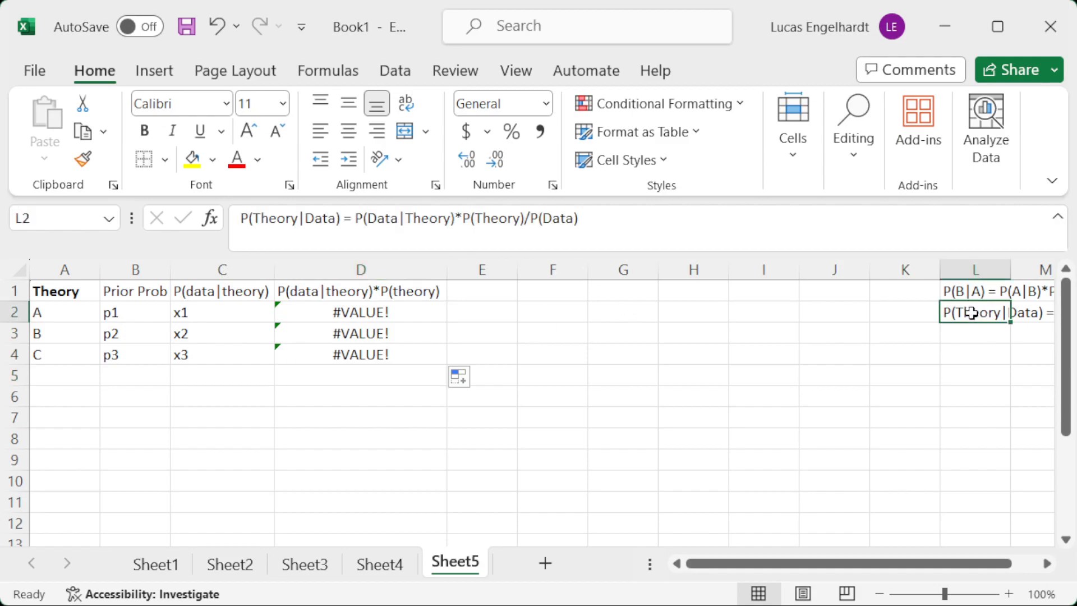
mouse_move(978, 322)
mouse_down()
mouse_move(697, 319)
mouse_move(901, 329)
mouse_move(962, 317)
mouse_up()
click(359, 308)
click(367, 333)
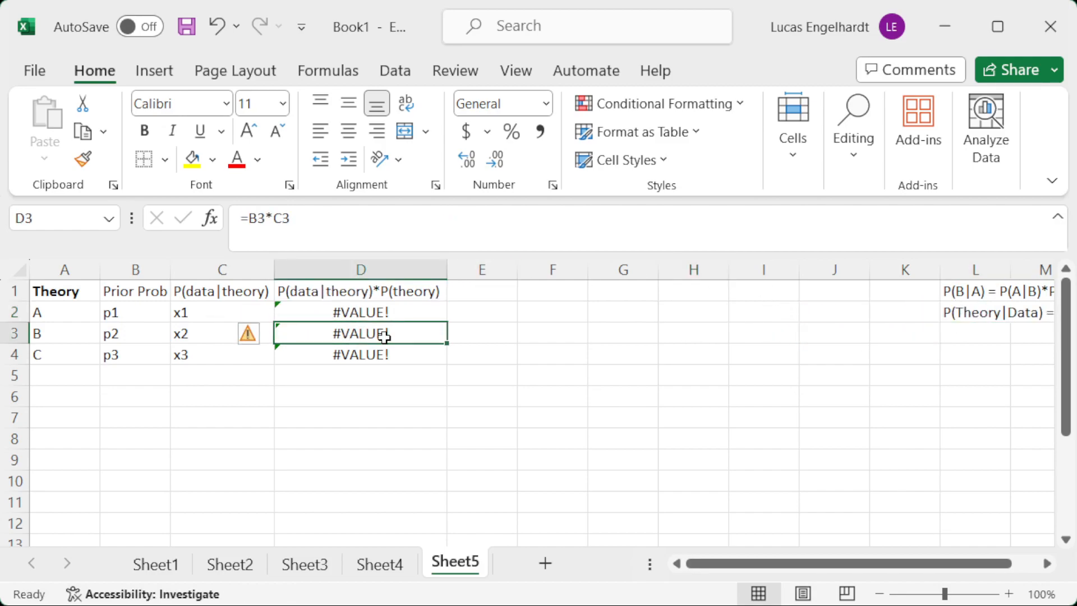
click(350, 354)
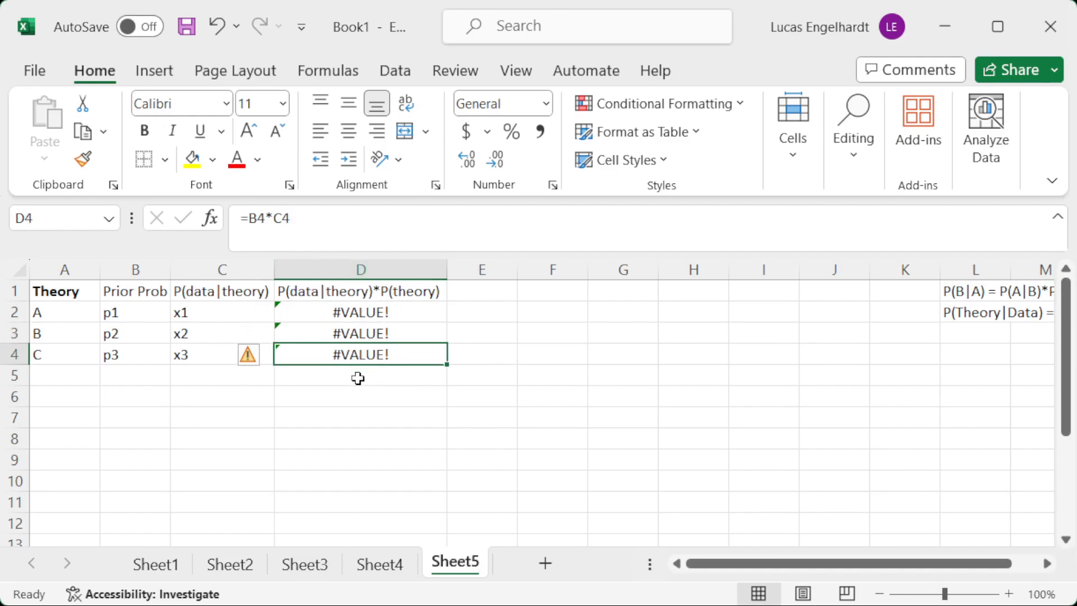
Enter the label Total P(data) in C5 and make it bold.
click(258, 380)
text(Tota)
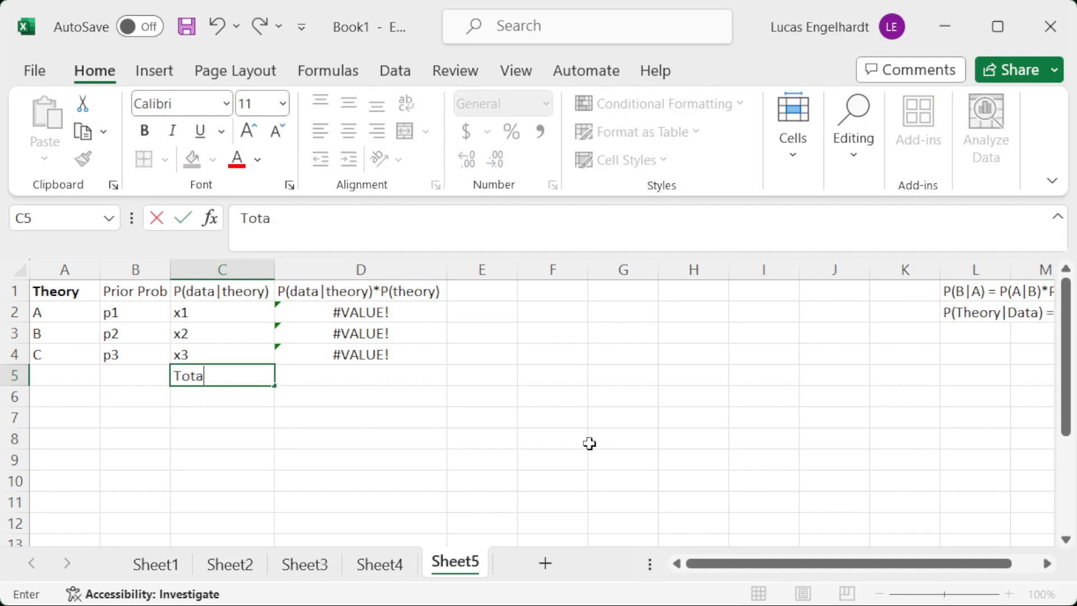
text(l P(data))
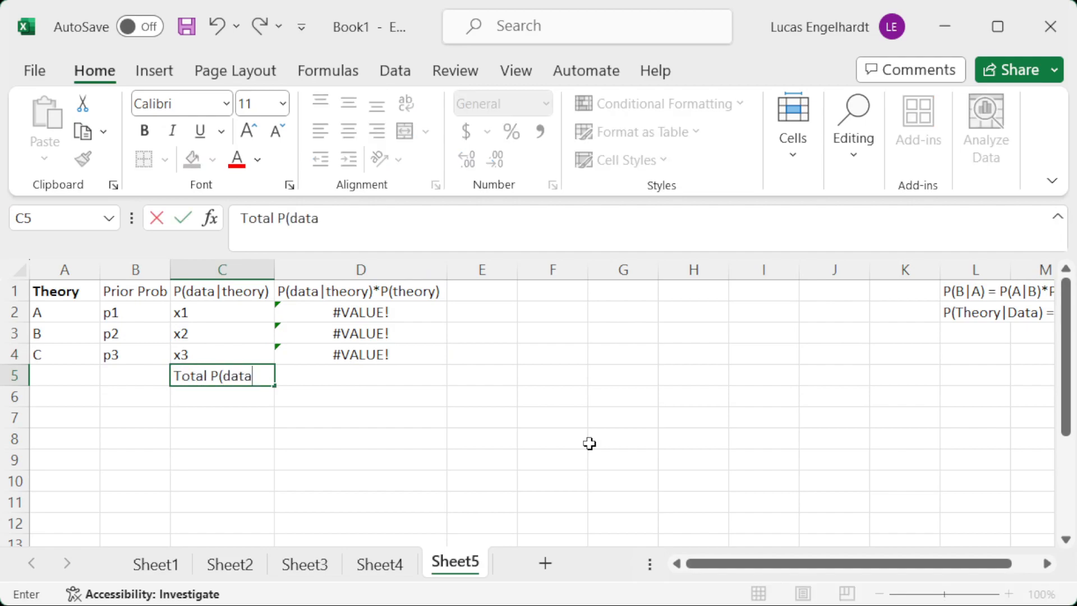
key(Return)
key(Up)
key(ctrl+b)
Make the headings in B1:D1 bold.
key(Up)
key(Up)
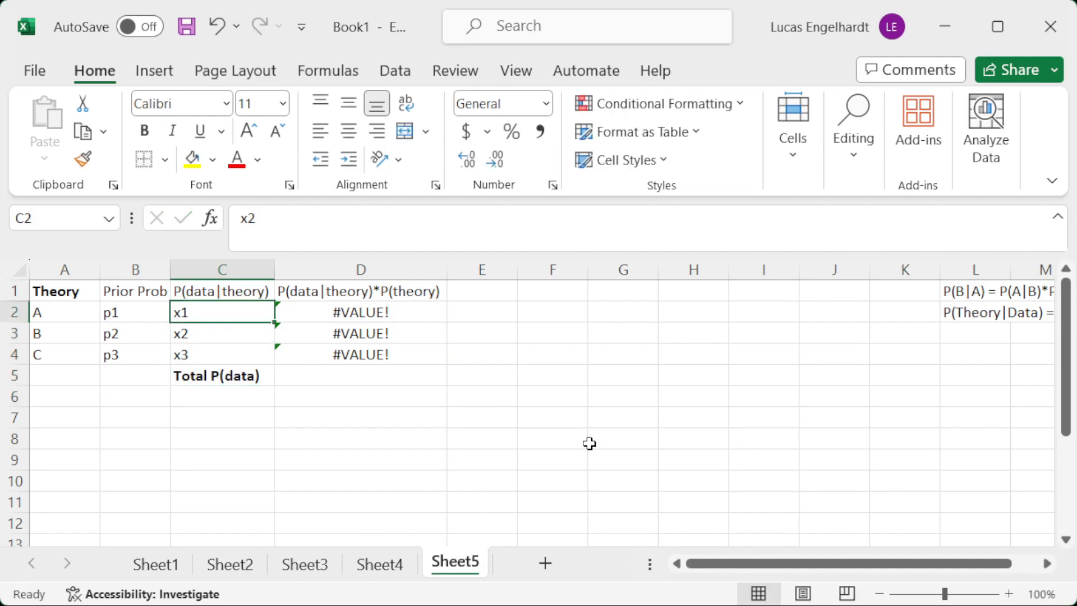
key(Up)
key(Up)
key(Left)
key(shift+Right)
key(shift+Right)
key(ctrl+b)
Enter =sum(D2:D4) in D5 to total the products beside the Total P(data) label.
key(Down)
key(Down)
key(Down)
key(Right)
key(Right)
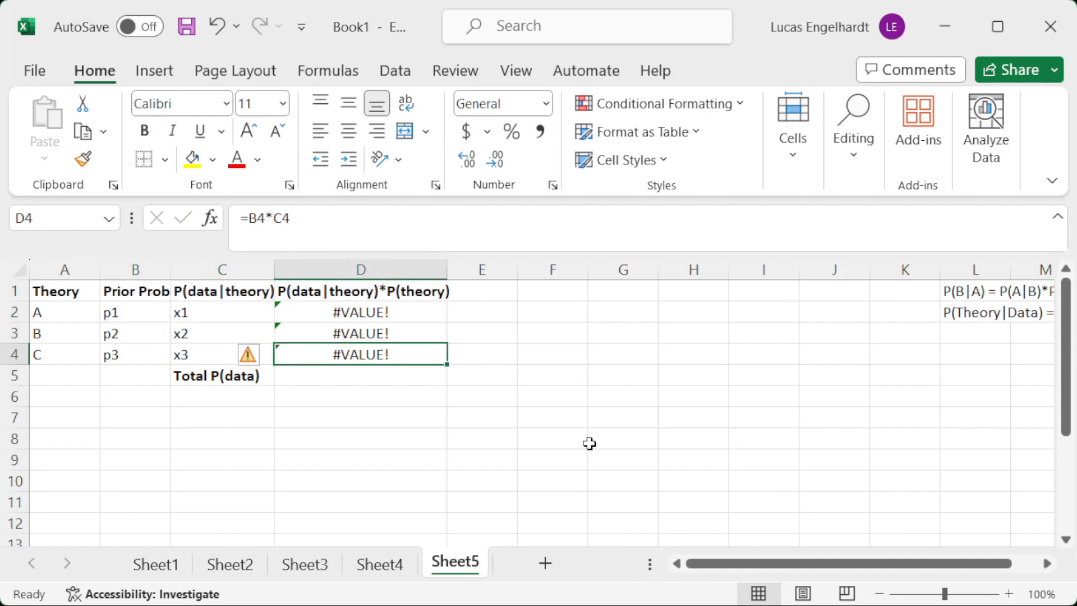
key(Down)
text(=sum()
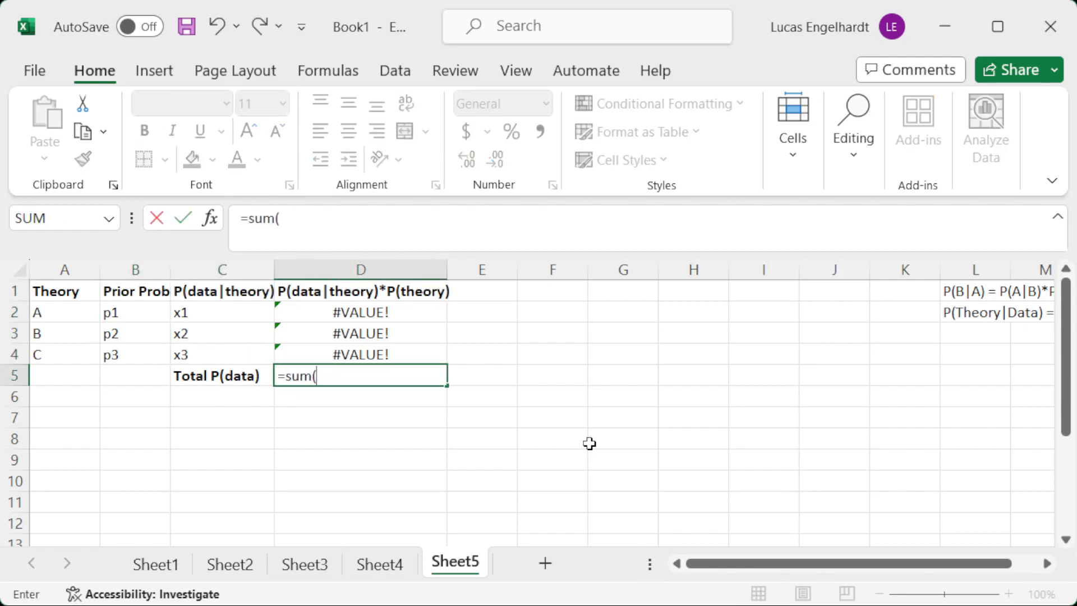
key(Up)
key(shift+Up)
key(shift+Up)
text())
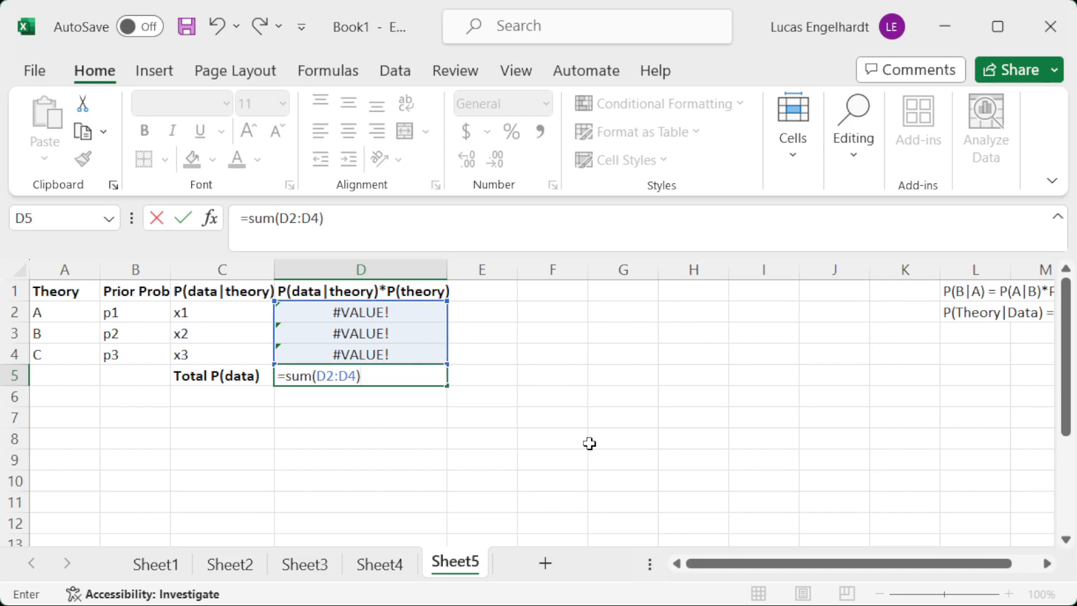
key(Return)
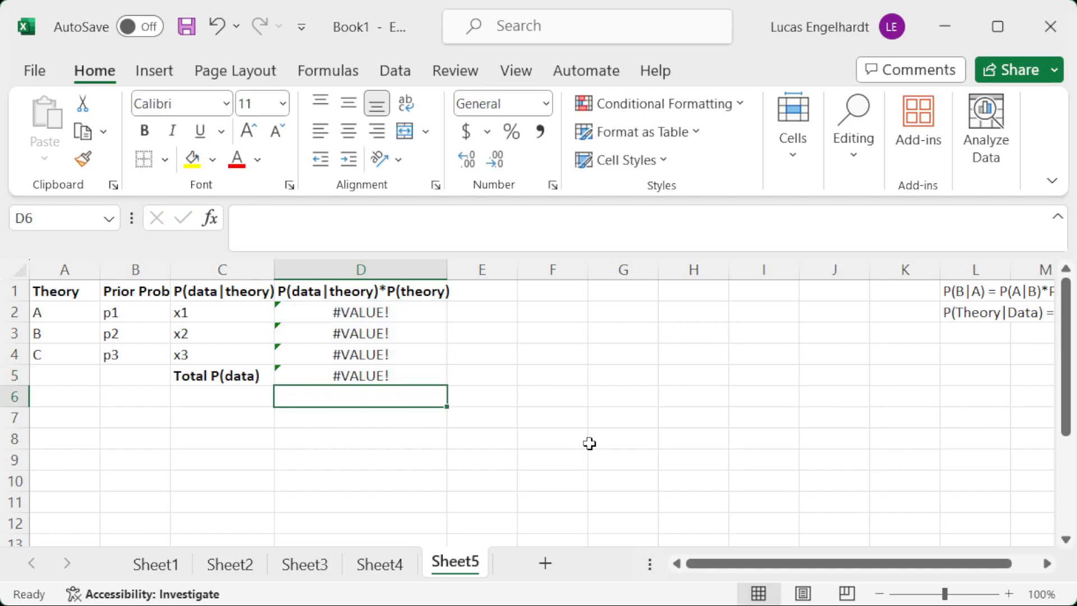
Enter the heading P(theory|data) in E1.
click(471, 294)
text(P(data|theory)
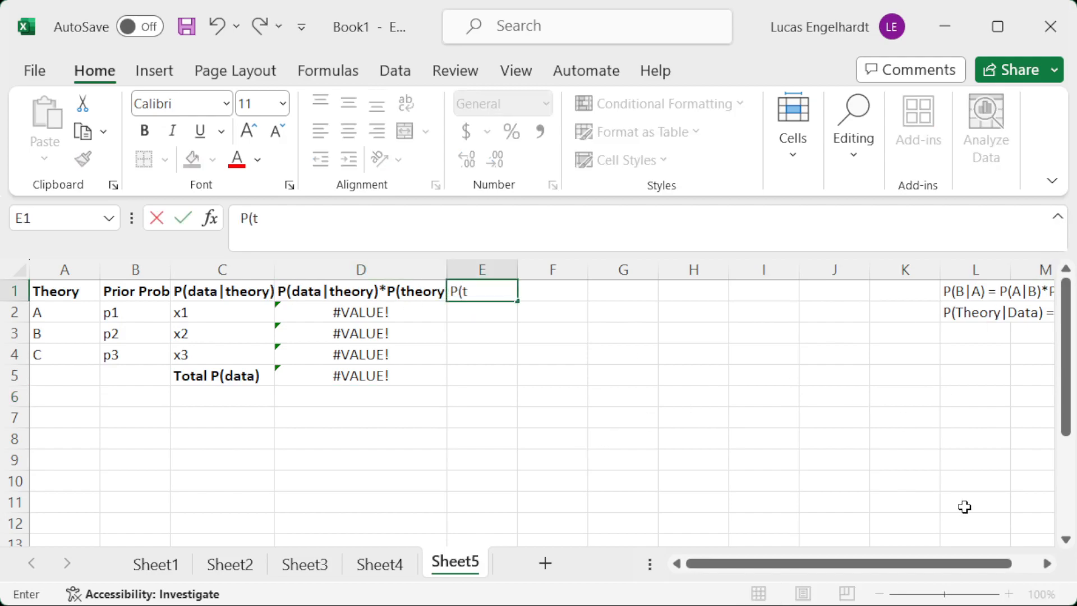
text())
key(BackSpace)
key(BackSpace)
key(BackSpace)
key(BackSpace)
key(BackSpace)
key(BackSpace)
key(BackSpace)
text(theory|data))
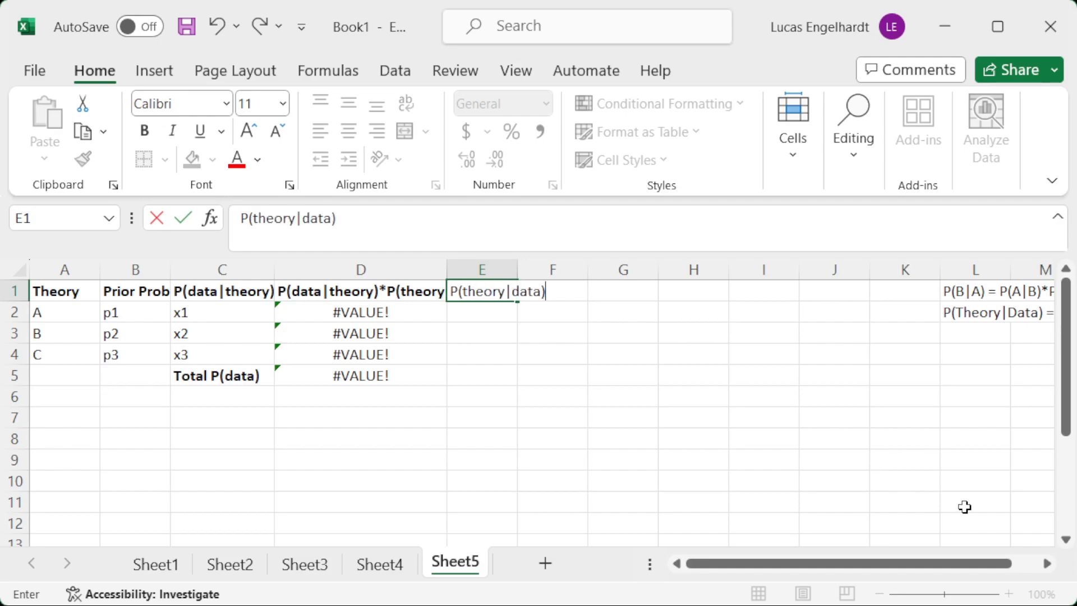
key(Return)
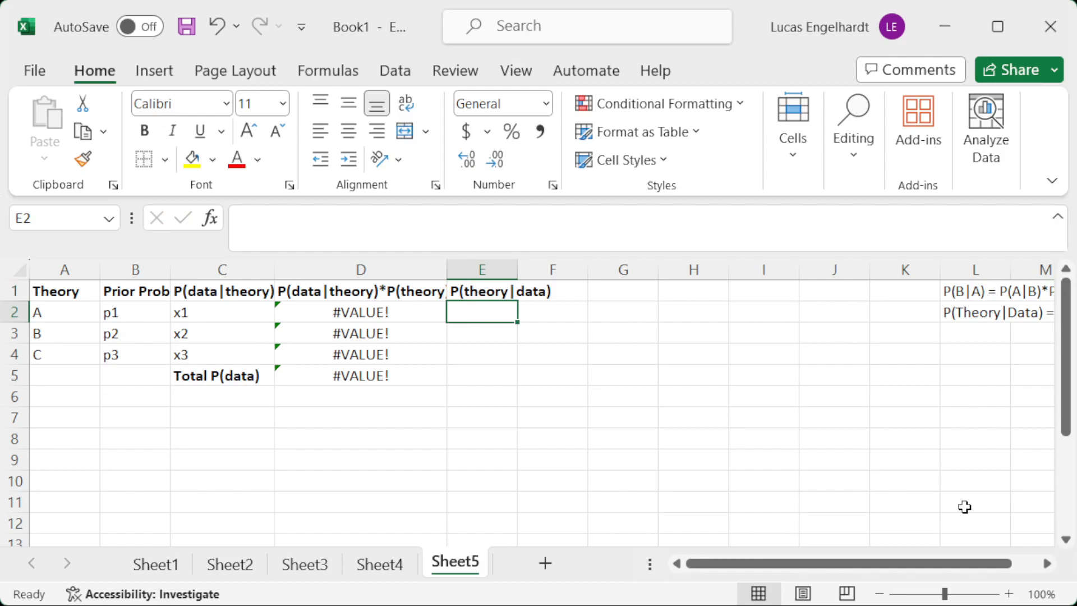
Enter the formula =D2/D5 in E2 to divide the first product by the total.
text(=)
key(Left)
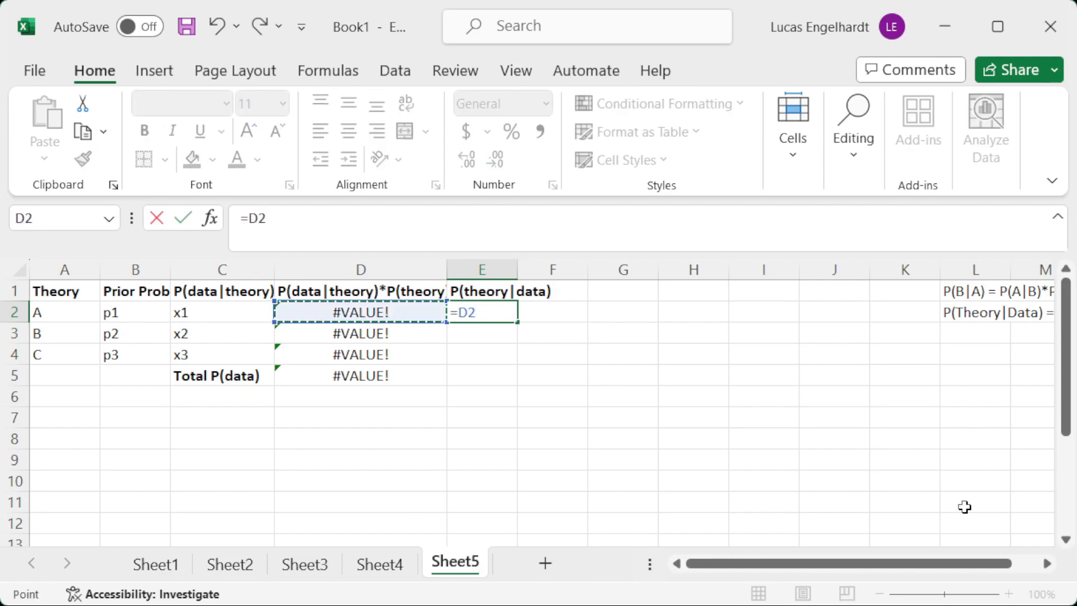
text(/)
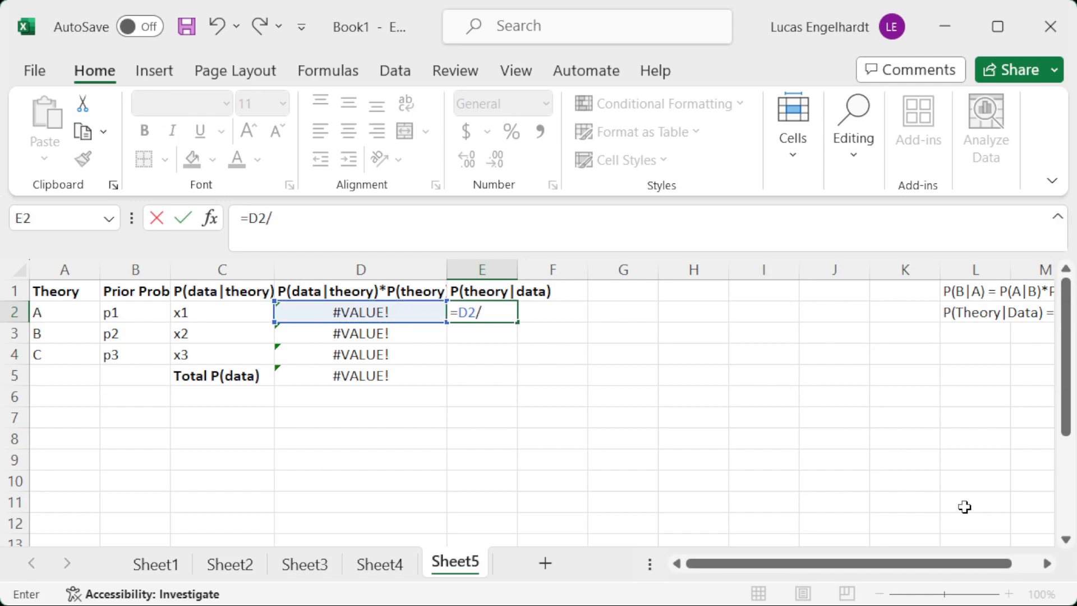
click(350, 376)
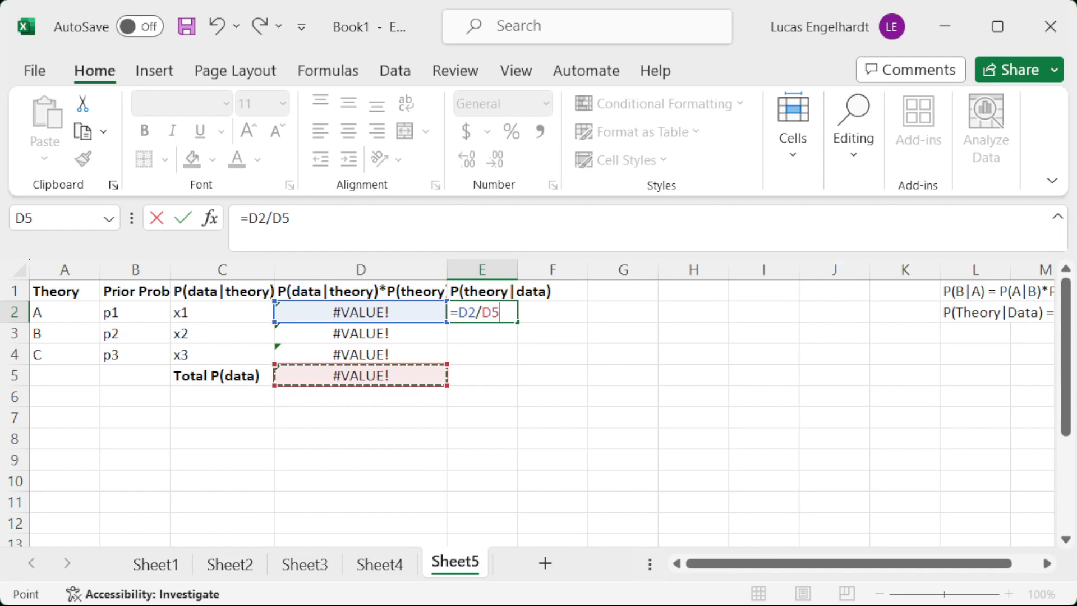
key(Return)
Make the total reference in E2 absolute, as =D2/$D$5, and fill the formula down to E4.
click(482, 313)
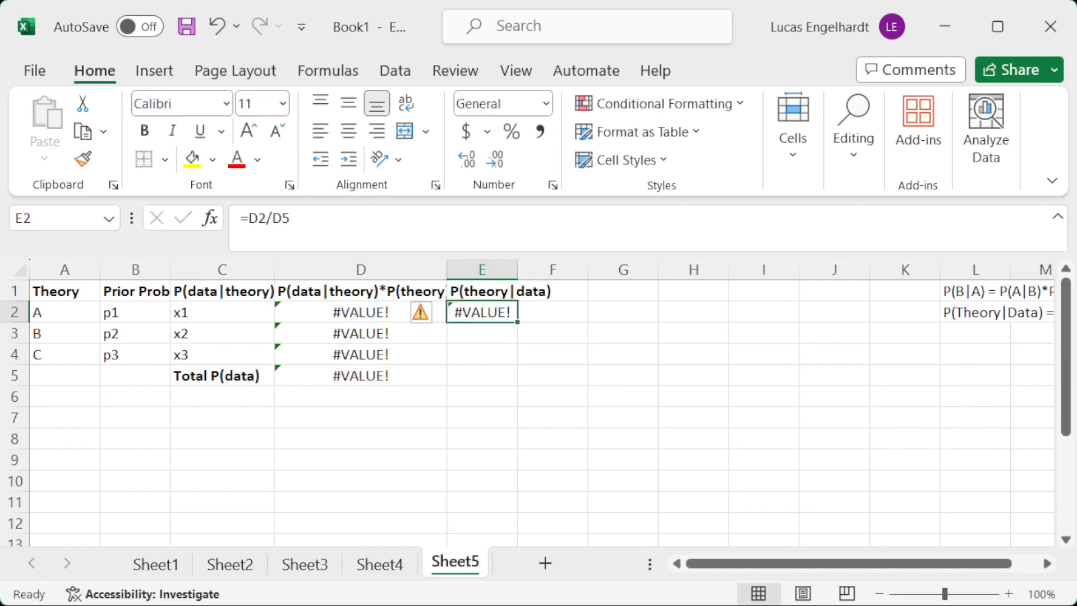
click(273, 224)
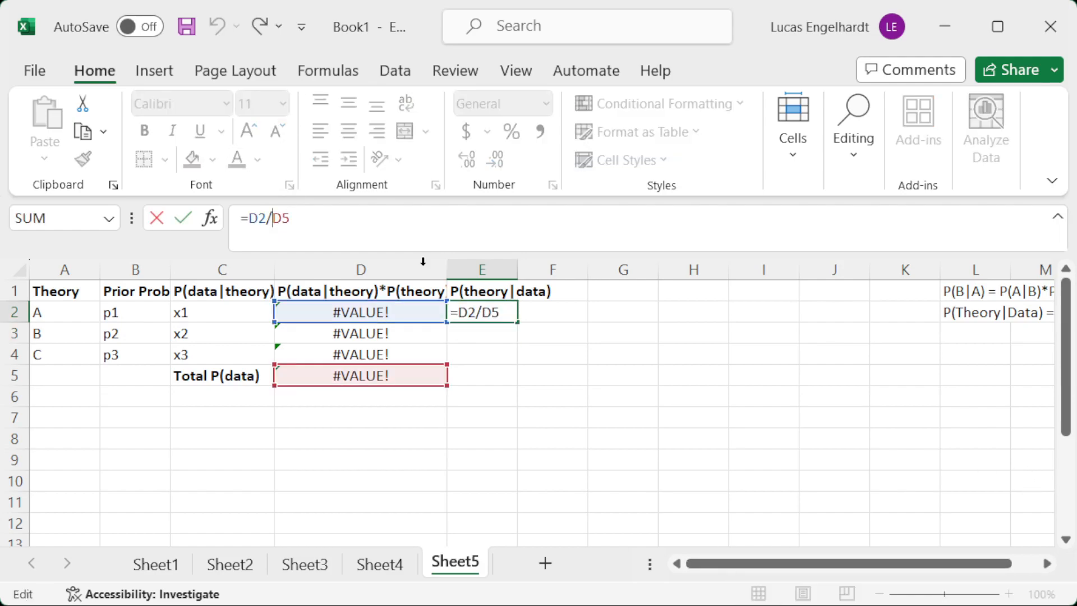
text($)
key(Right)
text($)
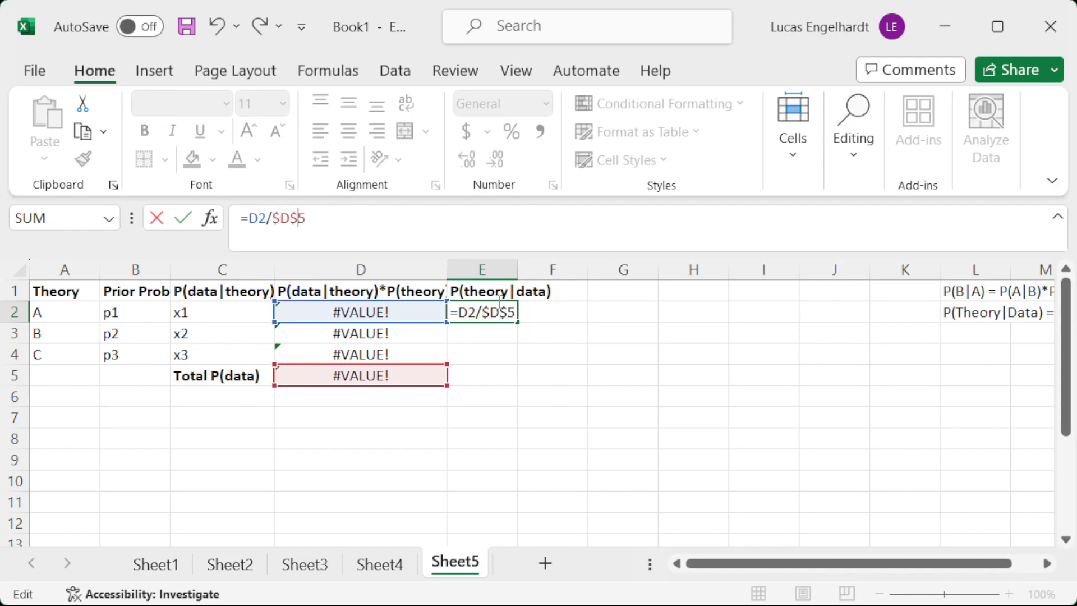
key(Return)
click(499, 311)
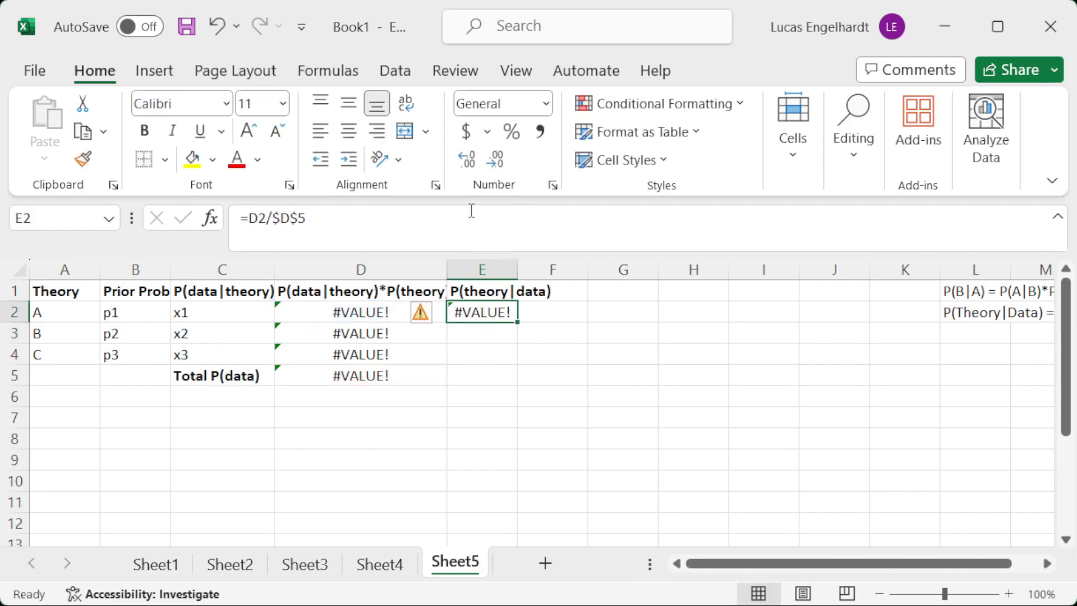
drag(516, 322, 527, 359)
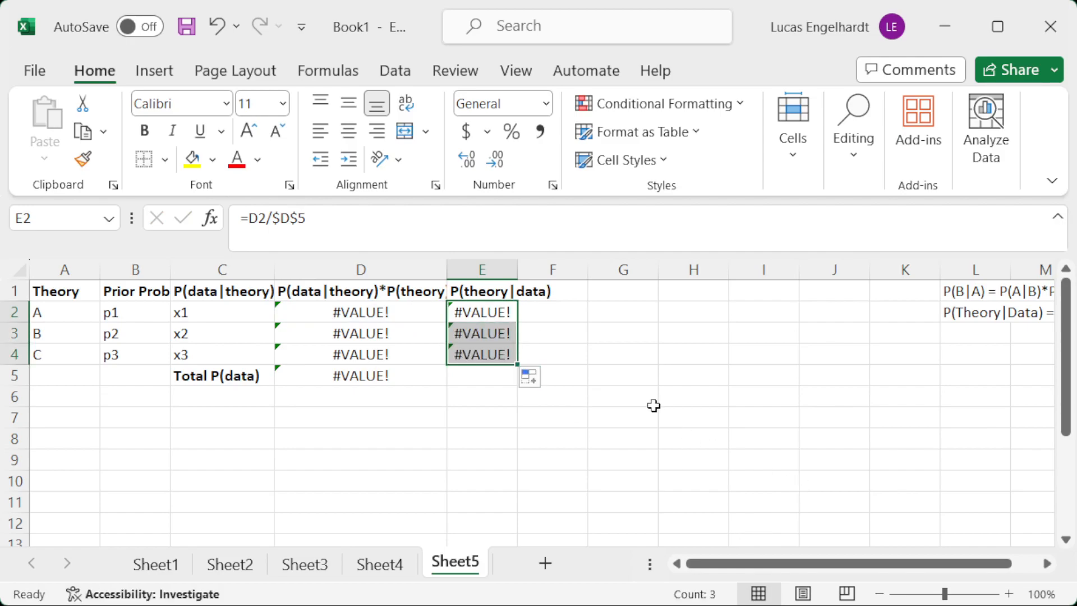
Check the formulas in E2:E4, and move the Total P(data) label and its sum down to C8:D8.
click(492, 309)
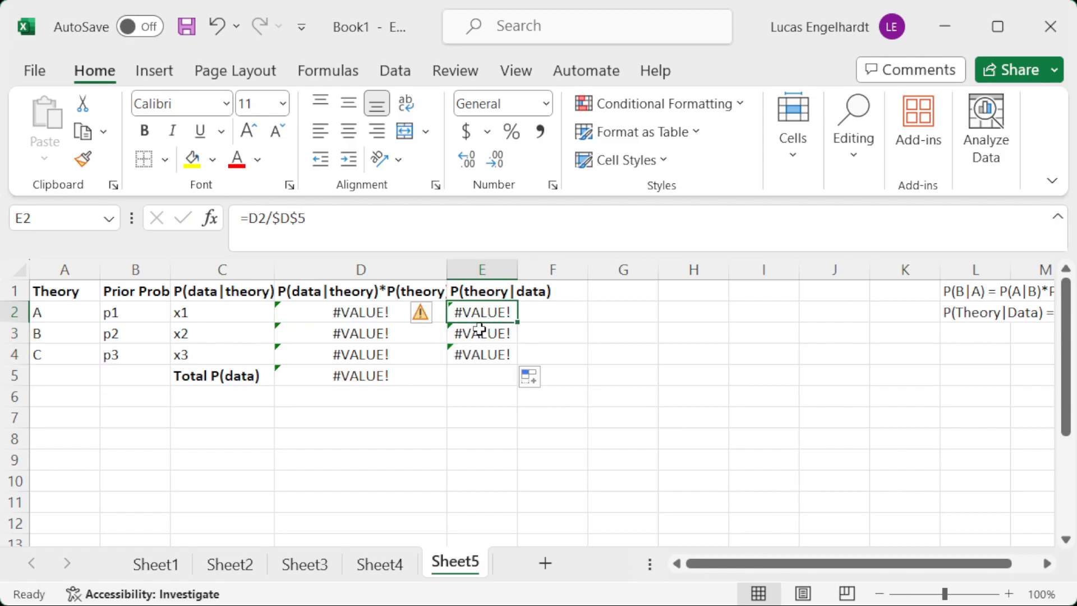
click(480, 330)
click(483, 354)
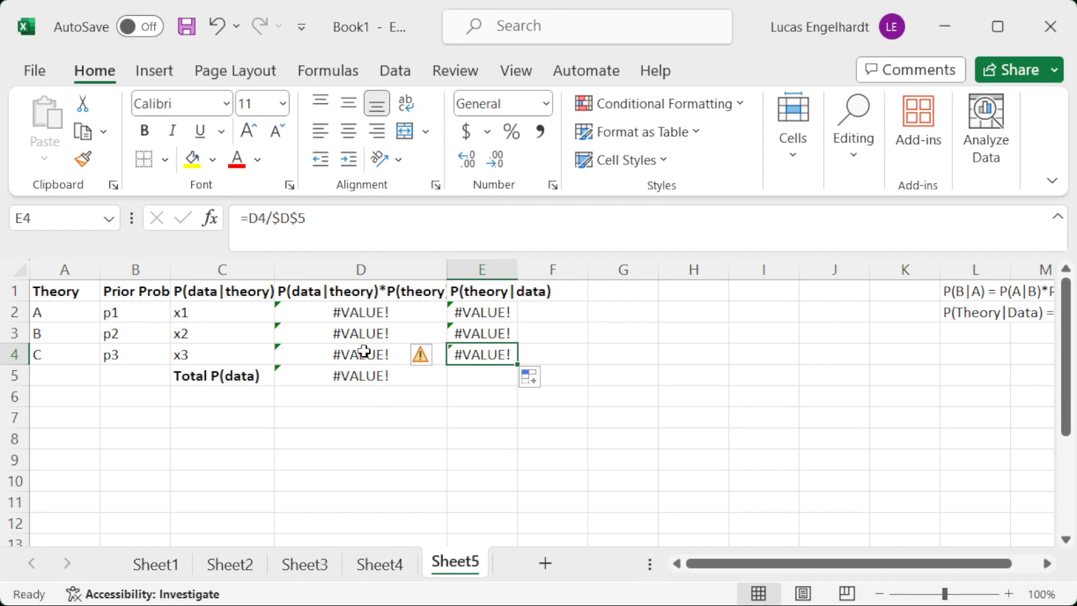
drag(268, 373, 320, 447)
Replace the theory names in A2:A4 with 4-sided, 6-sided and 8-sided.
click(47, 314)
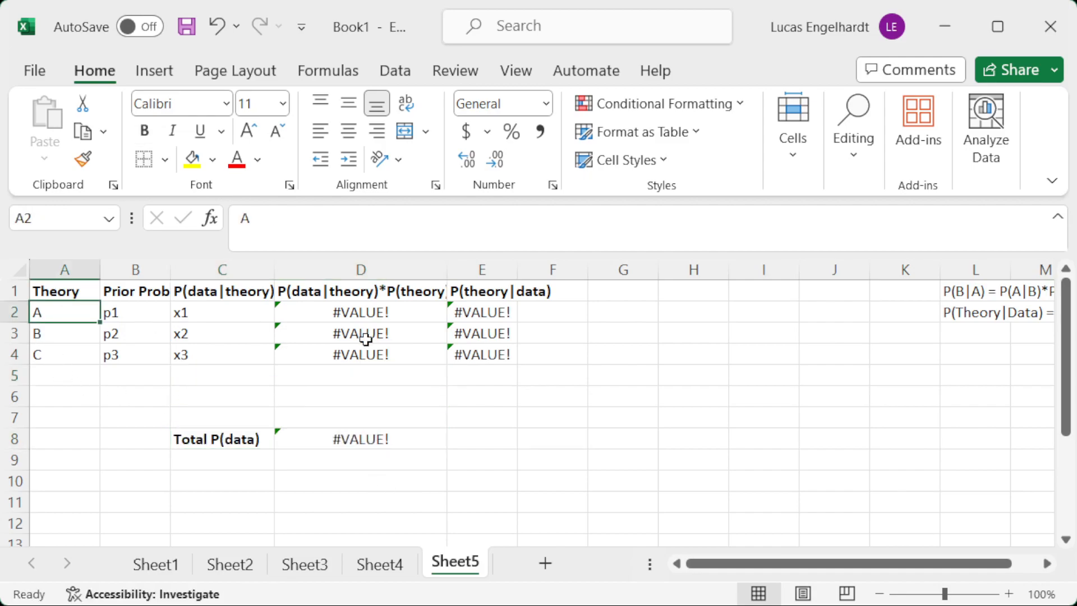
text(4-sided)
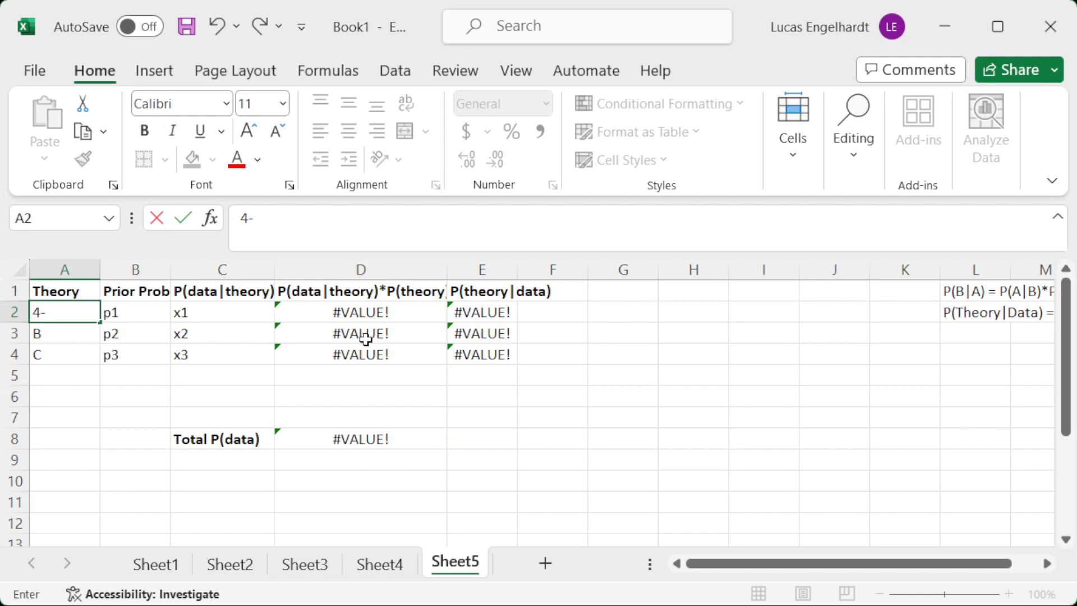
key(Return)
text(6-sided)
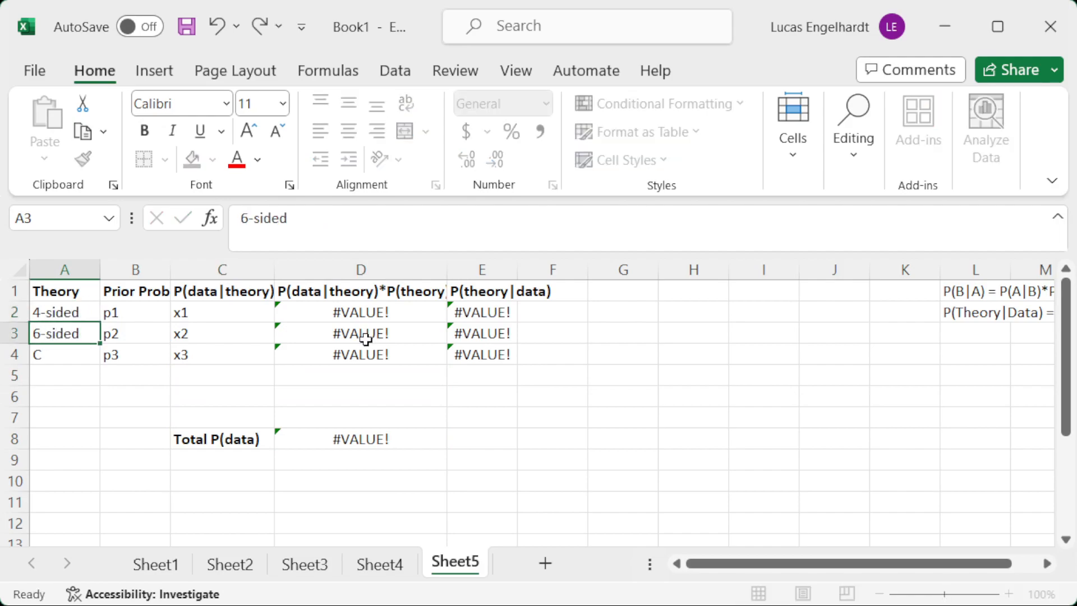
key(Return)
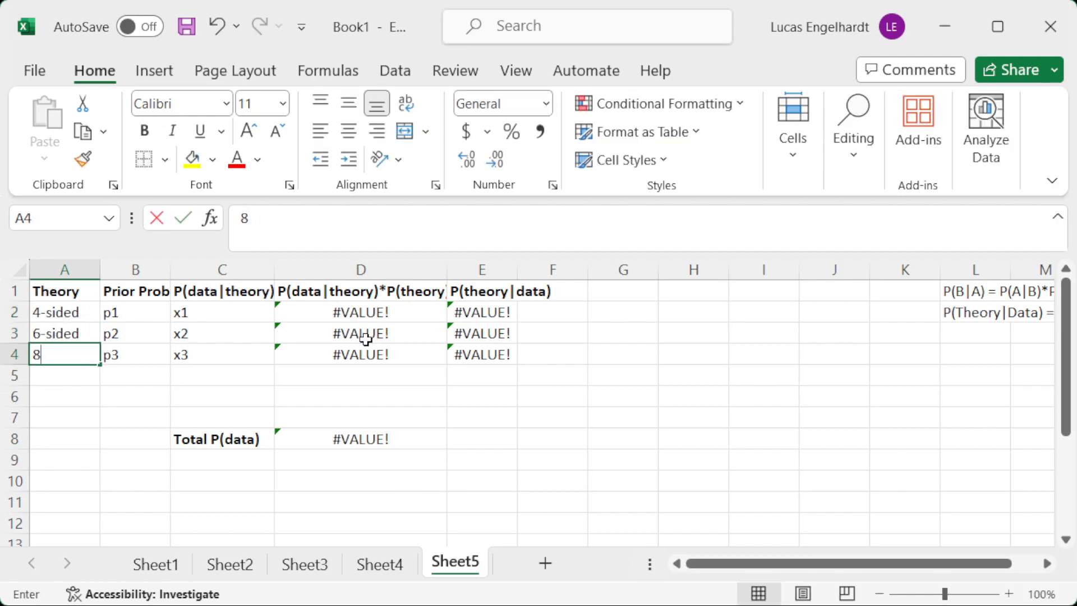
text(8-sided)
key(Return)
Add the theories 10-sided, 12-sided and 20-sided in A5:A7.
text(10-sided)
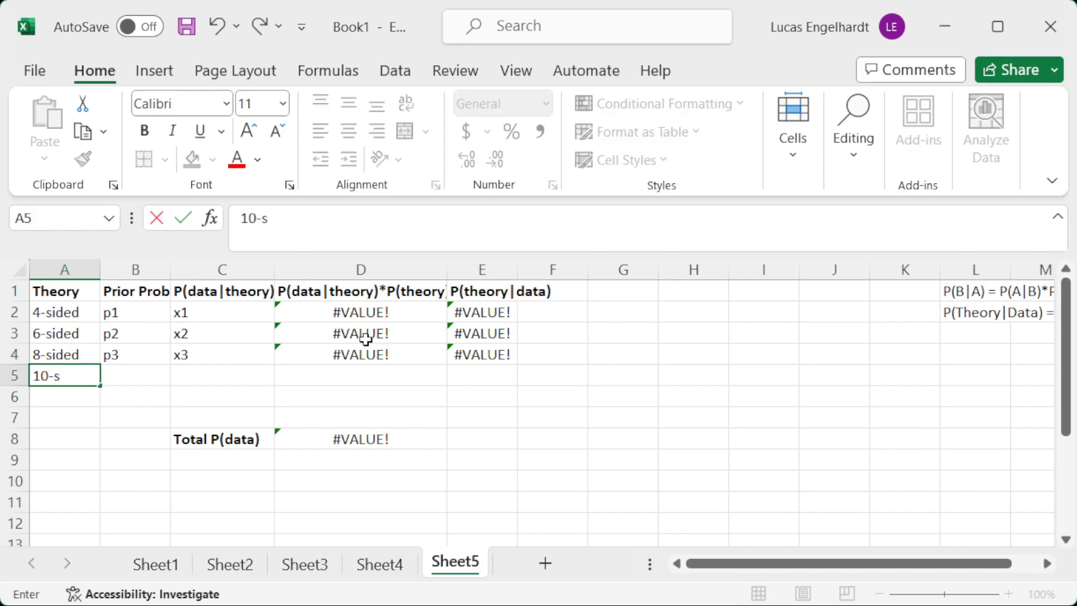
key(Return)
text(12-sided)
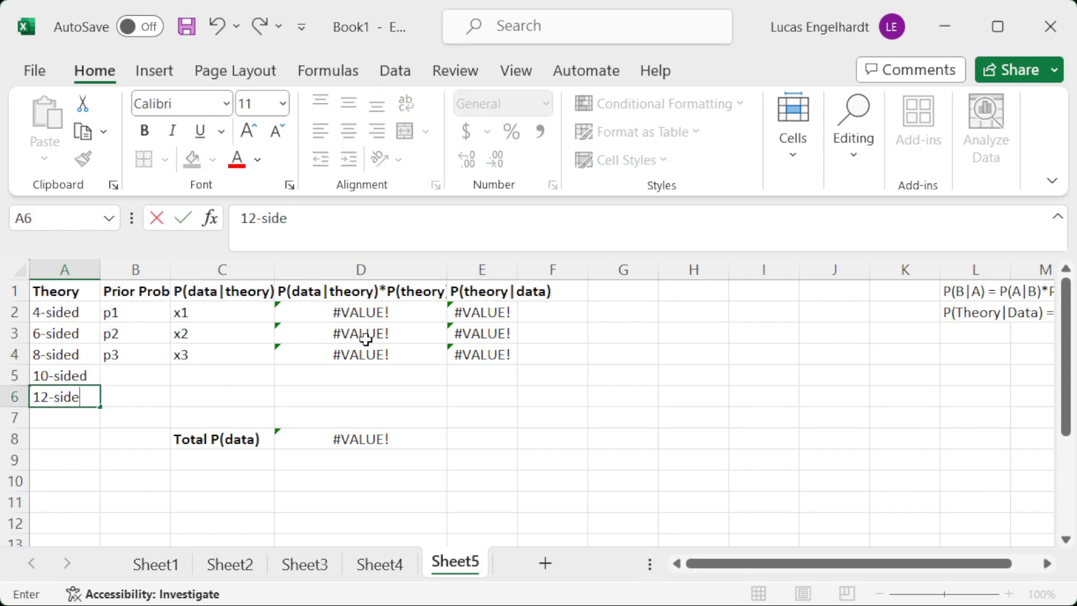
key(Return)
text(20-sided)
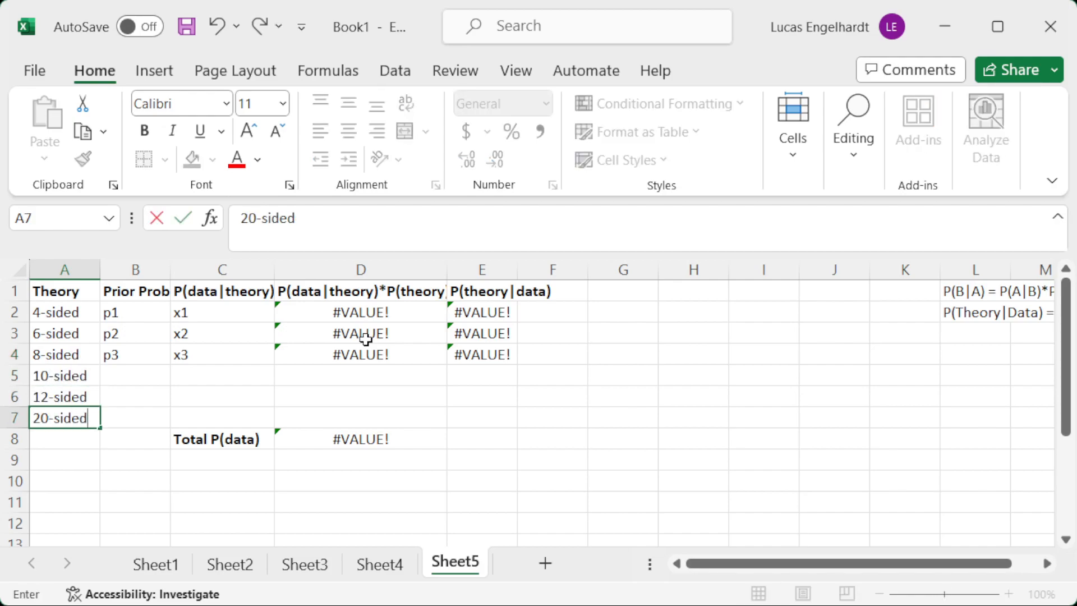
key(Return)
Enter the prior probability =1/6 in B2 and fill it down to B7.
key(Up)
key(Up)
key(Up)
key(Up)
key(Up)
key(Up)
key(Right)
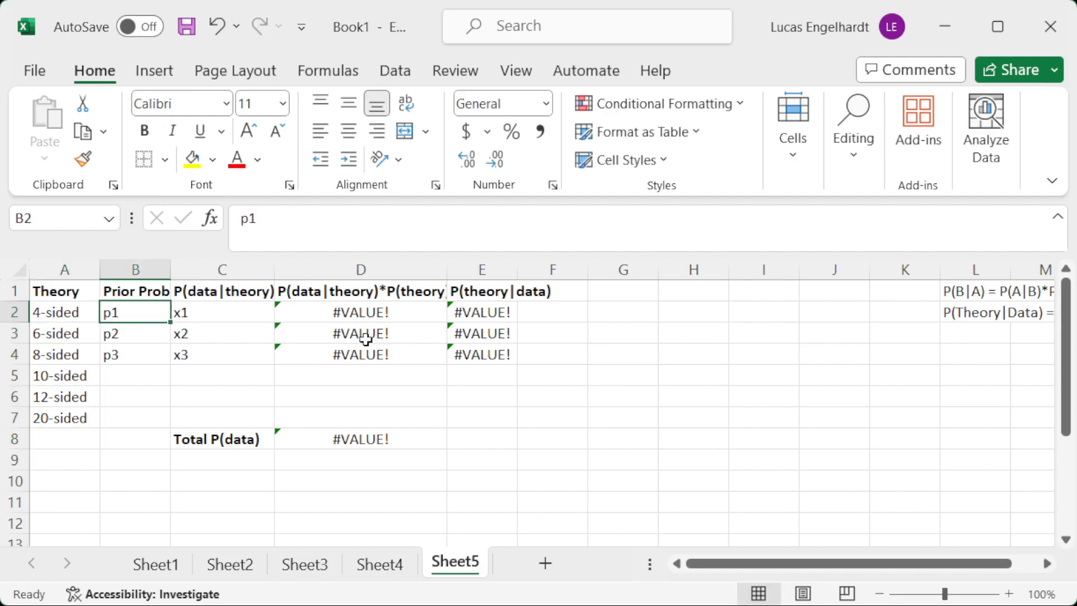
key(Left)
key(Down)
key(Down)
key(Down)
key(Down)
key(Down)
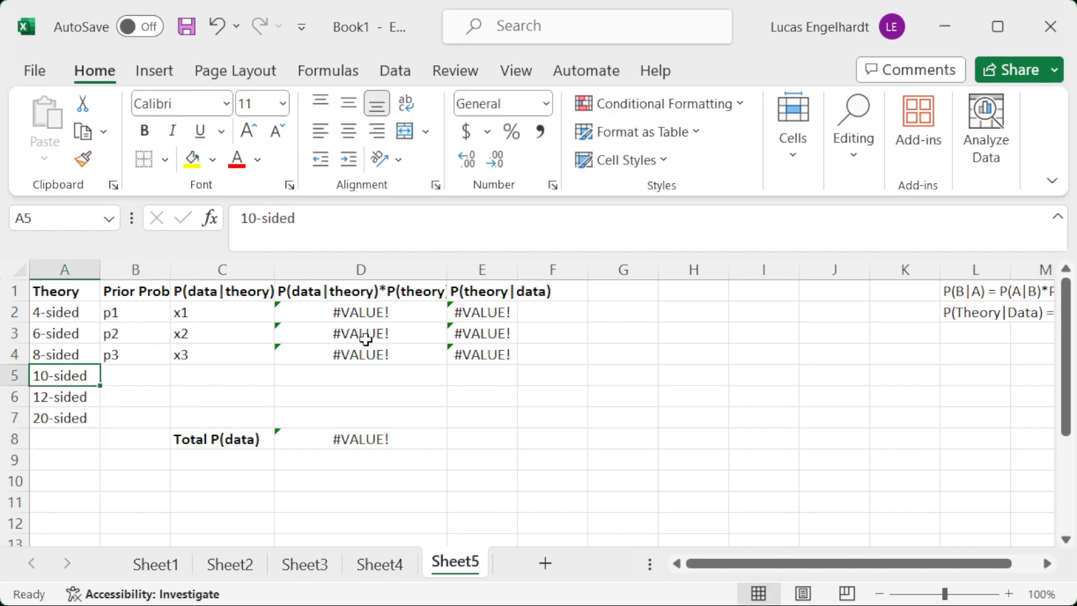
key(Right)
key(Up)
key(Up)
key(Up)
key(Up)
key(Up)
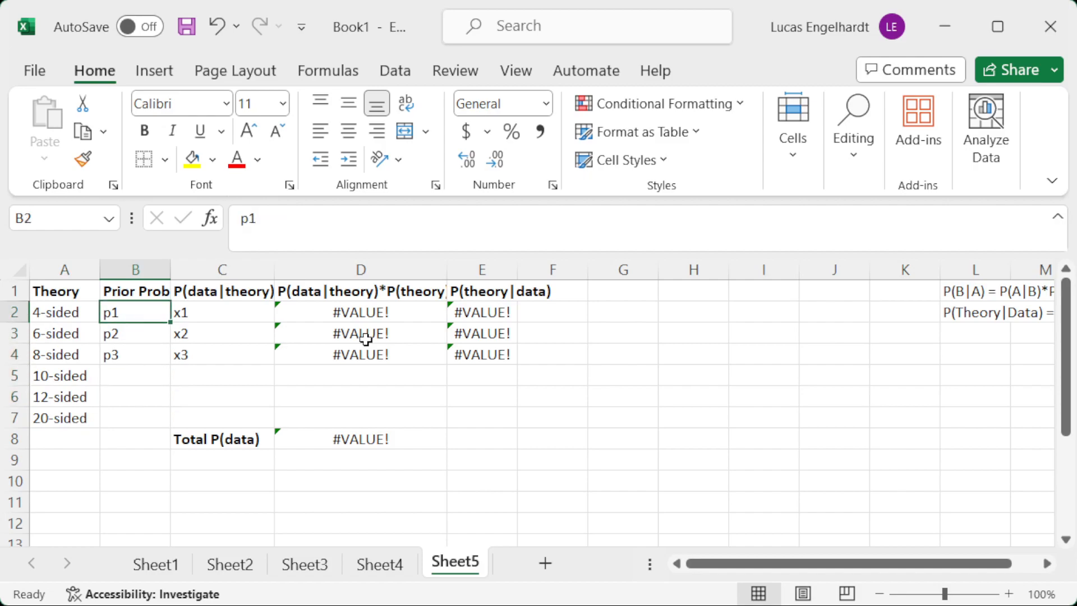
text(=1/6)
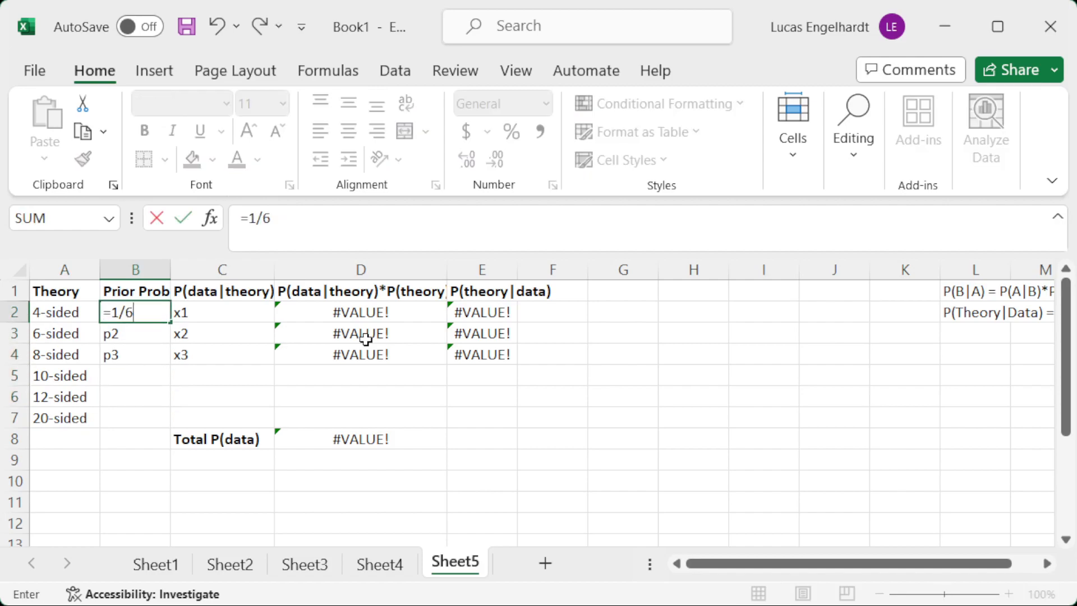
key(Return)
click(125, 315)
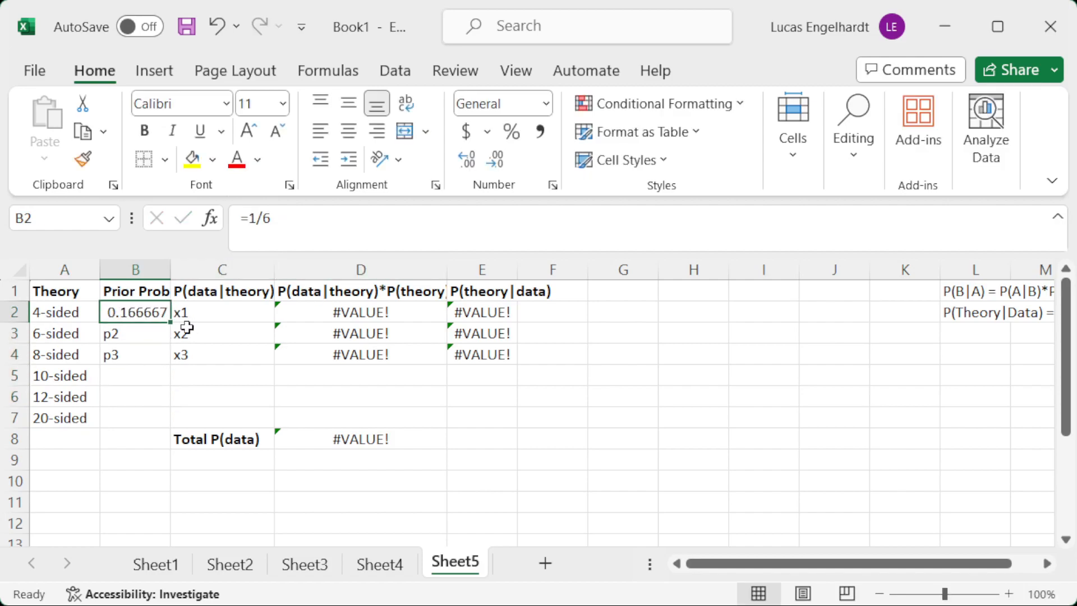
drag(174, 326, 183, 422)
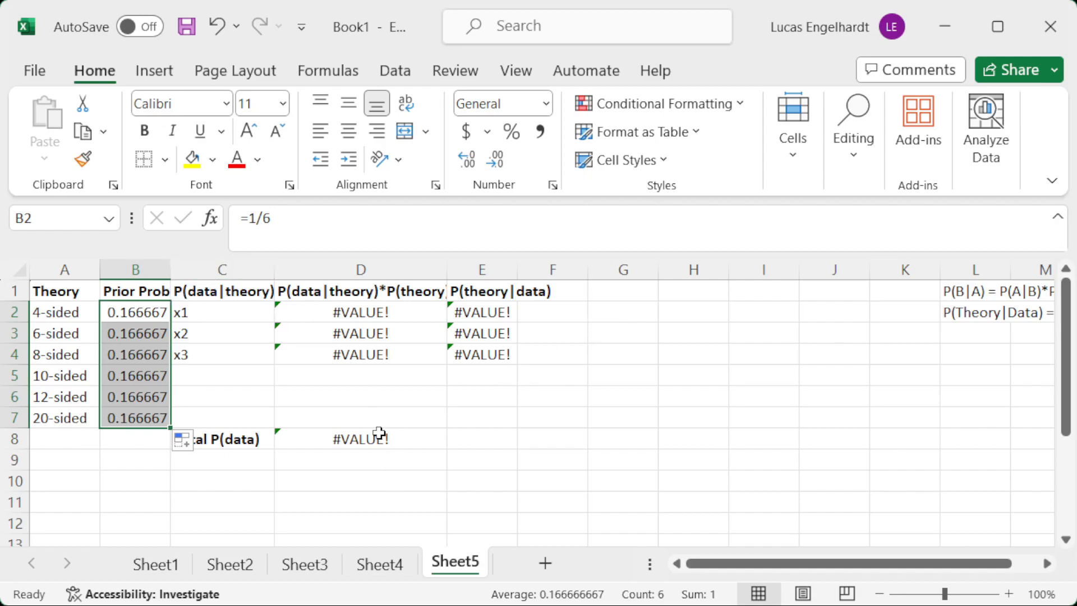
Enter a P(data|theory) of 0 for the 4-sided, 6-sided and 8-sided dice in C2:C4.
click(233, 317)
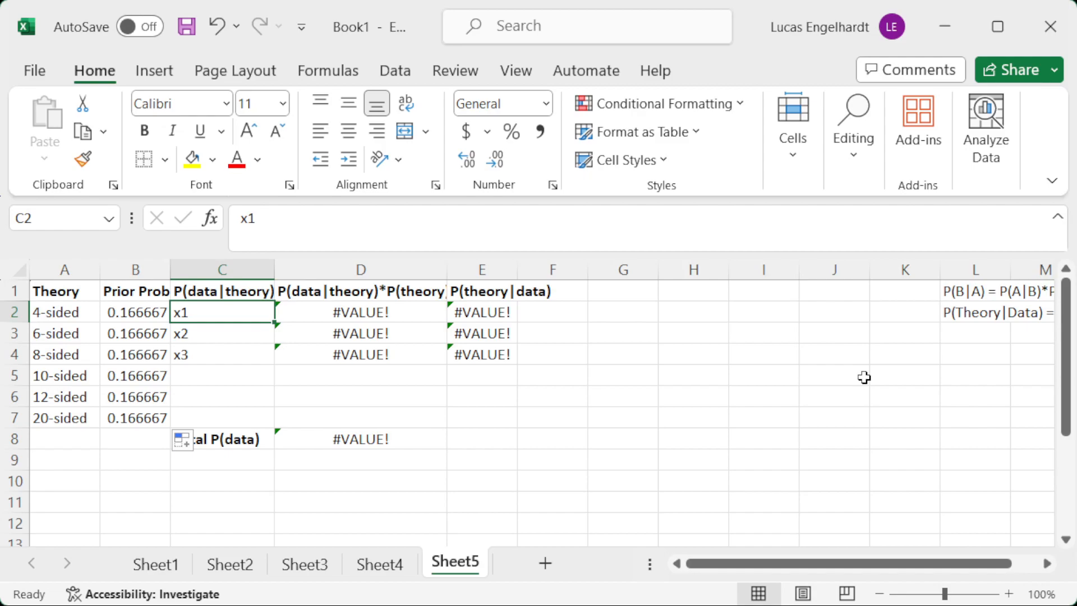
text(0)
key(Return)
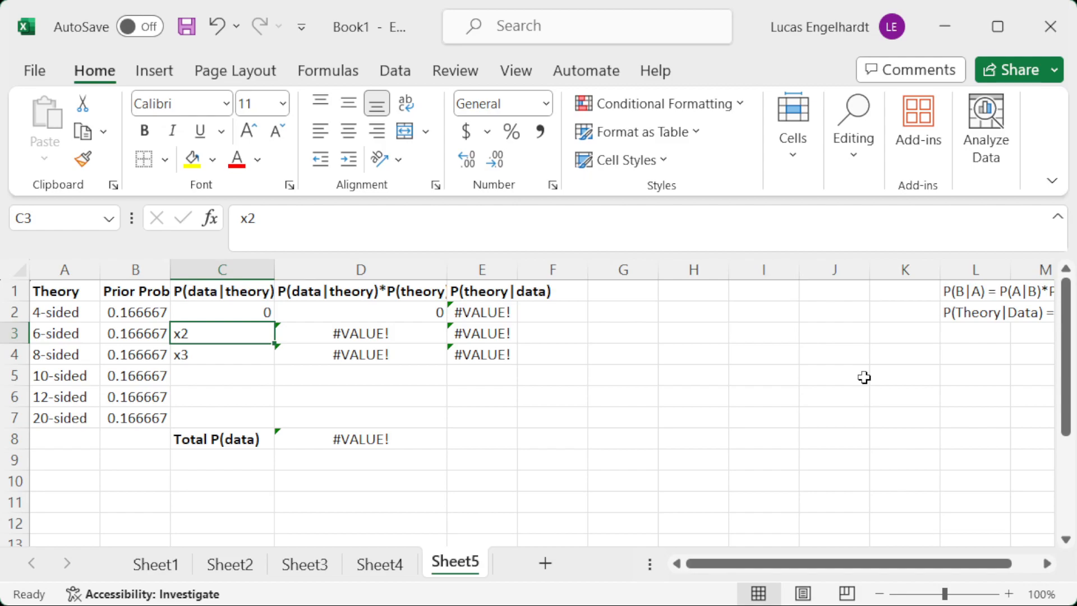
text(0)
key(Return)
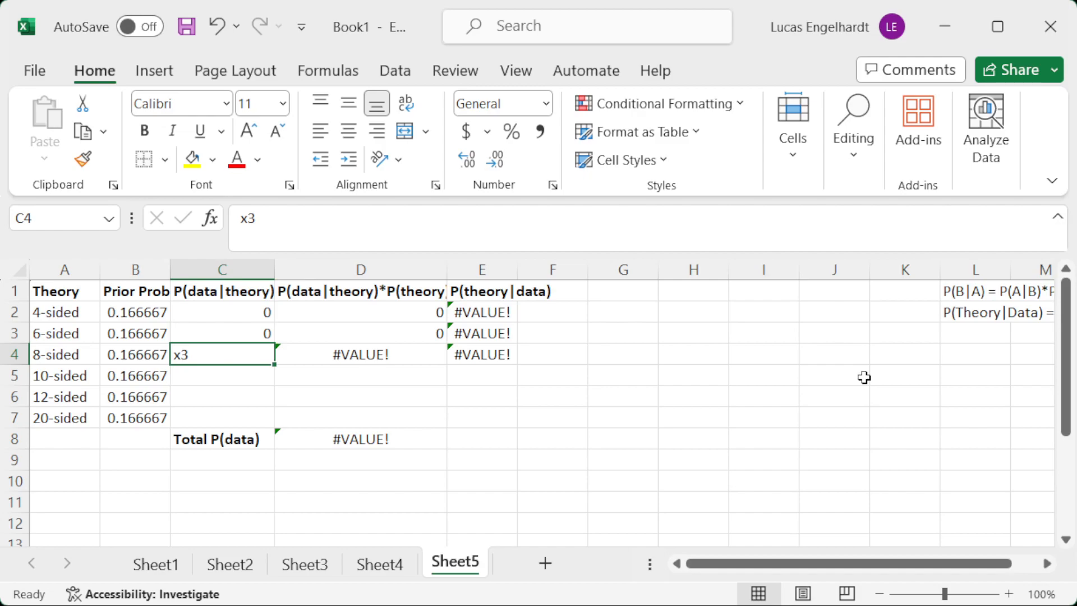
text(0)
key(Return)
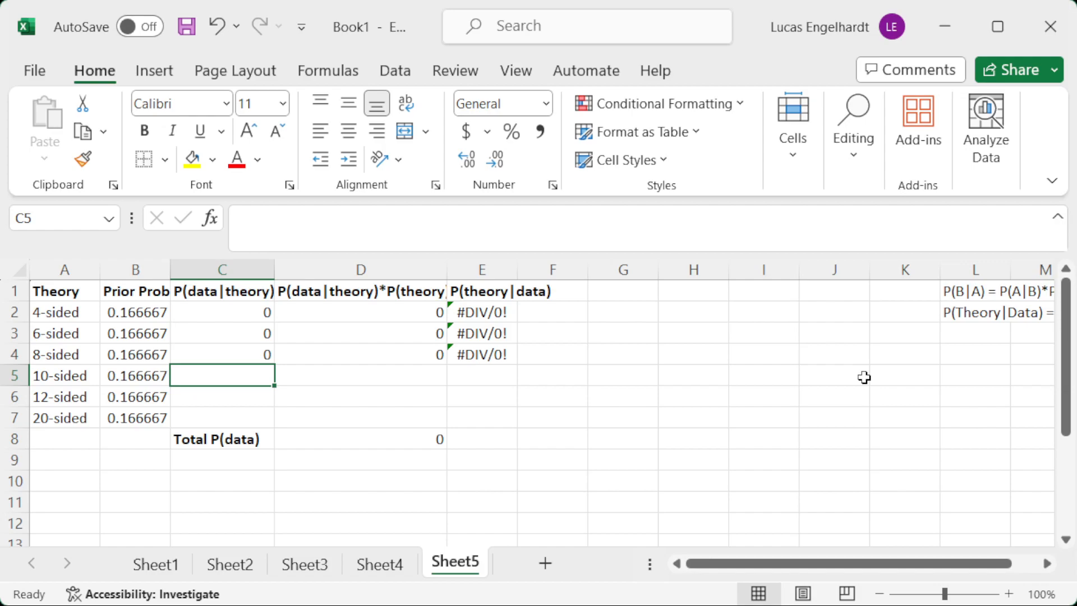
Enter the P(data|theory) formulas =1/10, =1/12 and =1/20 for the 10-, 12- and 20-sided dice in C5:C7.
text(])
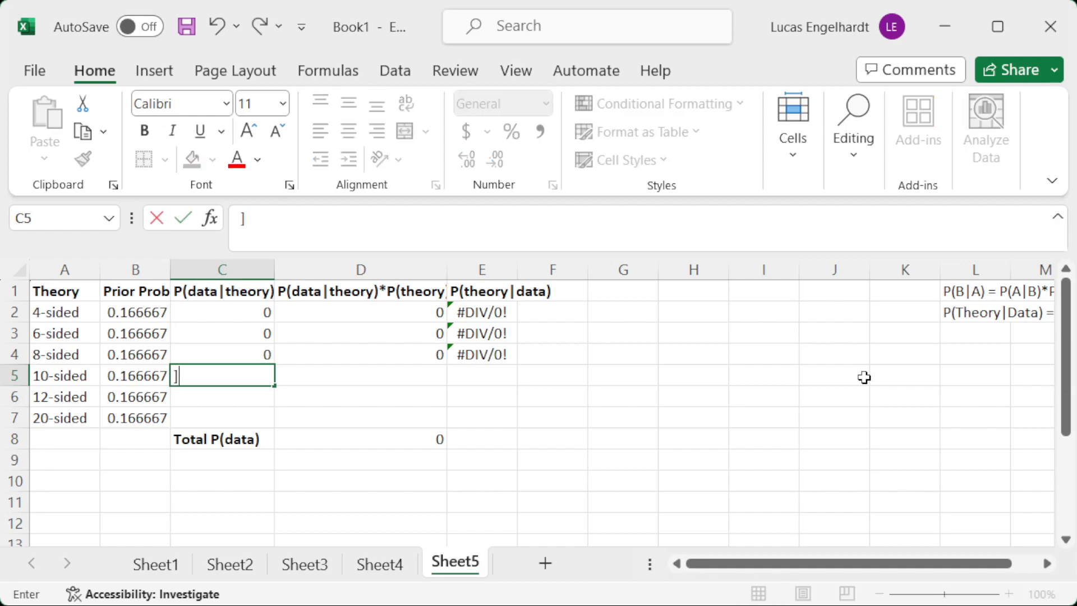
key(BackSpace)
text(=1)
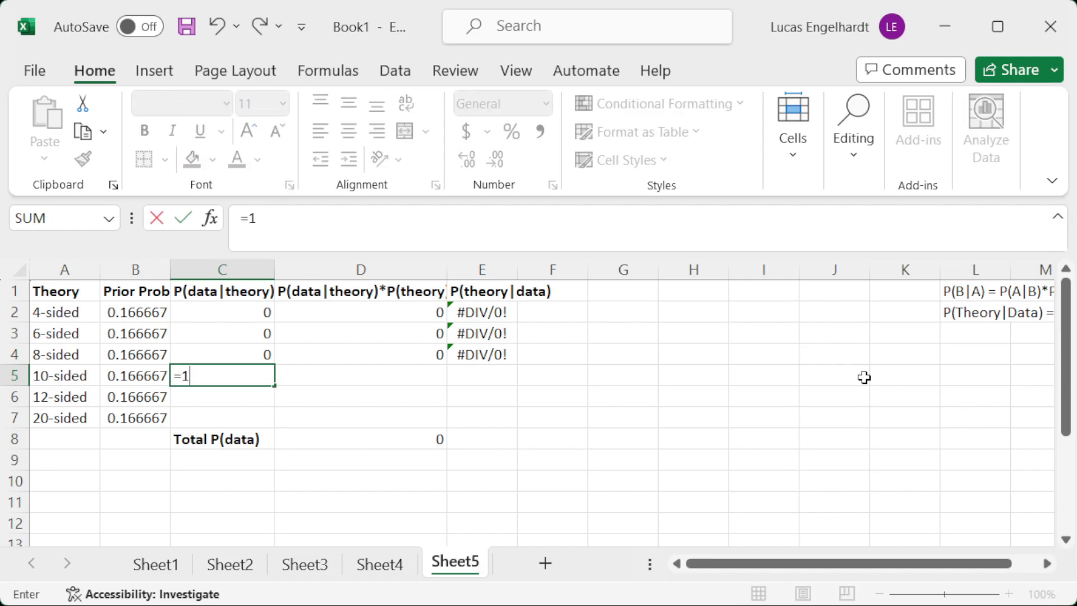
text(/10)
key(Return)
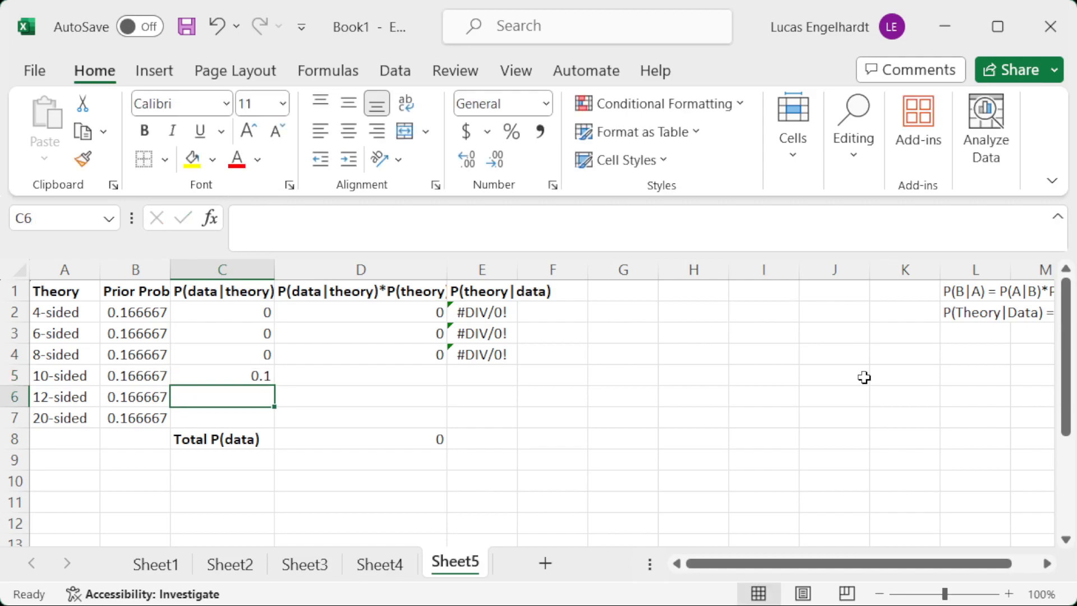
text(=1)
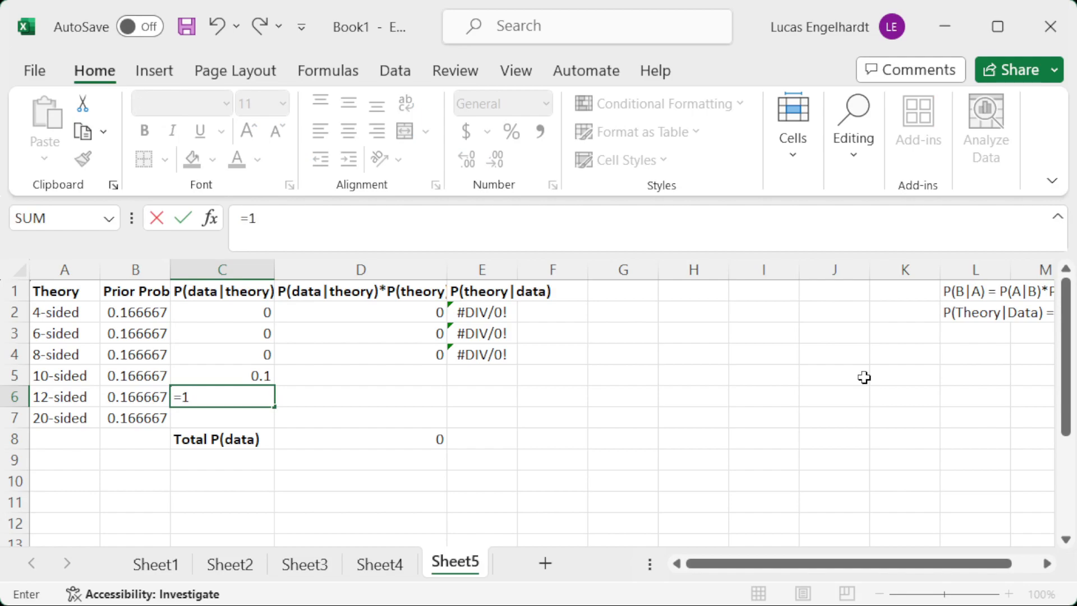
text(/12)
key(Return)
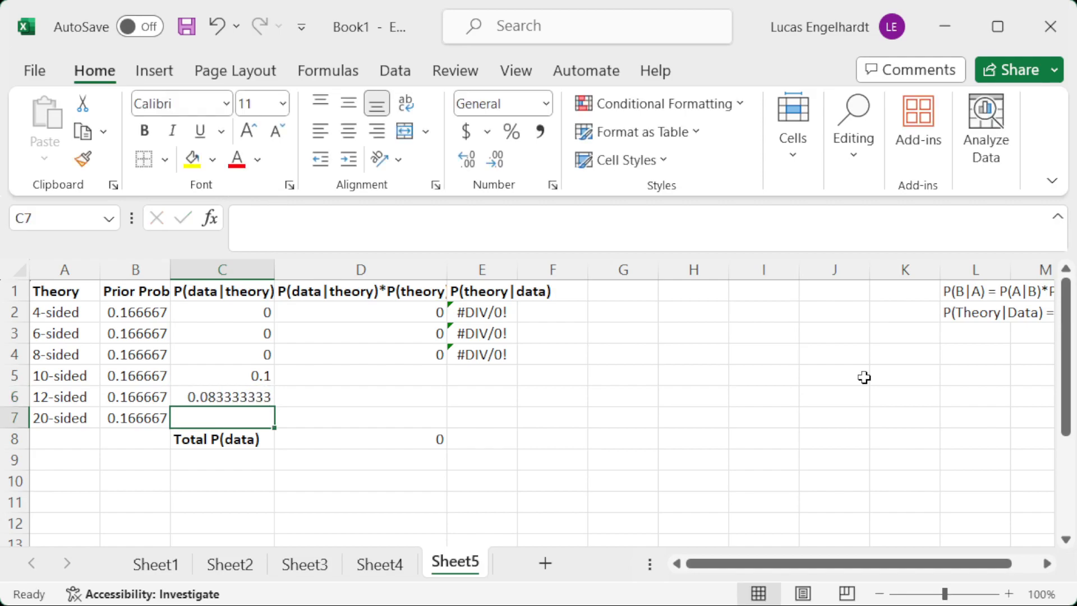
text(=1/20)
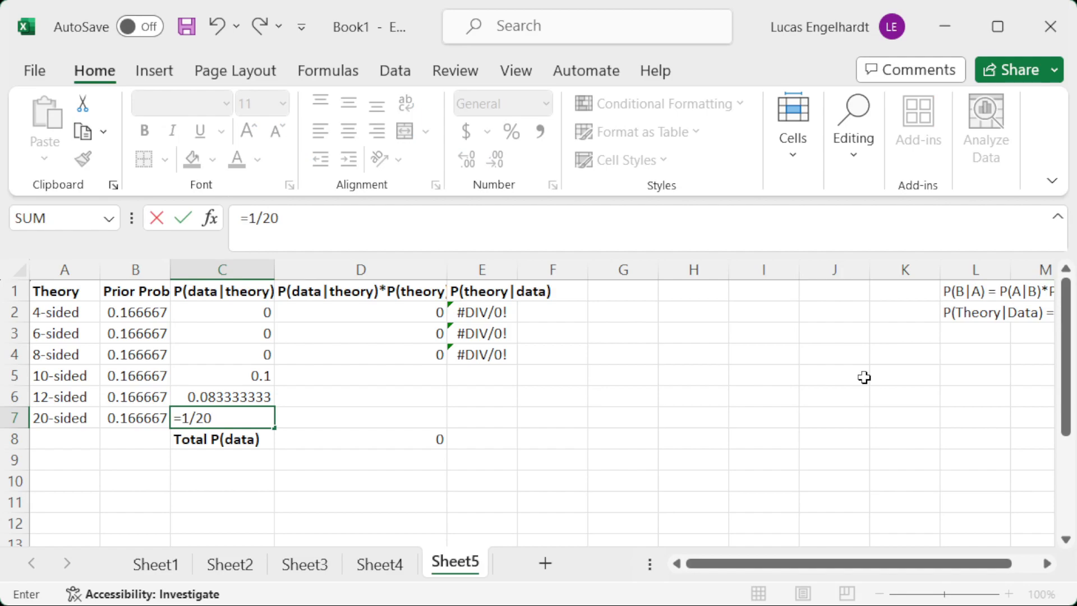
key(Return)
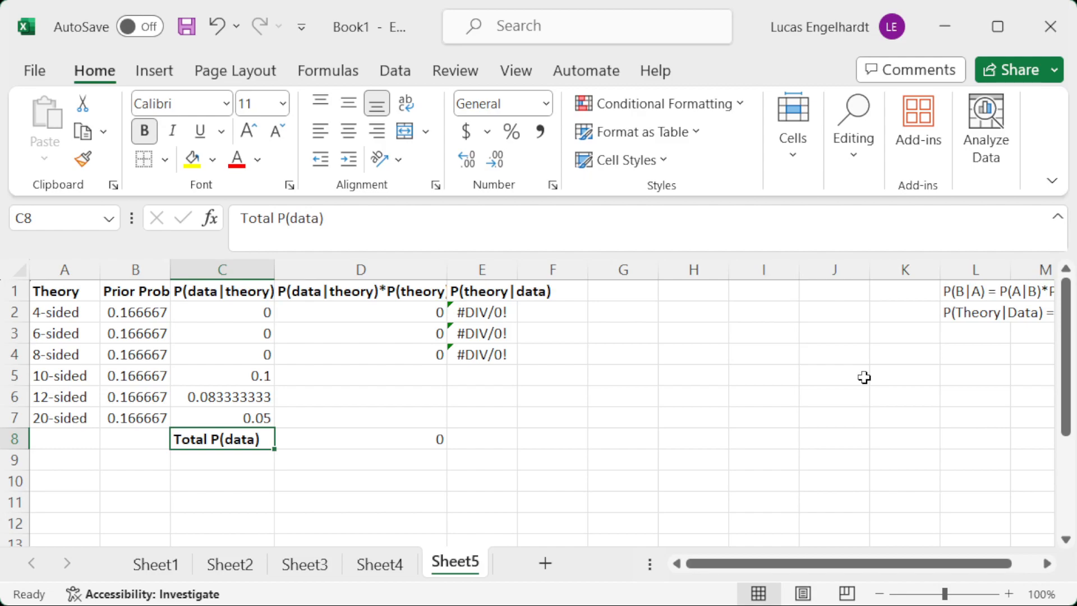
Fill the product formula from D4 down to D7 and extend the total in D8 to =SUM(D2:D7).
click(409, 346)
drag(447, 364, 452, 427)
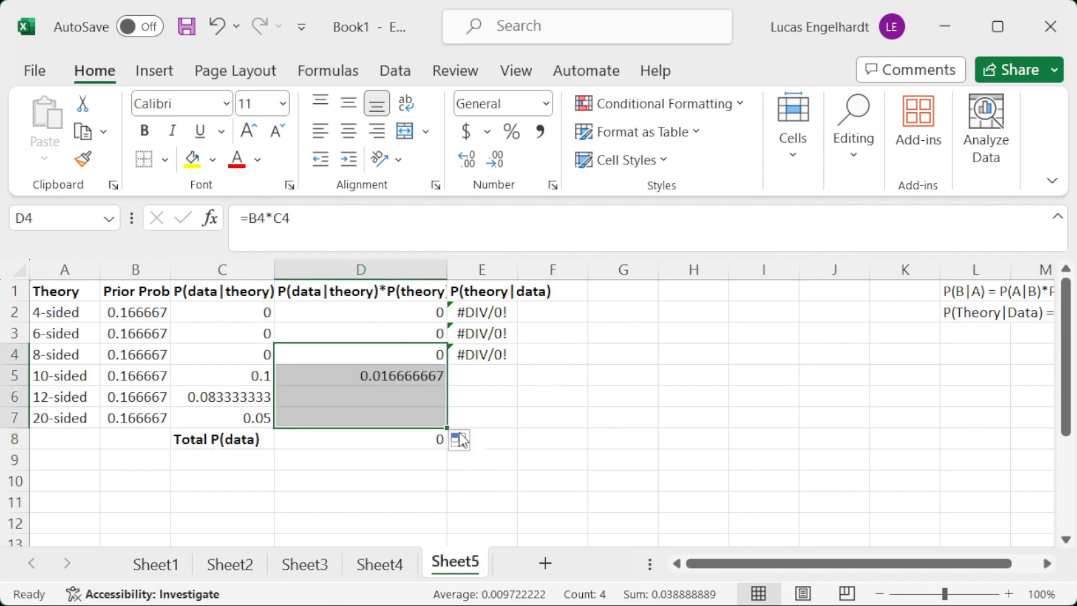
click(351, 434)
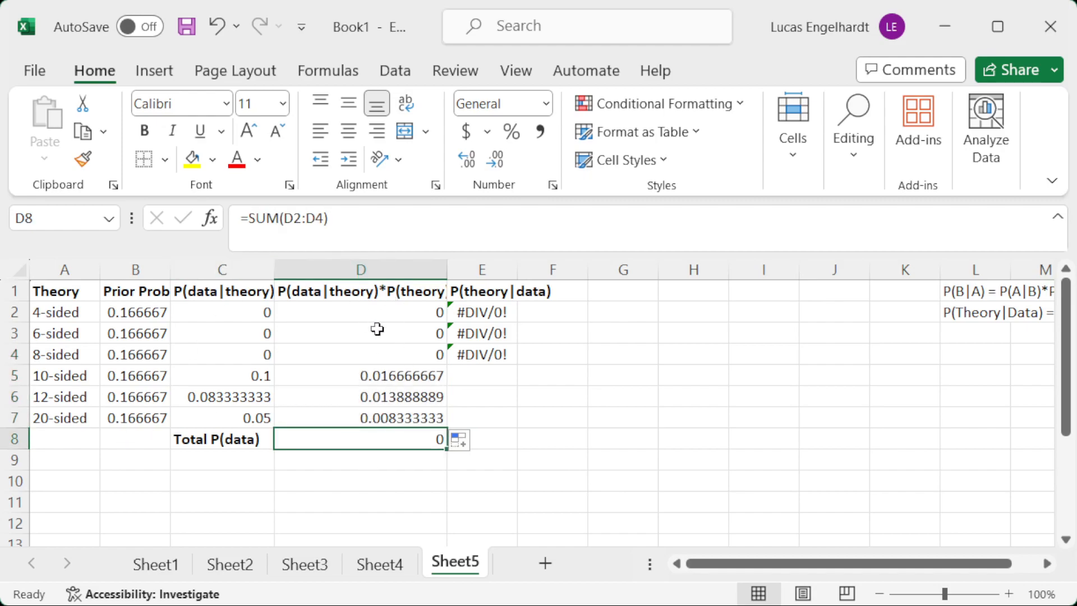
click(322, 218)
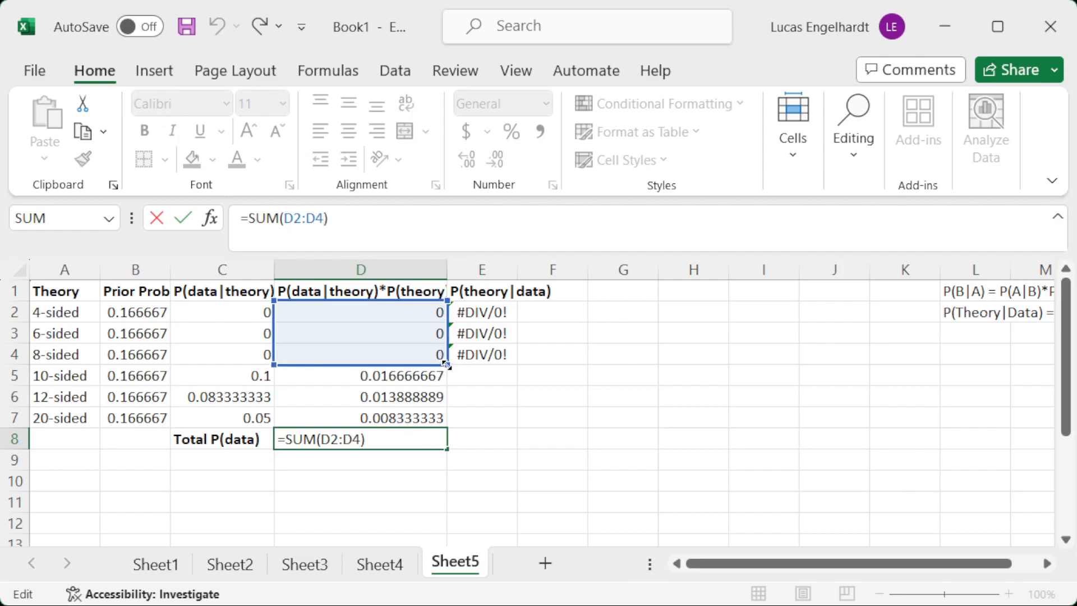
drag(446, 364, 447, 420)
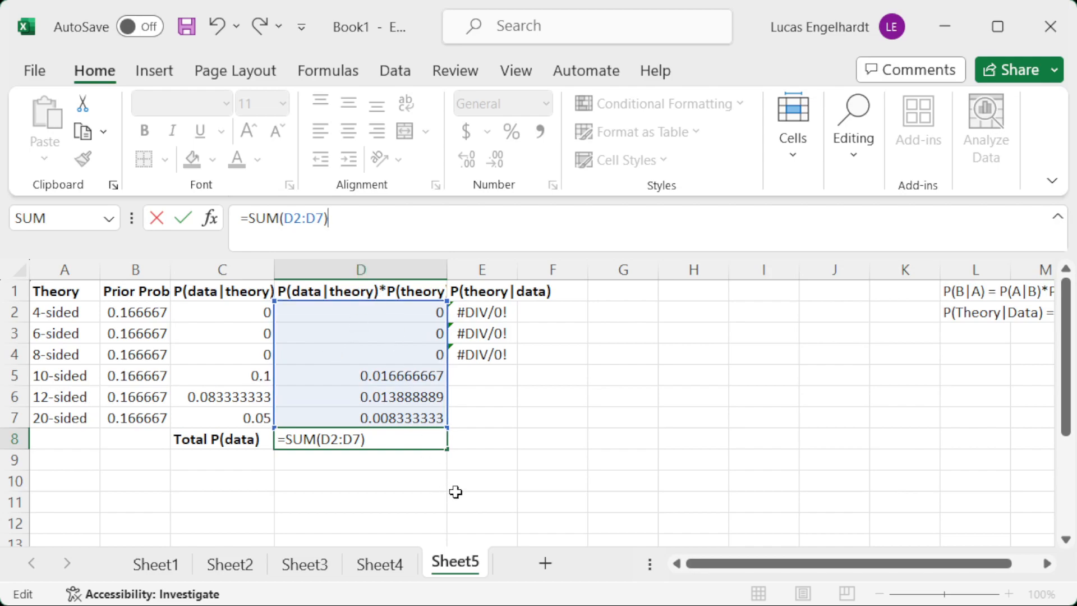
key(Return)
Fill the P(theory|data) formula from E4 down to E7, and check the total reference in E2's formula.
drag(488, 304, 518, 425)
click(494, 355)
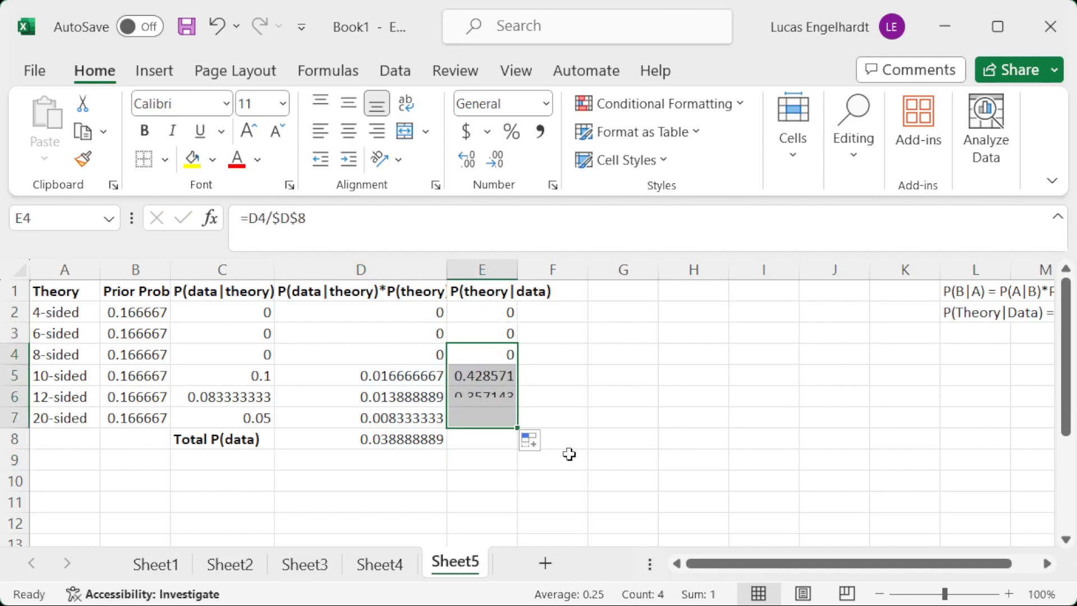
click(452, 312)
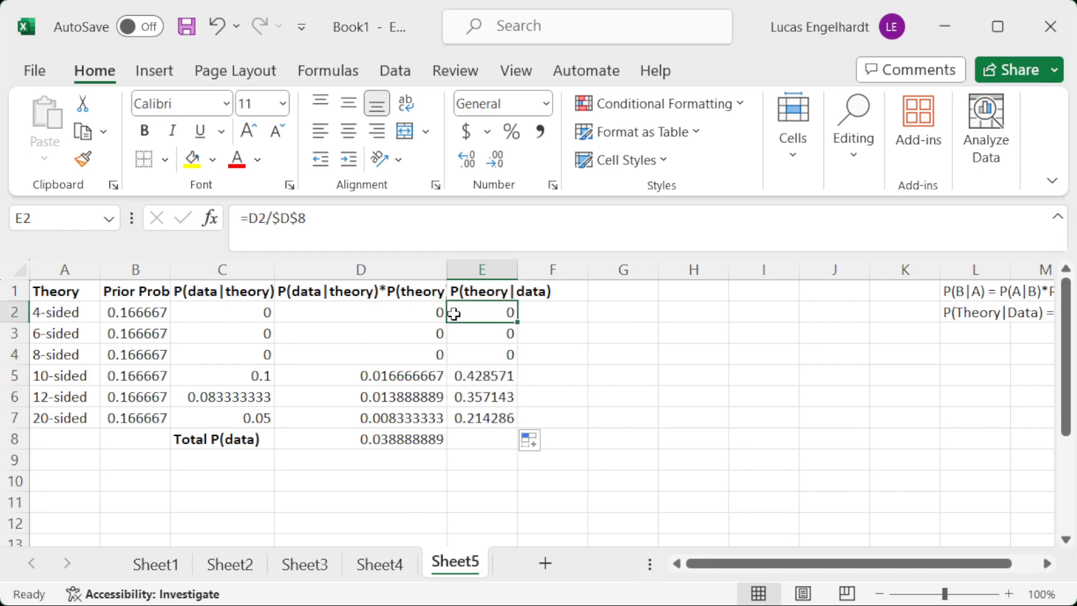
double_click(307, 219)
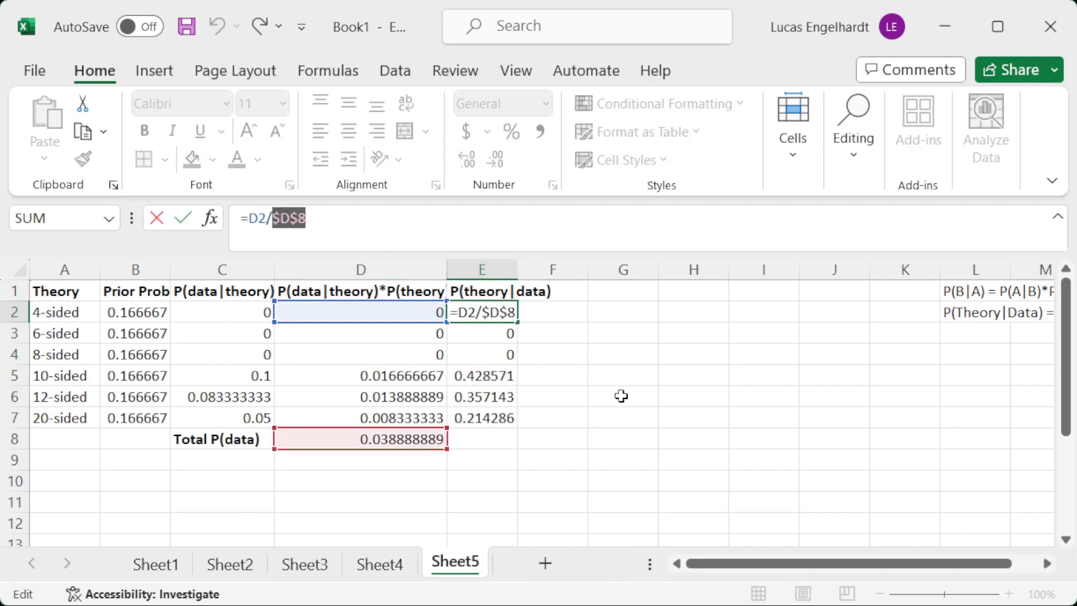
key(Escape)
Review the P(theory|data) column and the results for the 4-sided and 6-sided dice.
drag(480, 289, 494, 420)
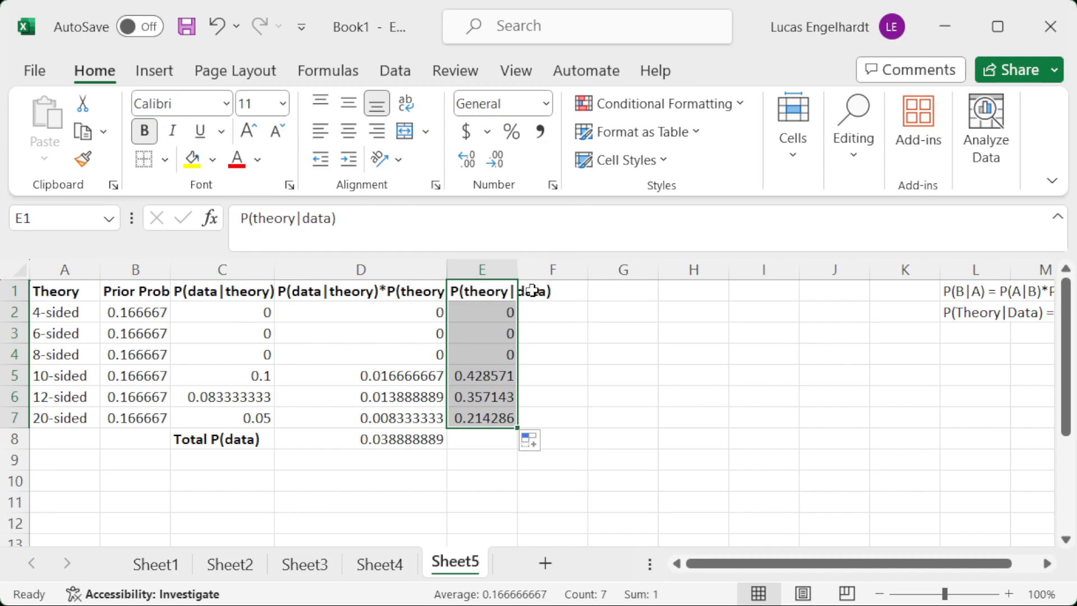
drag(44, 313, 505, 317)
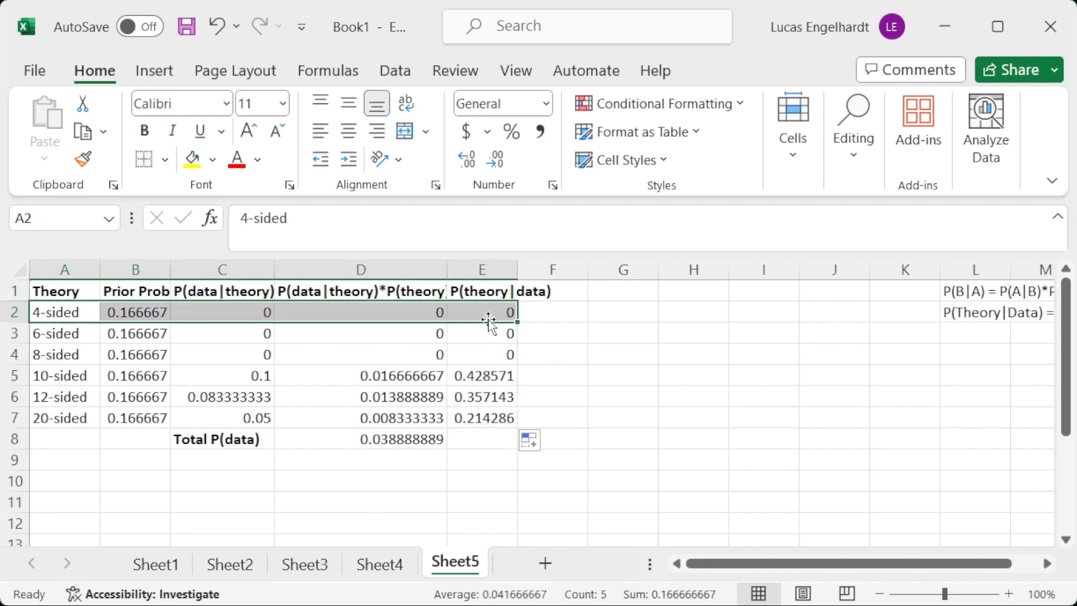
click(52, 338)
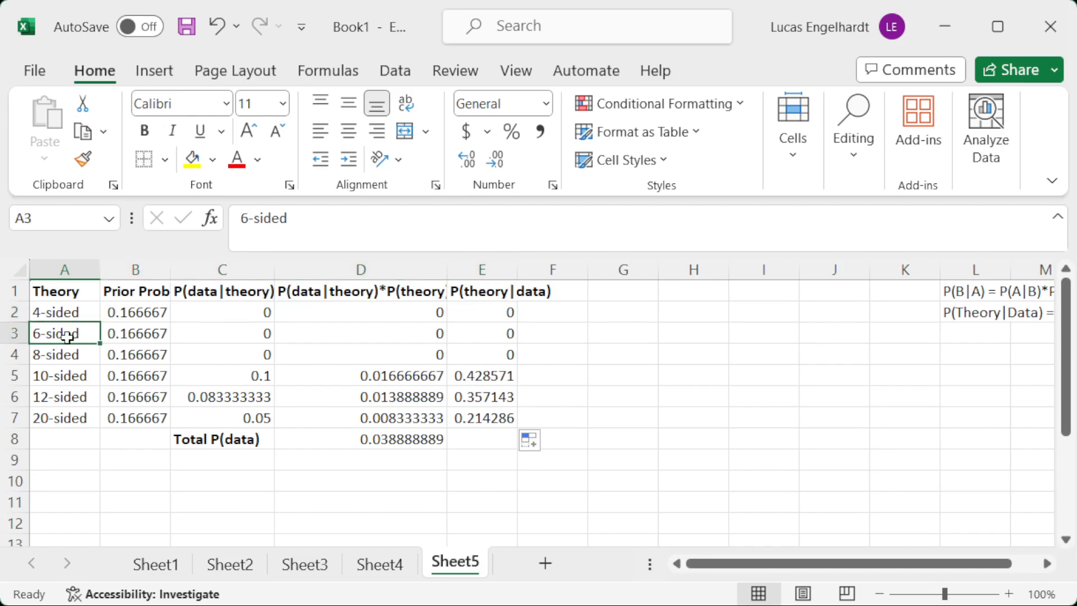
click(491, 331)
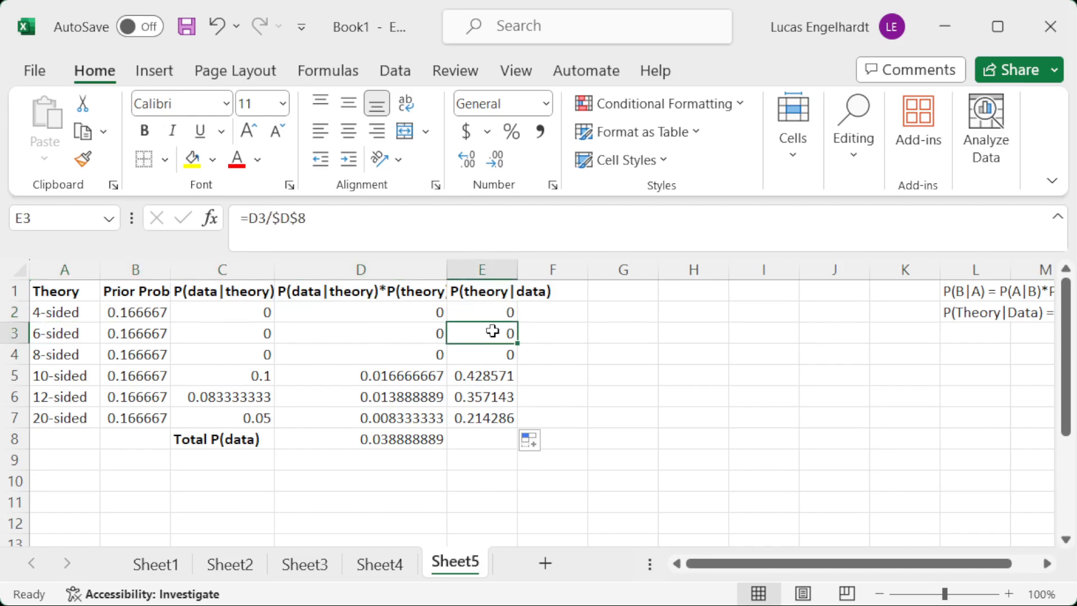
Review the P(theory|data) results for the 8-sided die and the 10-, 12- and 20-sided dice.
click(509, 351)
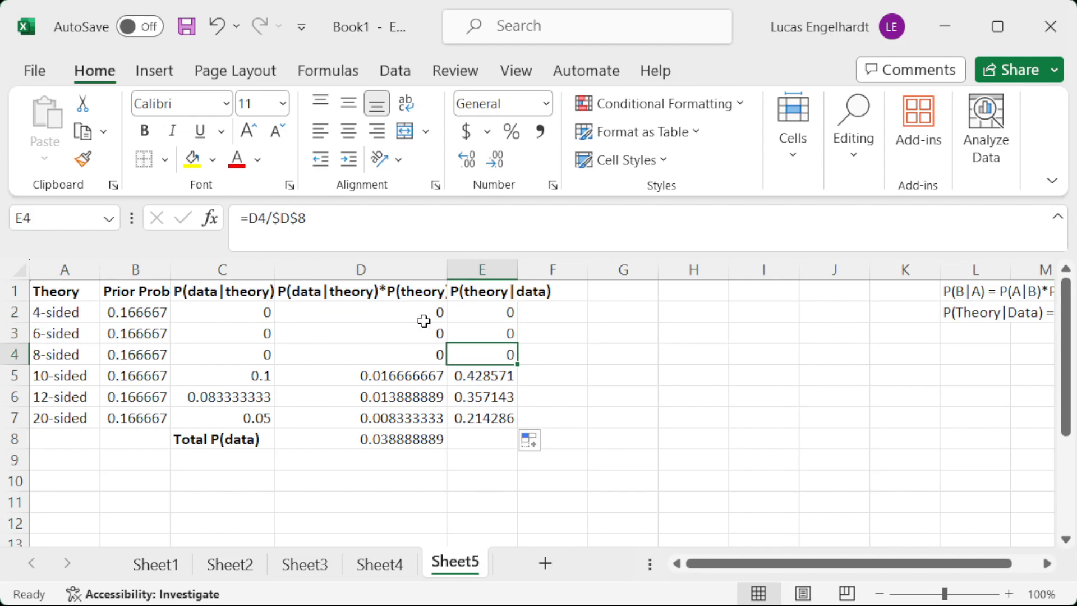
drag(490, 371, 499, 417)
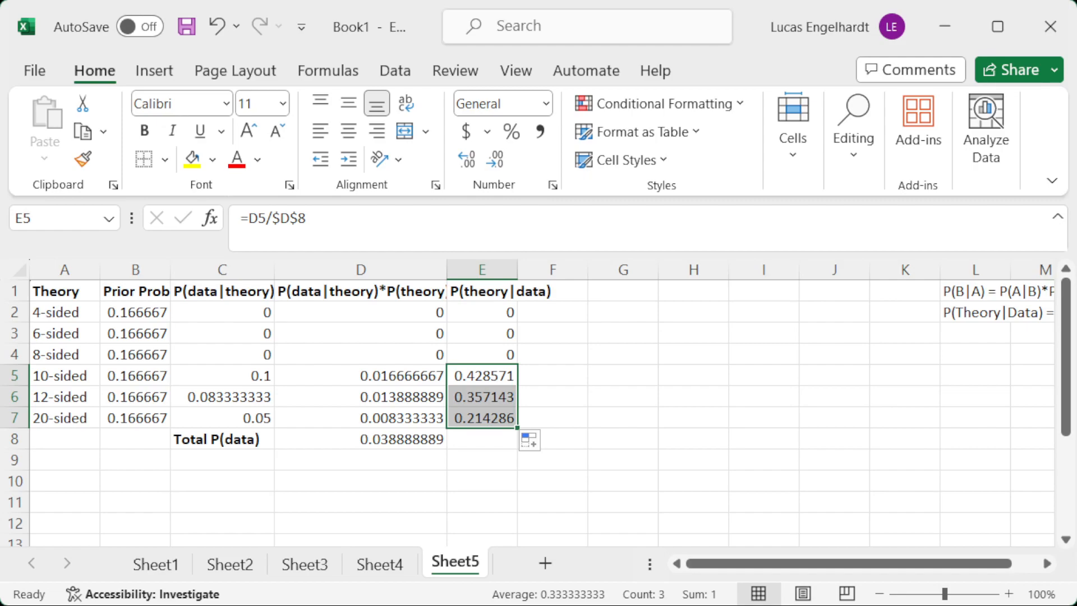
Try to copy the P(theory|data) formulas from E2:E7 into the prior probability cells B2:B7.
drag(490, 312, 481, 420)
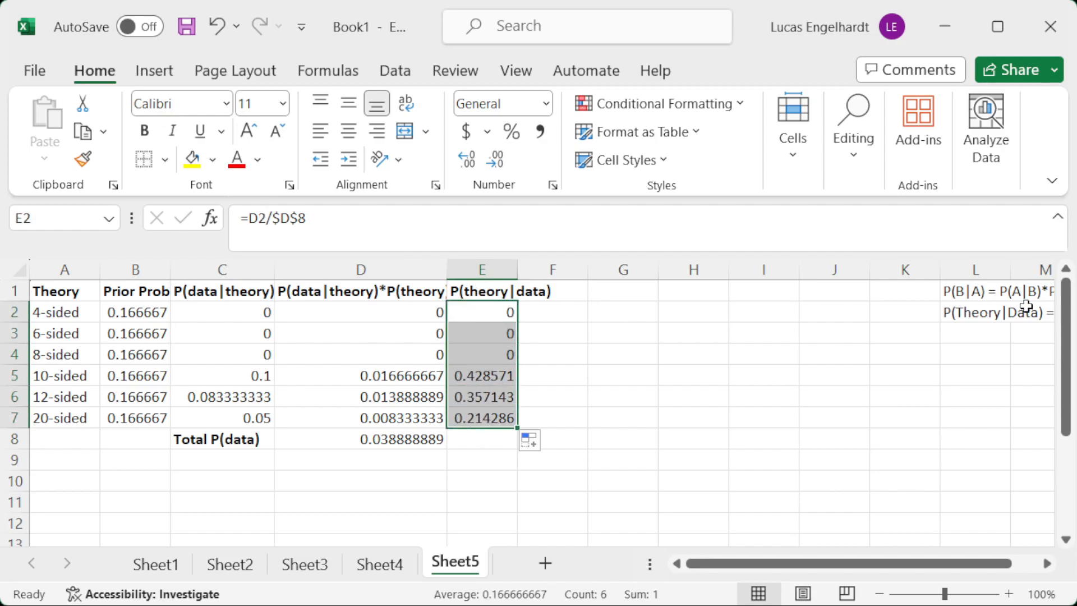
key(ctrl+c)
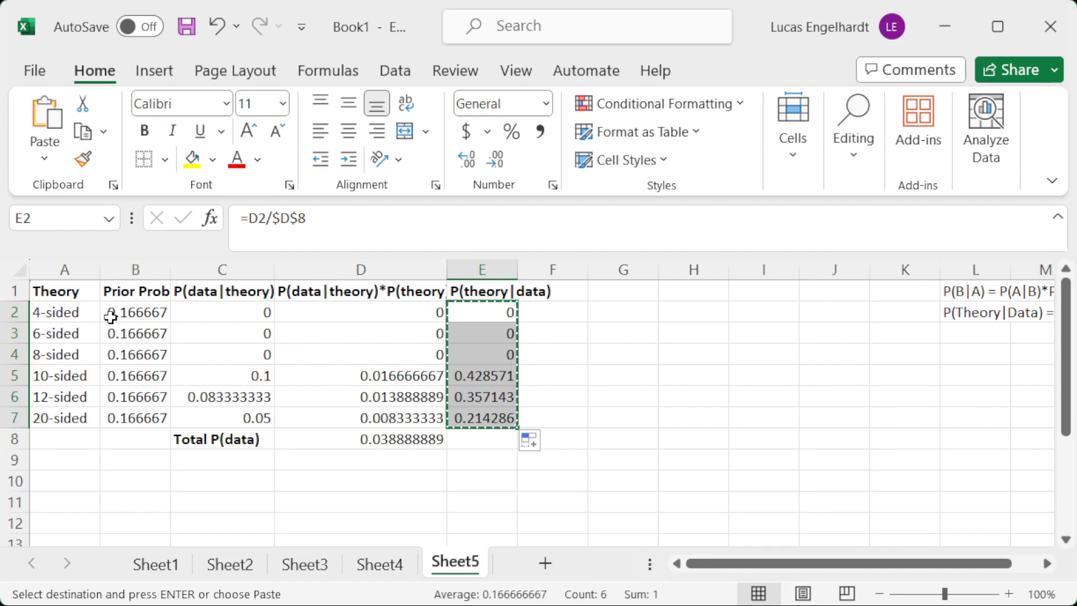
drag(113, 317, 135, 417)
key(ctrl+v)
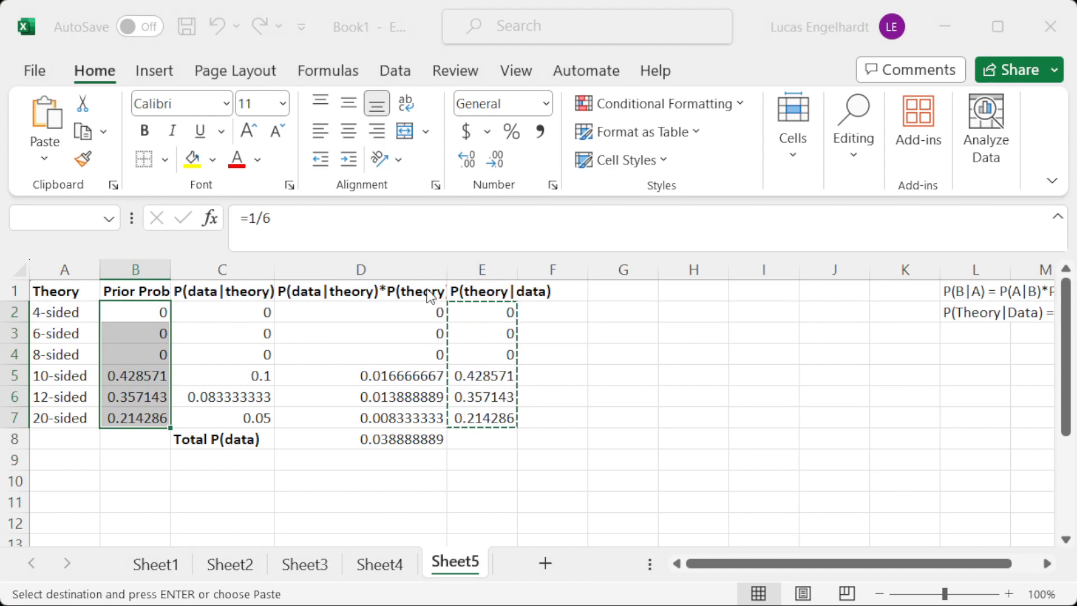
click(829, 493)
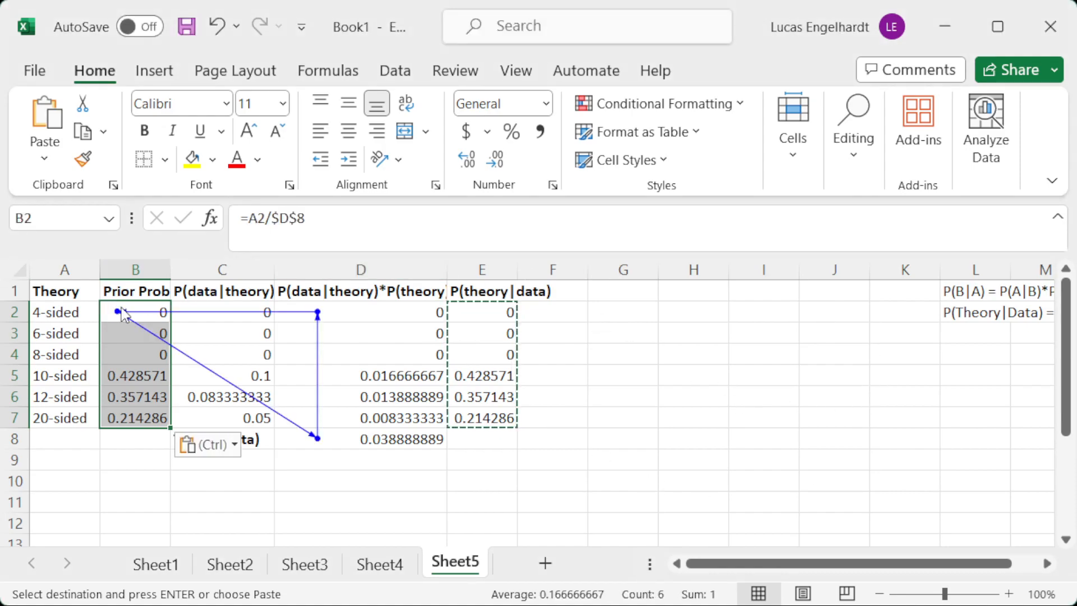
key(Escape)
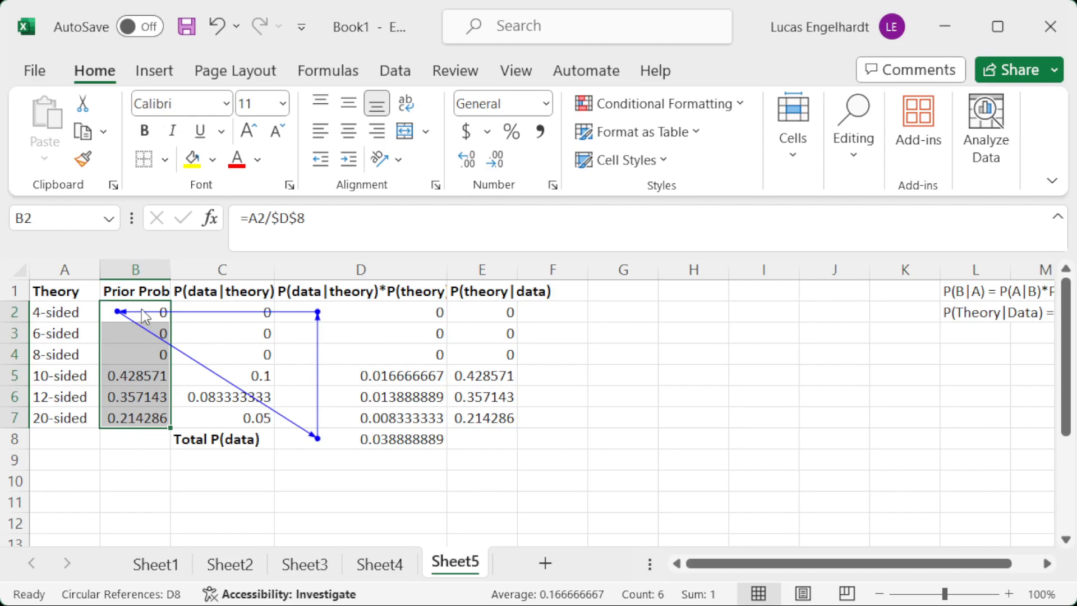
Undo the formula paste in B2:B7 and paste the P(theory|data) results from E2:E7 there as values only.
click(527, 348)
drag(483, 314, 486, 427)
key(ctrl+c)
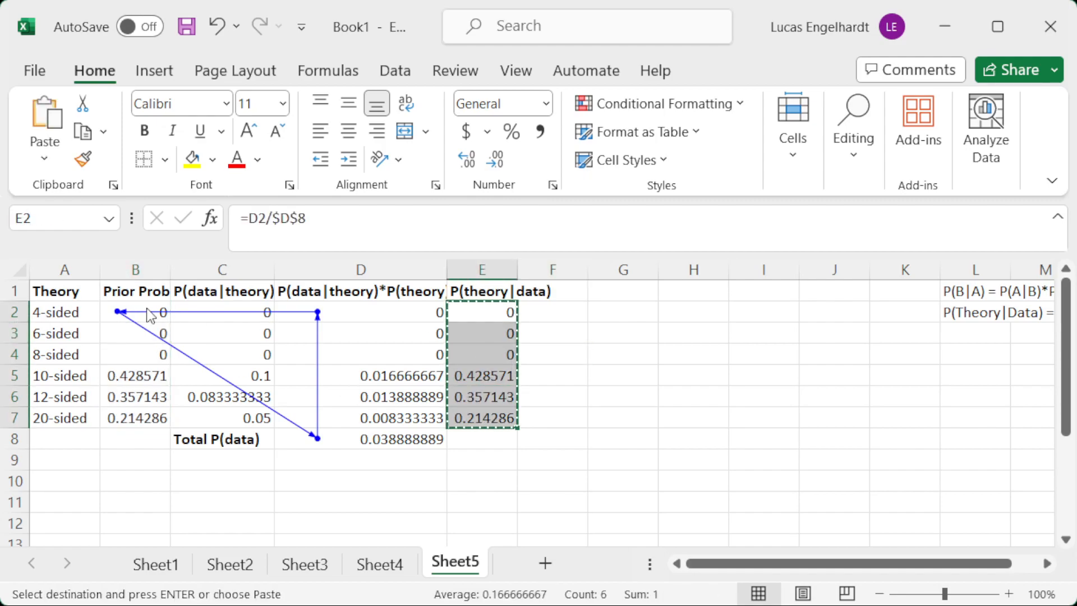
click(125, 314)
key(Escape)
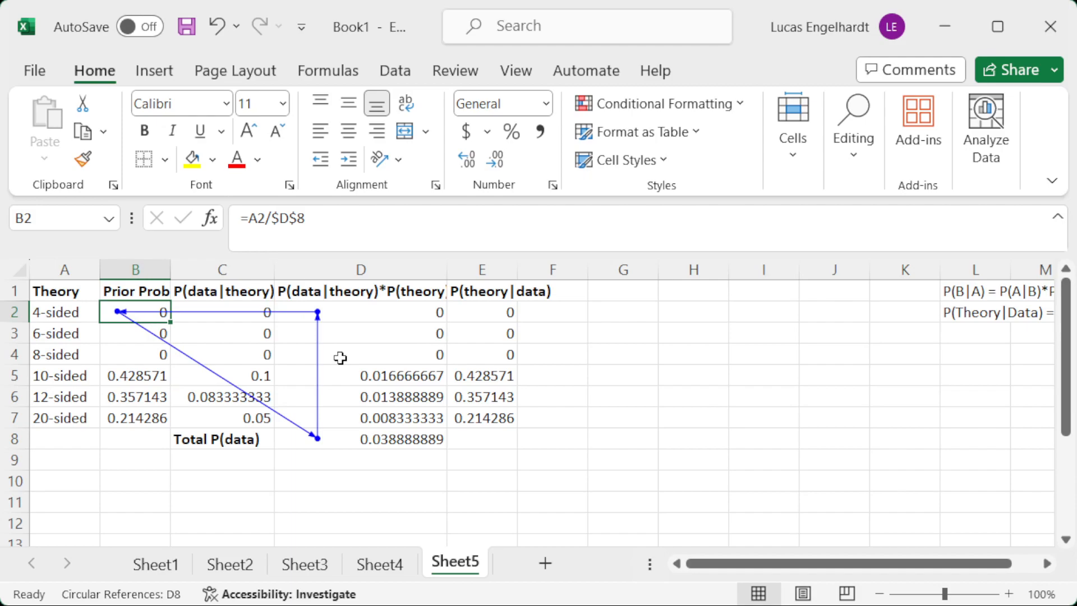
key(ctrl+z)
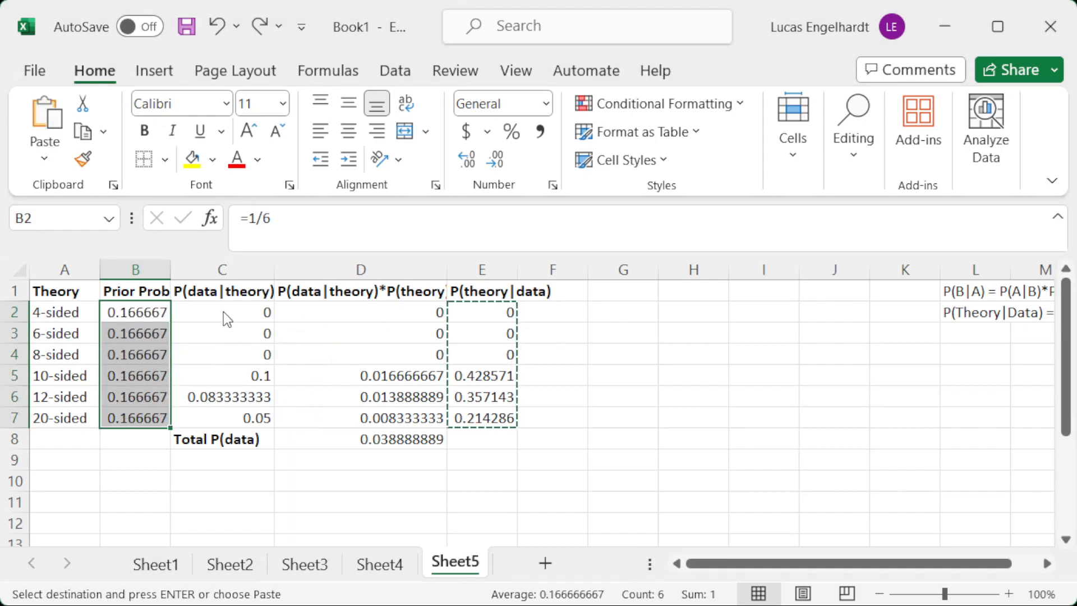
key(ctrl+shift+v)
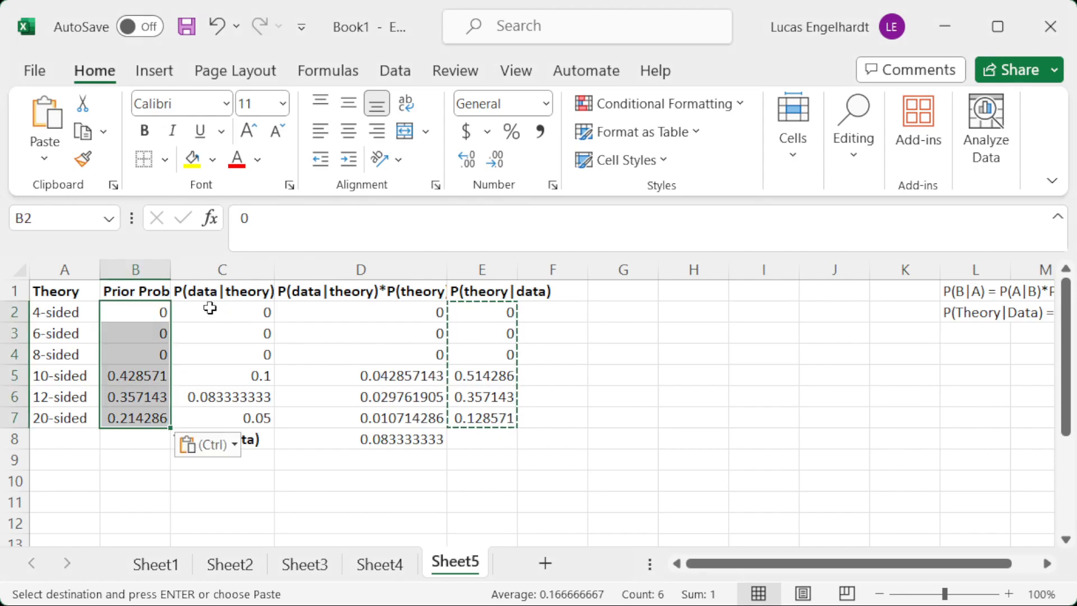
Examine the updated prior probabilities of the six dice in B2:B7.
click(581, 416)
drag(133, 312, 146, 406)
click(140, 418)
drag(147, 312, 141, 415)
click(149, 306)
drag(149, 306, 143, 415)
click(143, 418)
drag(131, 309, 137, 415)
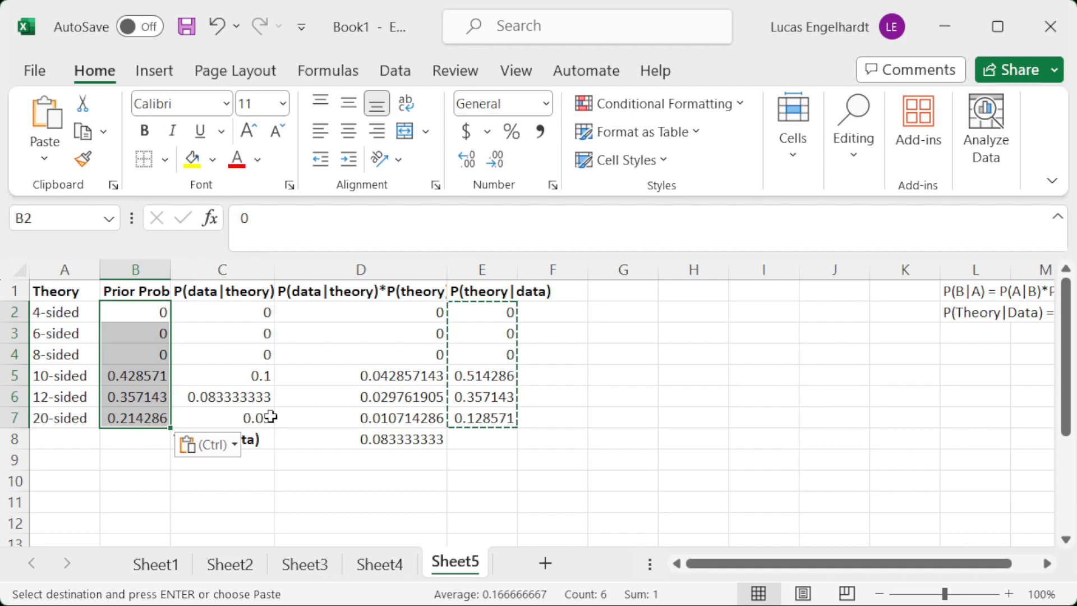
Review the P(data|theory) values, the products with their total in D8, and the P(theory|data) column.
click(330, 441)
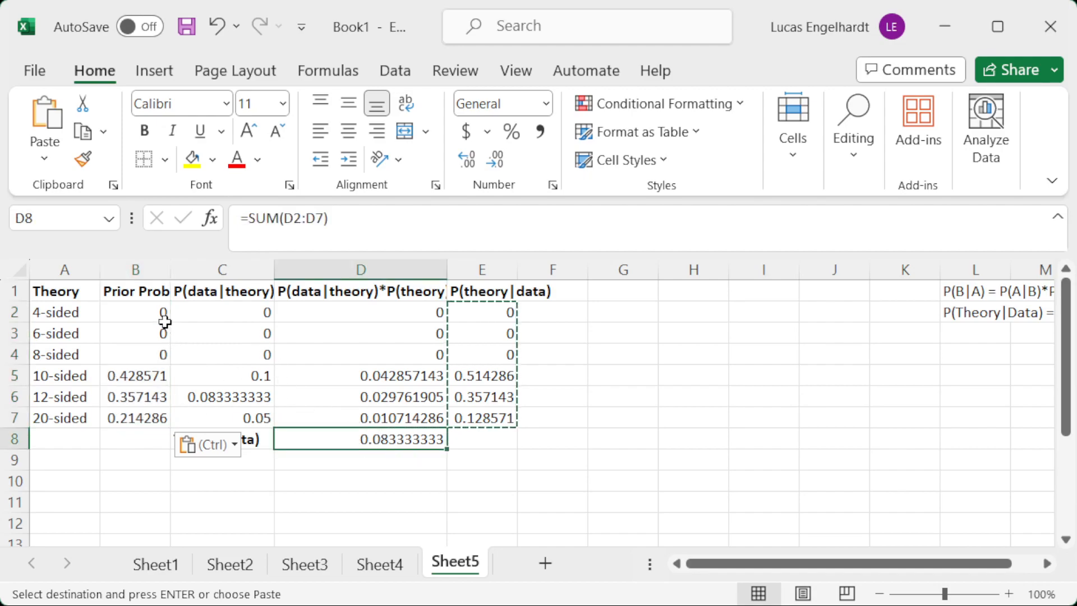
drag(243, 312, 247, 417)
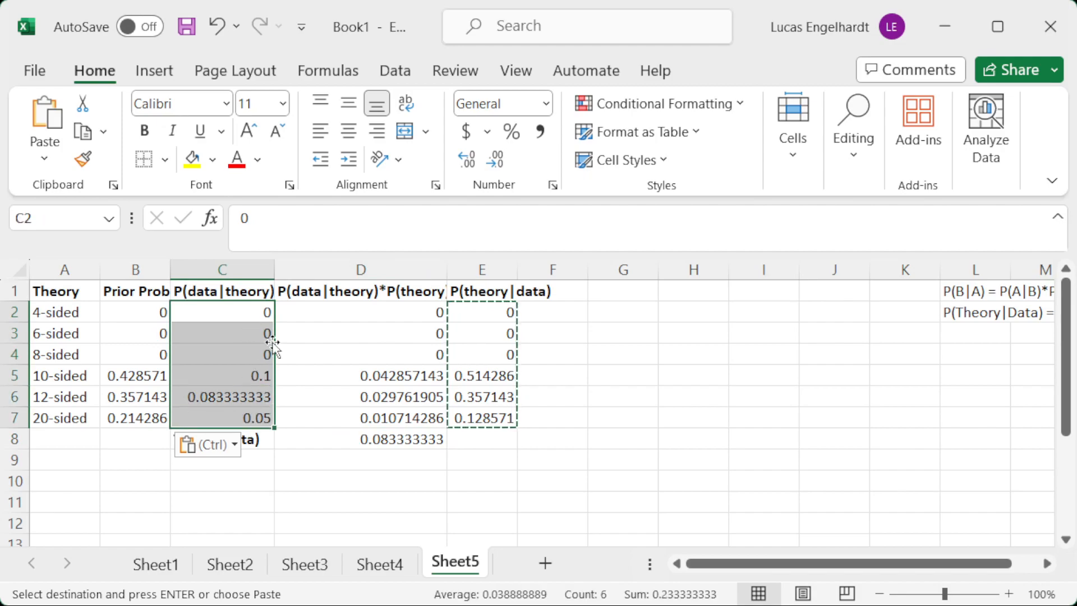
drag(372, 315, 360, 409)
click(351, 441)
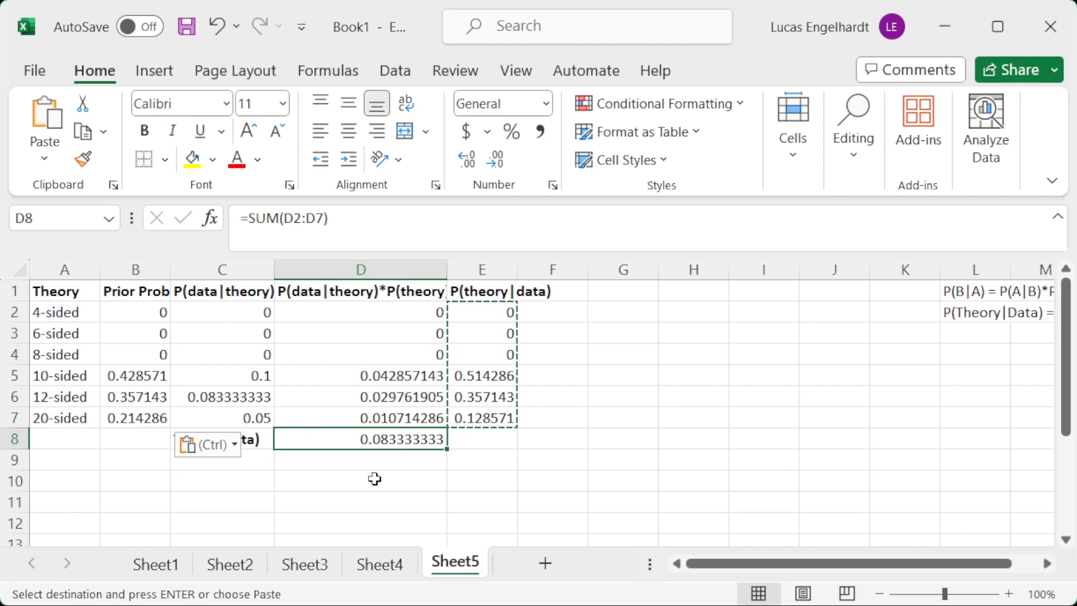
drag(466, 319, 485, 420)
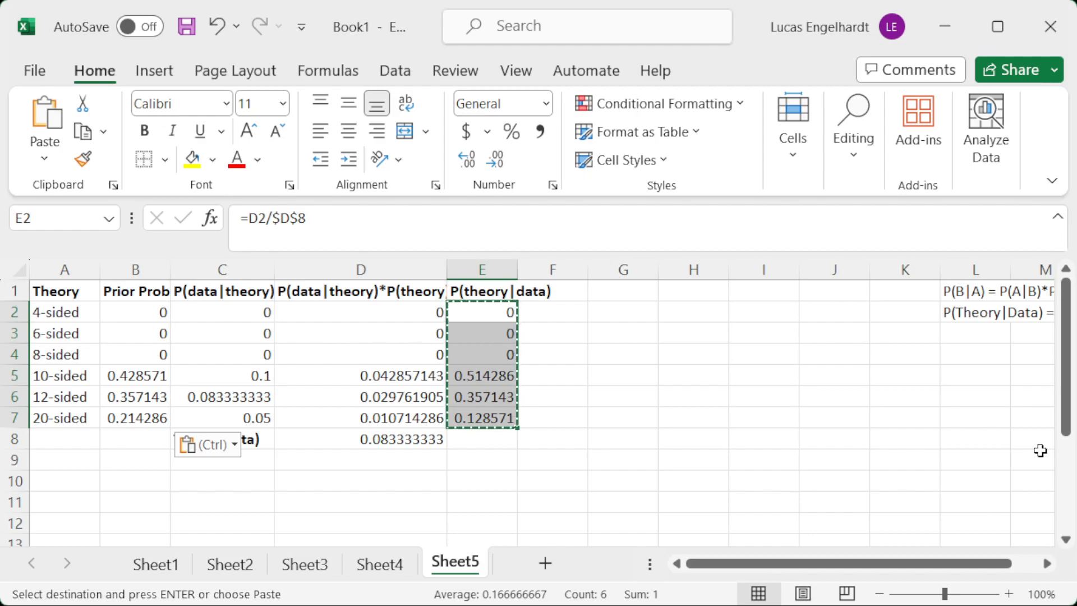
Add a new worksheet and copy the Bayes table A1:E8 from Sheet5 into it starting at A1.
click(547, 563)
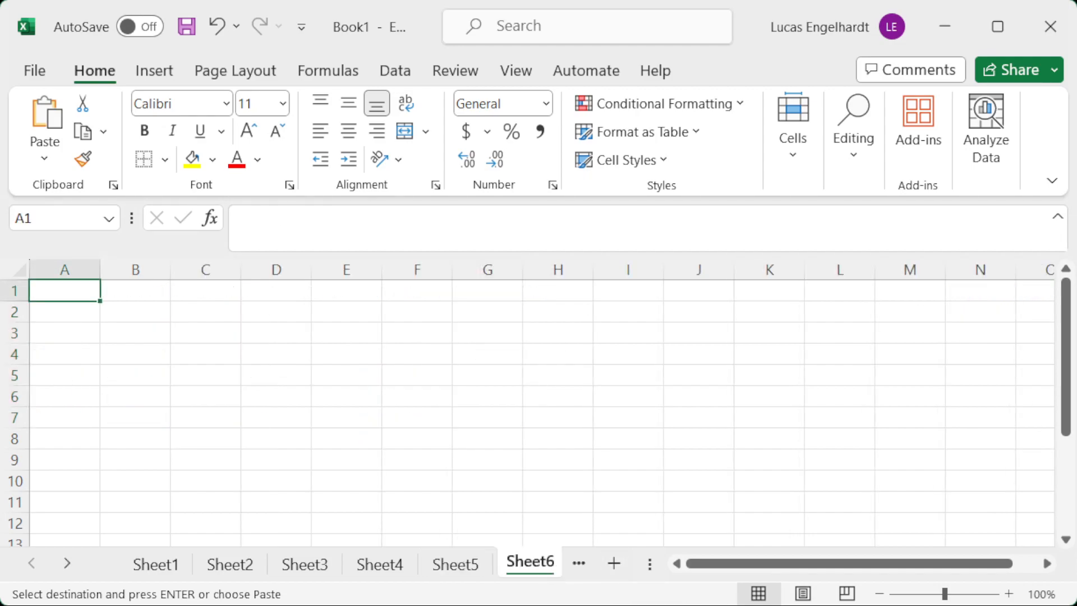
click(454, 565)
drag(66, 291, 478, 427)
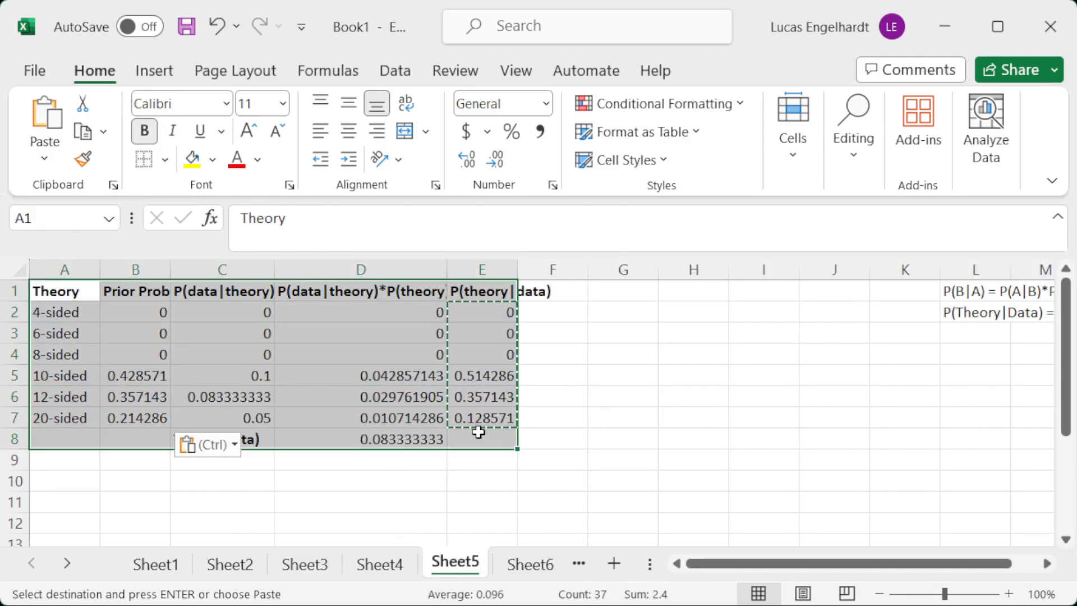
key(ctrl+c)
click(530, 563)
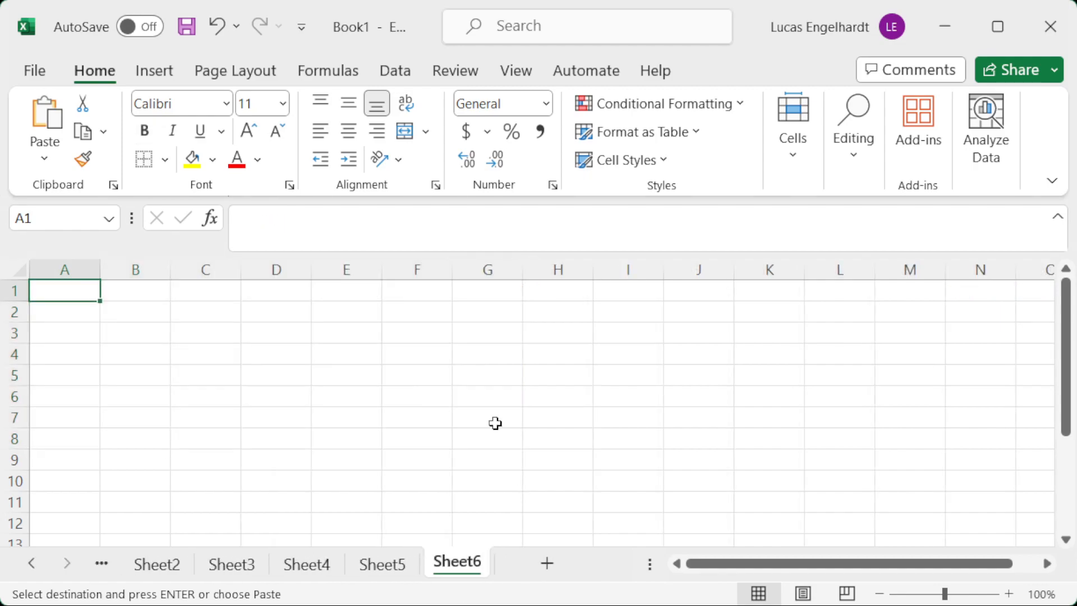
key(ctrl+v)
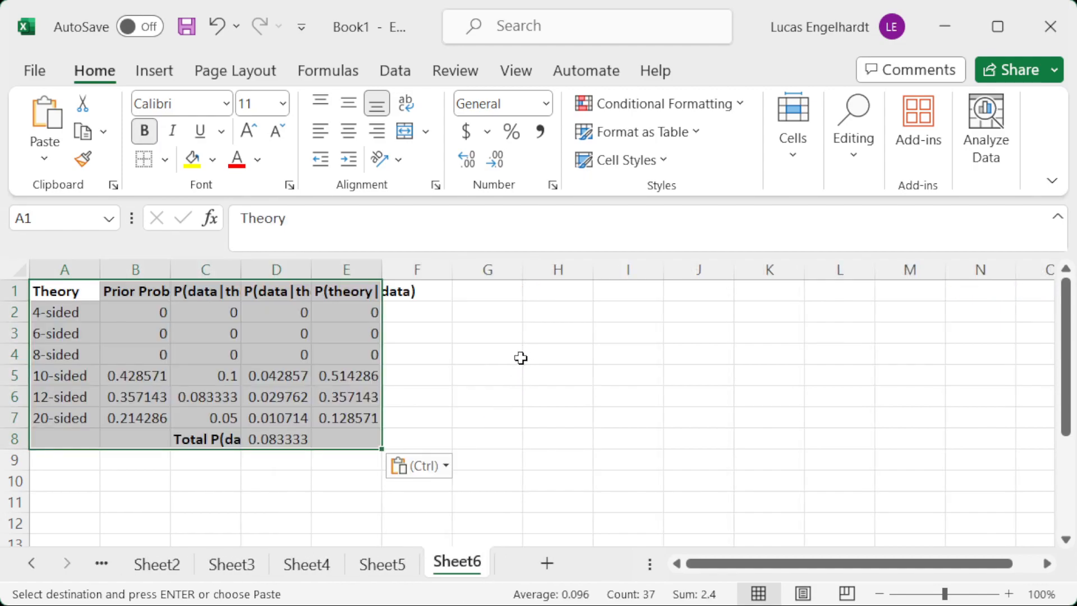
Rename the theories in A2:A4 of the copied table as "A - car", "B - car" and "C - car".
click(65, 291)
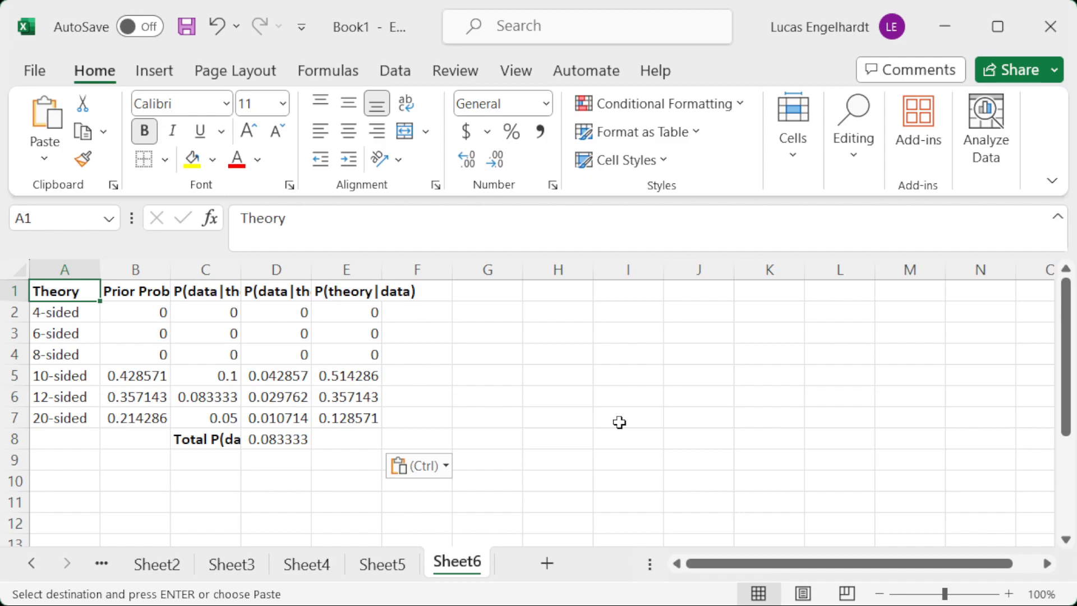
key(Down)
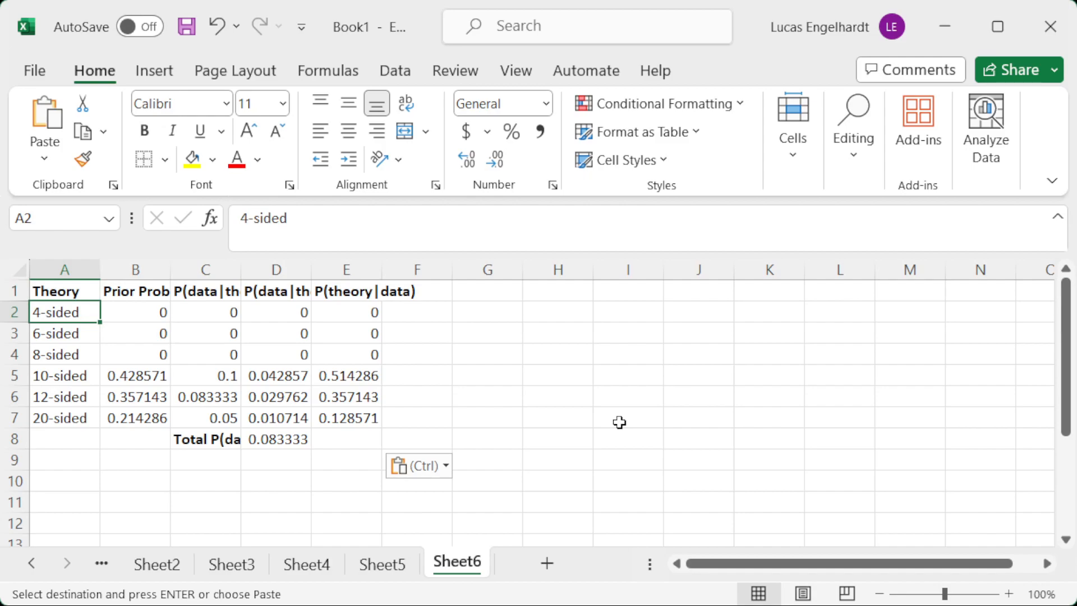
key(BackSpace)
text(A - car)
key(Return)
text(B - car)
key(Return)
text(C)
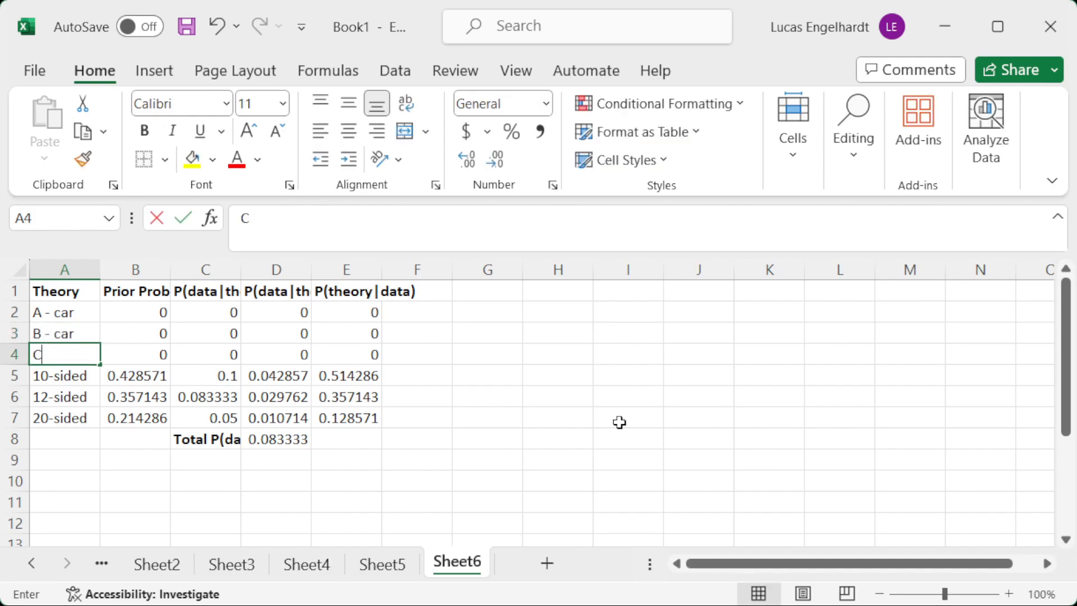
text( - car)
key(Return)
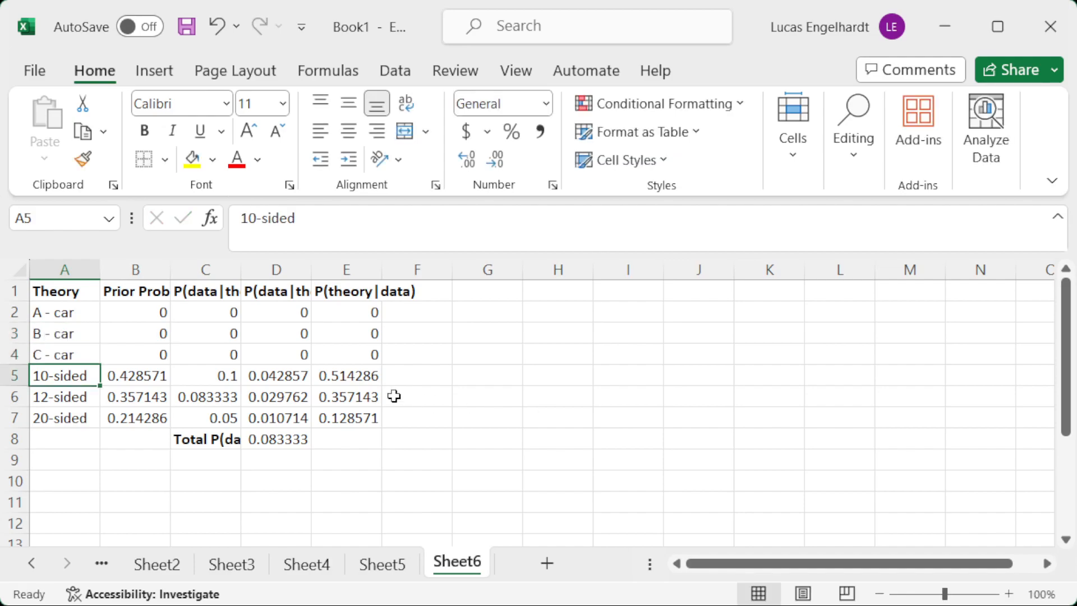
Delete the rows for the 10-, 12- and 20-sided dice and fill B2:B4 with the prior probability formula =1/3.
drag(14, 375, 15, 415)
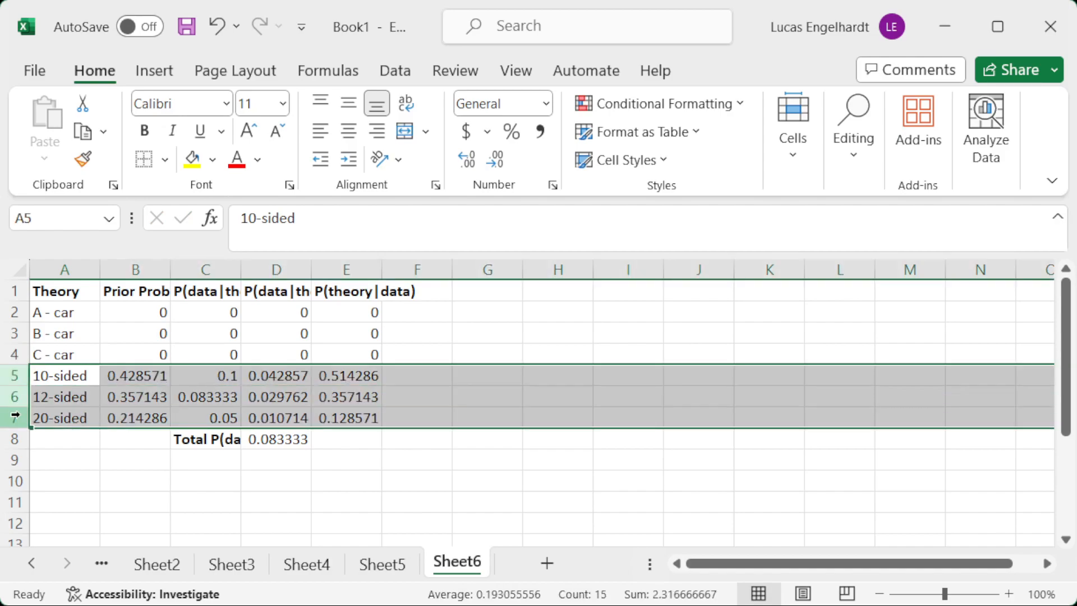
key(ctrl+minus)
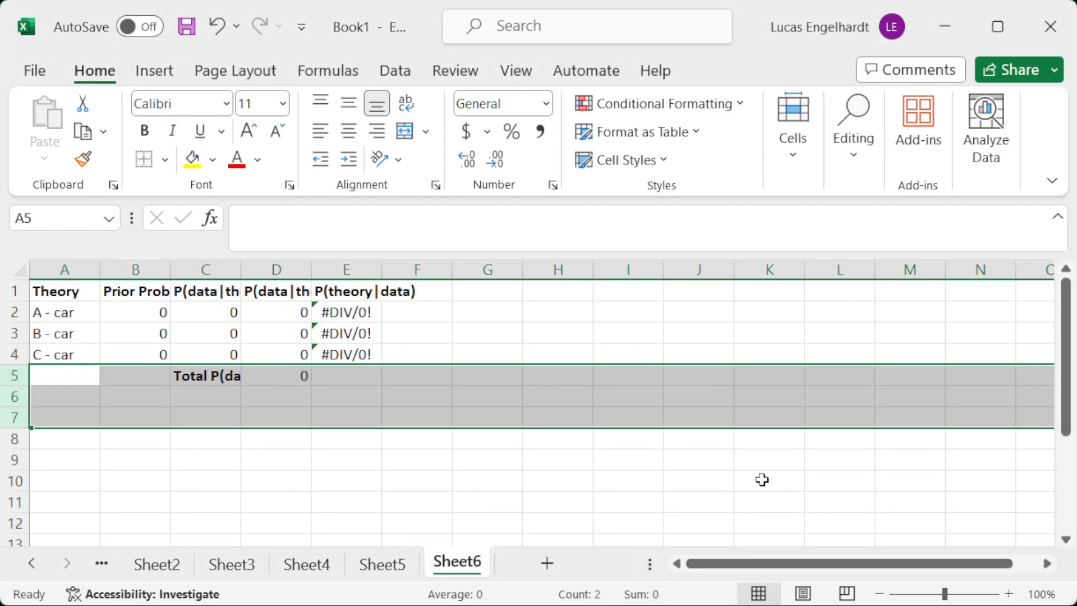
click(135, 308)
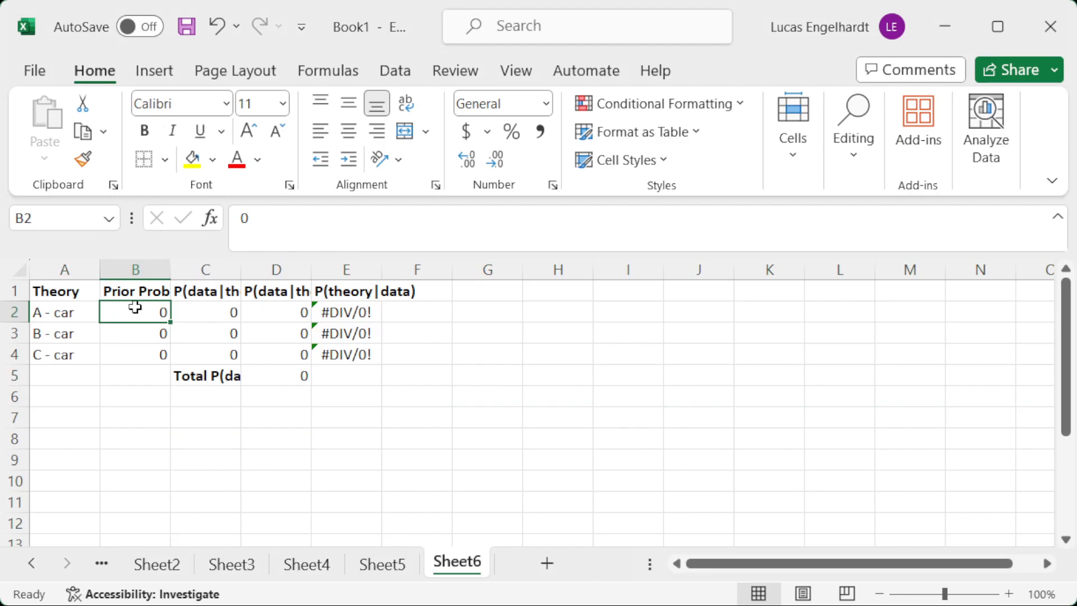
text(=)
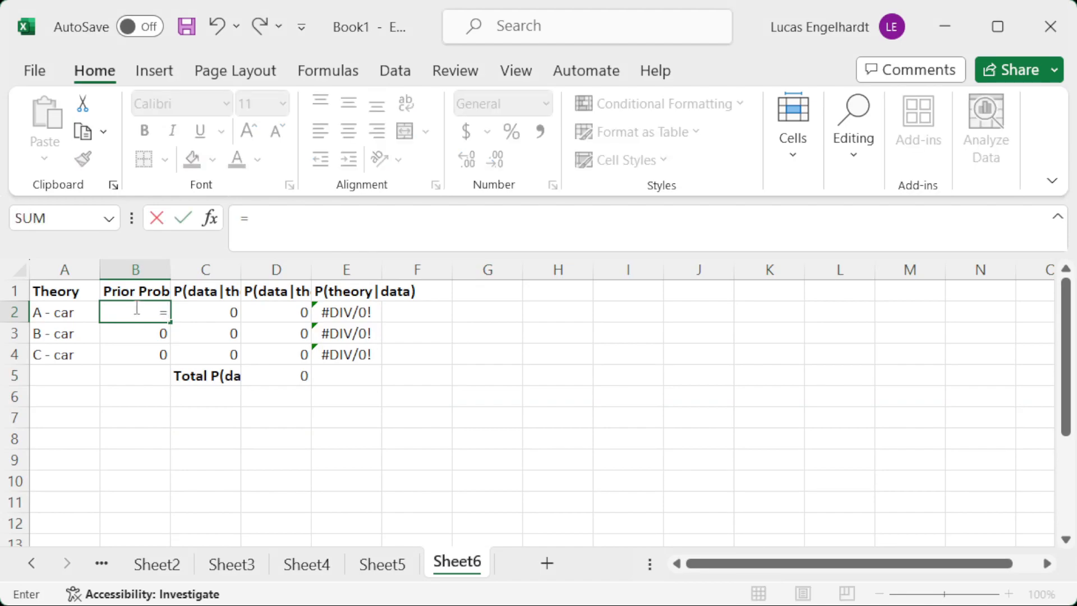
text(1/3)
key(Return)
click(135, 308)
drag(170, 322, 177, 363)
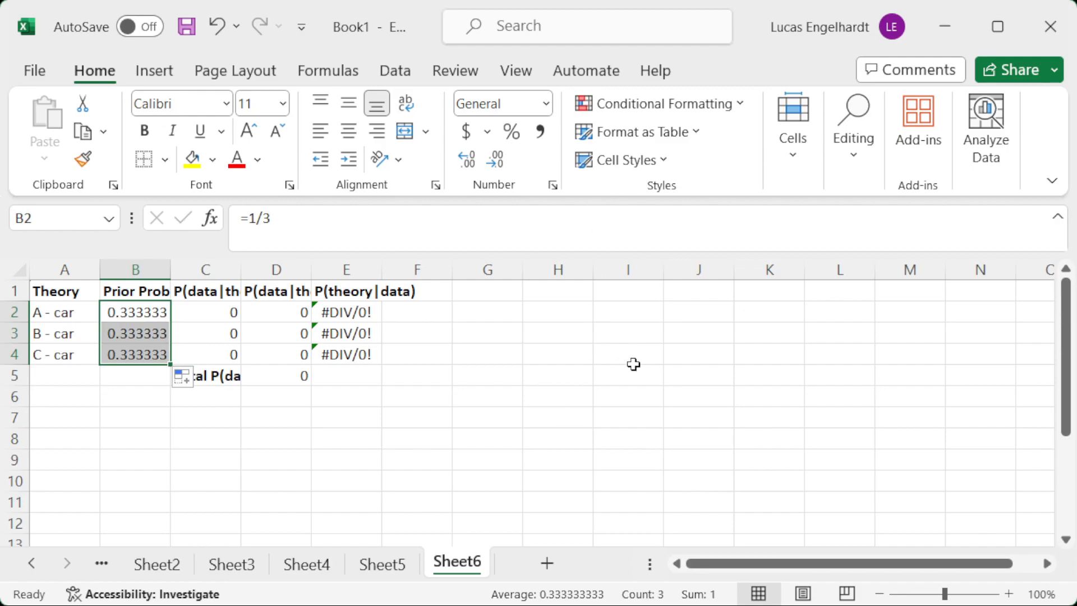
Add the notes "Chosen" in F2 and "MH opens B - revealing a goat" in F3 beside the table.
click(409, 313)
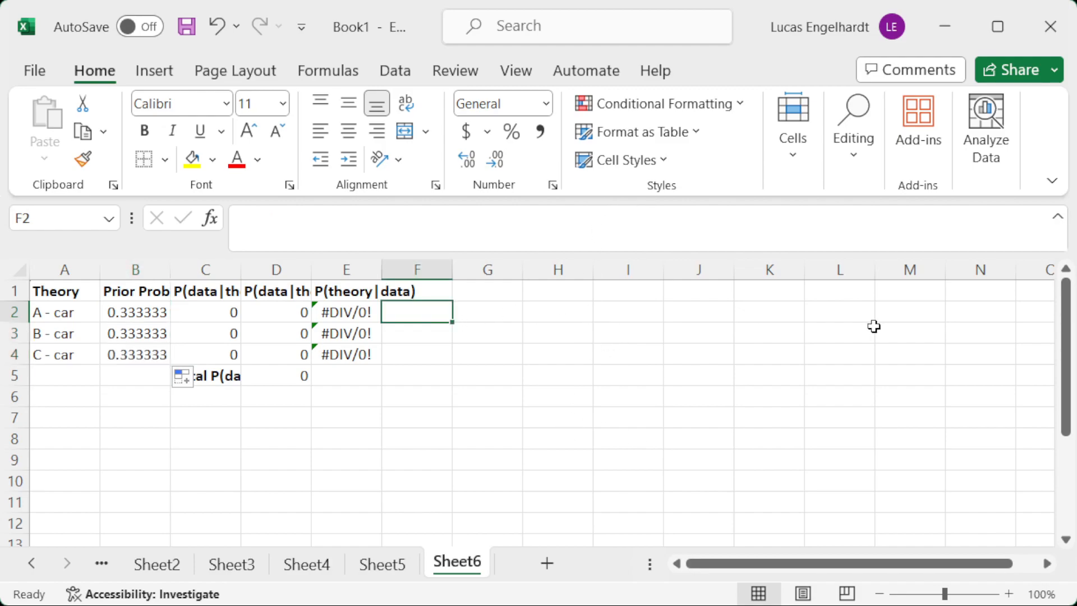
text(Chosen)
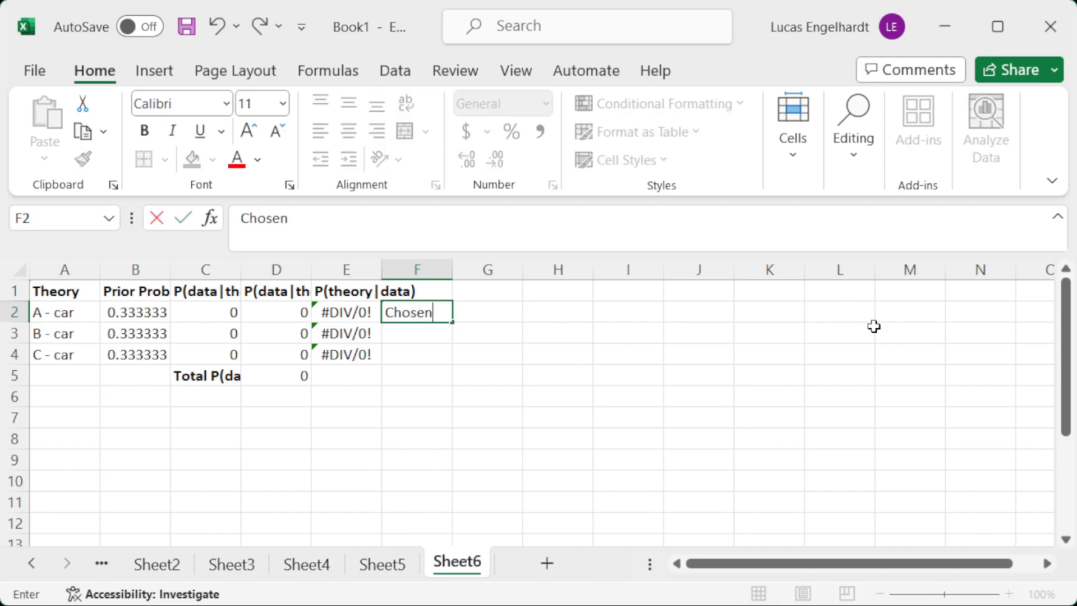
key(Return)
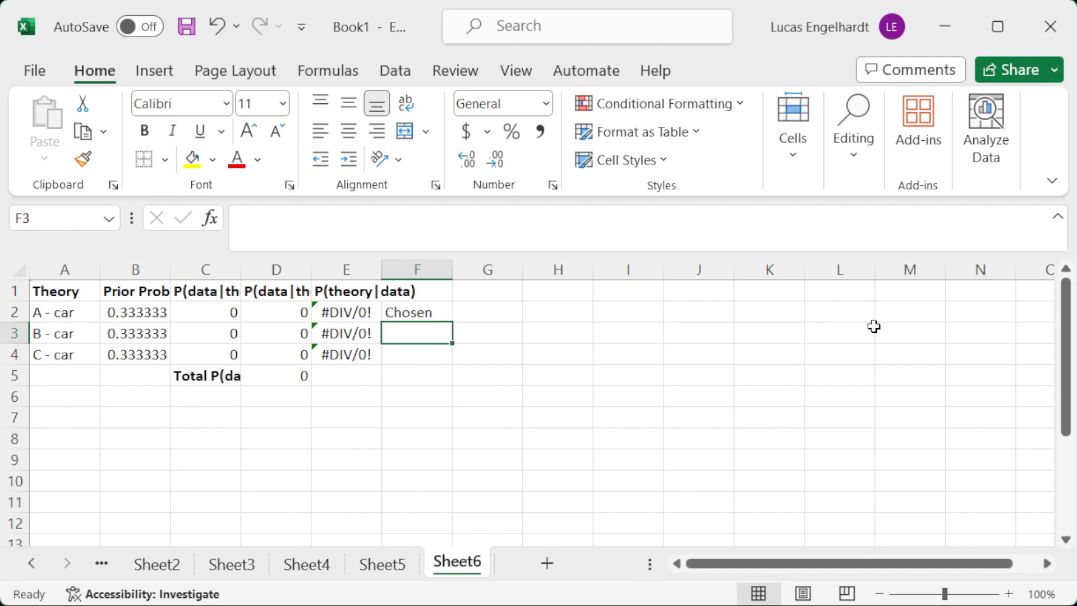
text(MH o)
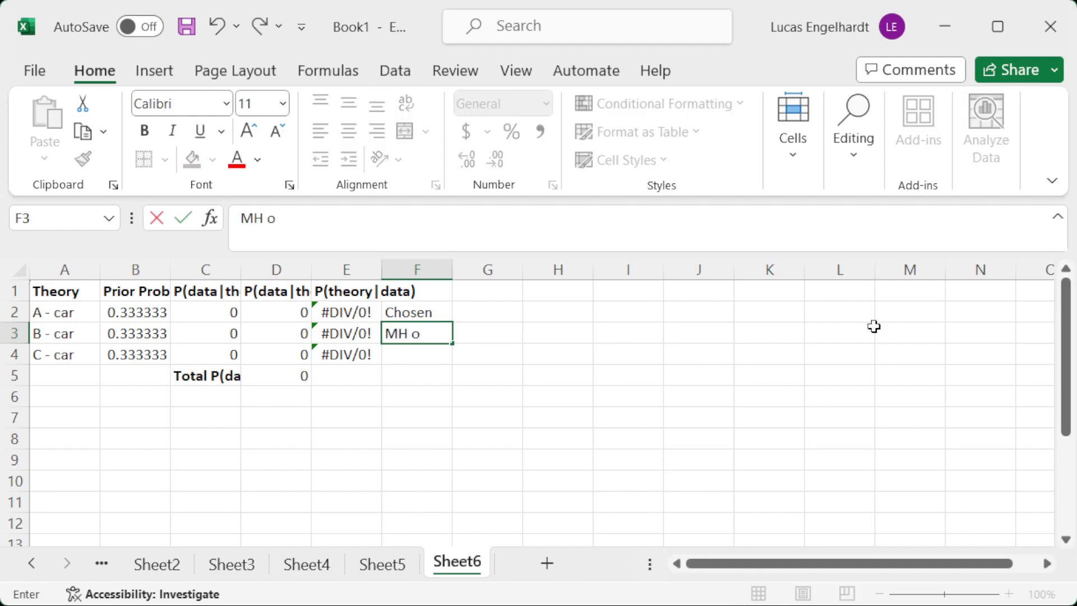
text(pens B - reve)
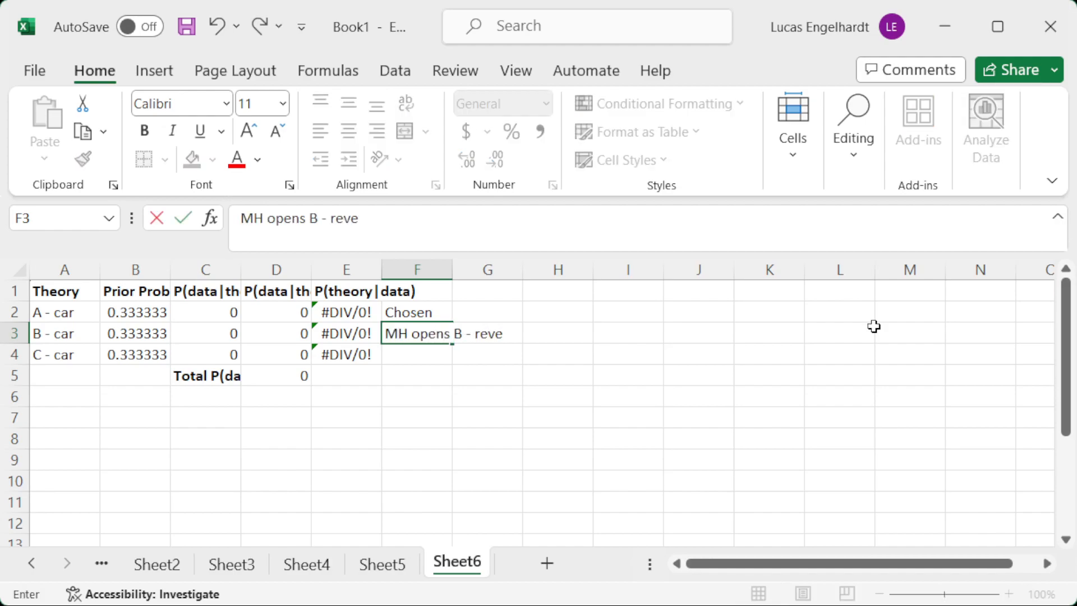
text(aling a goat)
key(Return)
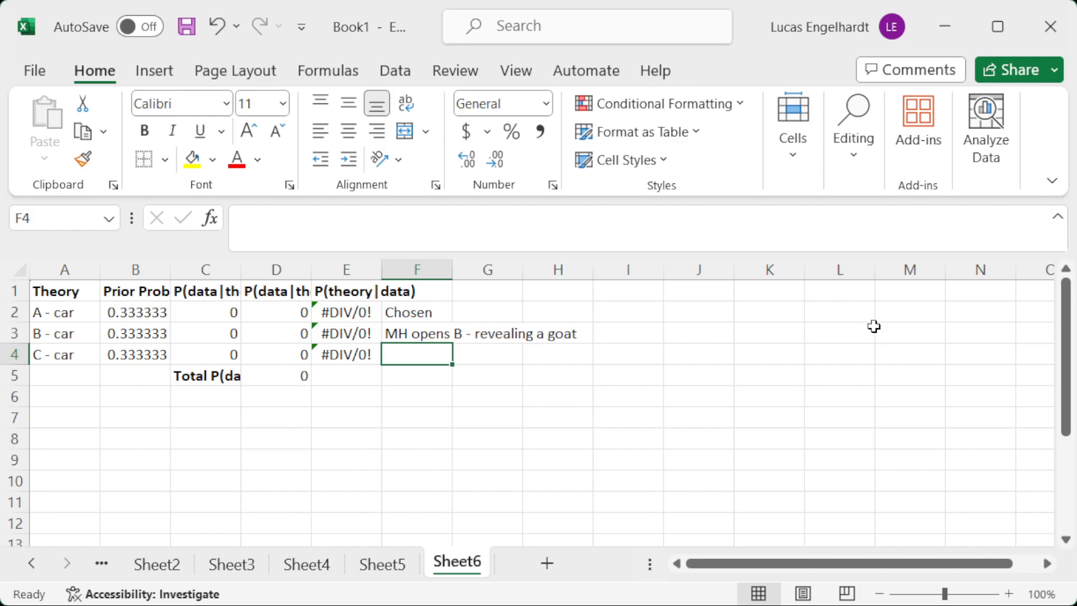
Set the likelihood P(data|theory) for "A - car" in C2 to 0.5.
key(Up)
key(Up)
key(Left)
key(Left)
key(Left)
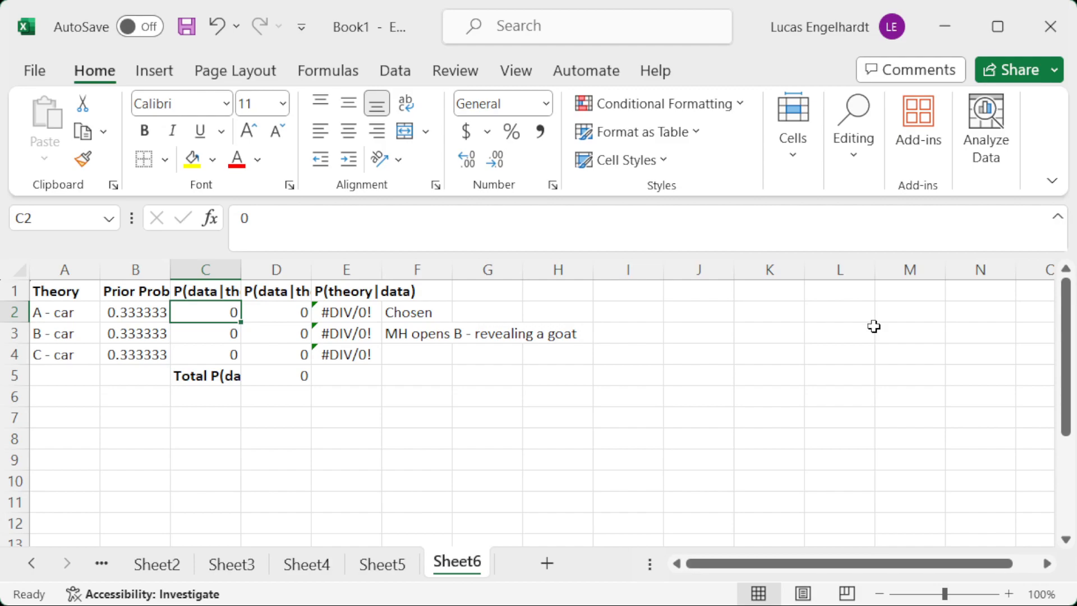
text(.5)
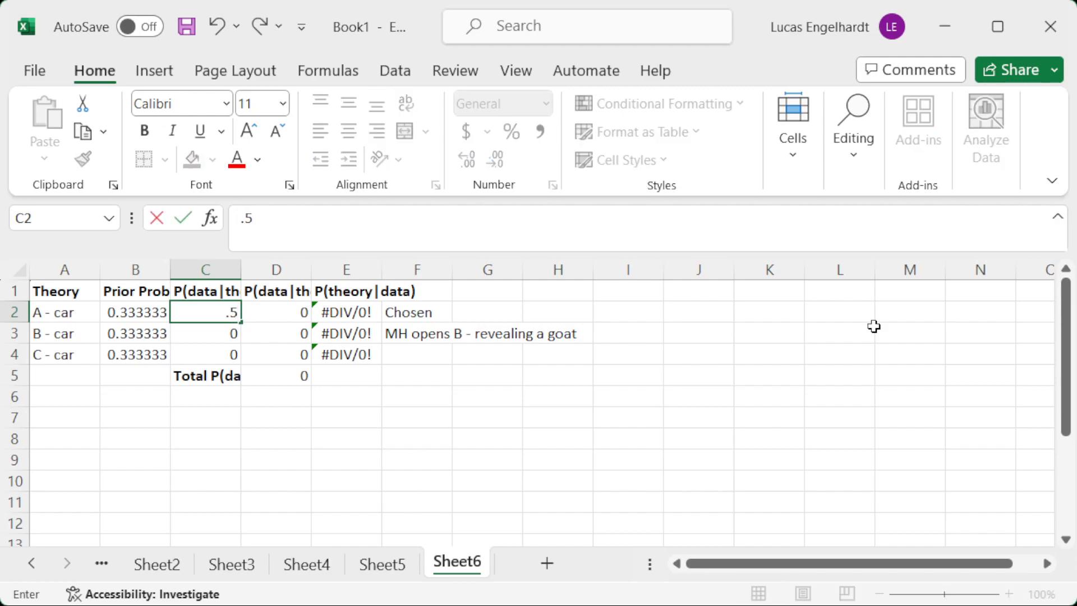
key(Return)
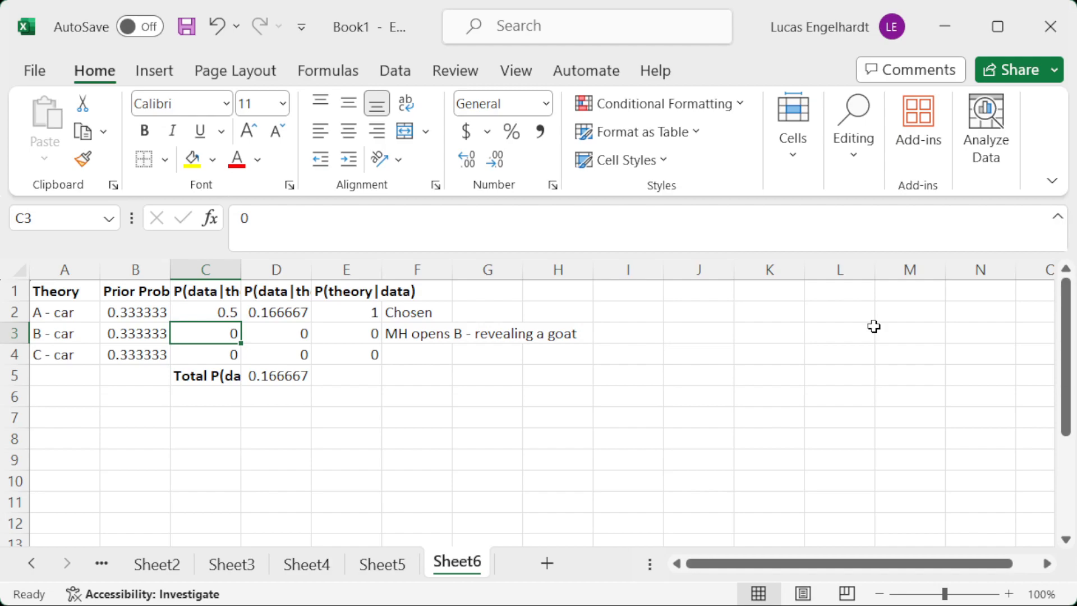
Set the likelihood for "C - car" in C4 to 1 and inspect the posterior probabilities in E2 and E4.
key(Down)
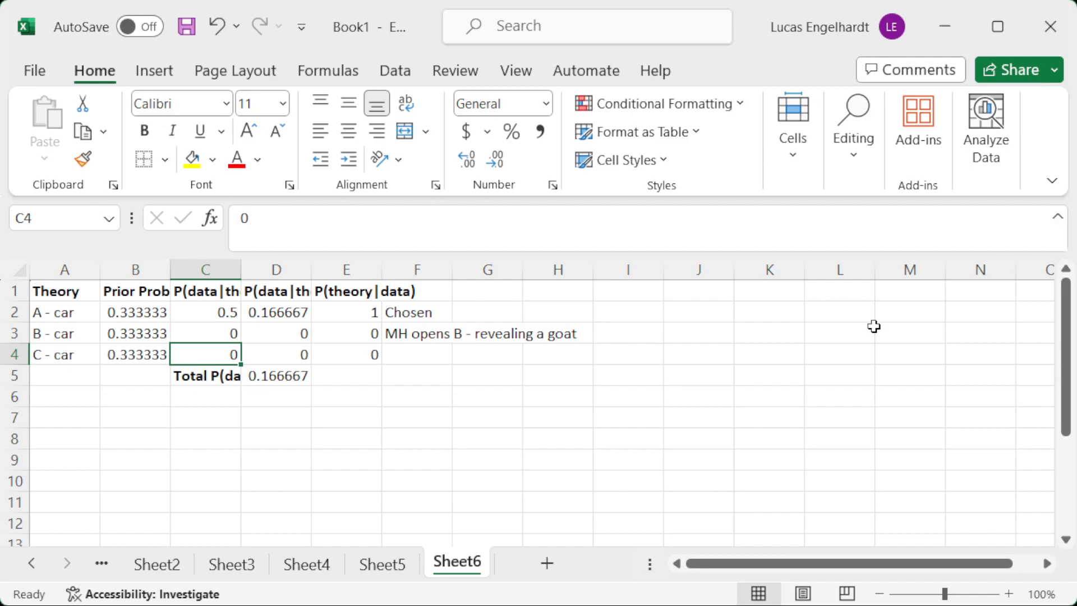
text(1)
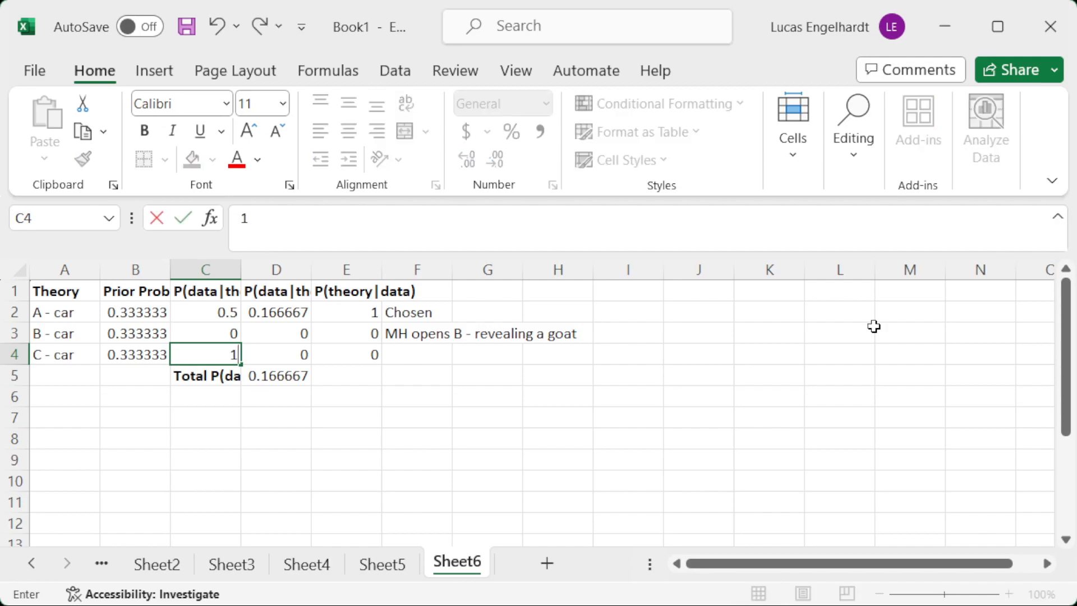
key(Return)
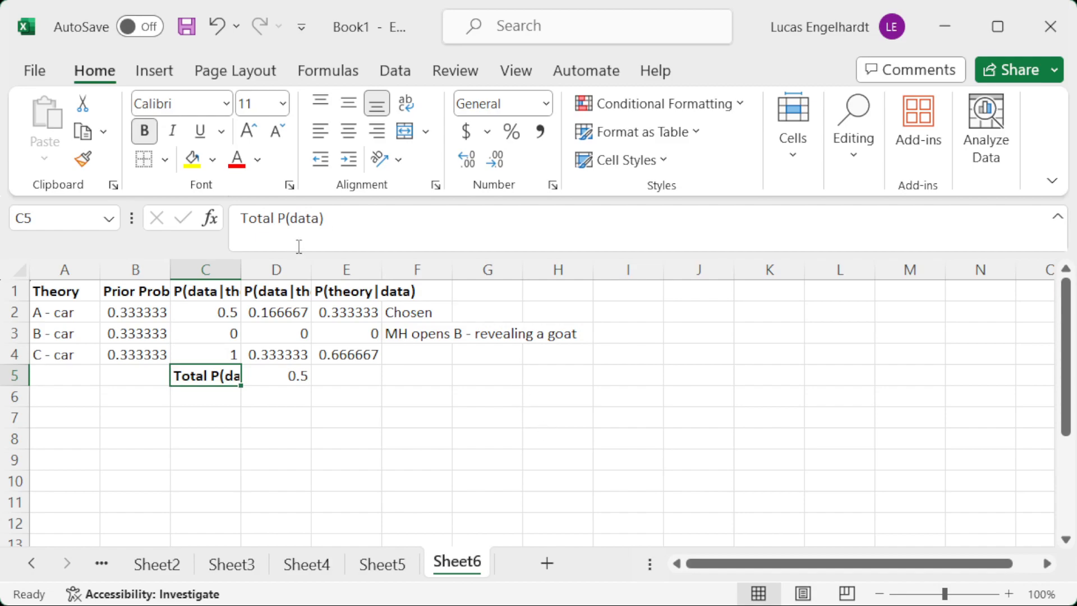
click(355, 305)
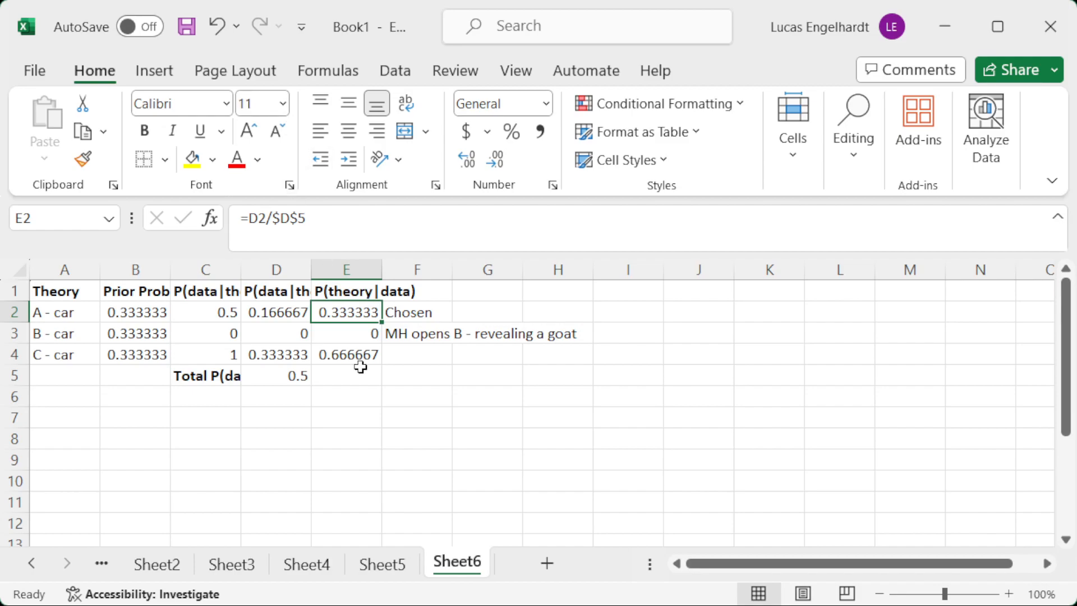
click(344, 353)
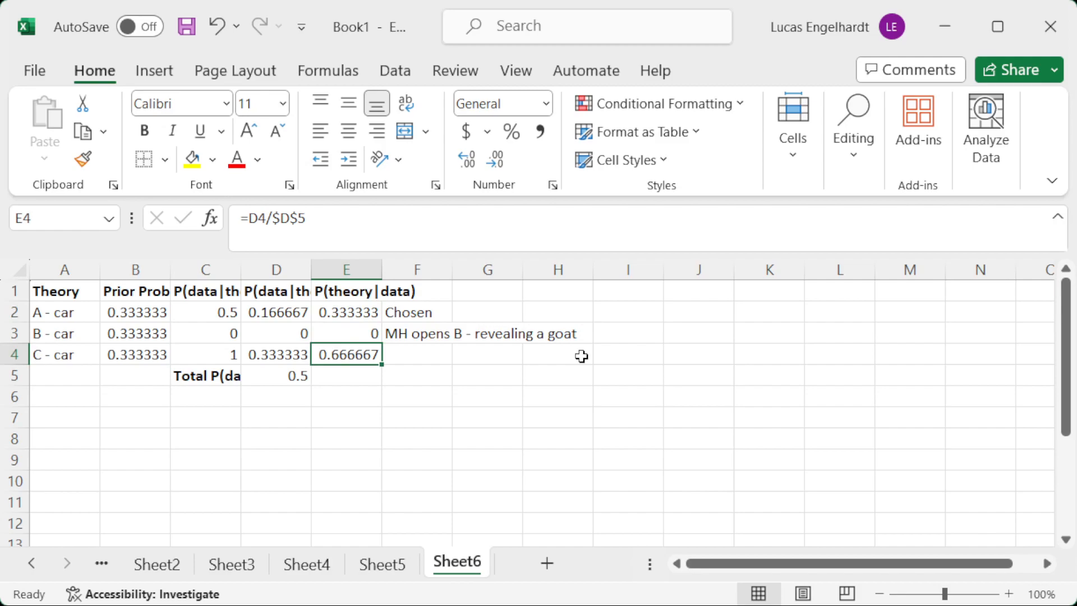